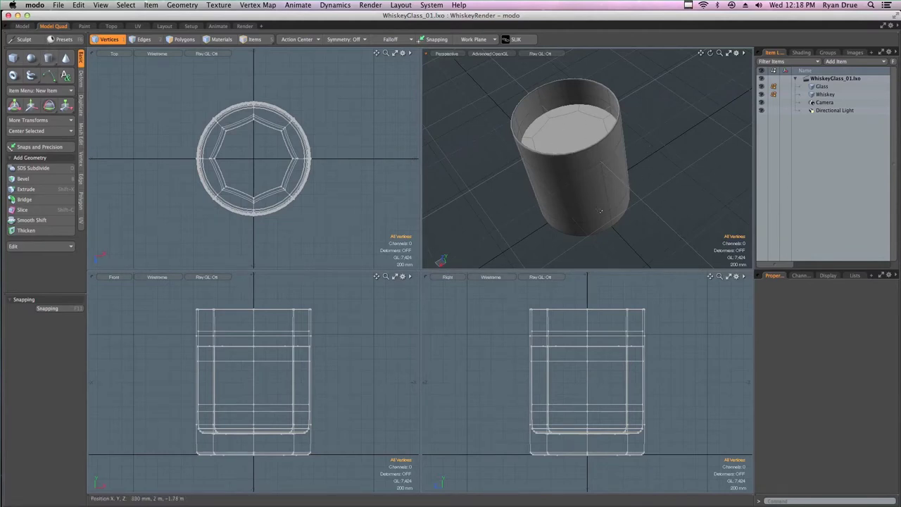
Switch to Photoshop to view the reference render of the tilted whiskey glass, and return to modo
left_click_drag(655, 176, 458, 195, "alt")
key("super+Tab")
key("super+Tab")
key("super+Tab")
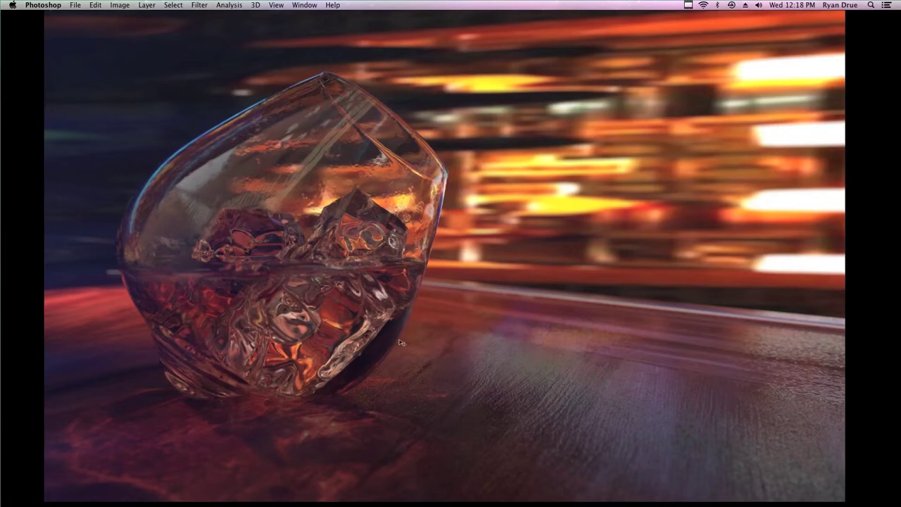
key("super+Tab")
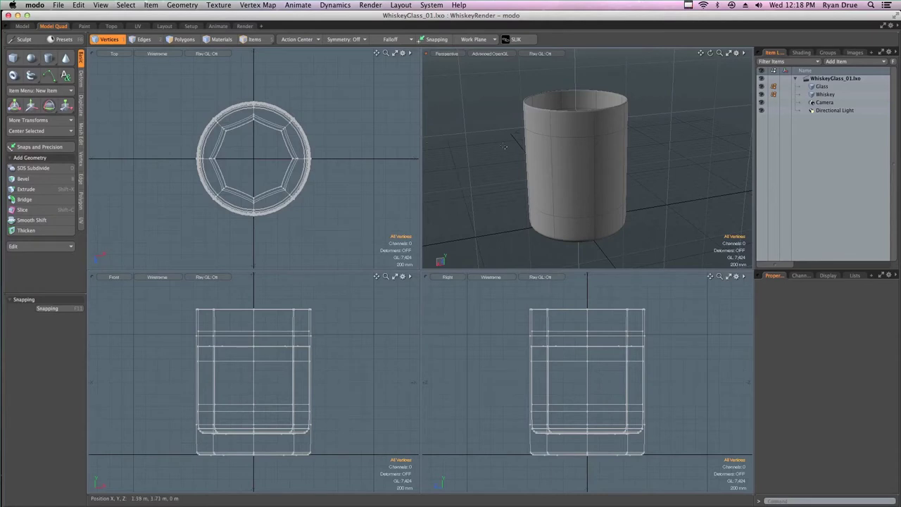
Hide the Glass and Whiskey meshes, and show them again
left_click_drag(614, 106, 610, 196, "alt")
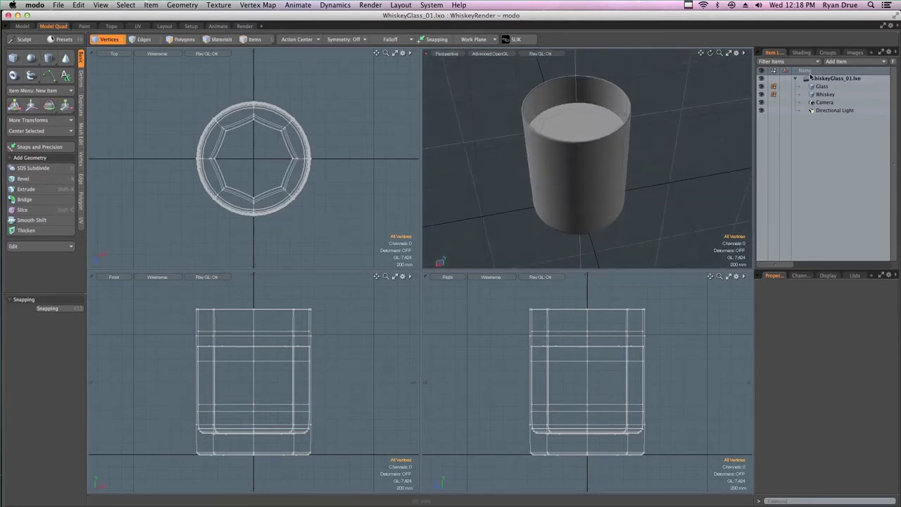
left_click(761, 86)
left_click(761, 94)
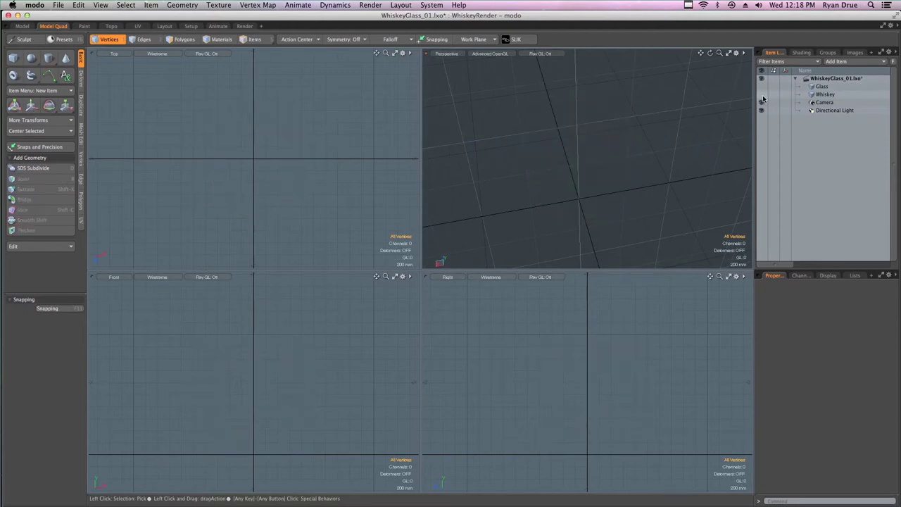
left_click(761, 86)
left_click(762, 94)
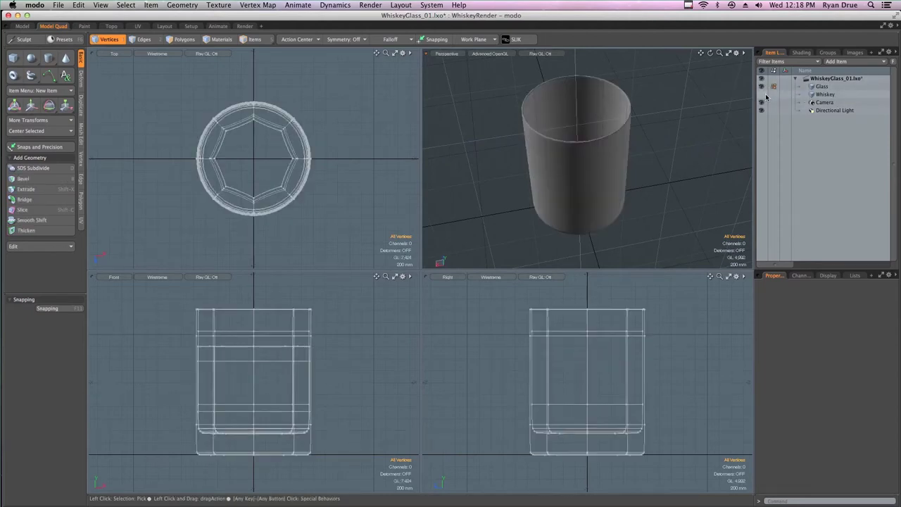
left_click(837, 62)
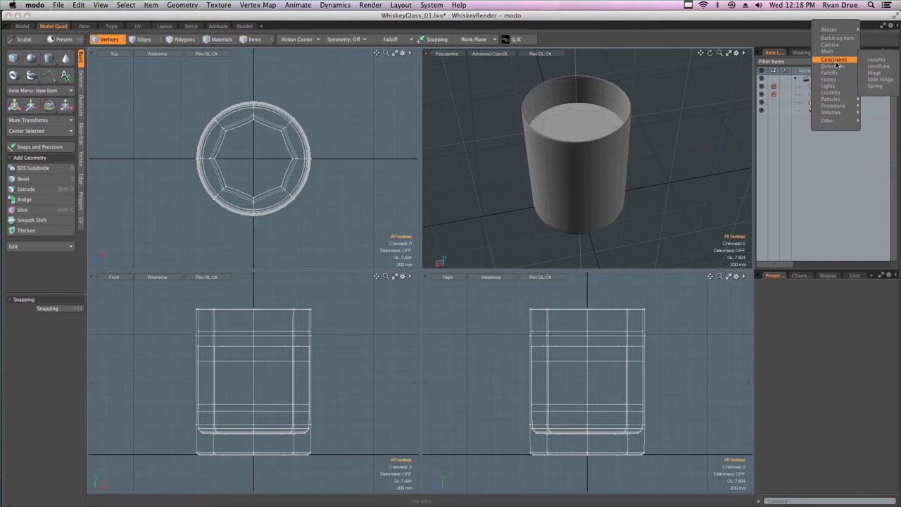
mouse_move(821, 67)
left_click(808, 92)
key("super+z")
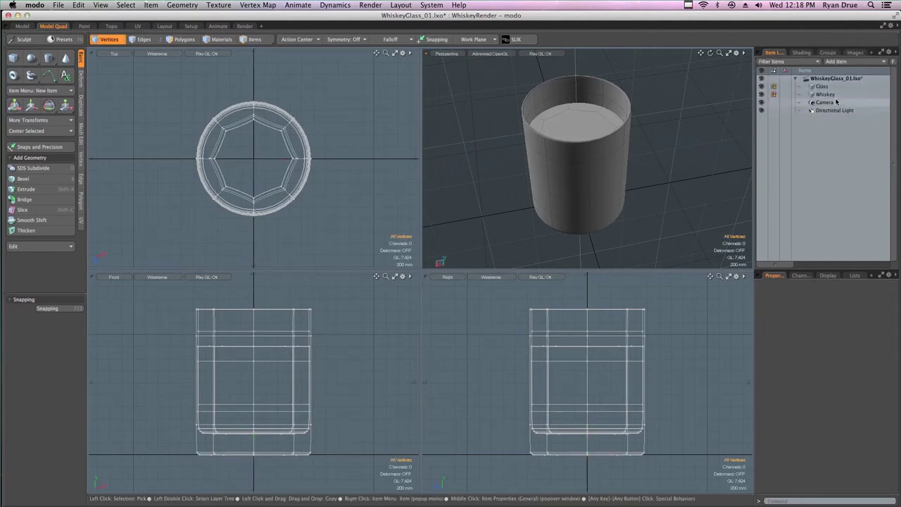
Add a group locator named Cup 01 and place it above the Glass mesh in the item hierarchy
left_click(837, 62)
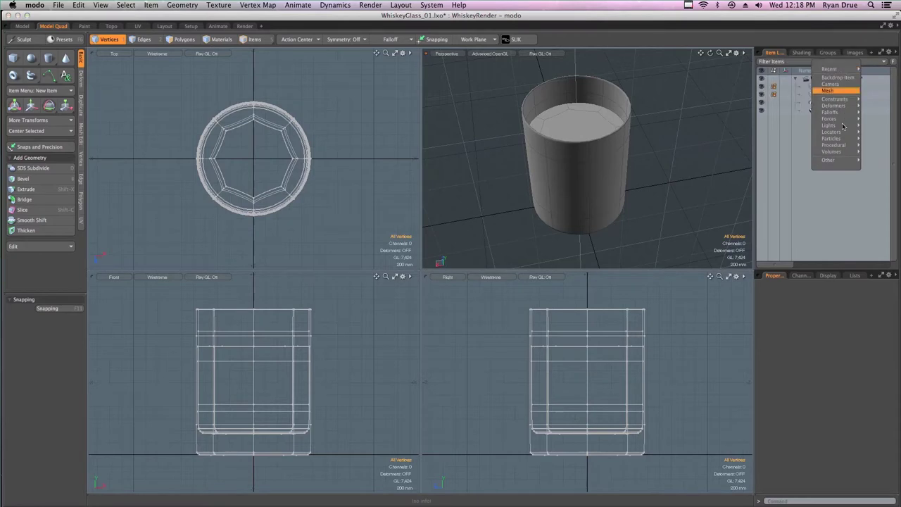
mouse_move(838, 133)
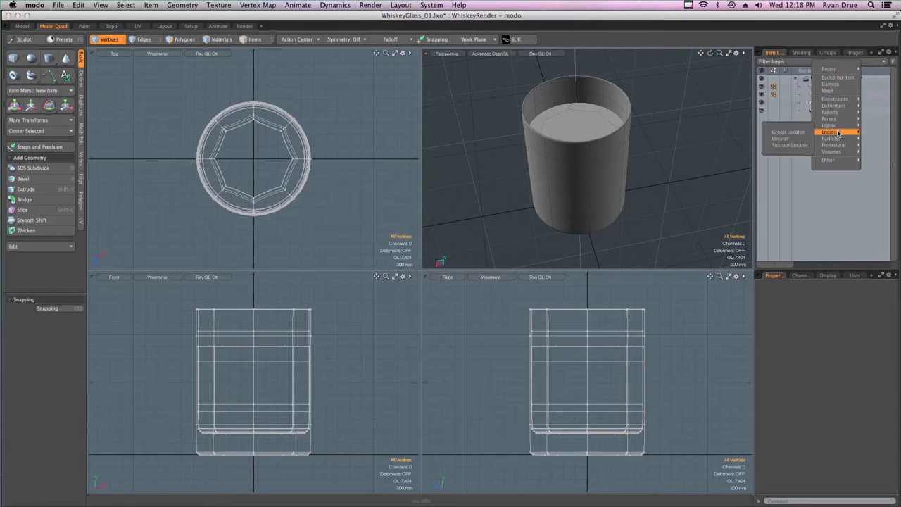
left_click(788, 132)
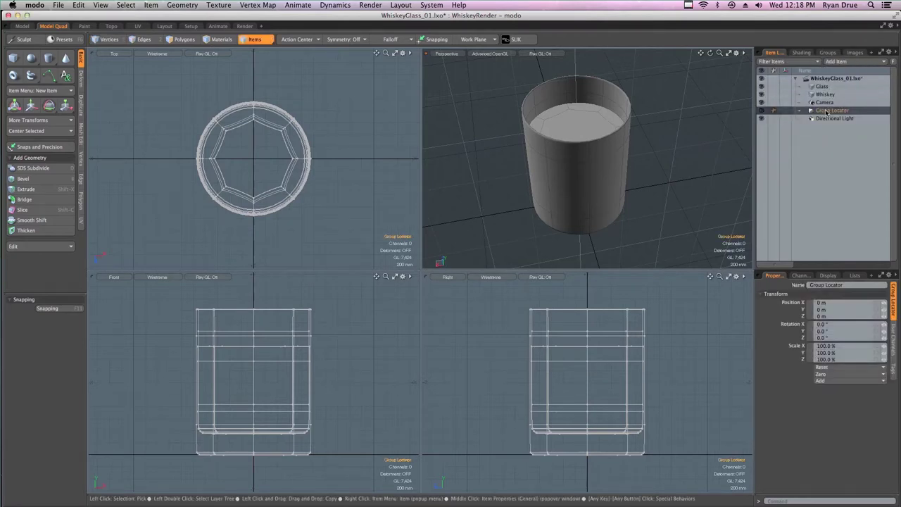
left_click_drag(824, 103, 810, 111)
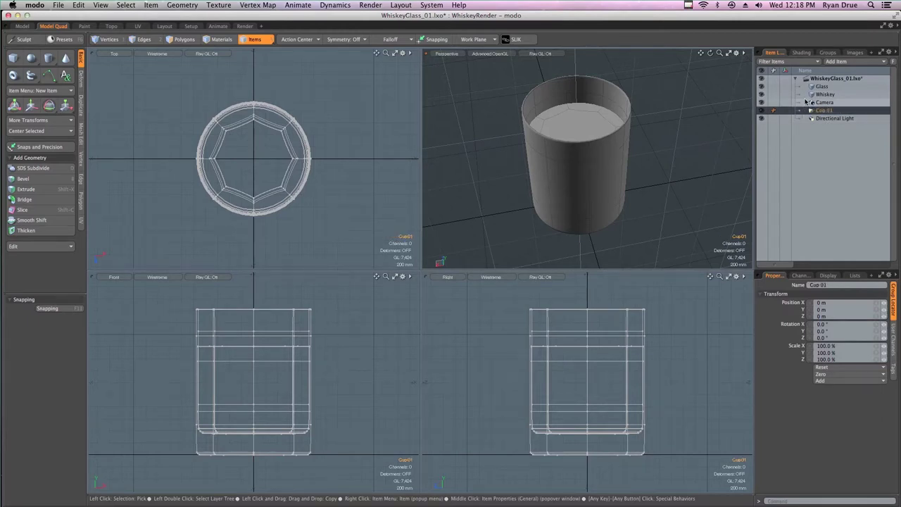
left_click_drag(822, 110, 833, 88)
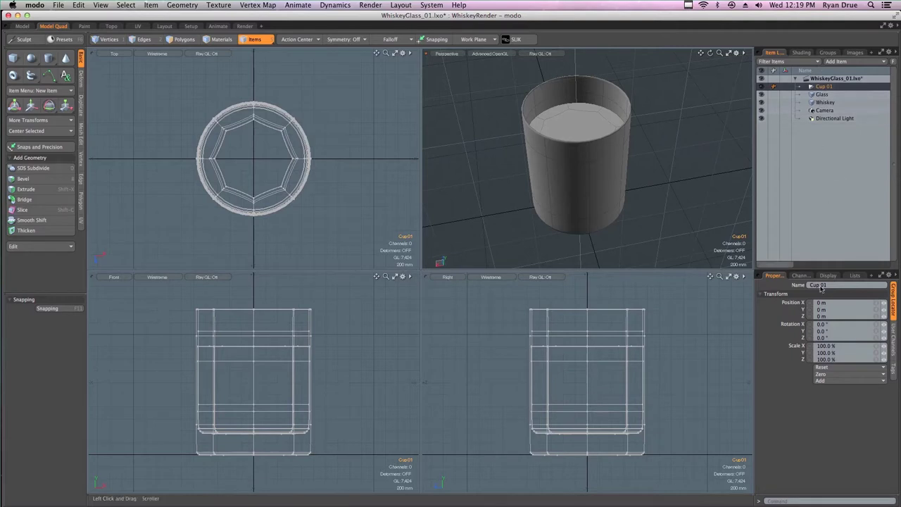
Parent the Glass and Whiskey meshes to the Cup 01 group locator
left_click(827, 96)
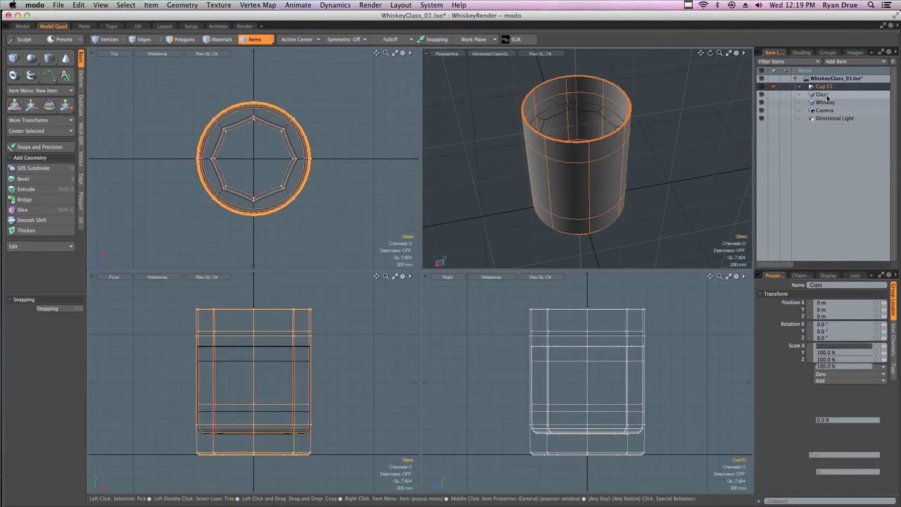
left_click(828, 103, "shift")
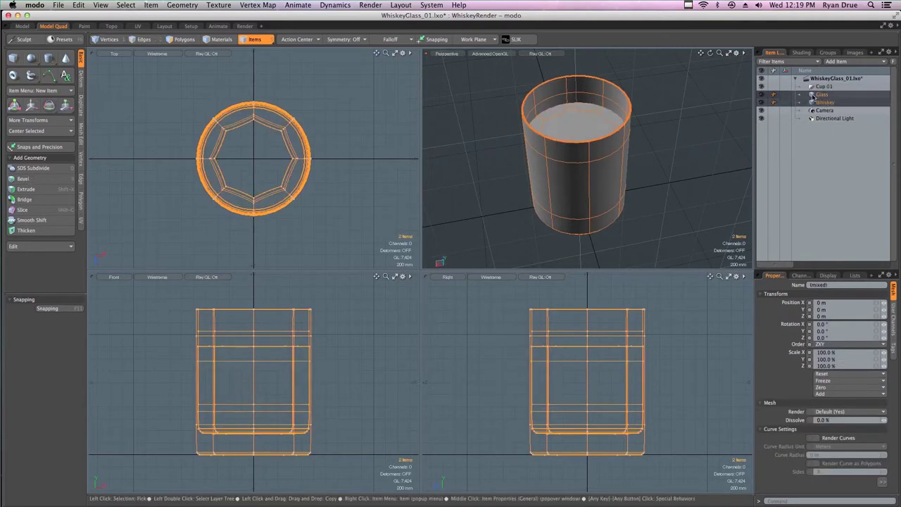
left_click_drag(818, 96, 817, 90)
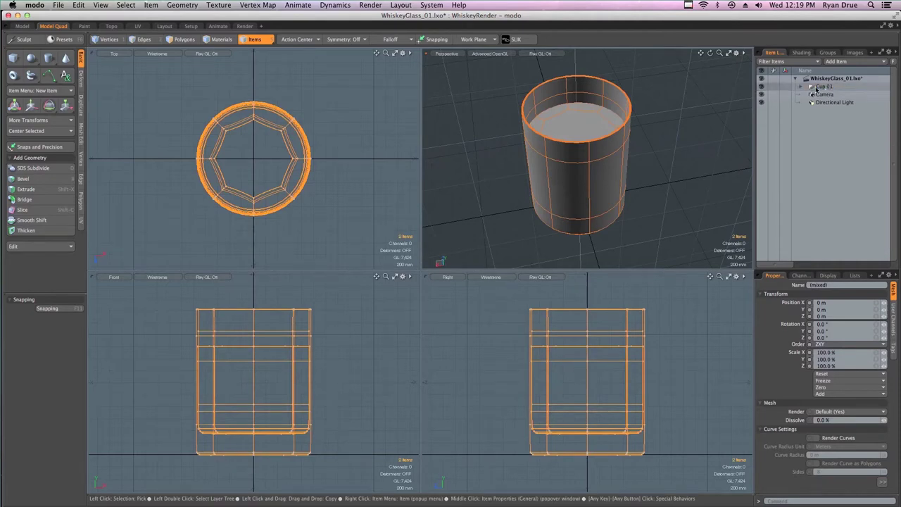
left_click(802, 86)
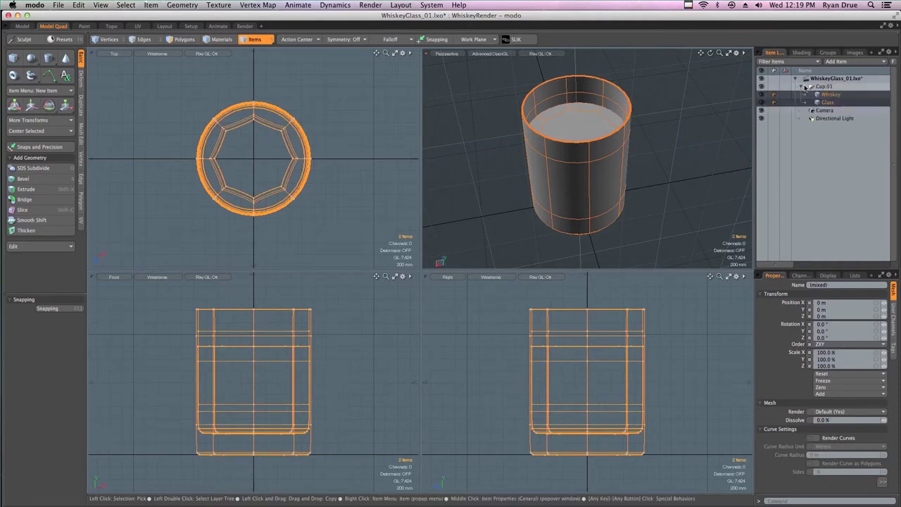
left_click(802, 86)
Toggle the visibility of the Cup 01 group and leave it hidden
left_click(762, 86)
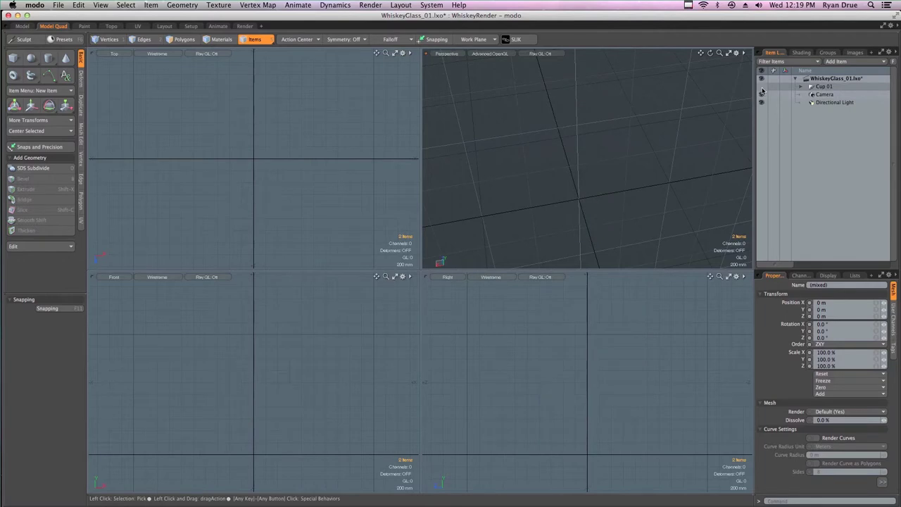
left_click(761, 86)
left_click(762, 86)
left_click(762, 86)
left_click(761, 86)
Add a new empty mesh item to the scene beneath the Camera
left_click(823, 94)
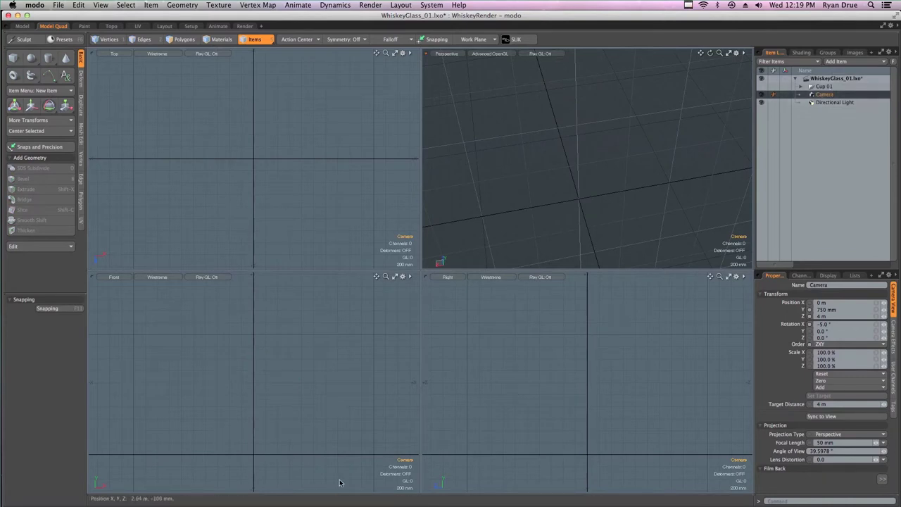
left_click(840, 64)
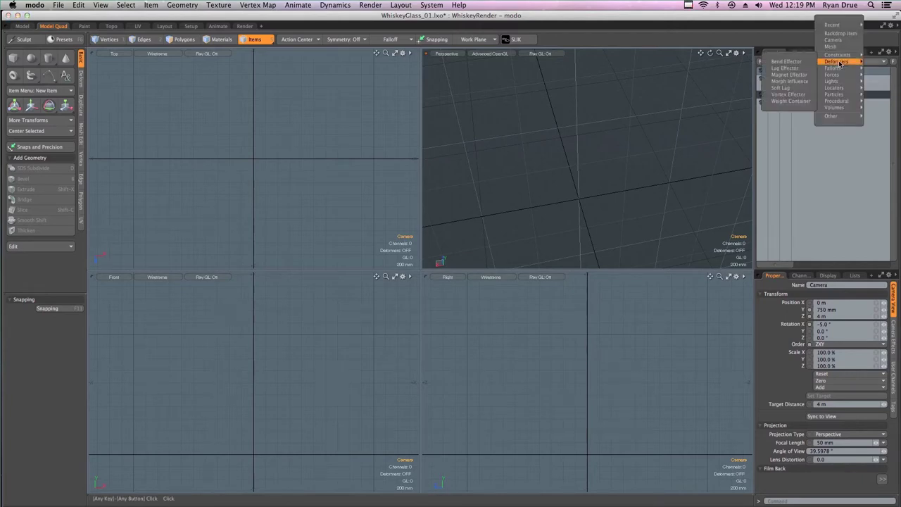
left_click(839, 47)
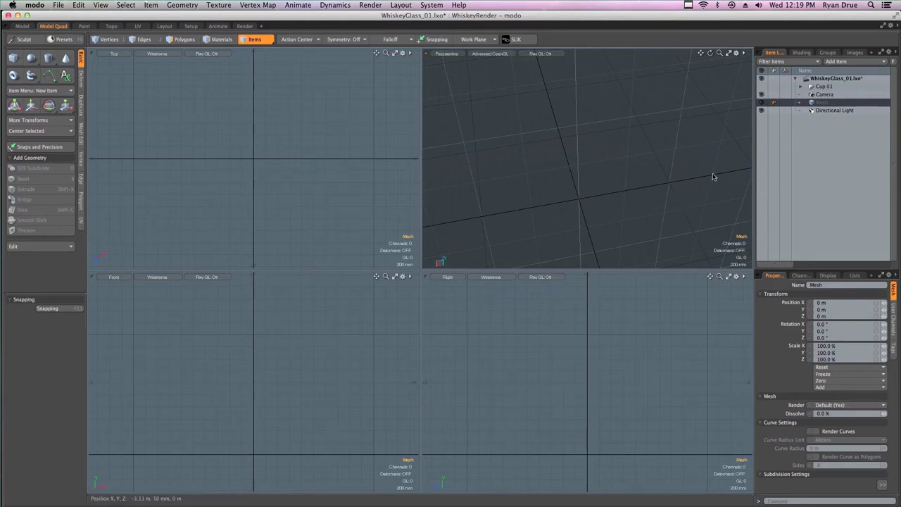
Add a backdrop item to the scene and fit it in the perspective and front viewports
left_click(835, 62)
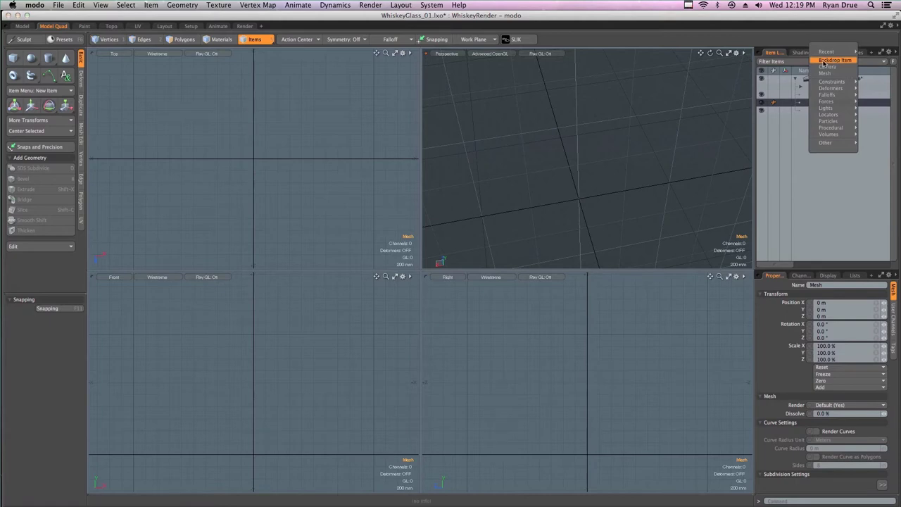
left_click(830, 60)
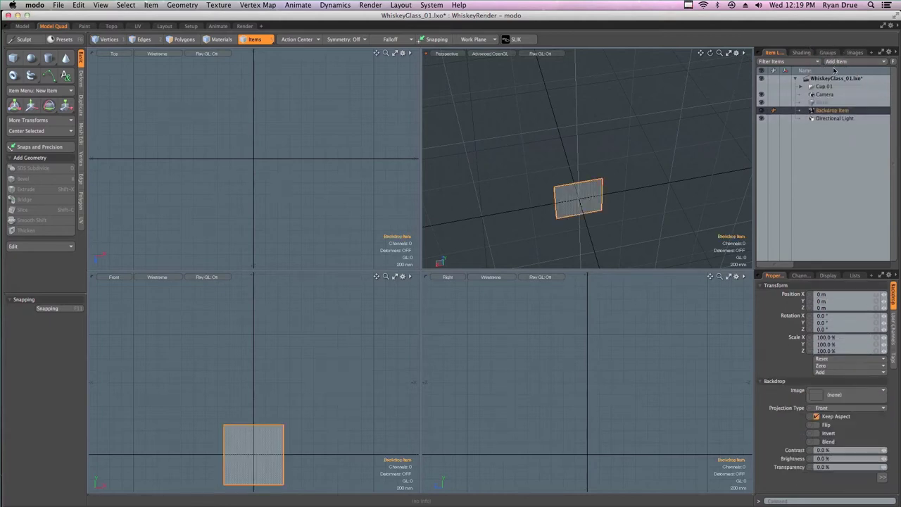
left_click_drag(587, 204, 702, 217, "alt+shift")
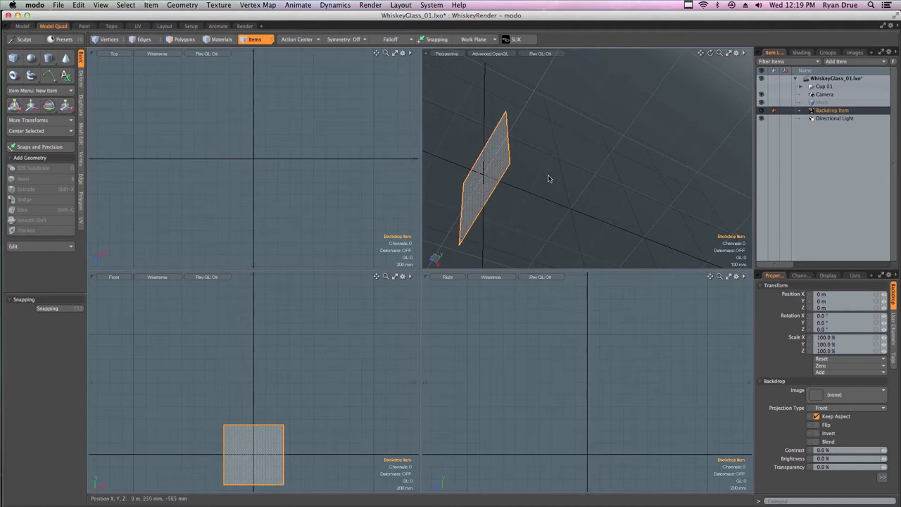
key("shift+a")
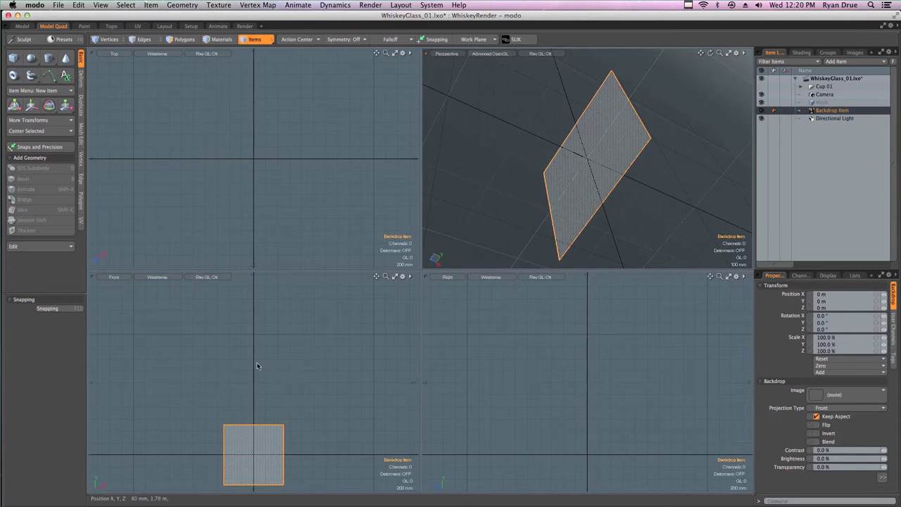
key("shift+a")
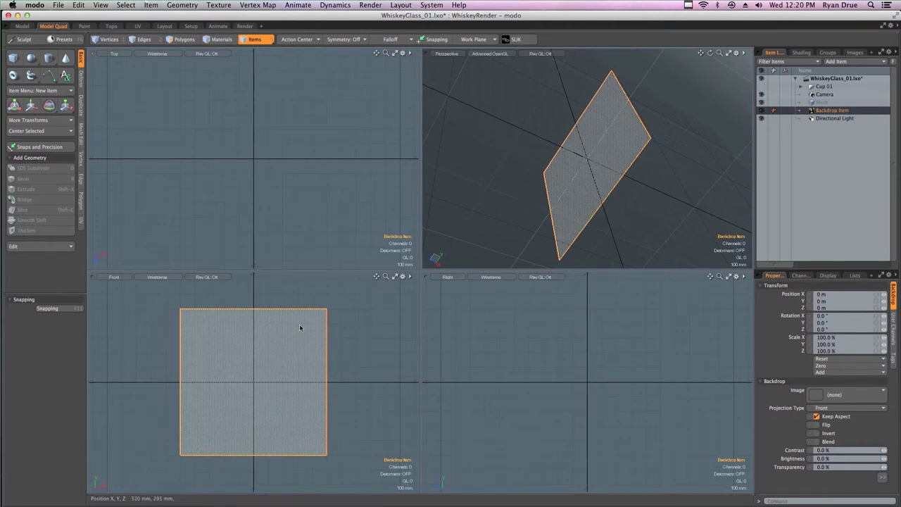
left_click_drag(298, 371, 215, 359, "alt+shift")
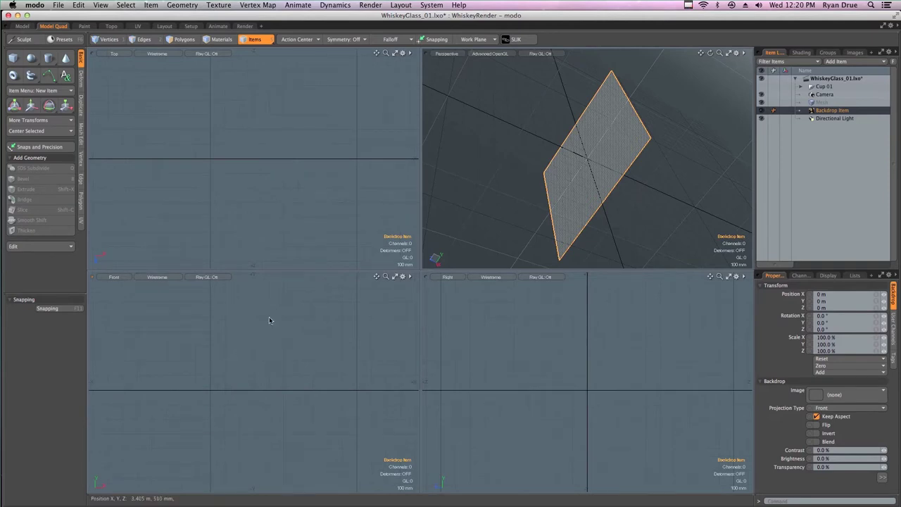
key("a")
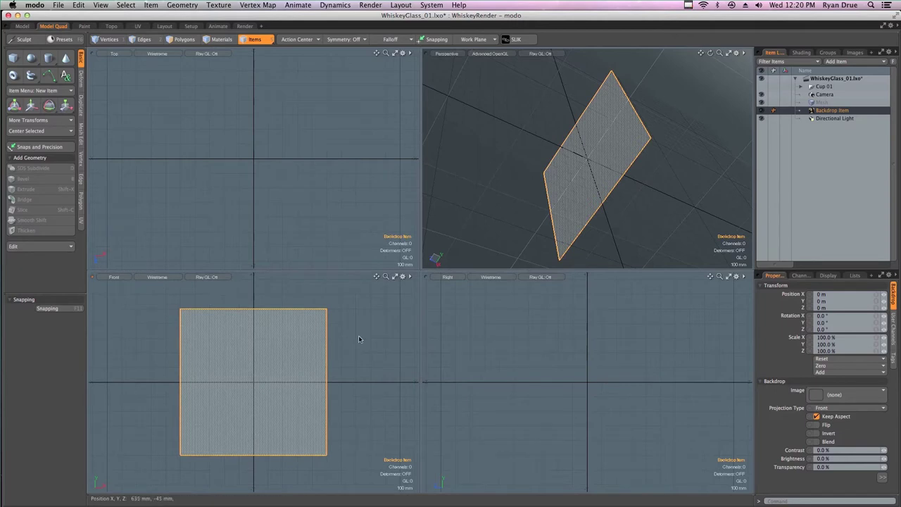
left_click_drag(676, 194, 619, 181, "alt")
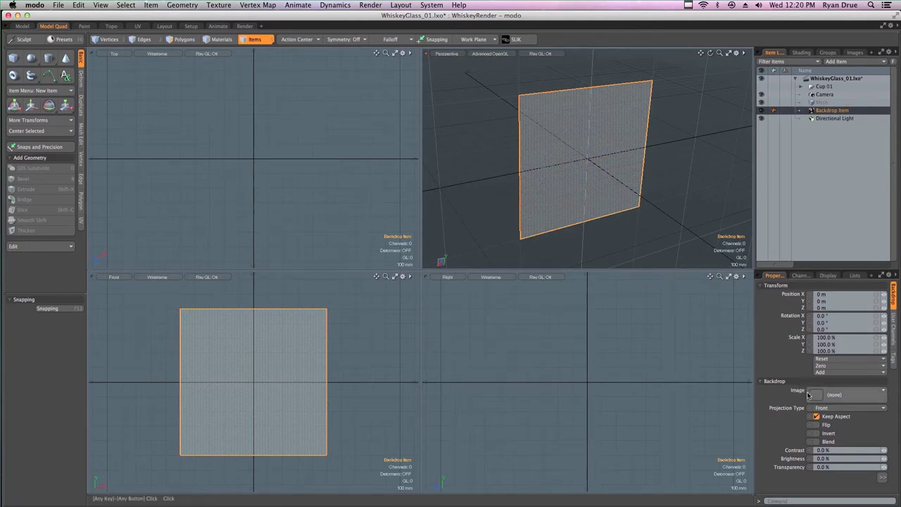
Try to load GlassTemplate.jpg from the WhiskeyRender project's Images/Reference folder as the backdrop's image
left_click(830, 396)
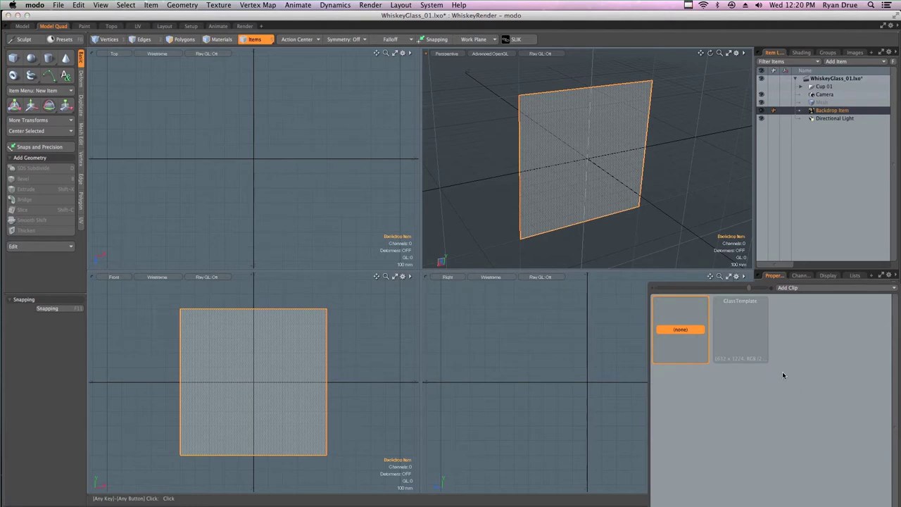
left_click(795, 289)
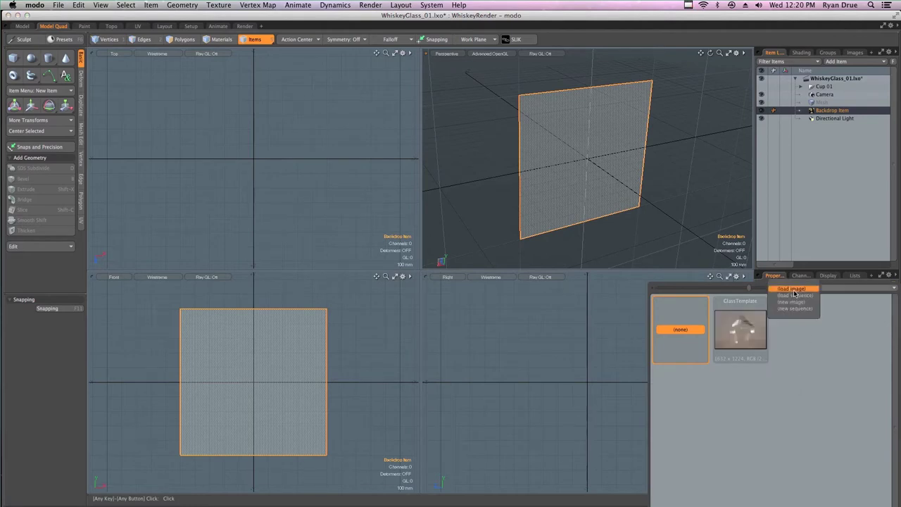
left_click(793, 289)
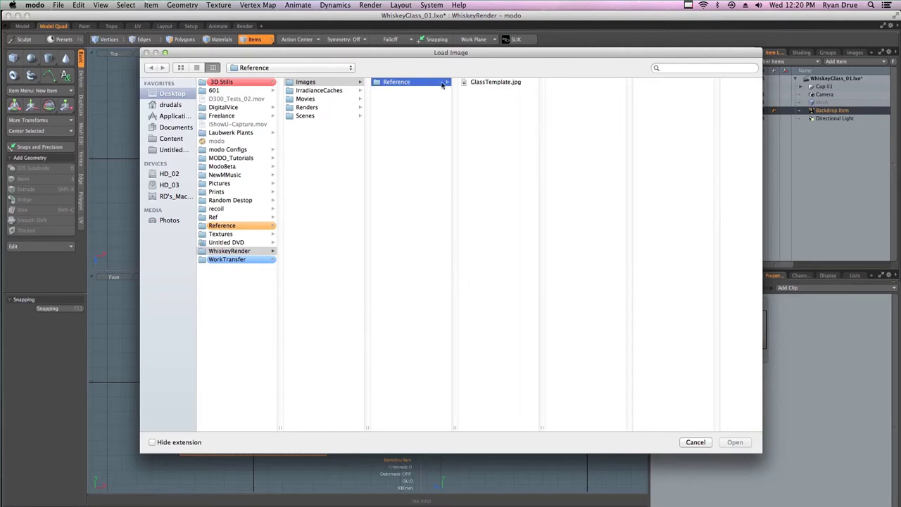
double_click(496, 83)
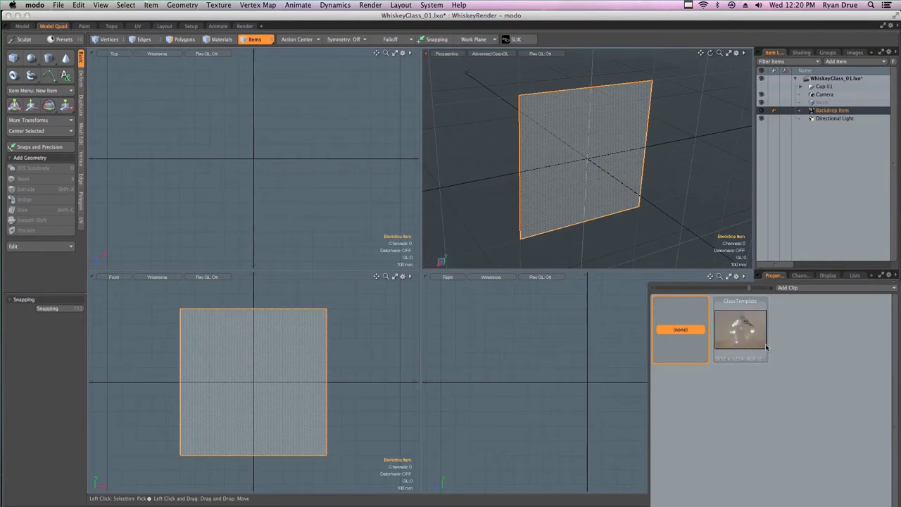
left_click(704, 215)
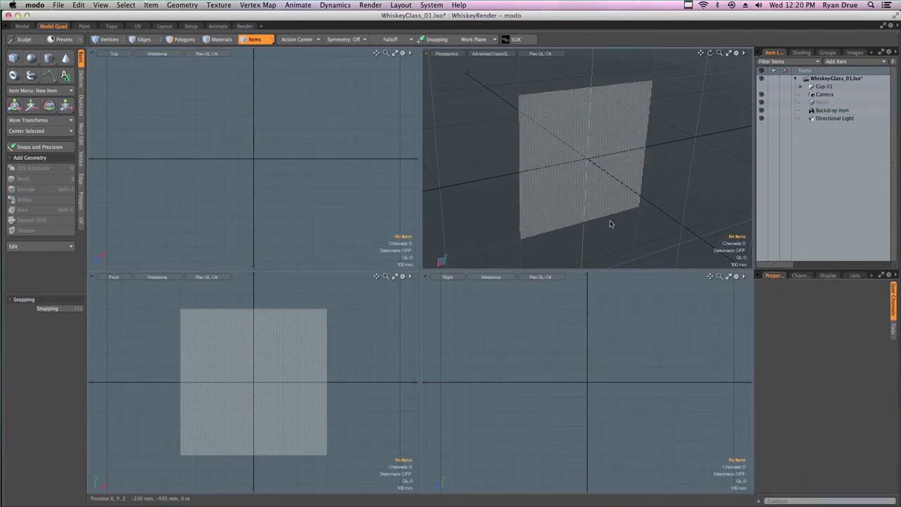
Select the backdrop item and assign the GlassTemplate clip as its image
left_click(633, 204)
left_click_drag(634, 204, 755, 201, "alt")
left_click(893, 294)
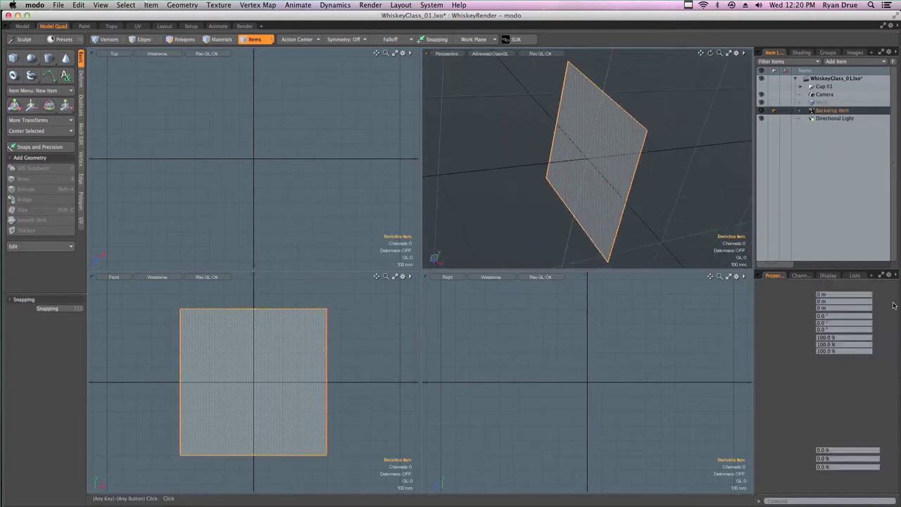
left_click(825, 396)
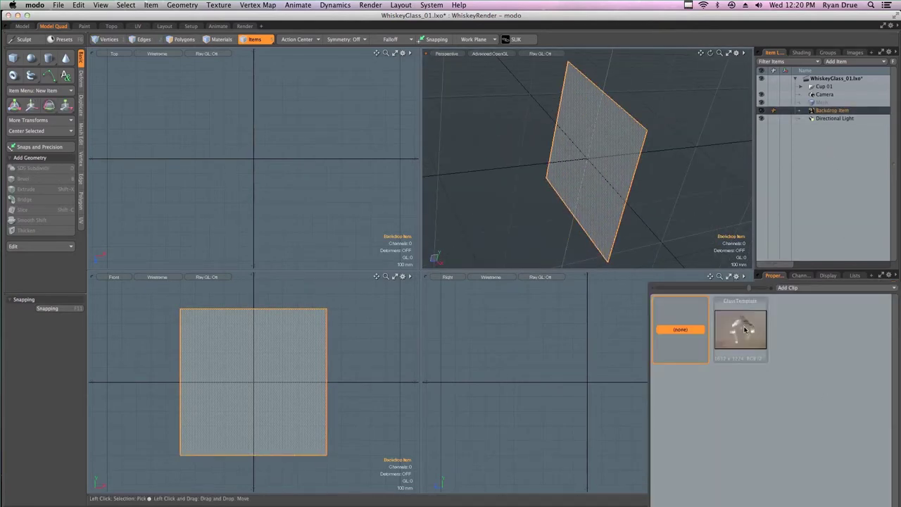
left_click(744, 338)
Fade the backdrop image by setting its transparency to 50%
left_click_drag(648, 179, 530, 176, "ctrl+alt")
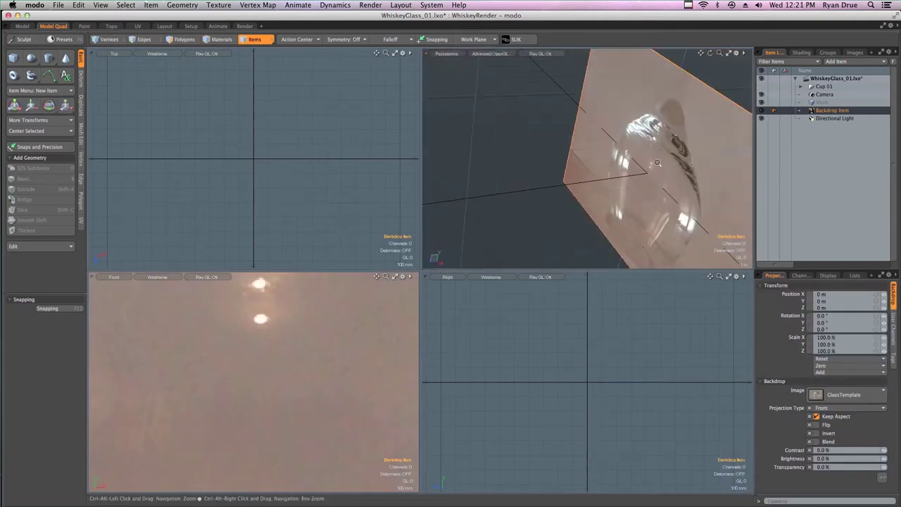
left_click_drag(658, 162, 514, 221, "ctrl+alt")
left_click_drag(395, 352, 281, 368, "ctrl+alt")
left_click_drag(387, 408, 311, 413, "alt+shift")
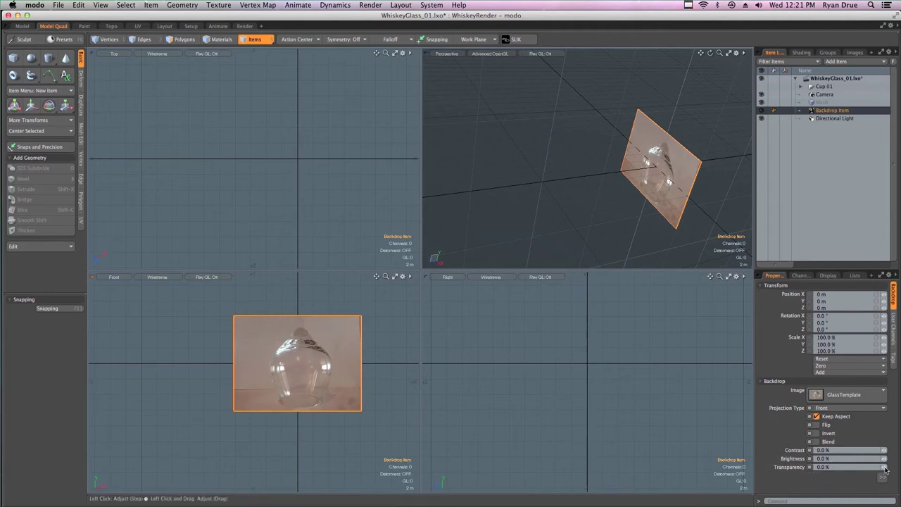
mouse_move(884, 468)
left_mouse_down()
mouse_move(898, 468)
mouse_move(885, 467)
left_mouse_up()
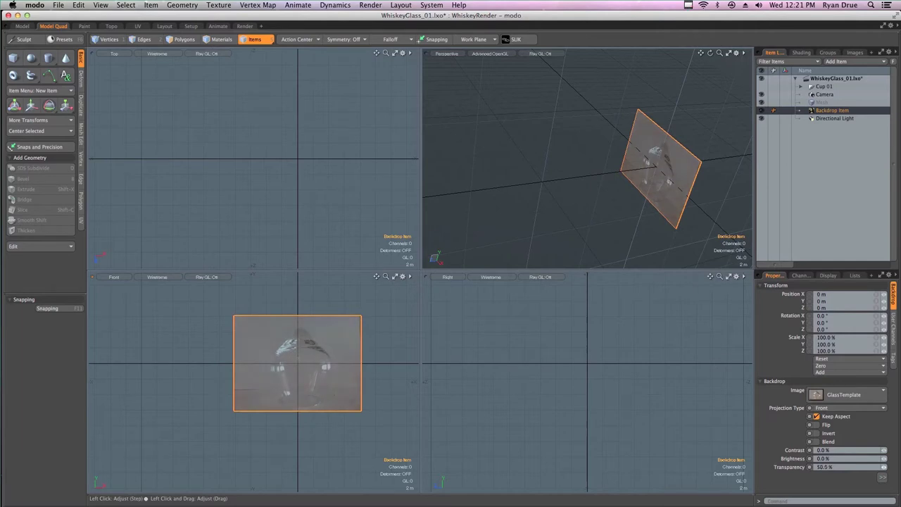
Deselect the backdrop and expand the Front viewport to fill the whole viewport area
left_click_drag(296, 352, 352, 380, "ctrl+alt")
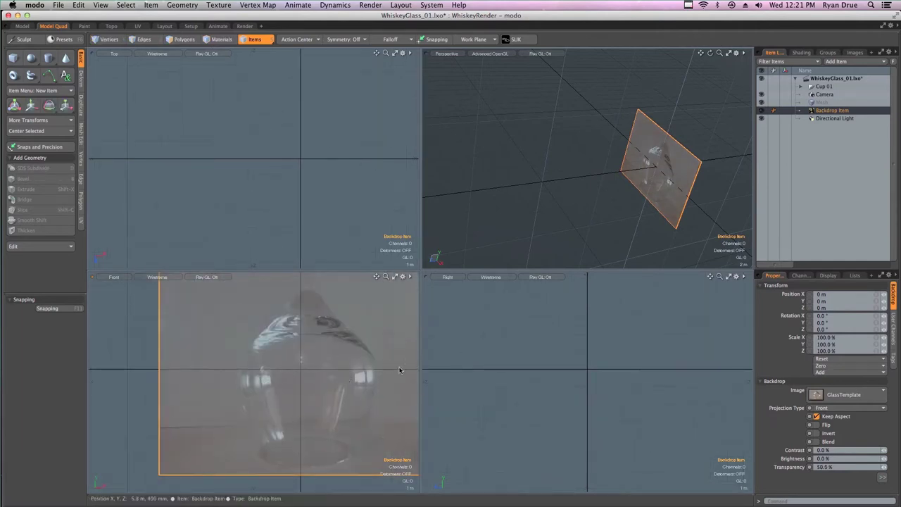
left_click(384, 391)
left_click_drag(330, 372, 308, 356, "alt")
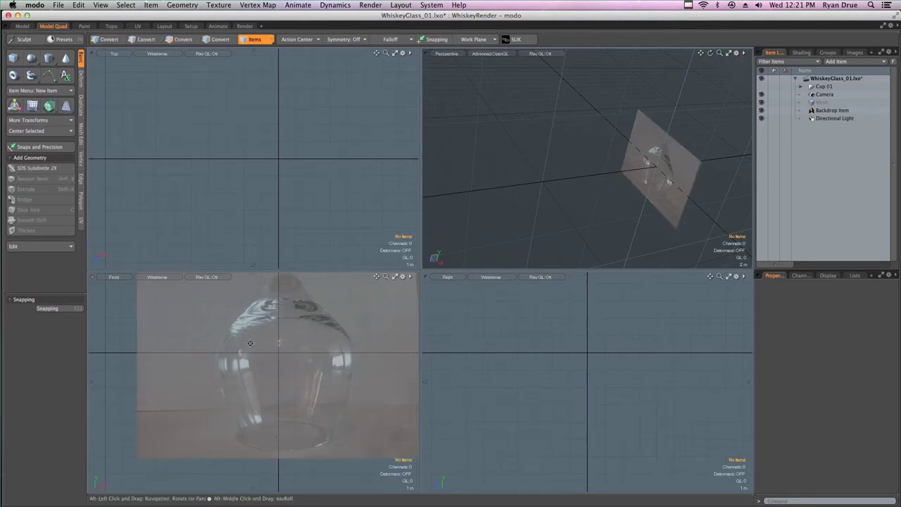
left_click_drag(250, 344, 258, 325, "ctrl+alt")
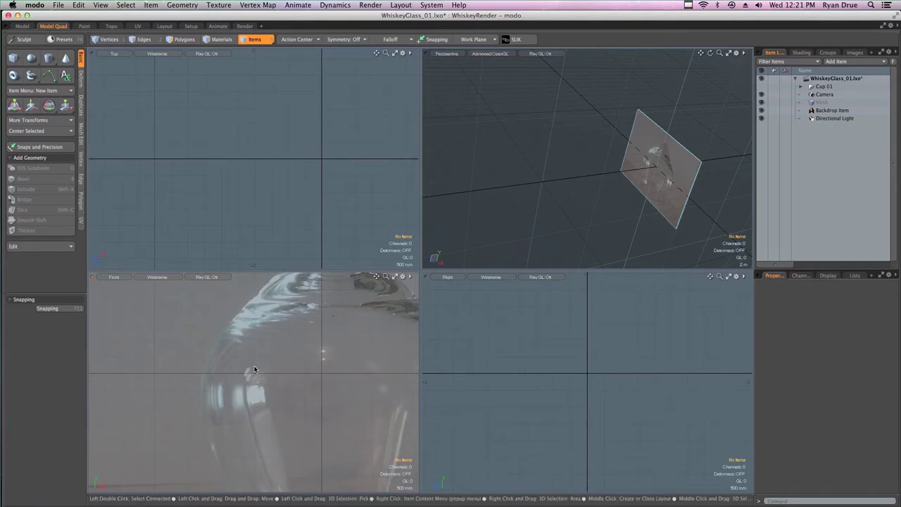
key("ctrl+space")
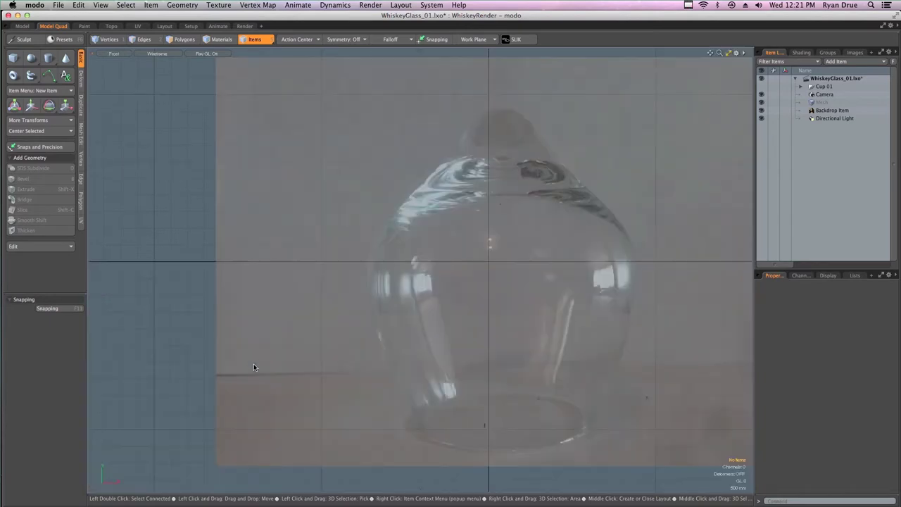
left_click_drag(53, 81, 52, 63)
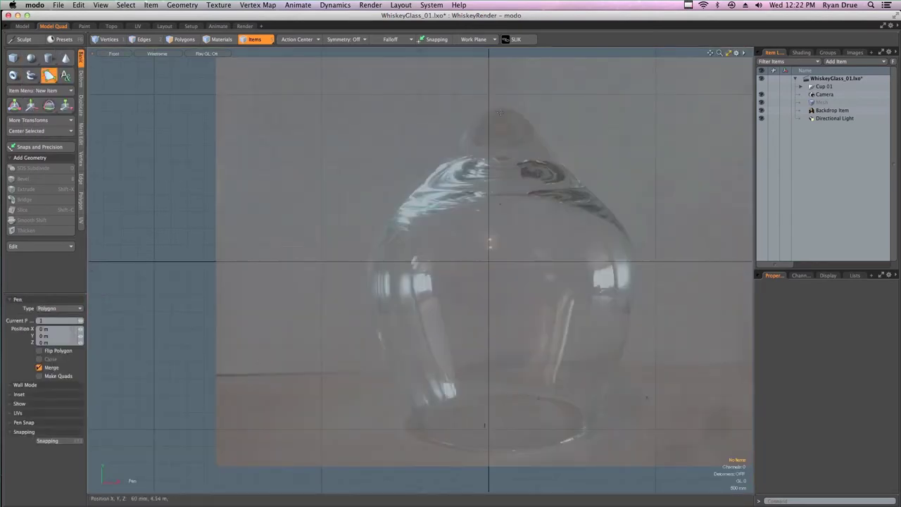
key("space")
Move the backdrop along X to about -310 mm so the photographed glass is centred on the vertical axis
left_click_drag(552, 229, 486, 227, "alt")
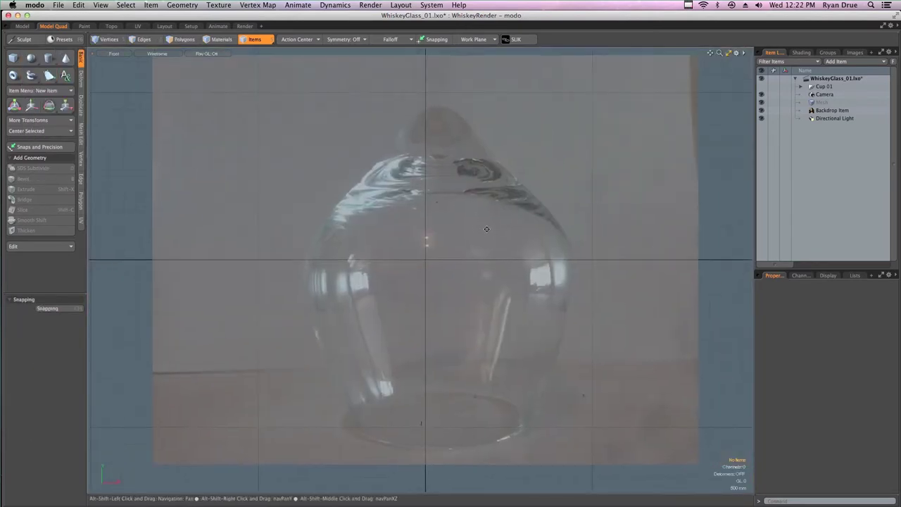
left_click(518, 259)
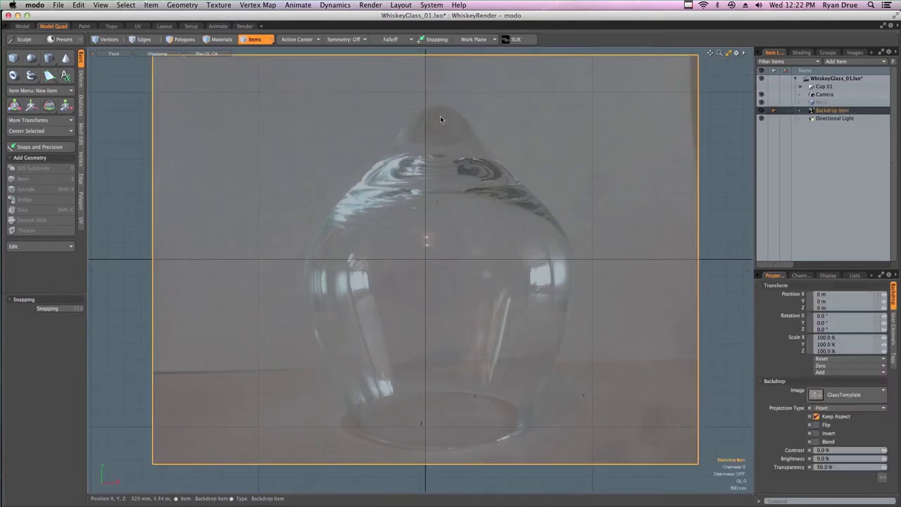
key("w")
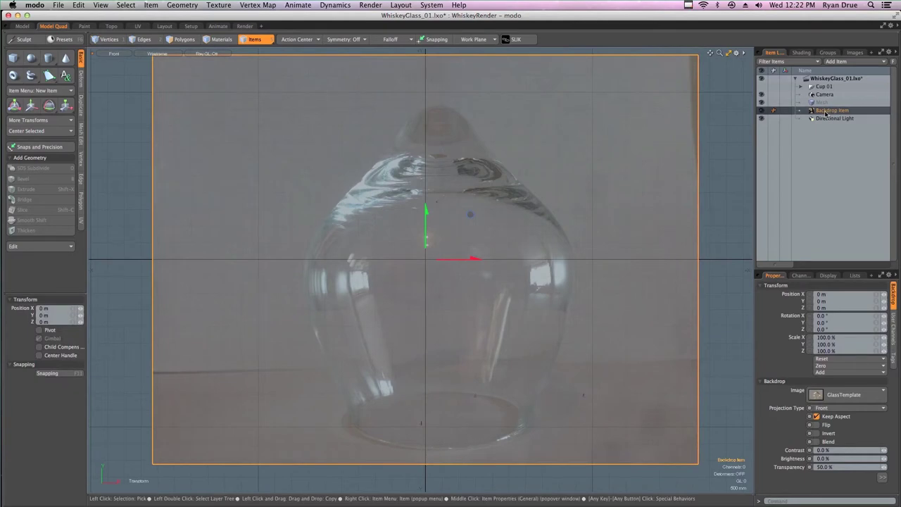
left_click_drag(475, 260, 463, 260)
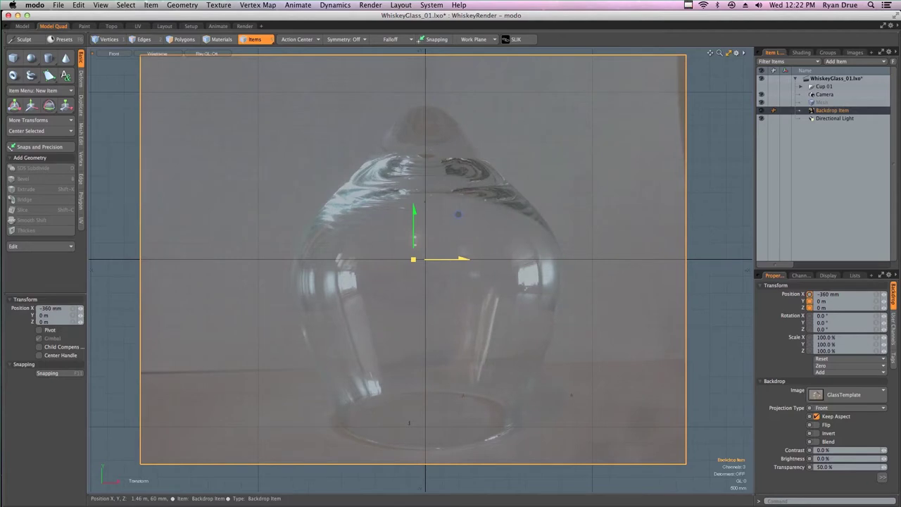
left_click_drag(425, 116, 499, 138, "ctrl+alt")
left_click_drag(532, 273, 424, 282, "ctrl+alt")
left_click_drag(425, 282, 351, 236, "alt+shift")
left_click_drag(482, 283, 483, 283)
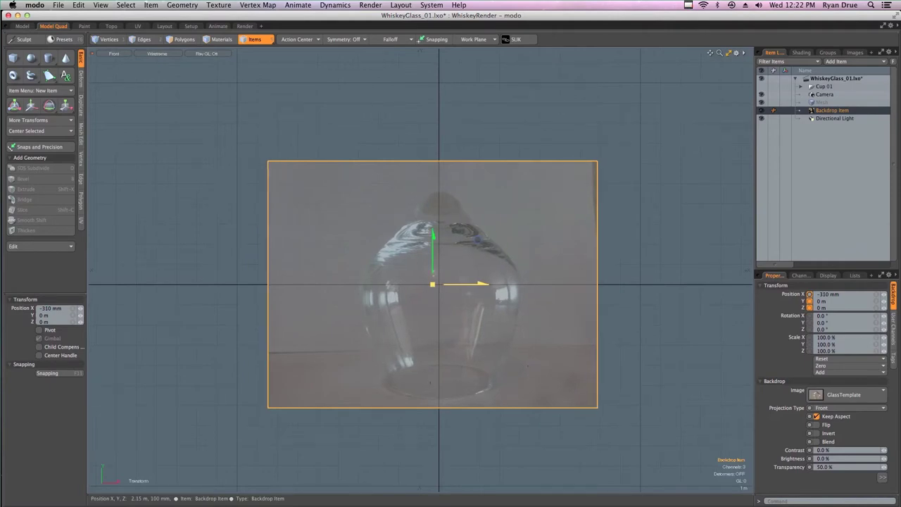
key("space")
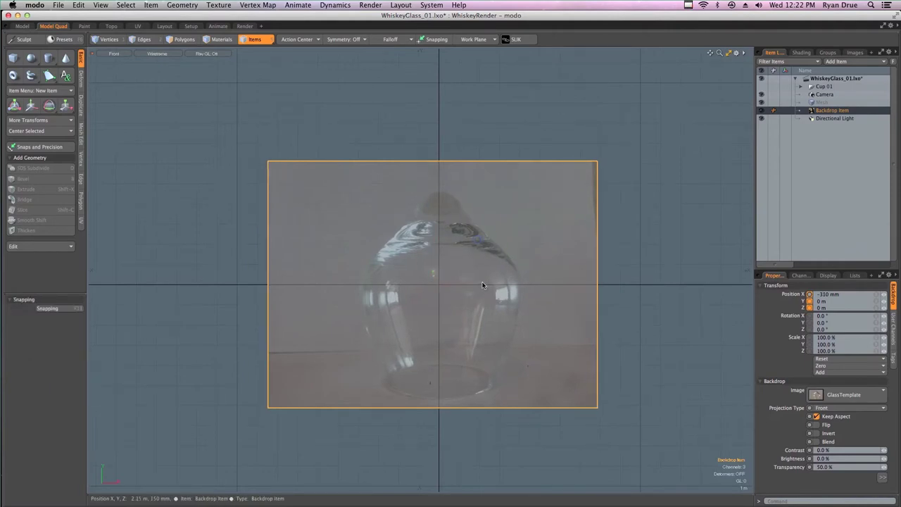
Rename the empty mesh item as Glass 02 and save the scene
left_click(819, 103)
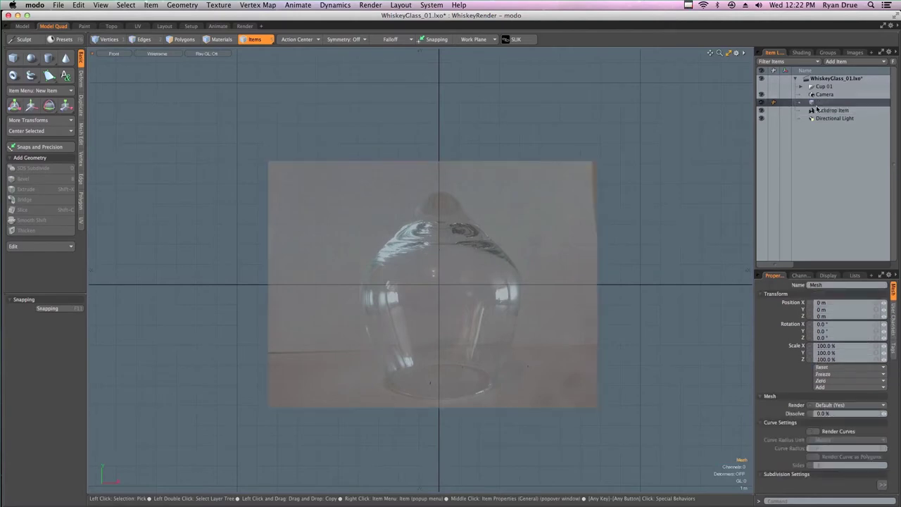
left_click(802, 88)
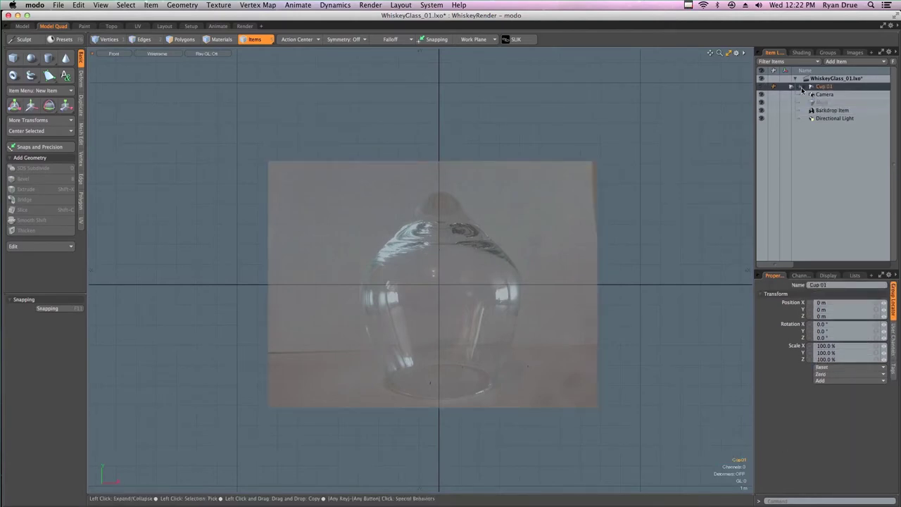
left_click(803, 87)
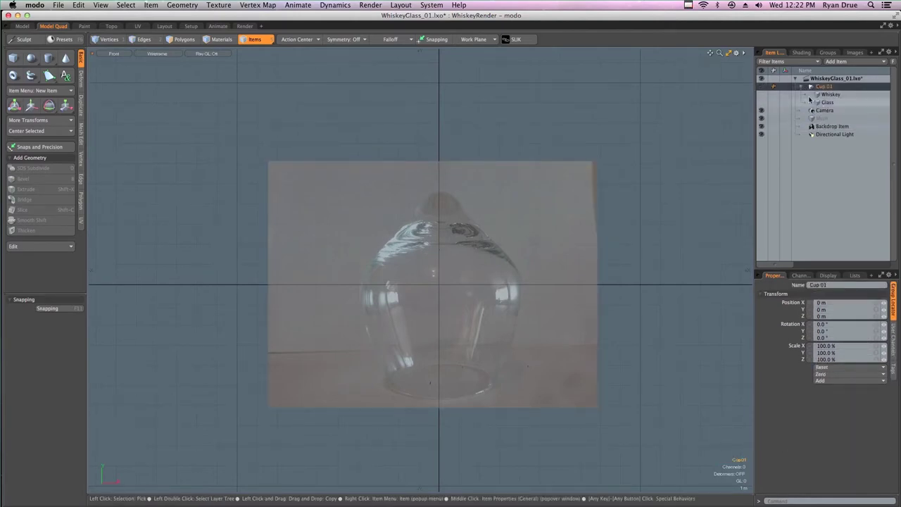
left_click(802, 87)
left_click(796, 103)
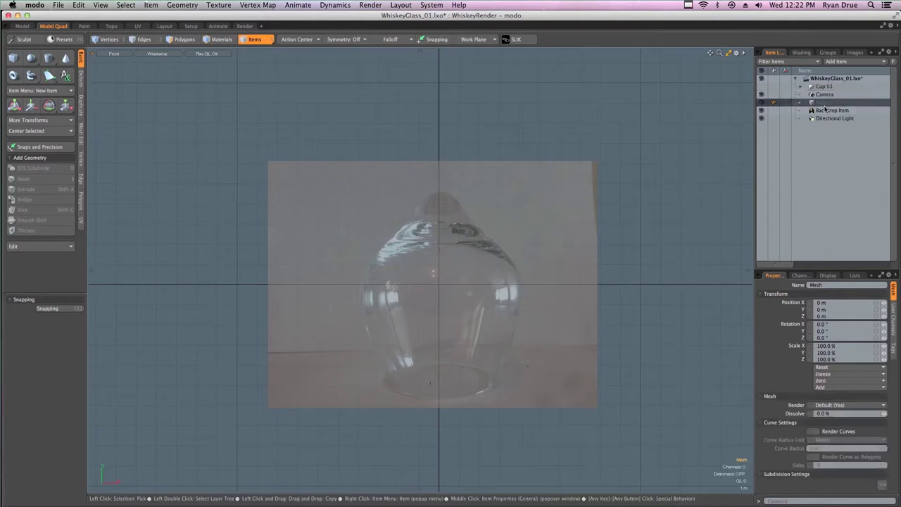
type("Glass")
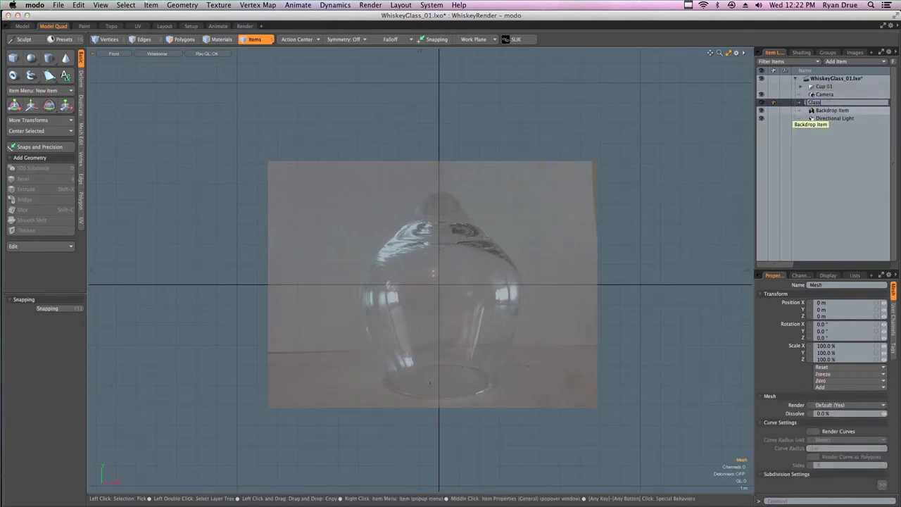
type(" 02")
key("Return")
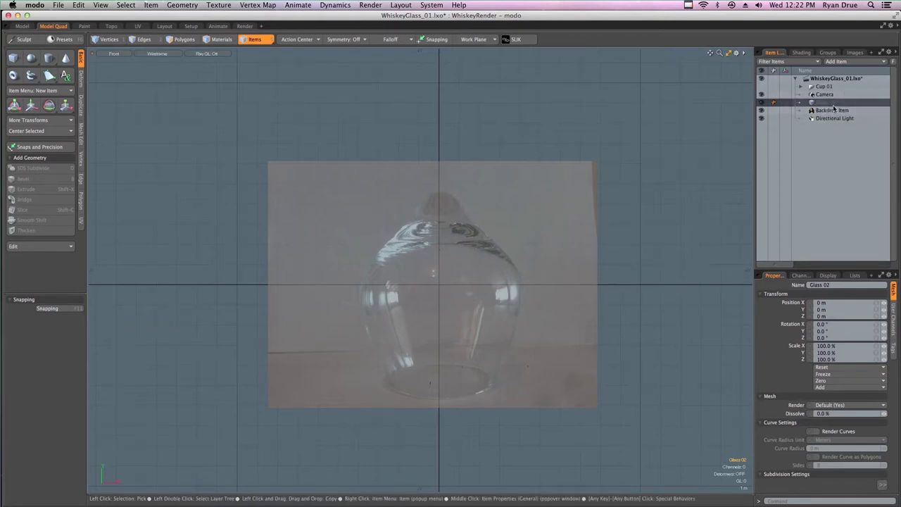
key("super+s")
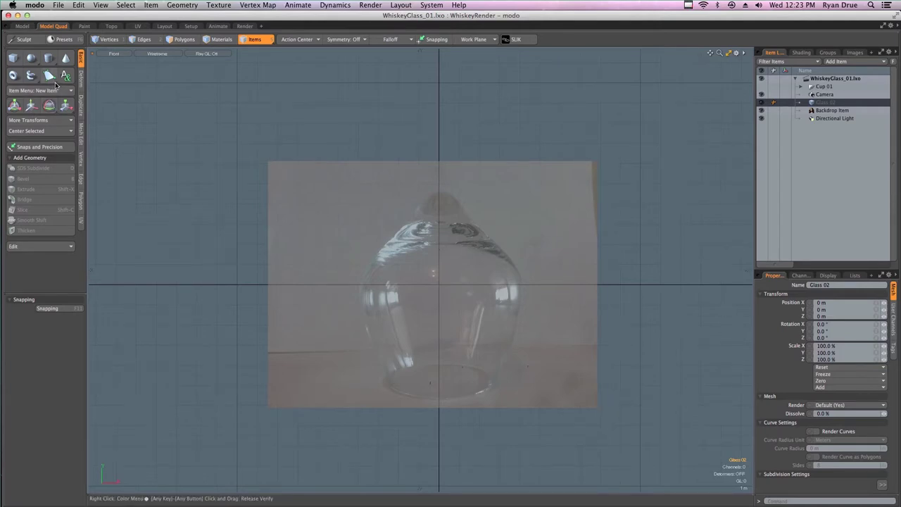
Trace a curve in Glass 02 from the glass's tip on the centre axis down the left silhouette to its widest part, about X -3.93 m
left_click(53, 81)
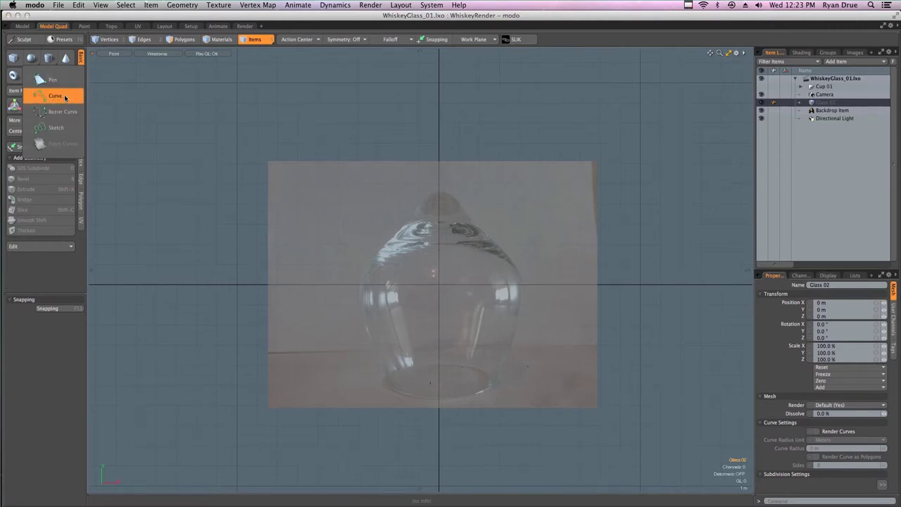
left_click(63, 99)
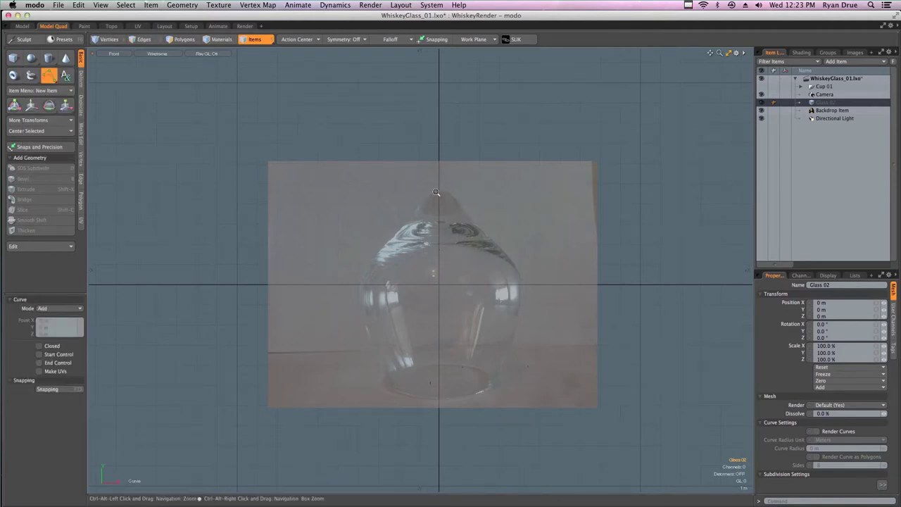
left_click_drag(455, 232, 449, 173, "ctrl+alt")
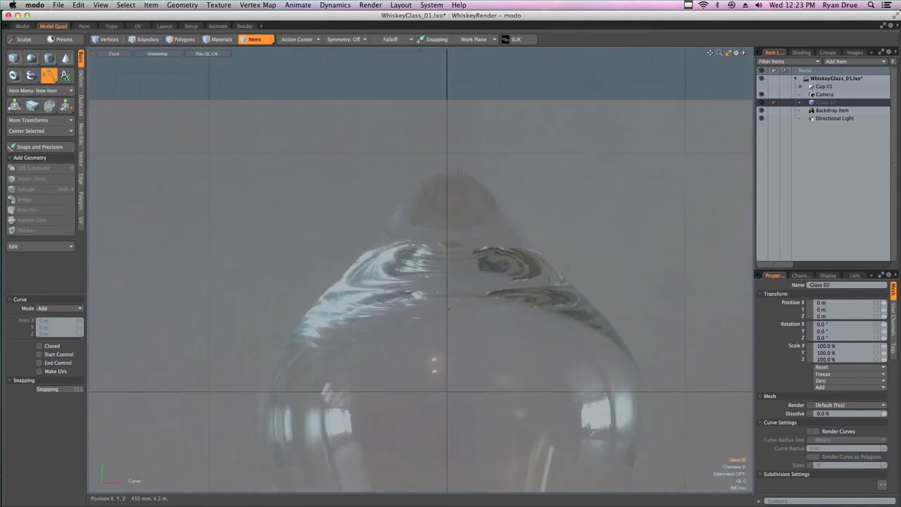
left_click(446, 170)
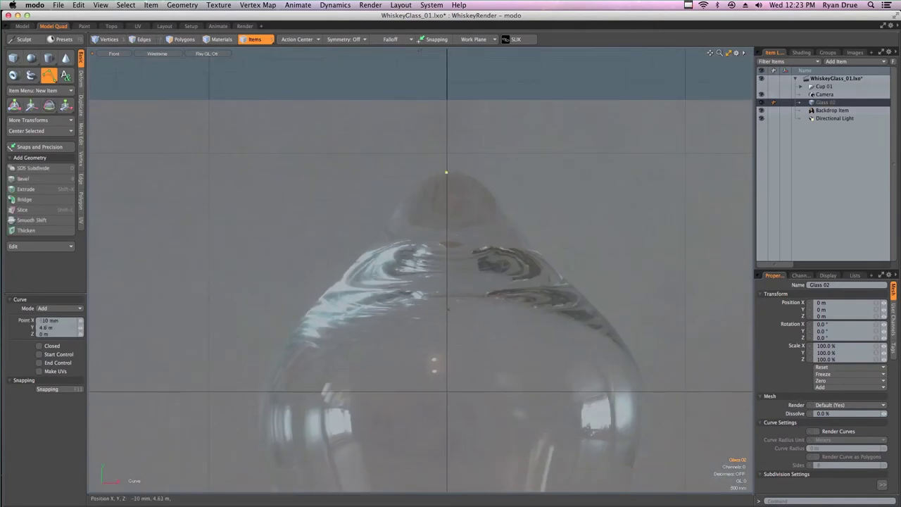
left_click(403, 199)
left_click(362, 256)
left_click_drag(293, 330, 294, 327)
left_click_drag(390, 330, 382, 203, "alt")
left_click_drag(254, 260, 252, 268)
left_click_drag(330, 131, 321, 176, "alt")
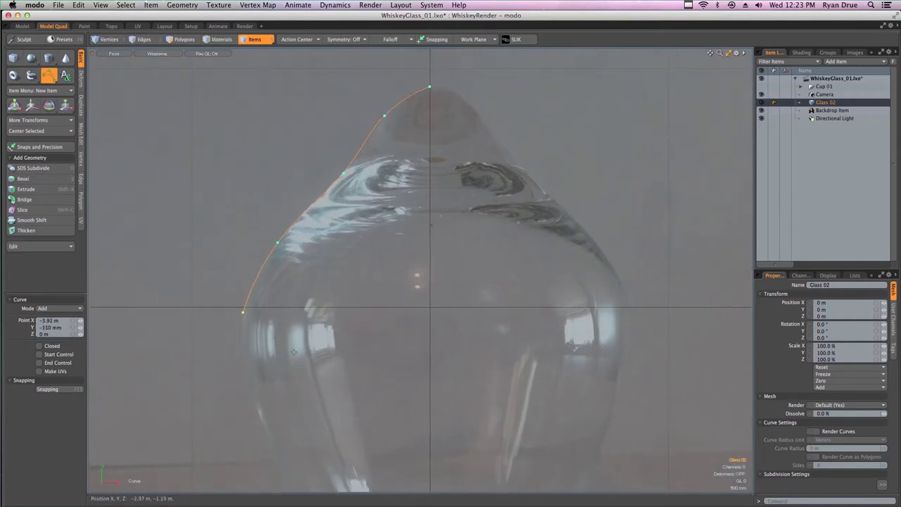
left_click_drag(294, 352, 294, 331, "alt")
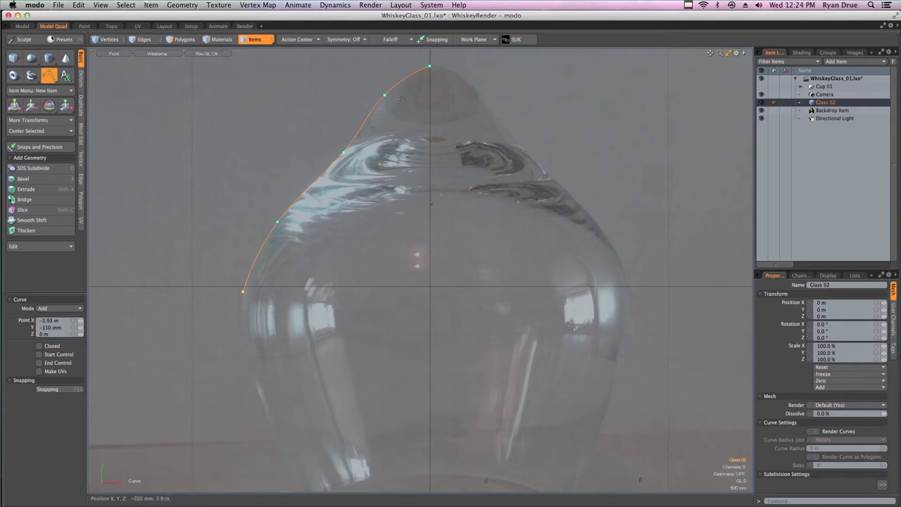
Nudge the curve's points near the tip and the widest part, and extend it down the outer wall to the rim
mouse_move(384, 95)
left_mouse_down()
mouse_move(375, 89)
mouse_move(383, 97)
left_mouse_up()
left_click_drag(243, 293, 242, 289)
left_click_drag(249, 380, 262, 247)
left_click_drag(267, 357, 272, 375)
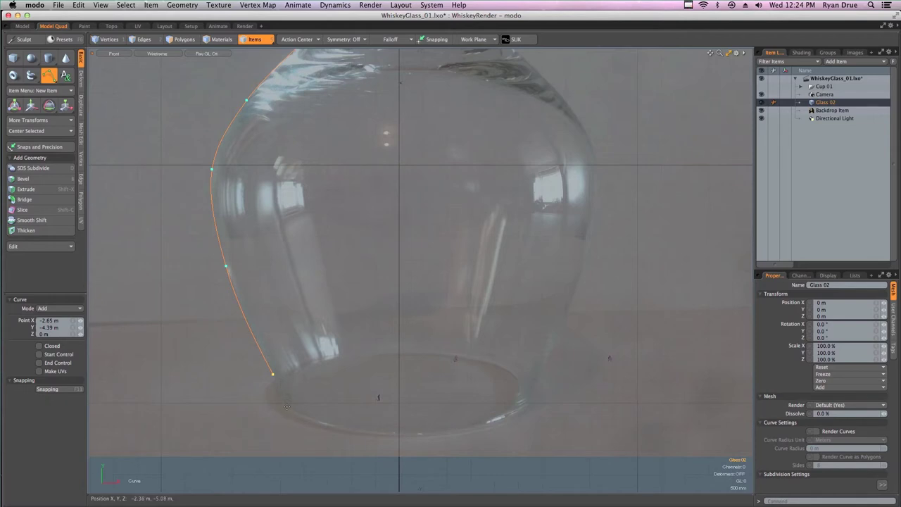
left_click(288, 407)
Continue the curve around the rim and back up the inner wall to about X -3.76 m, Y -1.13 m
left_click_drag(274, 367, 263, 346)
left_click_drag(226, 248, 236, 278)
left_click_drag(223, 227, 220, 219)
left_click_drag(272, 168, 273, 228, "alt")
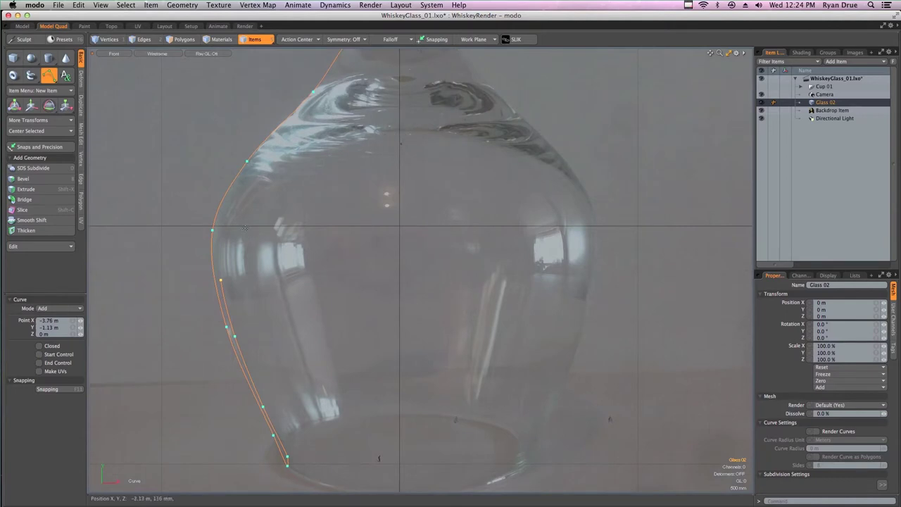
Continue the curve past the widest part and along the inner dome, ending near the centre axis at about X 20 mm, Y 1.99 m
left_click(218, 249)
left_click_drag(239, 204, 255, 192)
left_click(313, 156)
left_click_drag(333, 149, 331, 150)
left_click_drag(371, 129, 376, 130)
left_click(400, 130)
left_click_drag(400, 131, 401, 132)
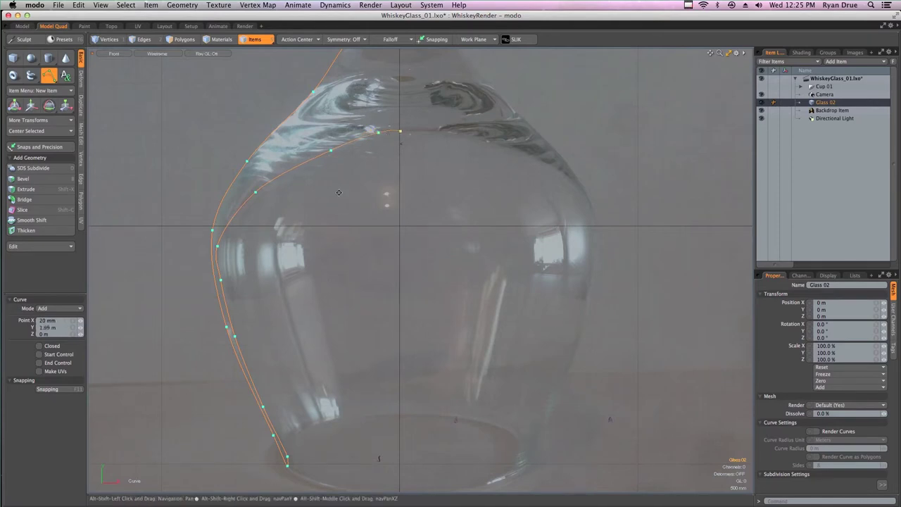
Smooth the inner dome of the curve, moving its point at the widest part to about X -3.85 m, Y -370 mm
left_click_drag(345, 224, 310, 173, "ctrl+alt")
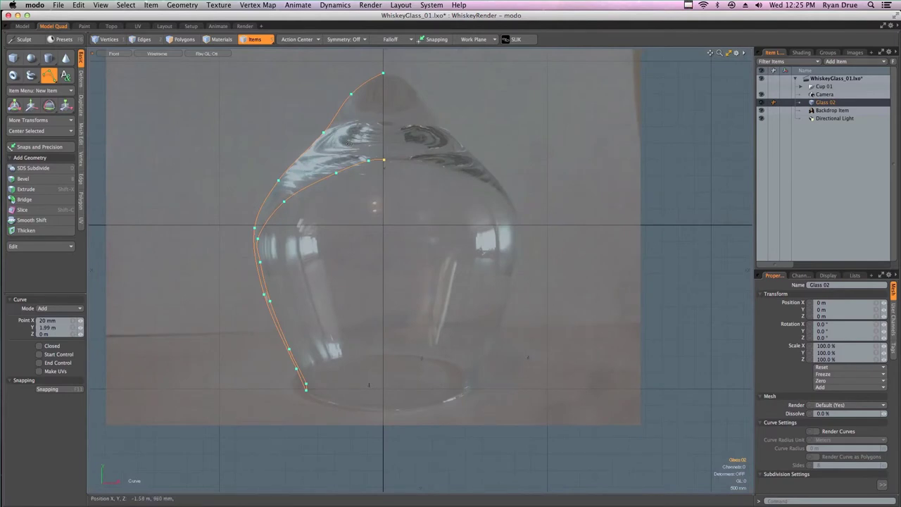
left_click_drag(336, 167, 353, 178, "ctrl+alt")
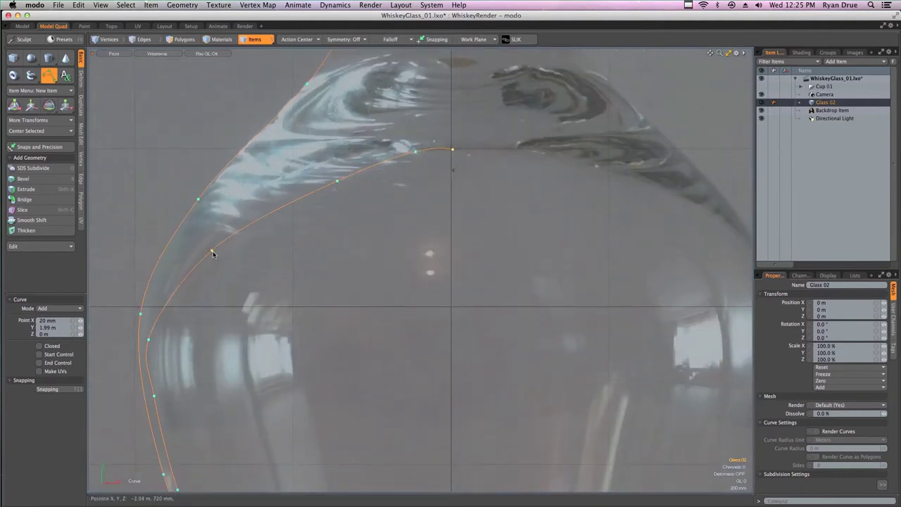
left_click_drag(337, 182, 314, 176)
left_click(414, 151)
key("super+z")
left_click_drag(417, 152, 450, 142)
left_click_drag(236, 296, 272, 229, "alt+shift")
left_click_drag(185, 279, 206, 202)
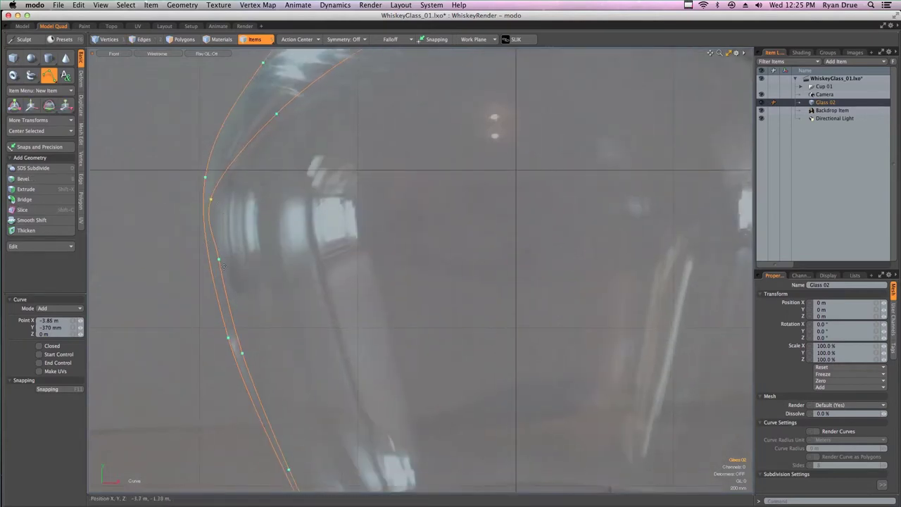
Reposition the inner wall points below the widest part, placing the lowest one before the rim at about X -2.425 m, Y -4.835 m
left_click_drag(219, 260, 213, 264)
left_click_drag(243, 354, 236, 350)
left_click_drag(215, 272, 214, 267)
left_click(237, 351)
left_click_drag(286, 399, 207, 214, "alt+shift")
left_click_drag(209, 283, 208, 285)
left_click_drag(250, 366, 292, 381)
left_click_drag(245, 353, 243, 354)
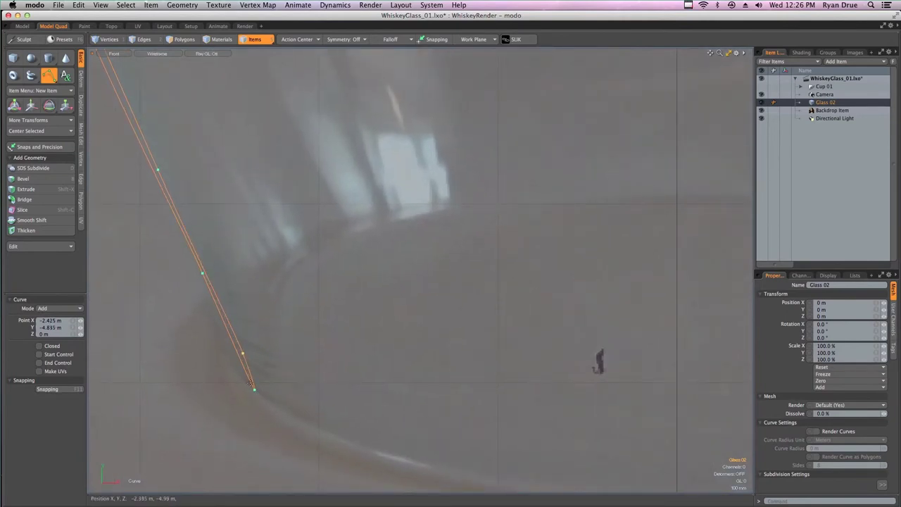
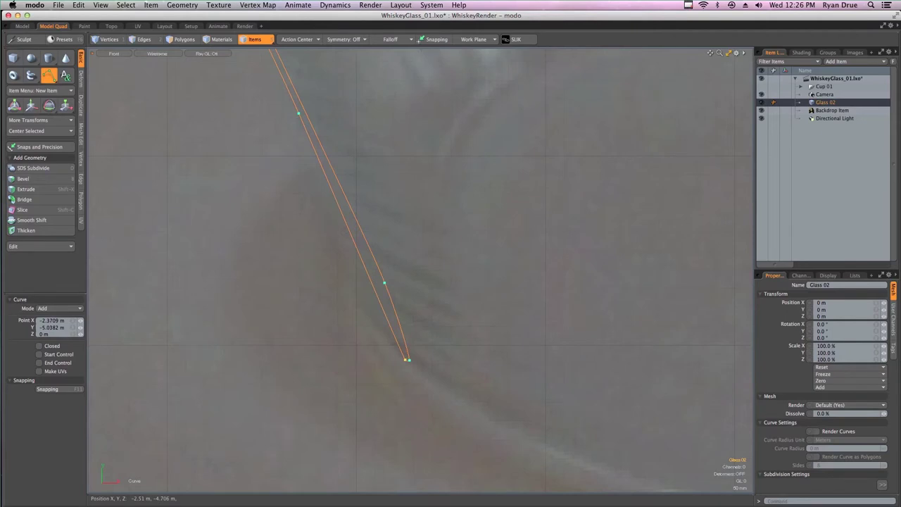
Round the rim with an extra point at about X -2.358 m, Y -5.0346 m and move the inner point above it to X -2.378 m, Y -5.009 m
left_click_drag(413, 360, 503, 383, "ctrl+alt")
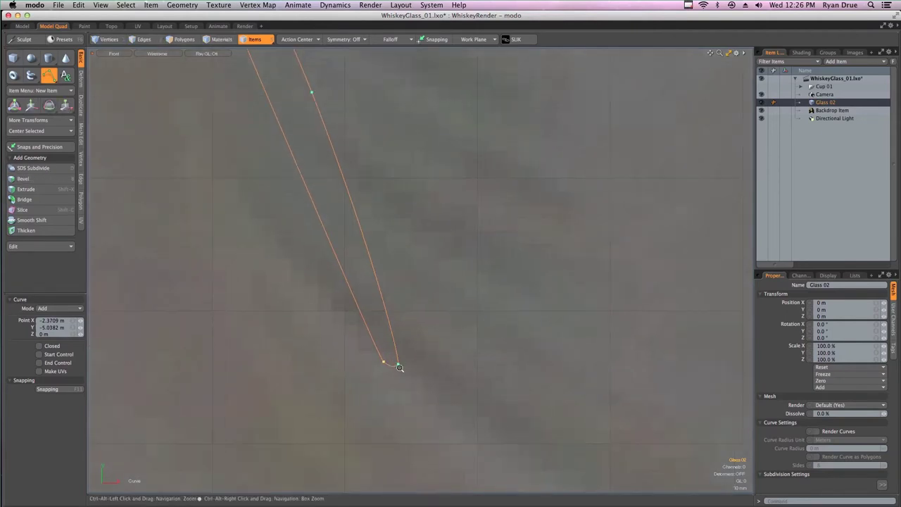
left_click(398, 364)
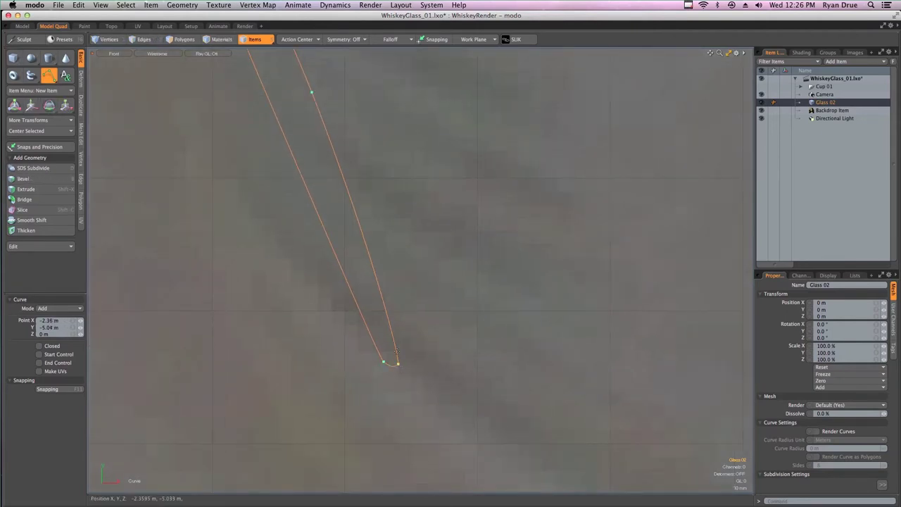
left_click_drag(393, 341, 402, 356)
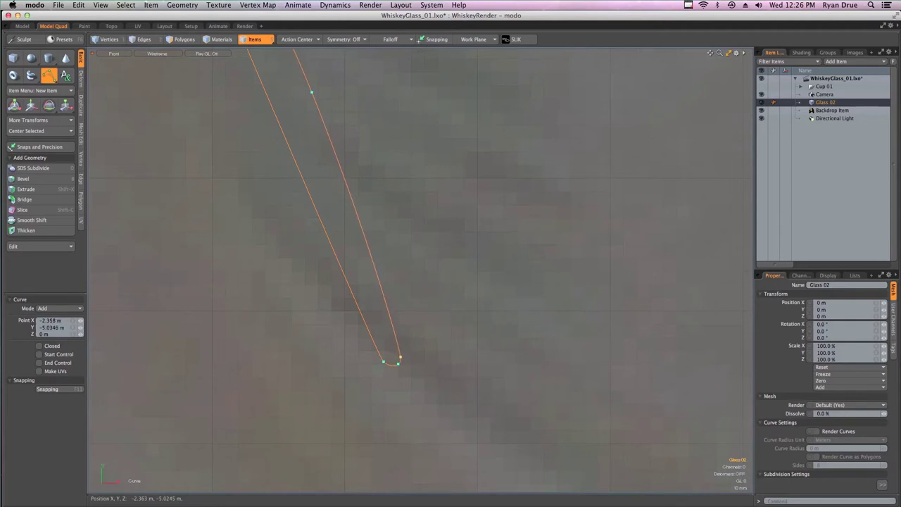
left_click_drag(398, 332, 342, 303, "ctrl+alt")
left_click_drag(365, 236, 415, 372)
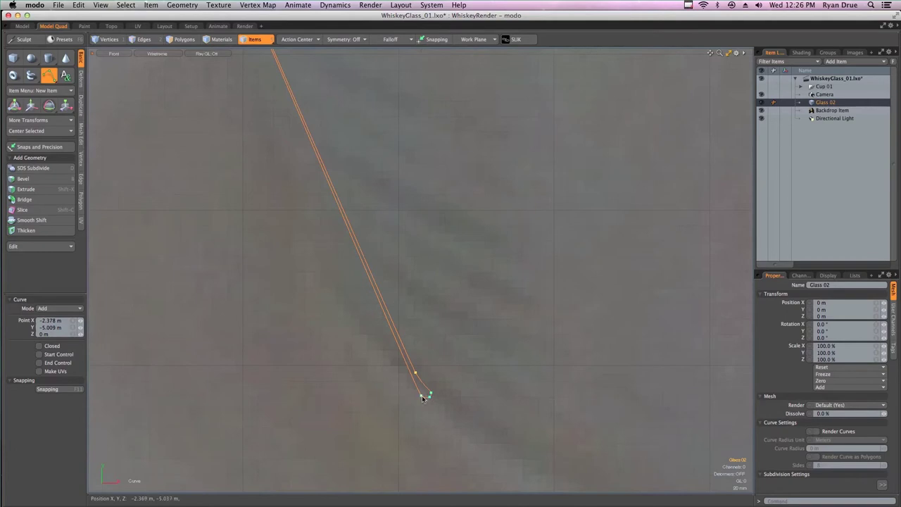
Even out the wall thickness above the rim, adjusting the wall points down to about X -2.377 m, Y -5.009 m
scroll(428, 389, "up", 8)
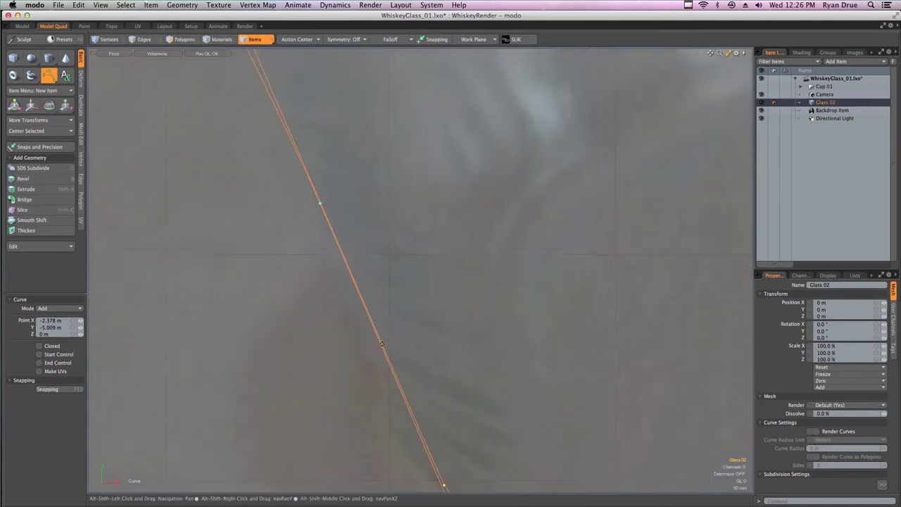
left_click_drag(326, 188, 410, 266, "alt+shift")
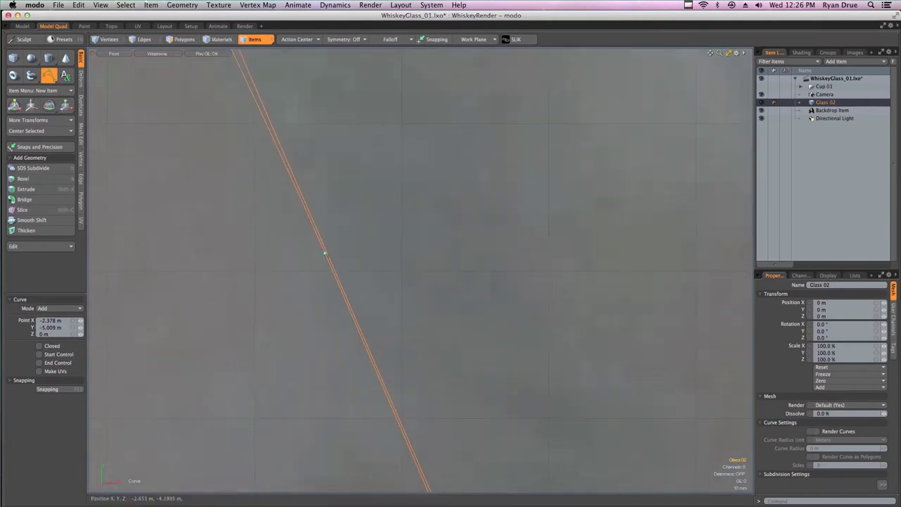
left_click_drag(325, 255, 325, 255)
left_click_drag(353, 280, 317, 298, "ctrl+alt")
left_click_drag(370, 311, 324, 286, "alt+shift")
left_click_drag(402, 408, 374, 346, "alt+shift")
left_click_drag(365, 378, 367, 378)
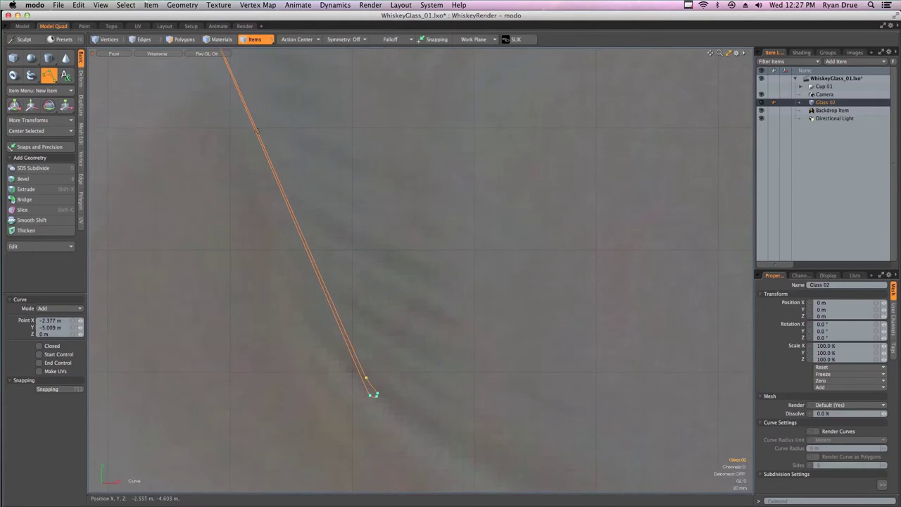
left_click_drag(252, 113, 249, 109)
left_click_drag(265, 152, 312, 331, "alt+shift")
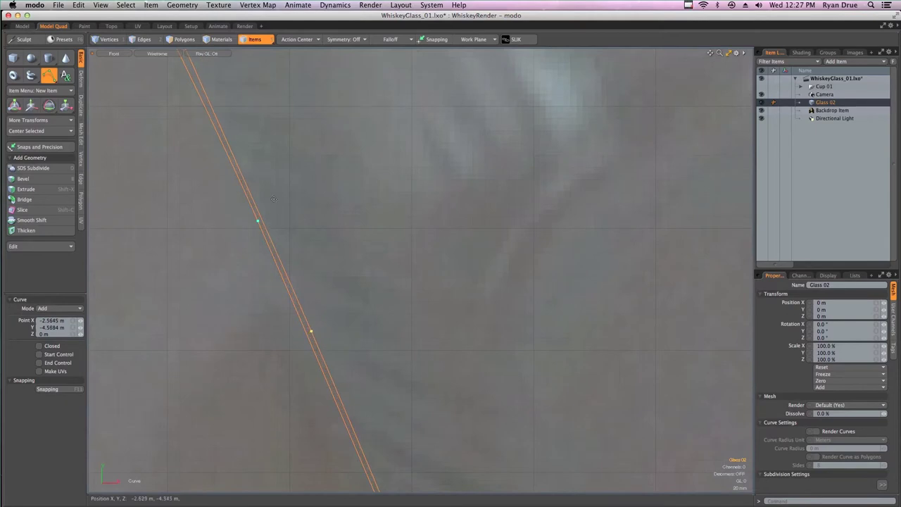
left_click_drag(273, 198, 288, 262, "alt+shift")
mouse_move(328, 400)
left_mouse_down("ctrl+alt")
mouse_move(326, 290)
mouse_move(313, 262)
left_mouse_up("ctrl+alt")
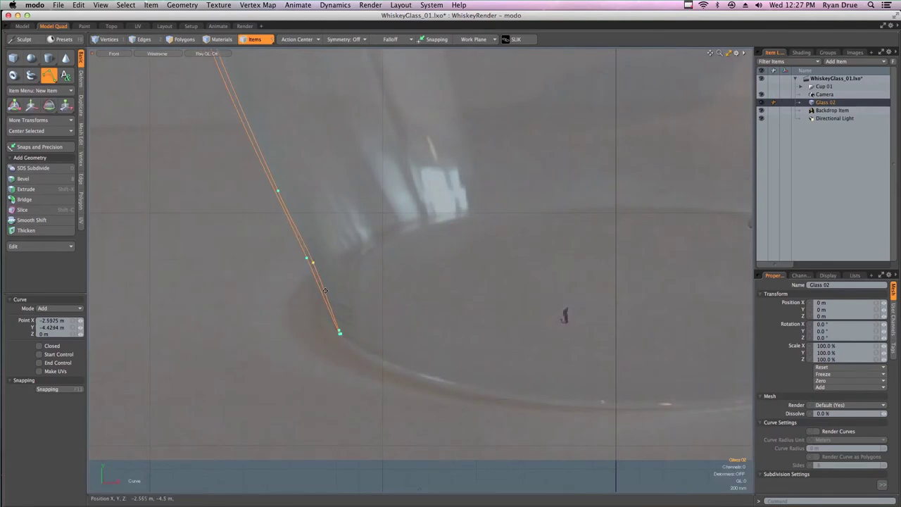
Move the lower wall point just above the rim to about X -2.6075 m, Y -4.4194 m
left_click_drag(341, 341, 389, 340, "ctrl+alt")
mouse_move(331, 308)
left_mouse_down()
mouse_move(332, 288)
mouse_move(346, 310)
mouse_move(330, 299)
mouse_move(325, 257)
mouse_move(322, 314)
left_mouse_up()
key("super+z")
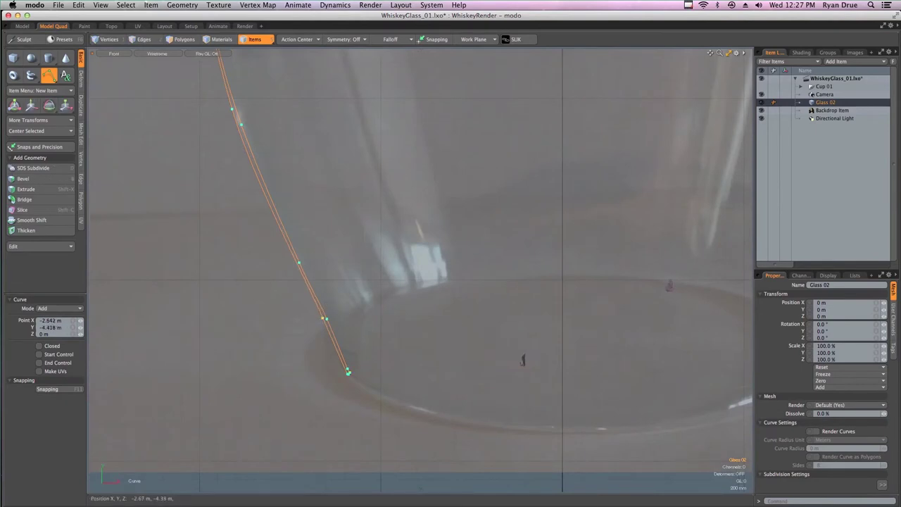
left_click_drag(323, 321, 306, 316)
left_click_drag(331, 196, 332, 272, "alt+shift")
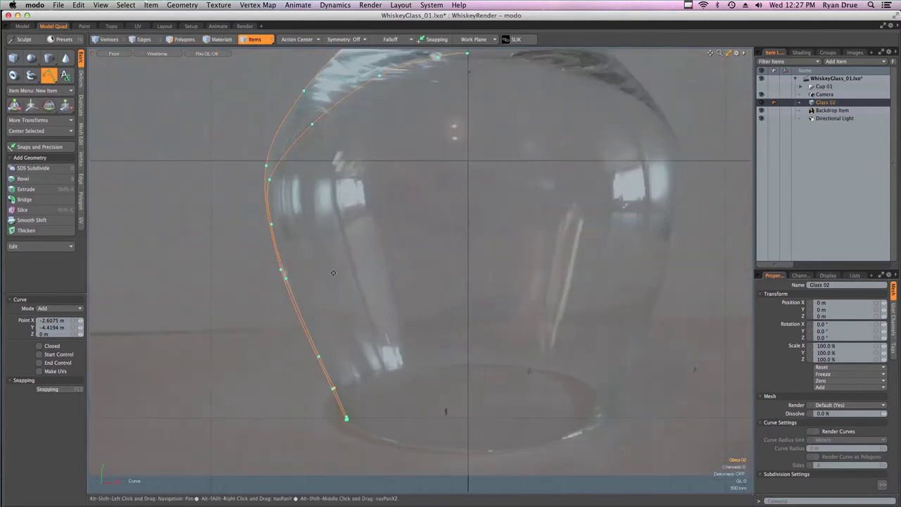
Fine-tune the inner wall points around the widest part and place the lower dome point at about X -2.97 m, Y 750 mm
left_click(272, 223)
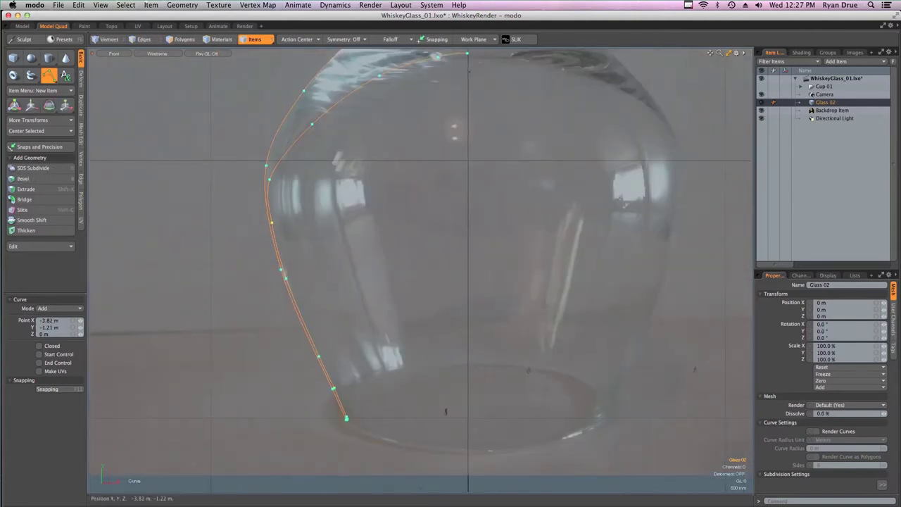
left_click_drag(270, 222, 272, 222)
left_click(270, 177)
scroll(317, 189, "down", 5)
left_click_drag(317, 190, 297, 295, "alt+shift")
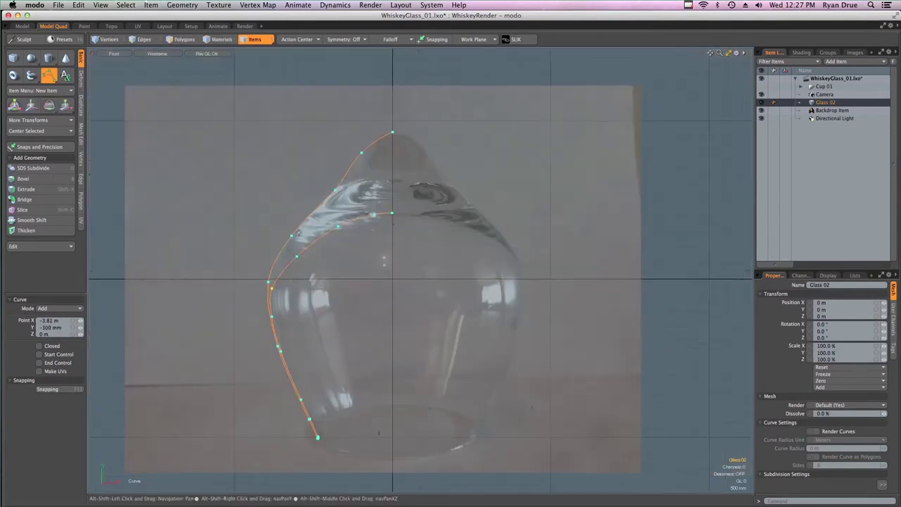
left_click(297, 255)
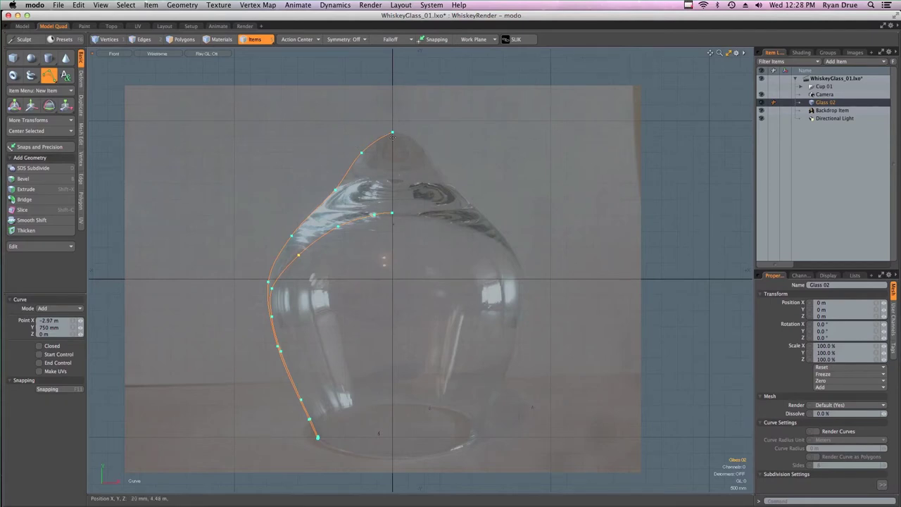
Adjust the curve around the glass's tip on the centre axis and finish the curve
scroll(395, 133, "up", 4)
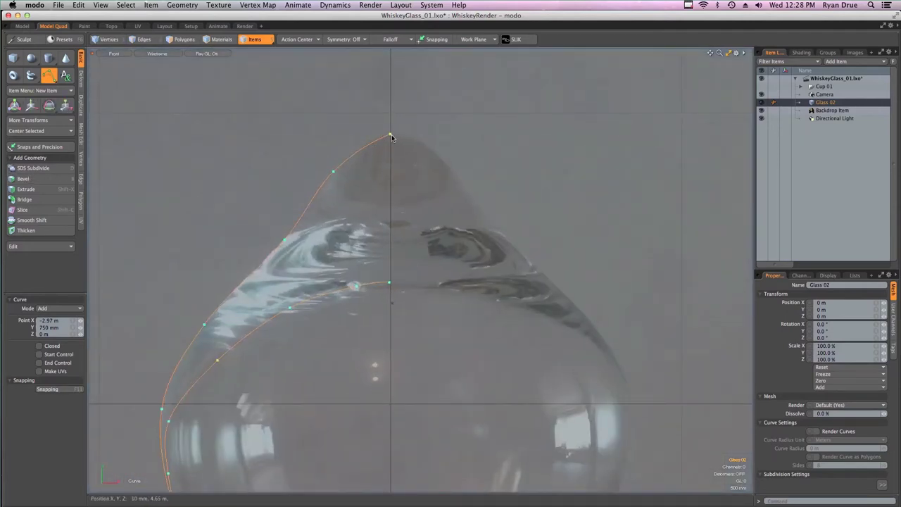
left_click(391, 134)
left_click_drag(372, 144, 363, 139)
key("space")
Show the finished profile in the four-view layout and hide the backdrop item
left_click_drag(470, 293, 363, 290, "ctrl+alt")
left_click_drag(362, 291, 310, 218, "alt+shift")
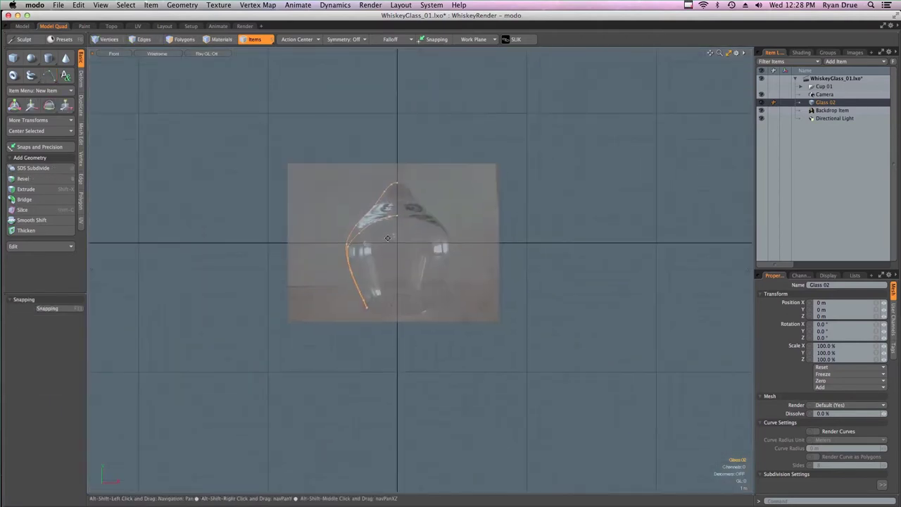
left_click_drag(393, 235, 424, 226, "ctrl+alt")
key("KP_0")
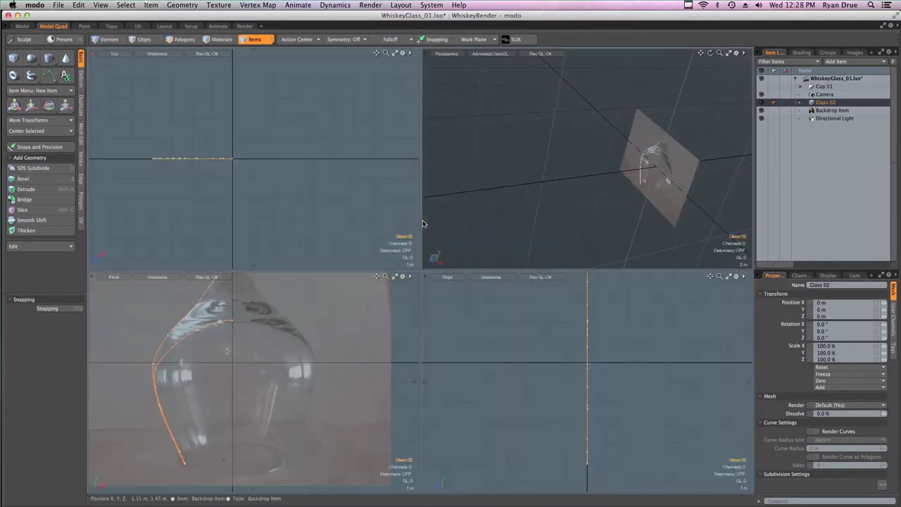
left_click_drag(592, 165, 637, 155, "alt")
left_click_drag(637, 155, 633, 182, "alt")
left_click_drag(634, 181, 679, 185, "ctrl+alt")
left_click_drag(680, 184, 617, 162, "alt+shift")
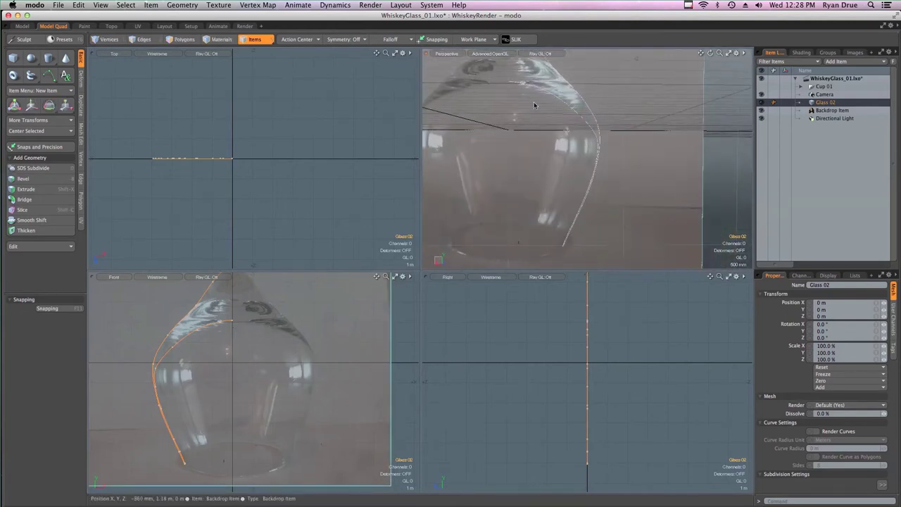
mouse_move(517, 149)
left_mouse_down("ctrl+alt")
mouse_move(535, 169)
mouse_move(514, 144)
left_mouse_up("ctrl+alt")
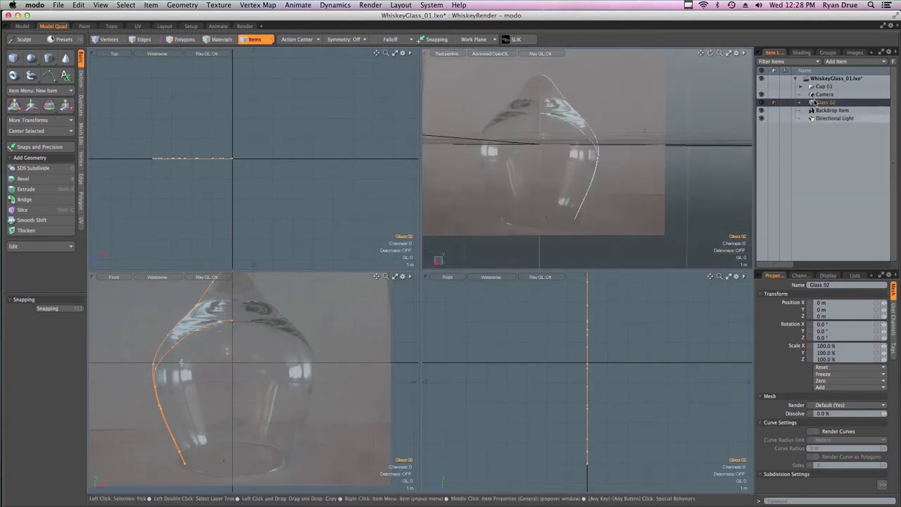
left_click(762, 111)
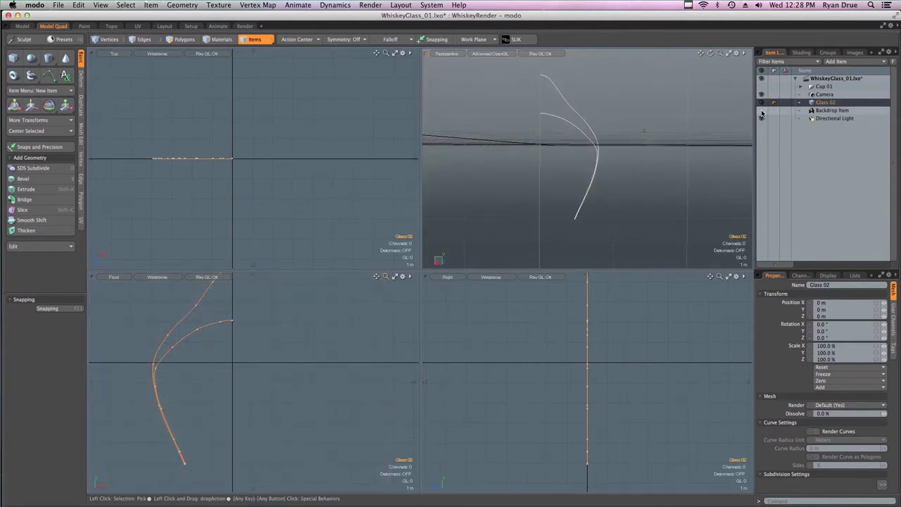
left_click(762, 112)
left_click(762, 111)
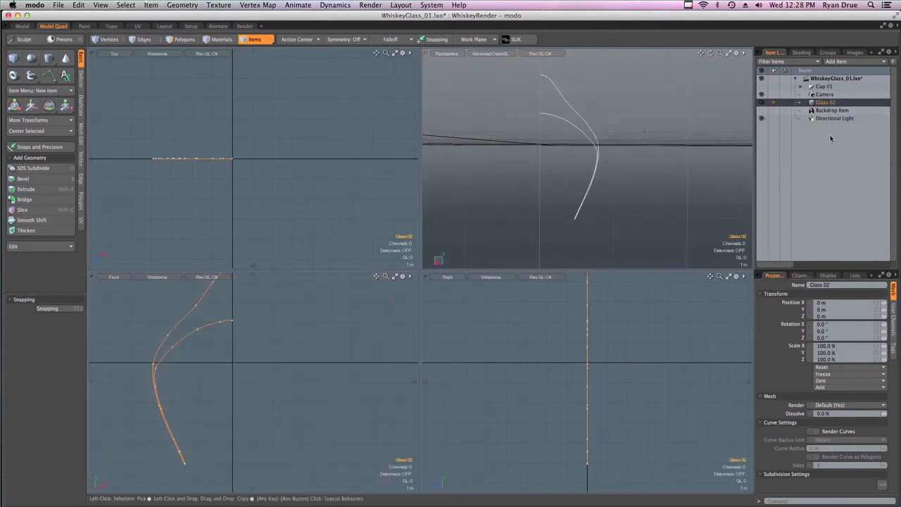
Select the inner wall's vertices from the widest part down to the rim and move them 20 mm in X to thicken the wall
mouse_move(627, 224)
left_mouse_down("ctrl+alt")
mouse_move(669, 228)
mouse_move(638, 227)
left_mouse_up("ctrl+alt")
left_click_drag(201, 443, 298, 411, "alt+shift")
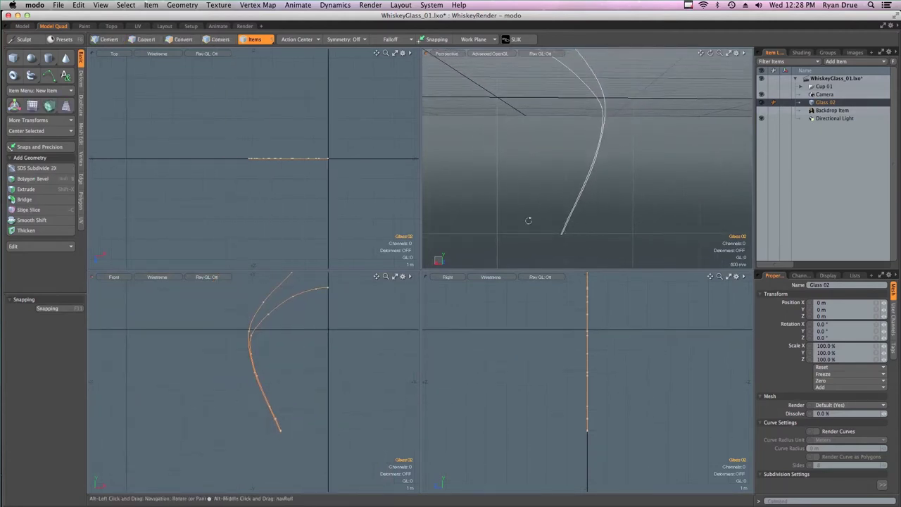
left_click_drag(528, 220, 577, 209, "ctrl+alt")
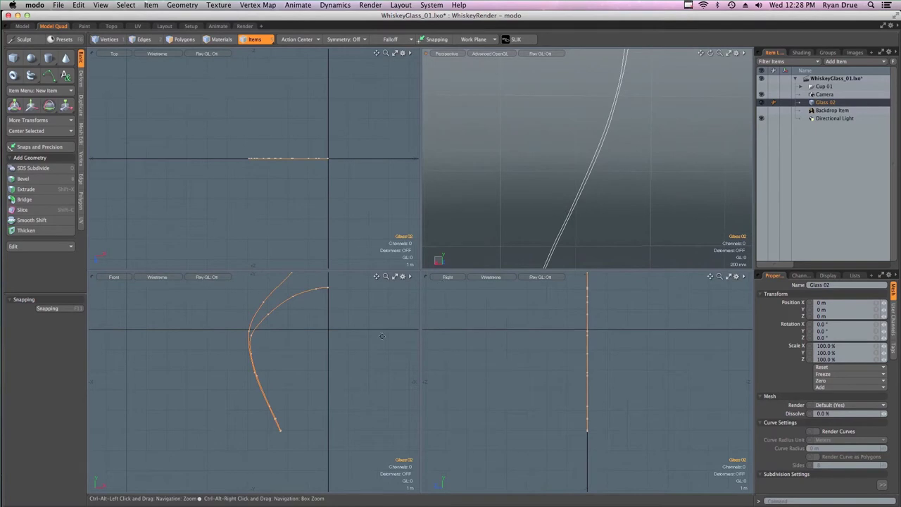
left_click_drag(382, 336, 290, 374, "ctrl+alt")
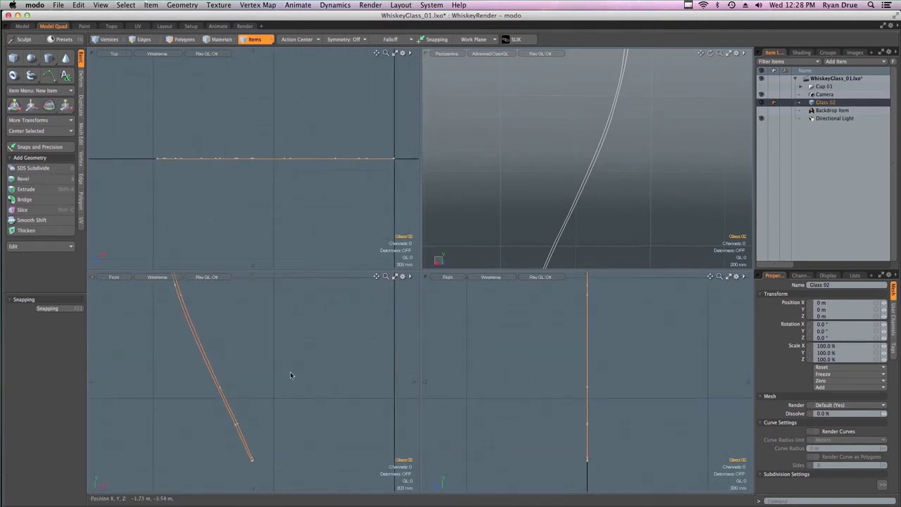
key("KP_0")
left_click_drag(382, 198, 384, 286, "alt+shift")
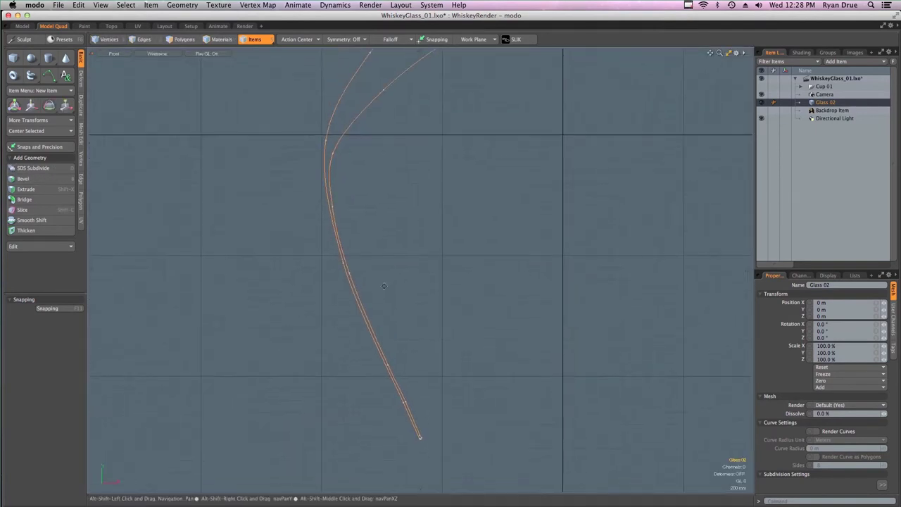
key("1")
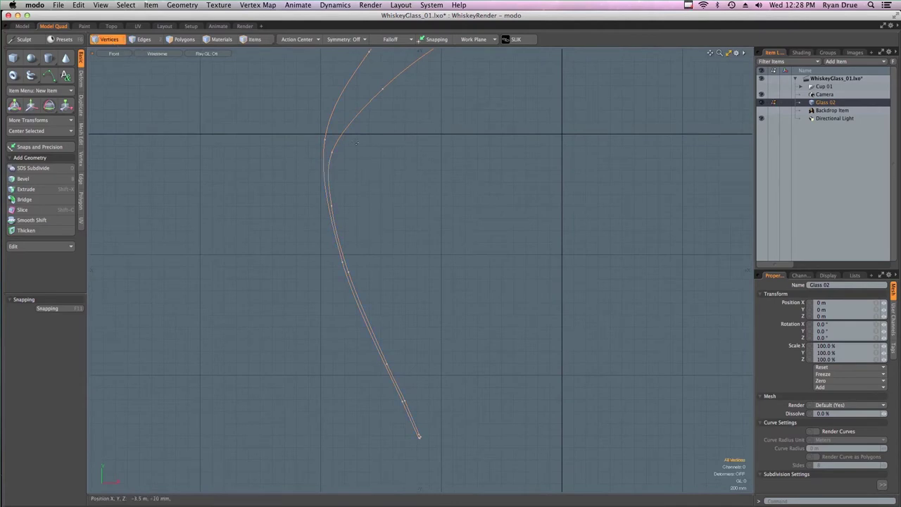
left_click(331, 204)
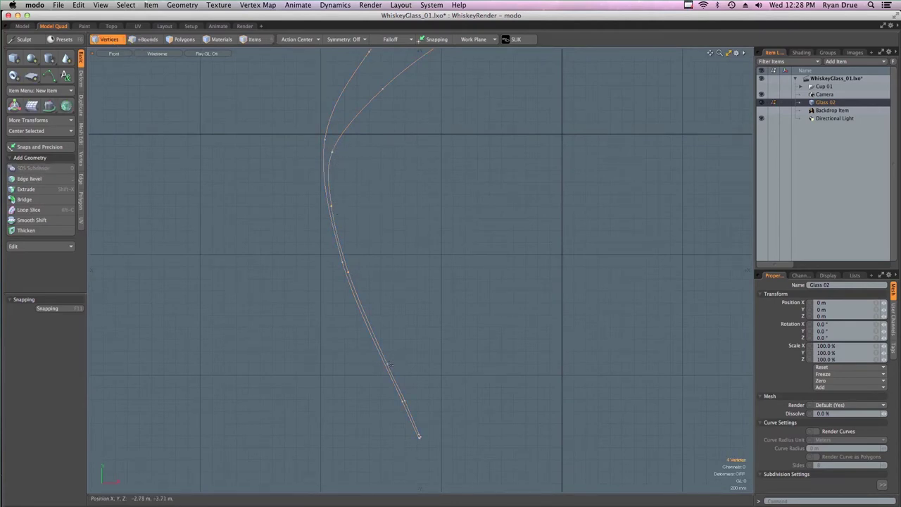
left_click_drag(426, 422, 479, 422, "ctrl+alt")
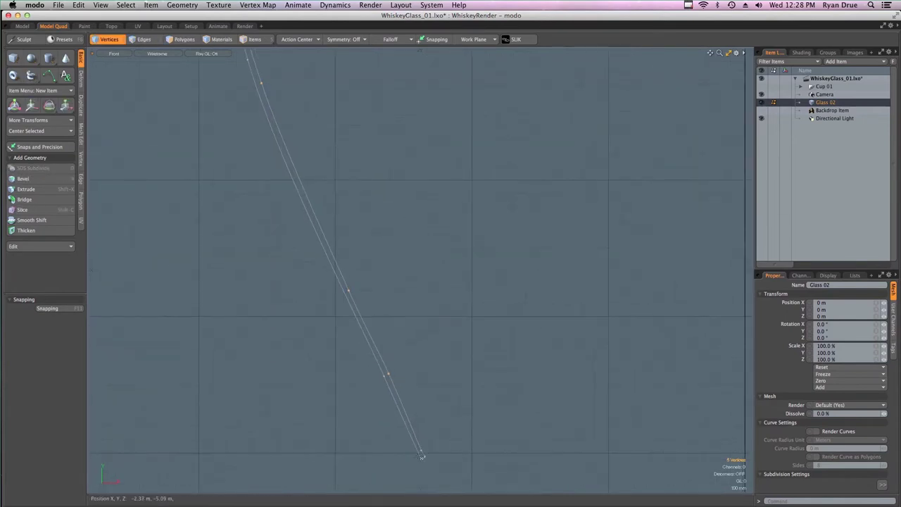
left_click(423, 454, "shift")
scroll(451, 422, "down", 6)
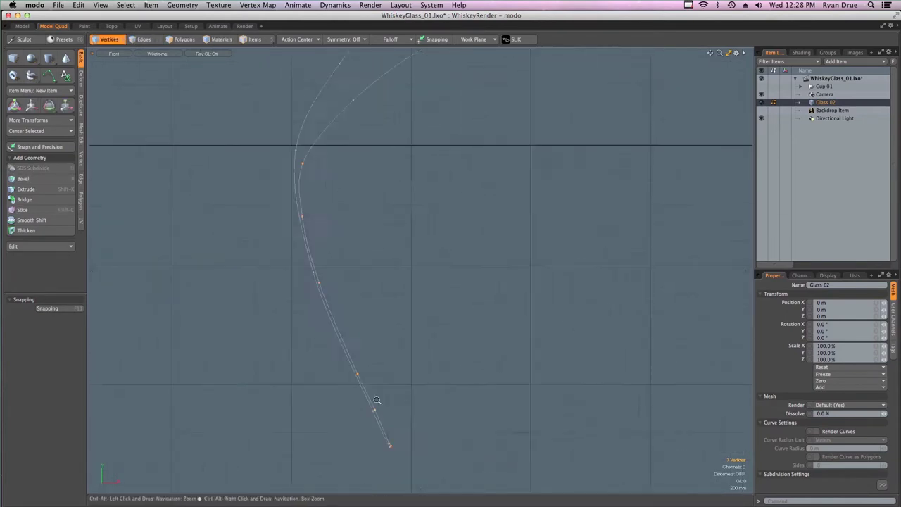
key("w")
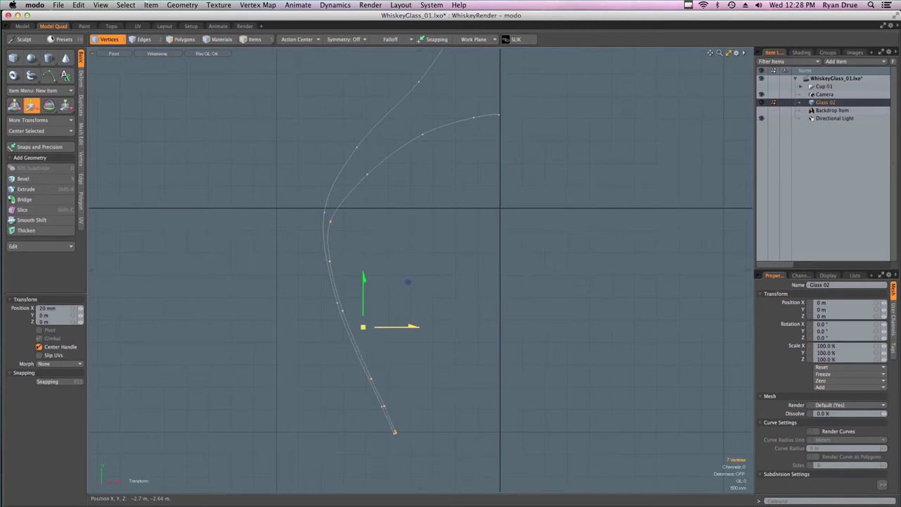
Increase the X offset of the selected inner wall vertices to 40 mm and drop the transform
left_click_drag(383, 328, 386, 327)
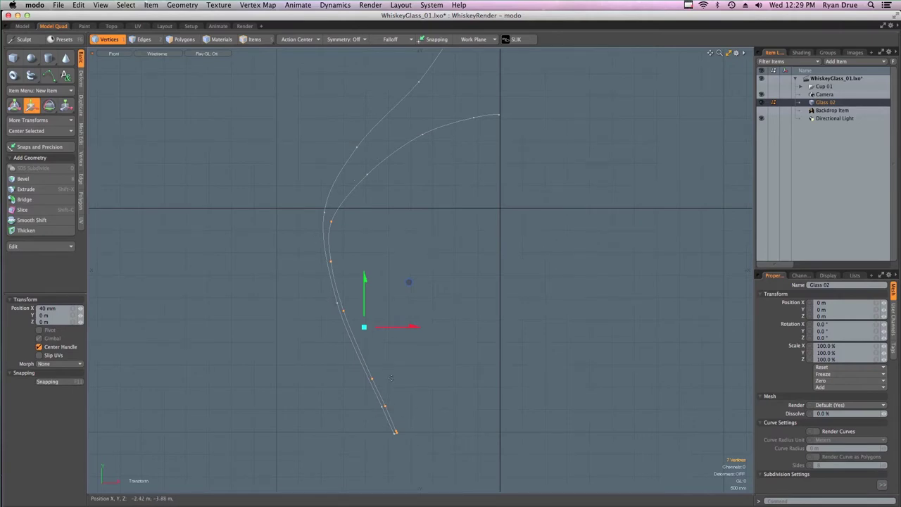
key("Escape")
Select the curve's end vertex at the outer tip and set its X position to 0 m
left_click_drag(550, 90, 461, 322, "alt+shift")
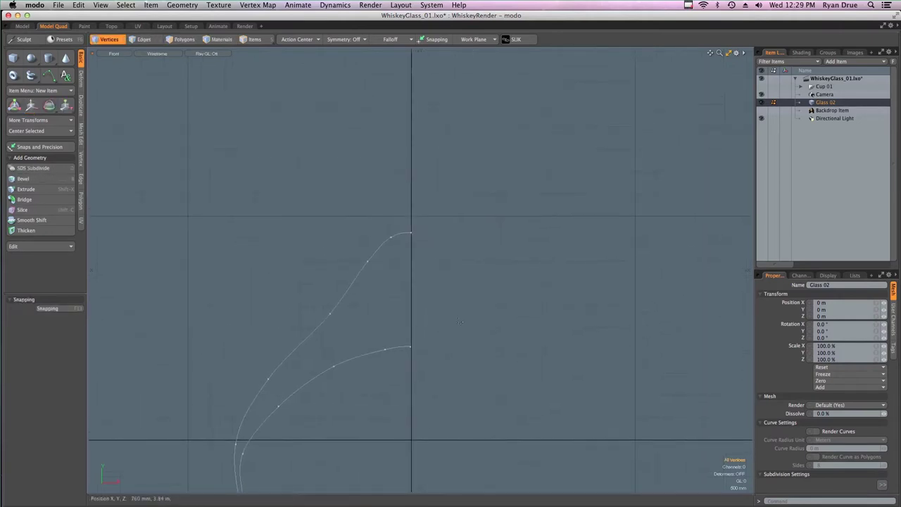
scroll(451, 250, "up", 10)
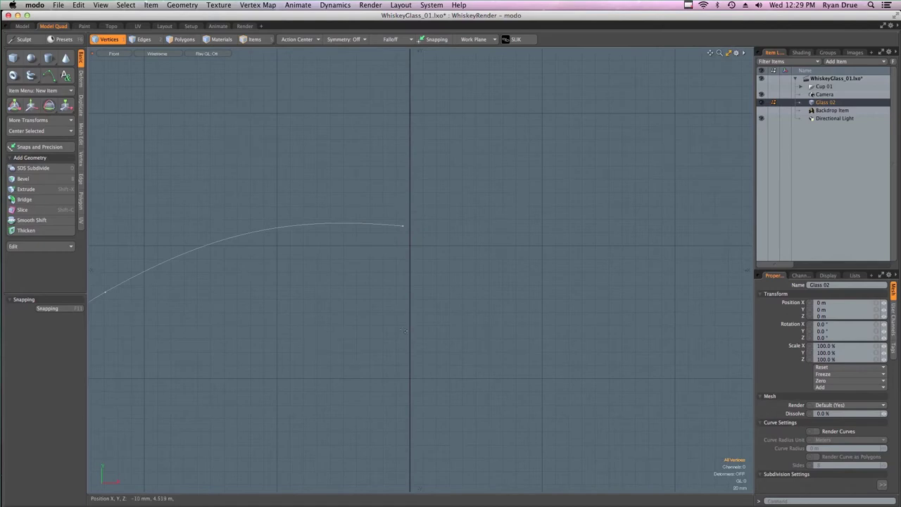
left_click_drag(424, 380, 381, 384, "ctrl+alt")
left_click_drag(451, 408, 421, 149, "alt+shift")
left_click_drag(441, 305, 378, 146, "alt+shift")
left_click_drag(417, 338, 401, 338, "ctrl+alt")
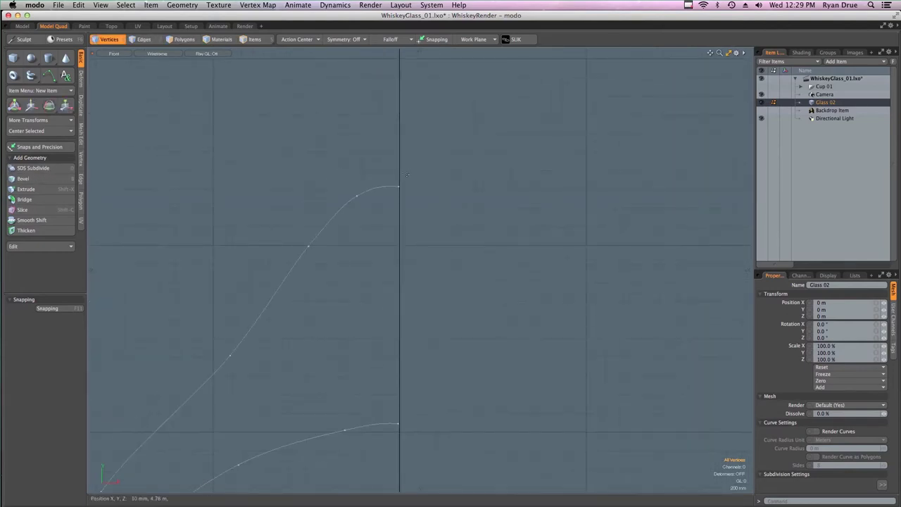
mouse_move(406, 161)
right_mouse_down()
mouse_move(418, 226)
mouse_move(417, 178)
right_mouse_up()
left_click(81, 166)
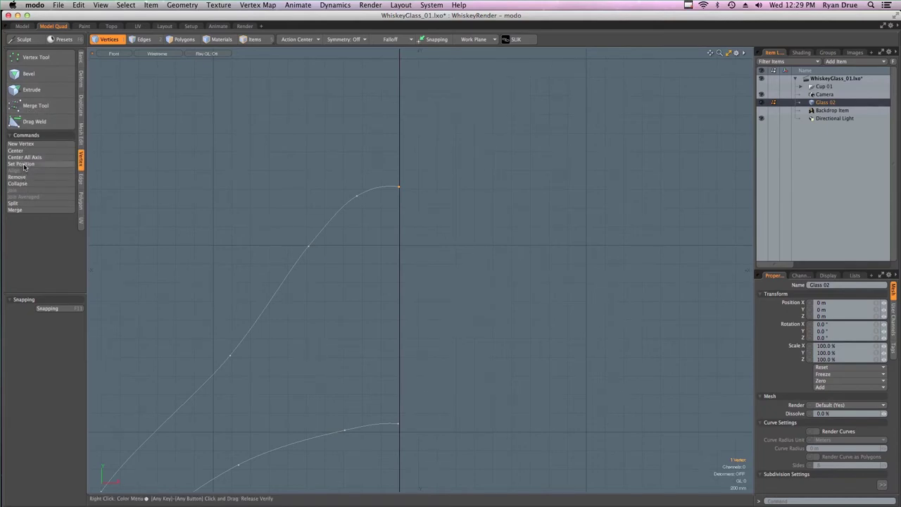
left_click(21, 164)
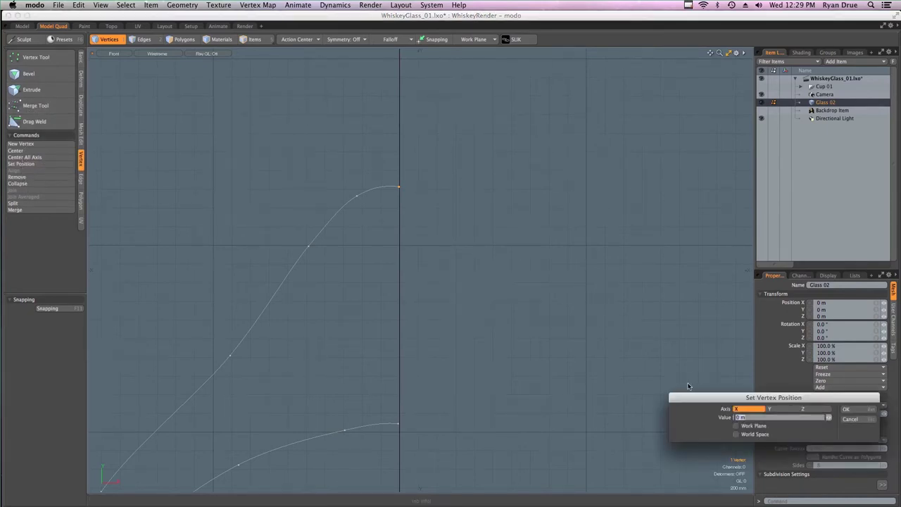
left_click_drag(690, 397, 335, 81)
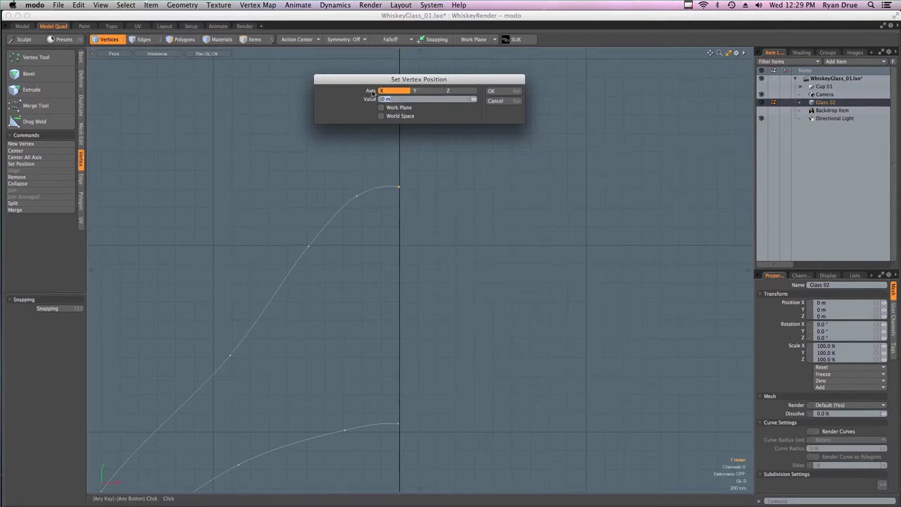
key("Return")
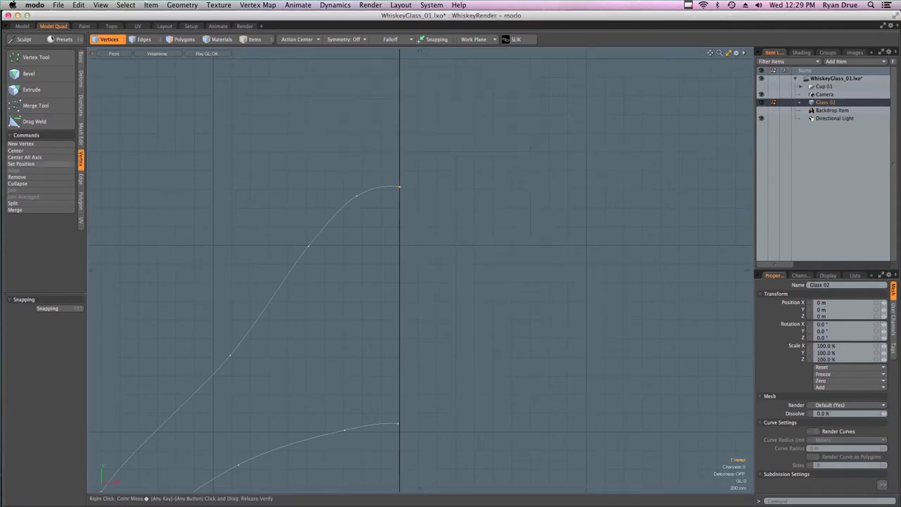
Move the tip's end vertex 24 mm in Y to smooth the curve where it meets the centre axis
left_click_drag(398, 179, 487, 214, "ctrl+alt")
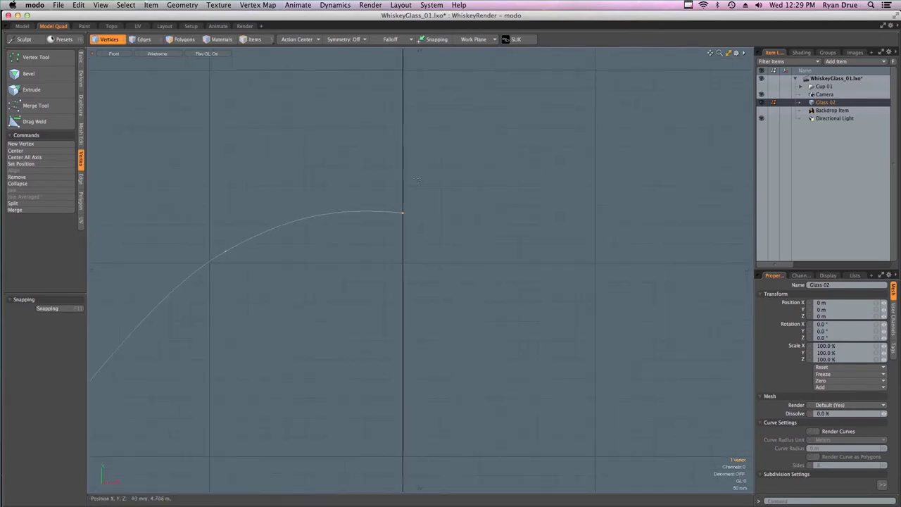
key("w")
left_click_drag(407, 202, 405, 193)
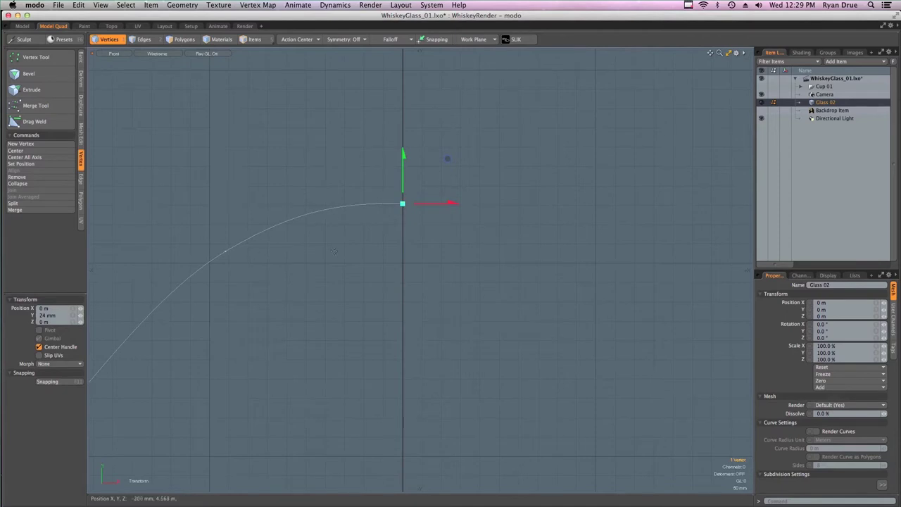
scroll(376, 388, "down", 5)
left_click_drag(376, 388, 337, 122, "alt+shift")
left_click_drag(404, 223, 333, 226, "alt+shift")
left_click_drag(438, 79, 418, 117, "alt+shift")
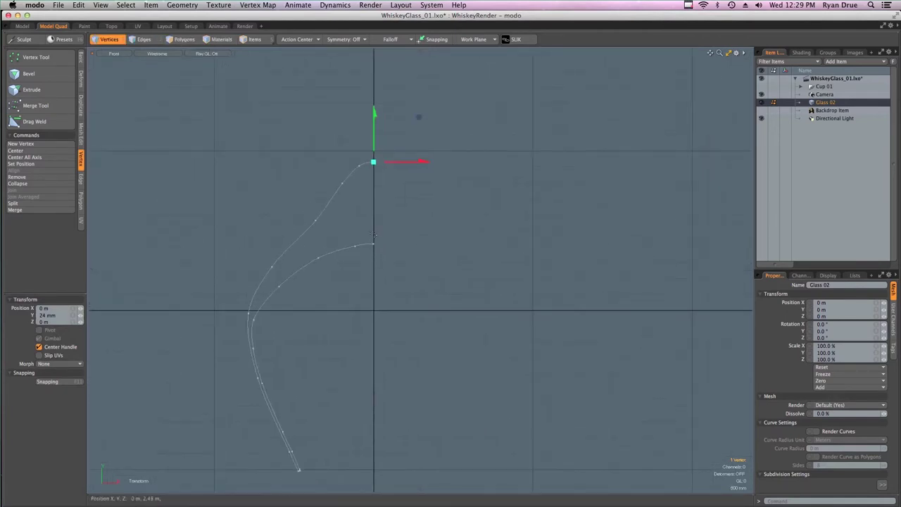
key("space")
Select the end vertex of the inner dome and set its X position to 0 m
right_click_drag(380, 265, 395, 249)
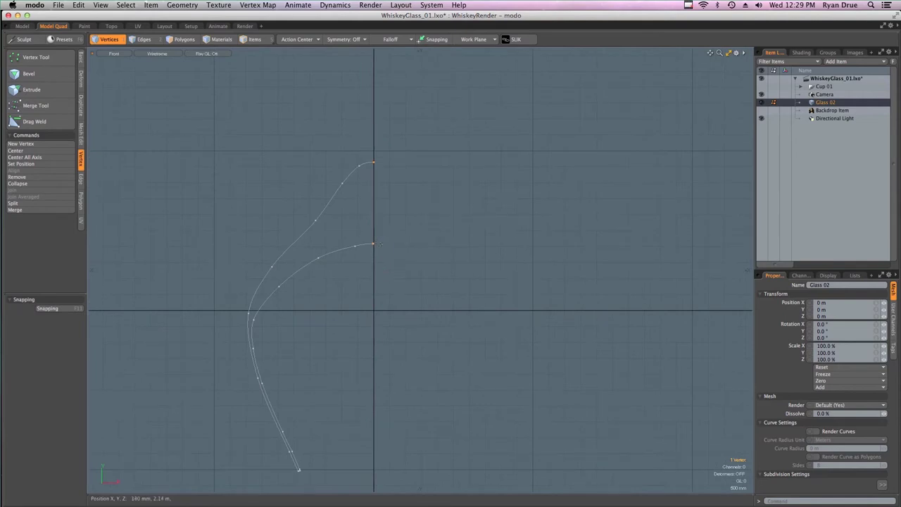
left_click_drag(373, 248, 517, 264, "ctrl+alt")
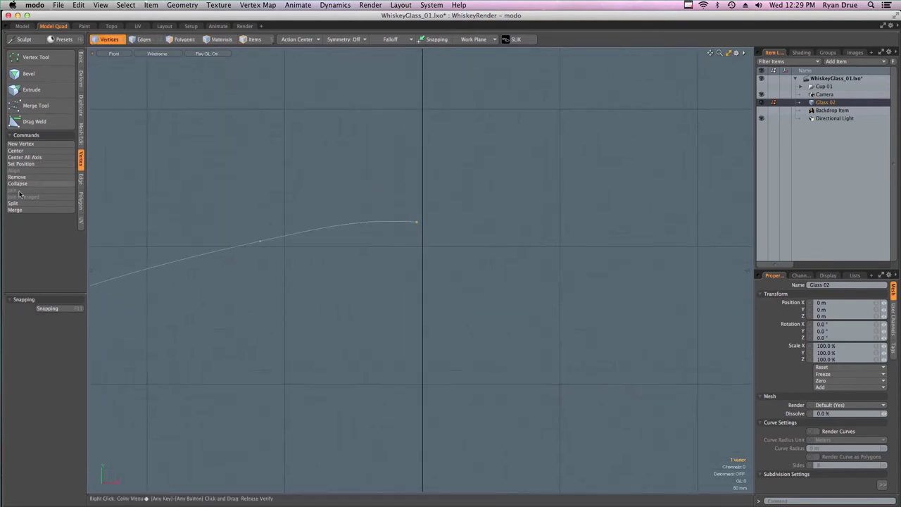
left_click(21, 164)
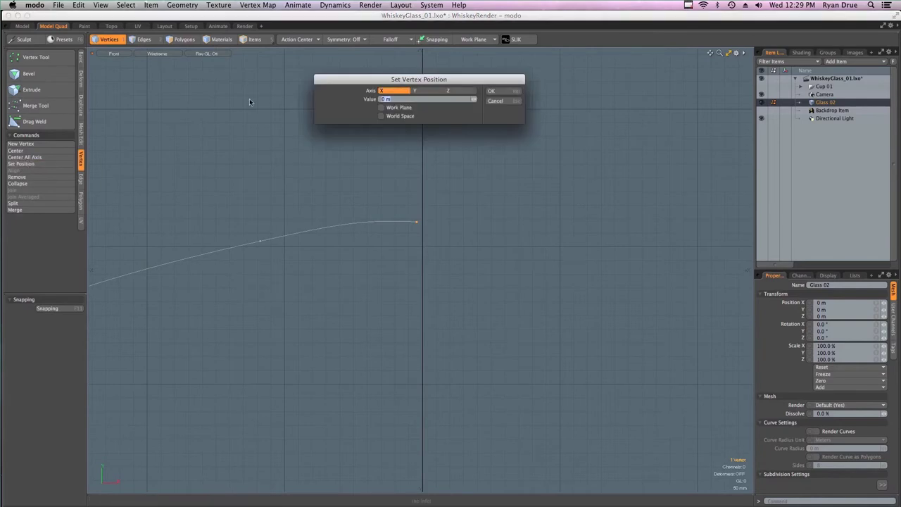
left_click(496, 91)
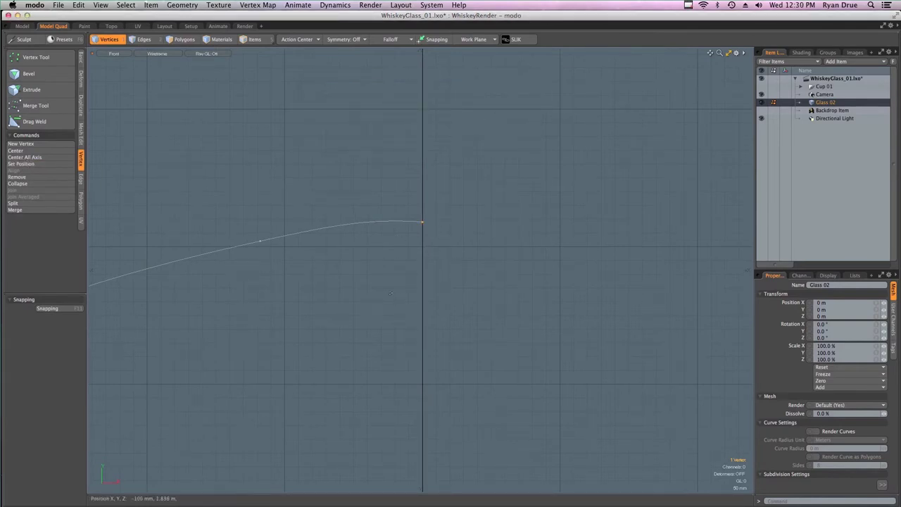
Return to the four-view layout and select the whole profile curve in polygon selection mode
left_click_drag(465, 256, 314, 277, "ctrl+alt")
left_click_drag(382, 331, 332, 282, "alt+shift")
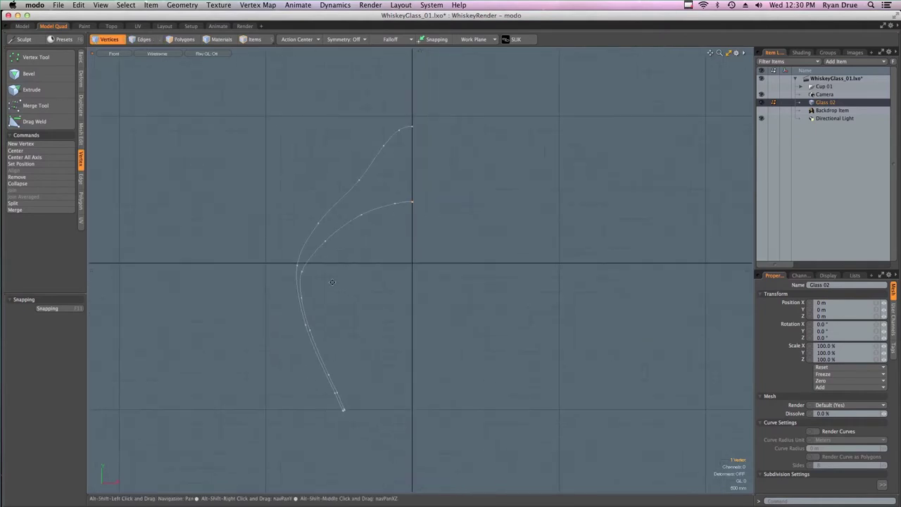
mouse_move(377, 256)
left_mouse_down("ctrl+alt")
mouse_move(396, 256)
mouse_move(362, 258)
left_mouse_up("ctrl+alt")
key("space")
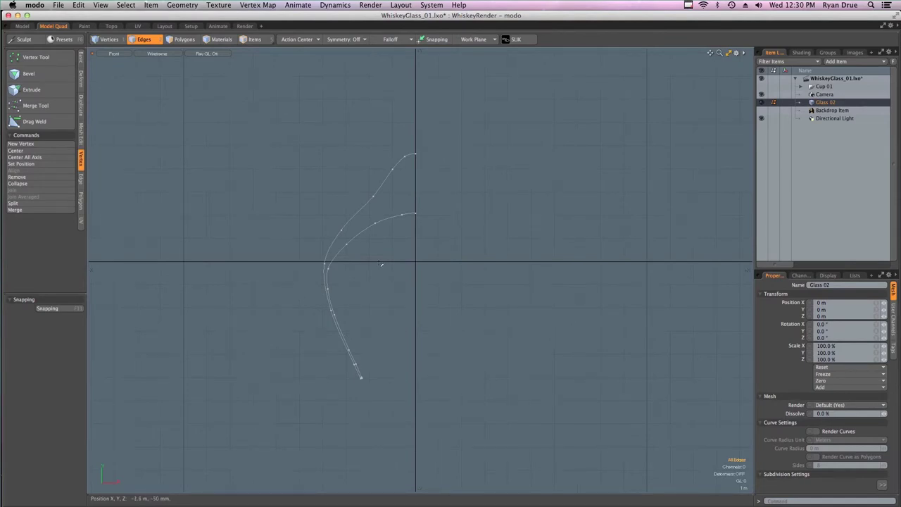
key("ctrl+space")
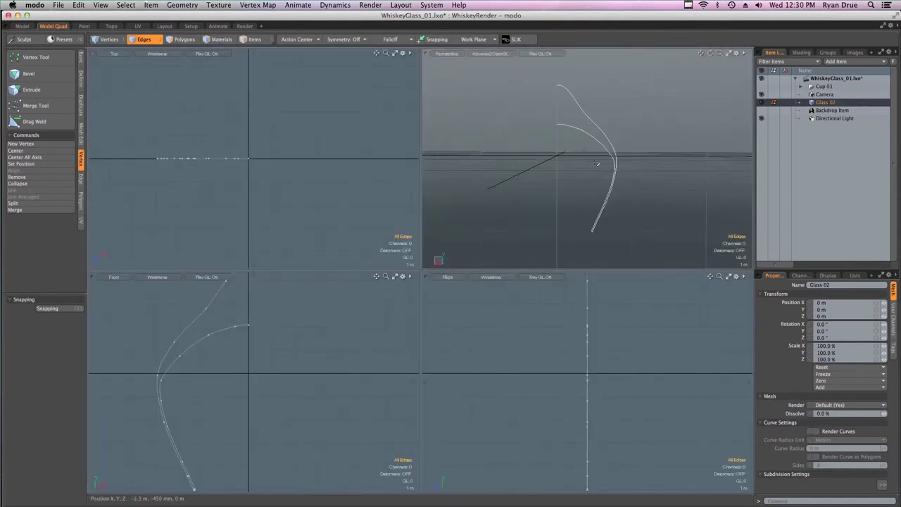
left_click_drag(597, 164, 587, 118, "alt")
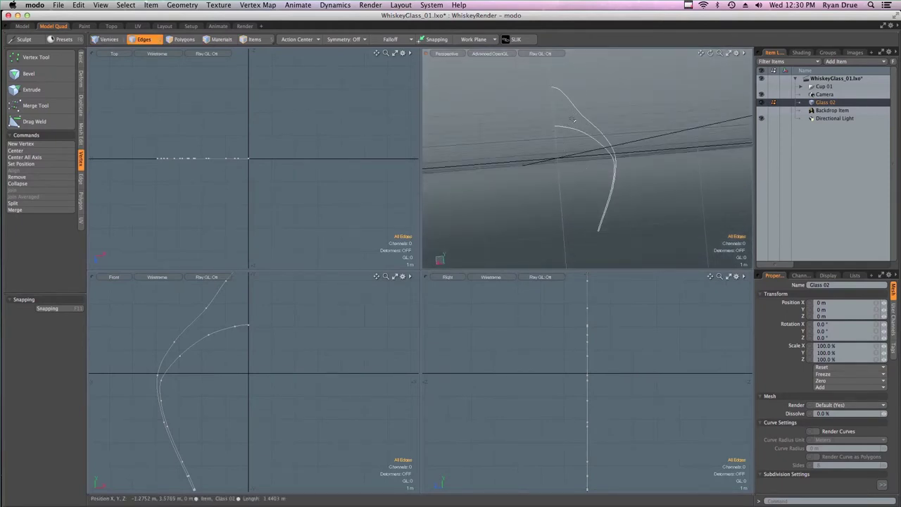
key("3")
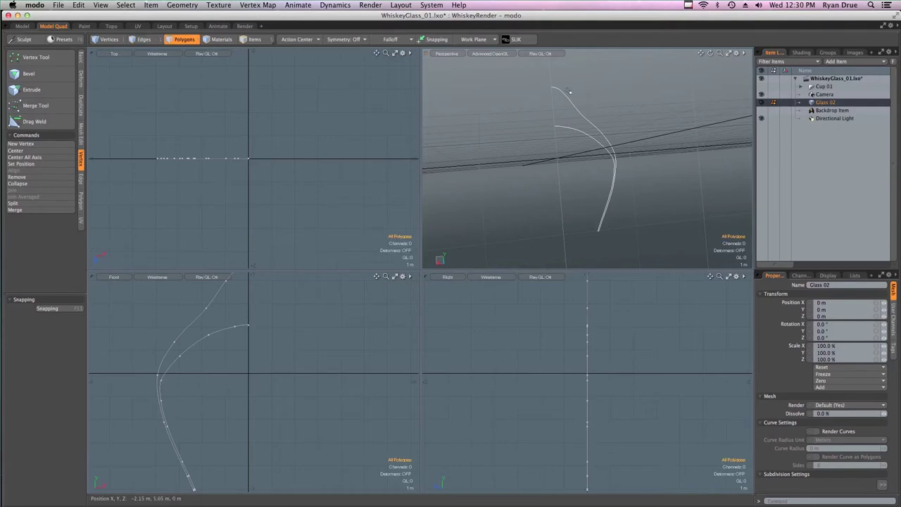
left_click(560, 108)
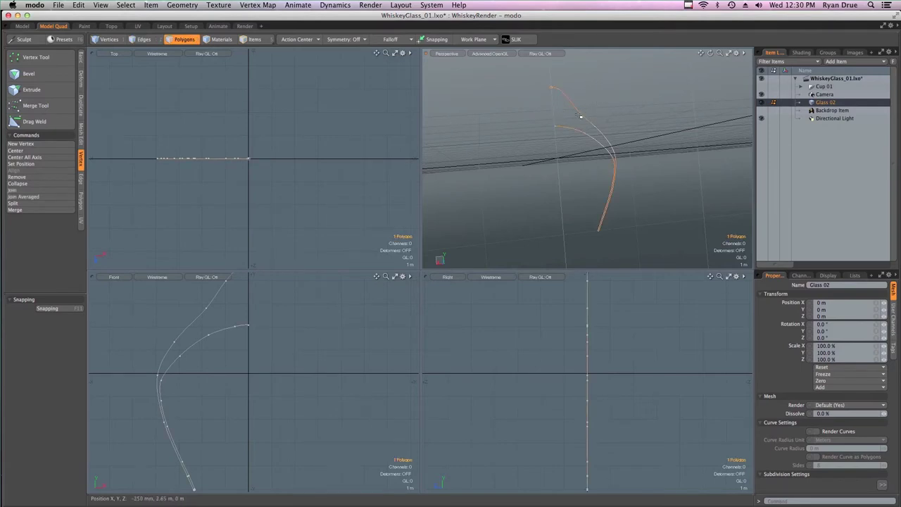
left_click(589, 86)
left_click(554, 87)
left_click_drag(535, 136, 657, 155, "alt")
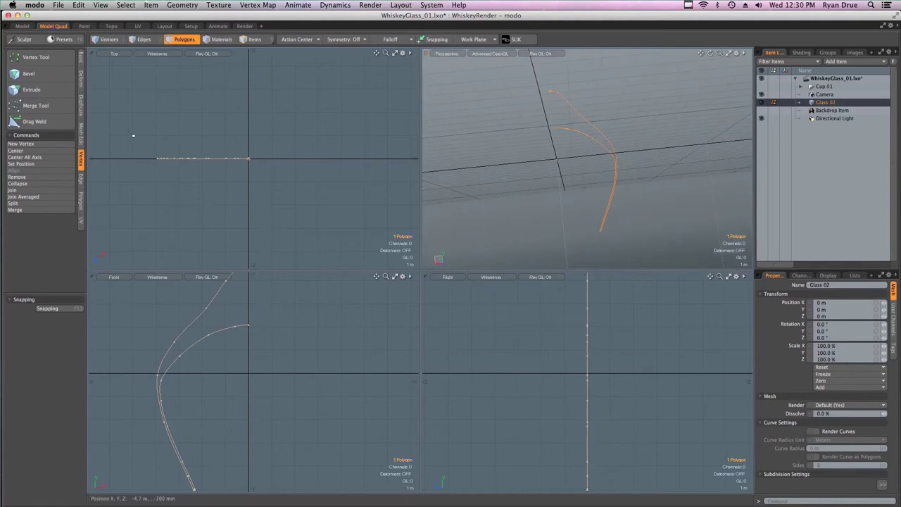
Radial Sweep the profile curve 360° around the Y axis with a count of 24, centred on the origin in the top view
left_click(81, 81)
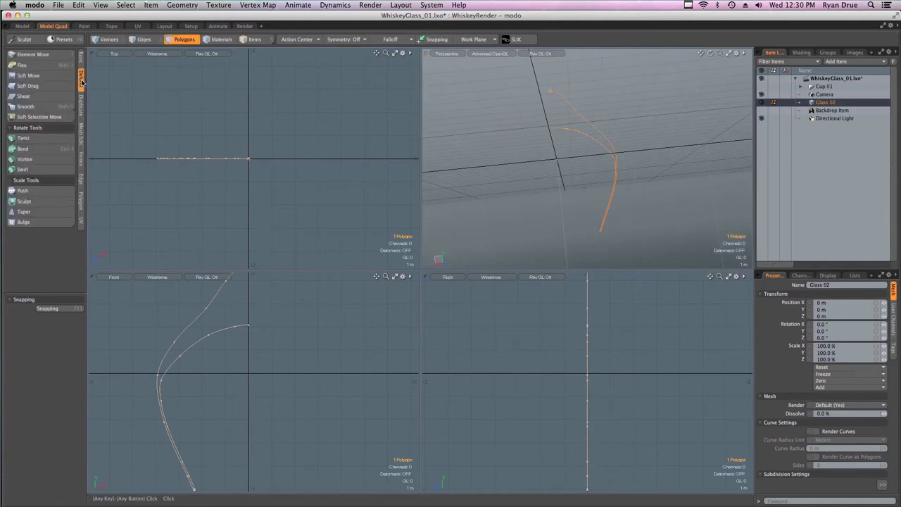
left_click(82, 109)
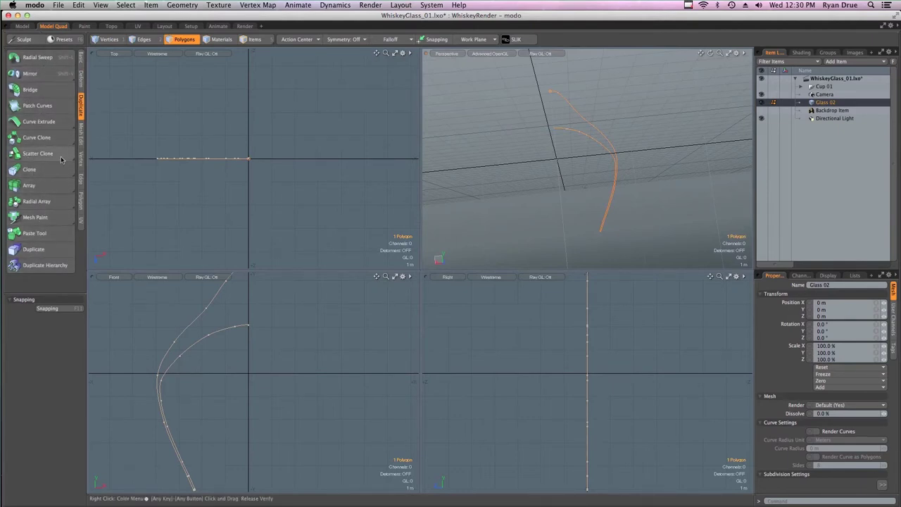
left_click(48, 58)
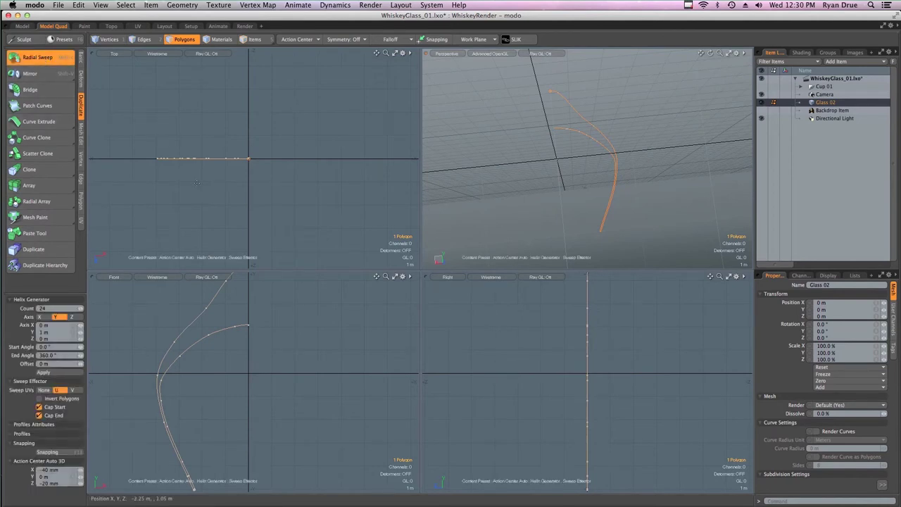
left_click(262, 158)
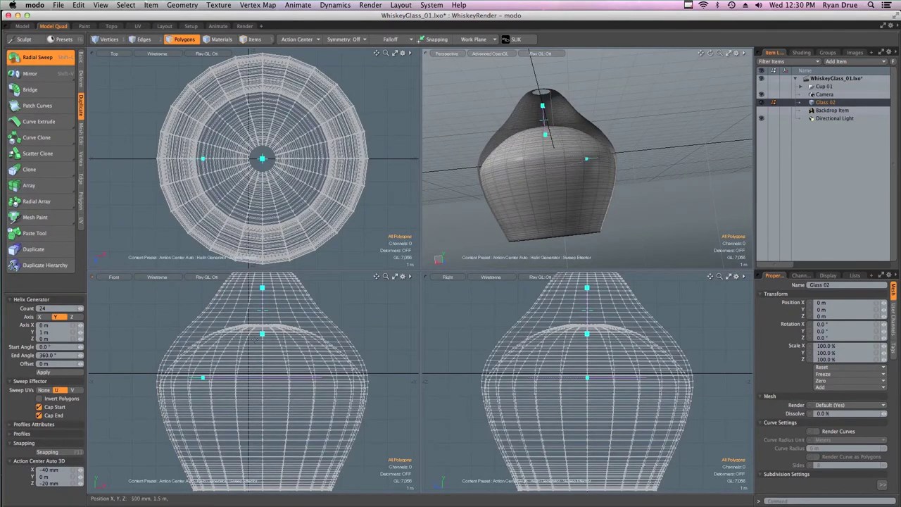
key("super+z")
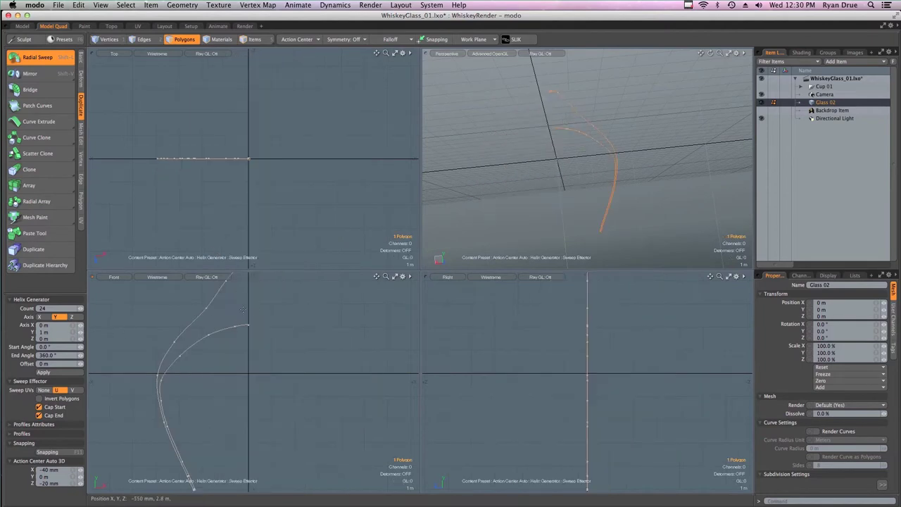
left_click_drag(243, 309, 238, 362, "alt")
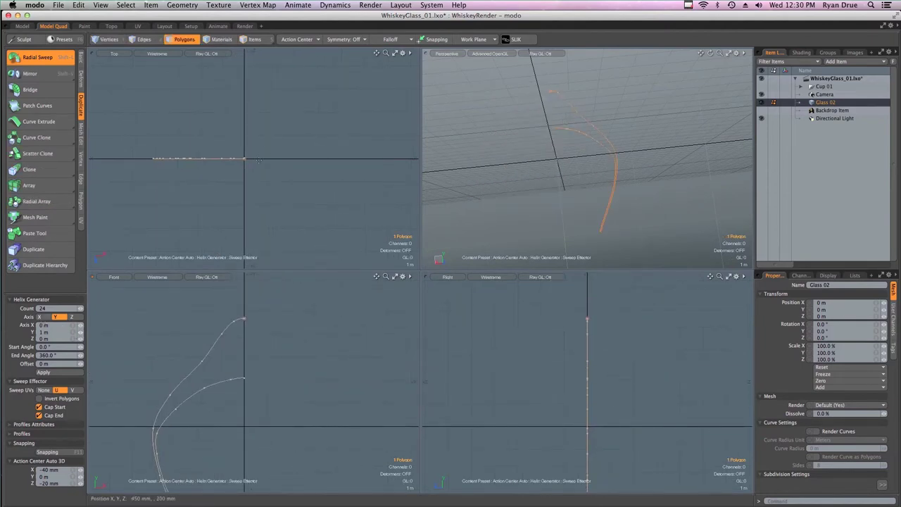
left_click_drag(240, 156, 275, 159, "ctrl+alt")
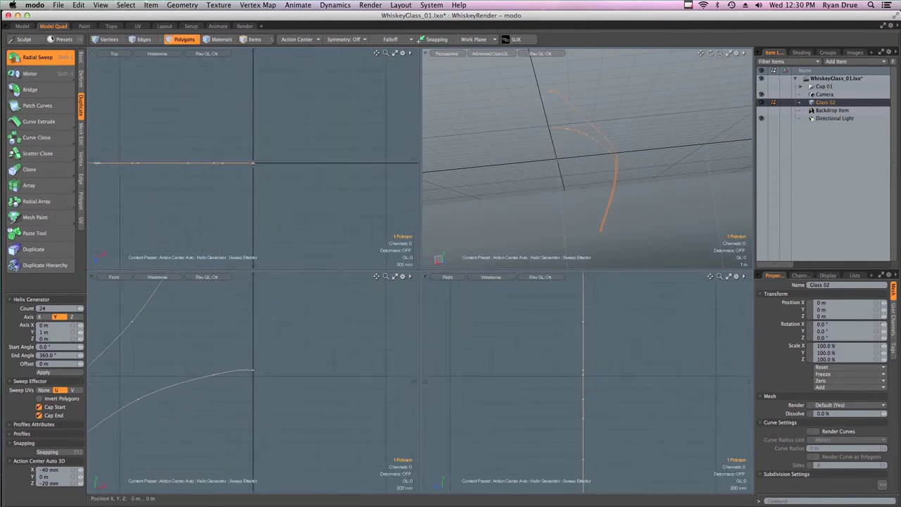
left_click(253, 163)
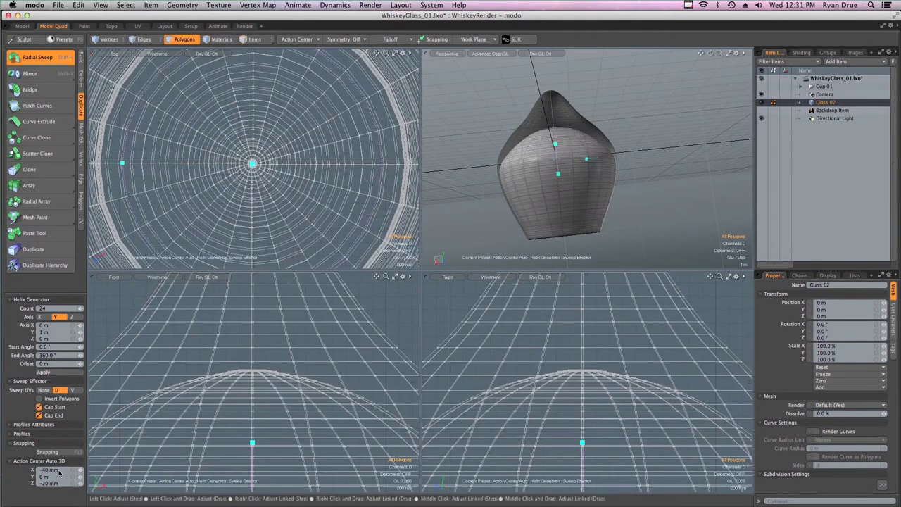
Set the sweep's action center to 0 m in X and Z
type("0")
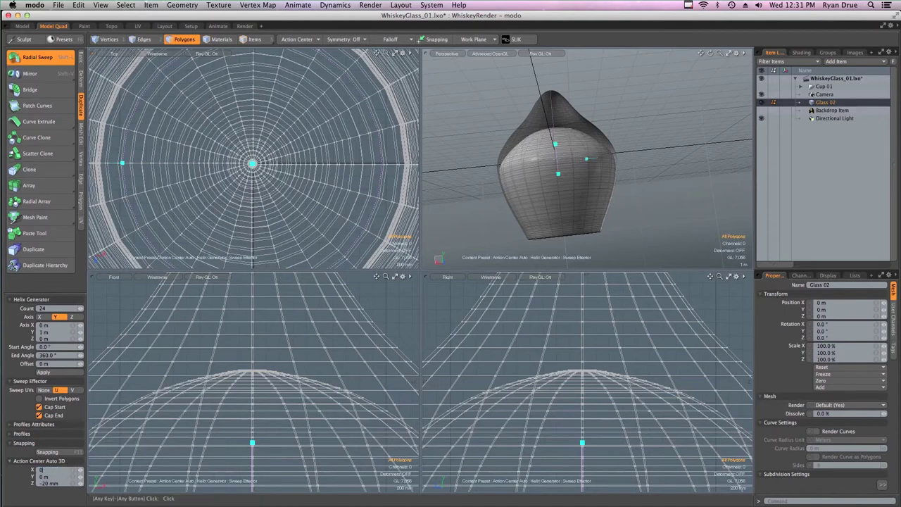
key("Tab")
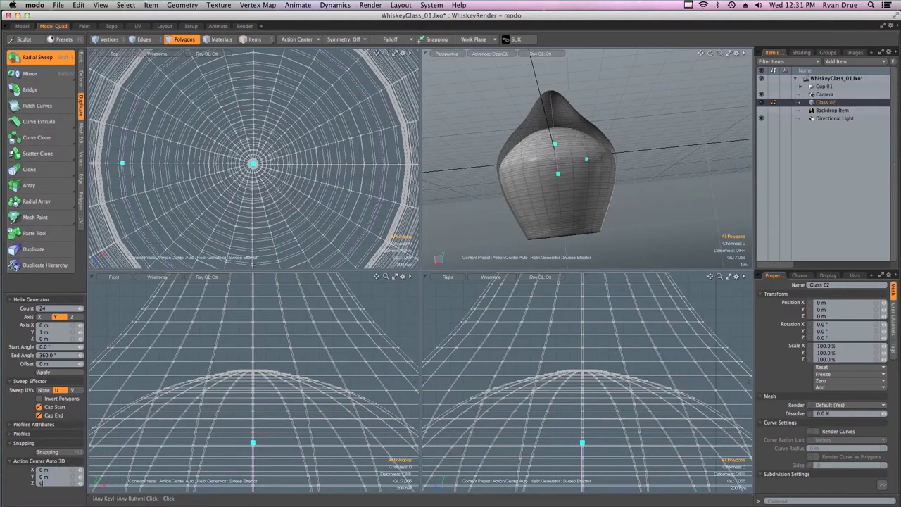
key("Return")
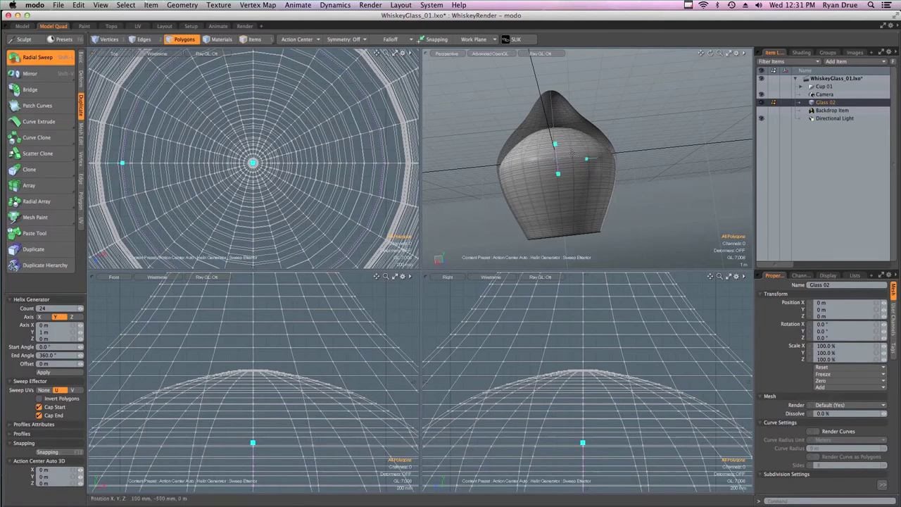
Inspect the swept glass from several angles and reduce the sweep count to 8
scroll(528, 169, "down", 4)
left_click_drag(528, 169, 591, 149, "alt")
left_click_drag(591, 149, 581, 215, "alt")
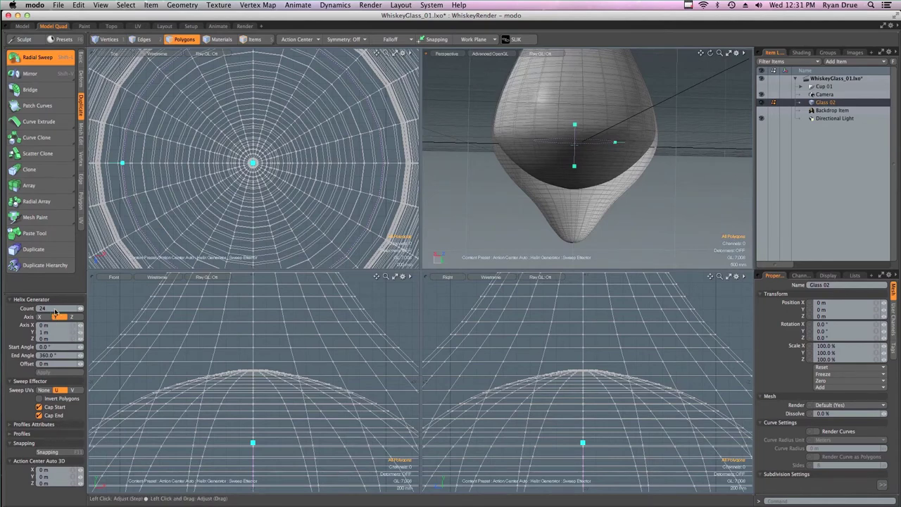
left_click_drag(81, 309, 75, 310)
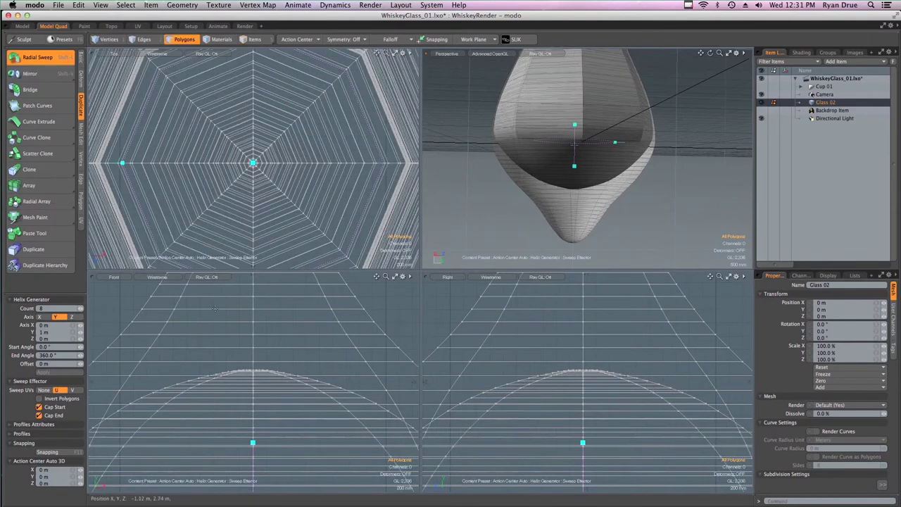
Try Radial Sweep counts of 11, 20 and 10 on the glass and return the count to 8
left_click_drag(590, 158, 545, 187, "ctrl+alt")
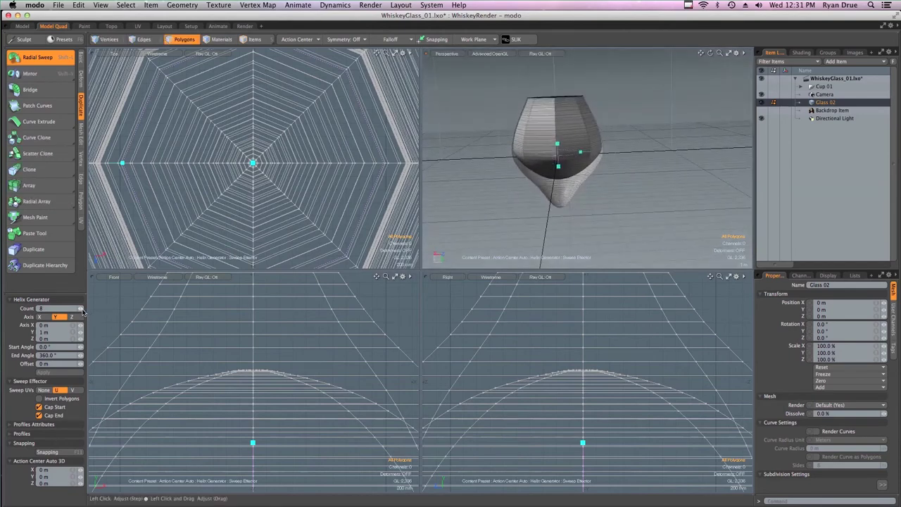
left_click_drag(82, 310, 84, 312)
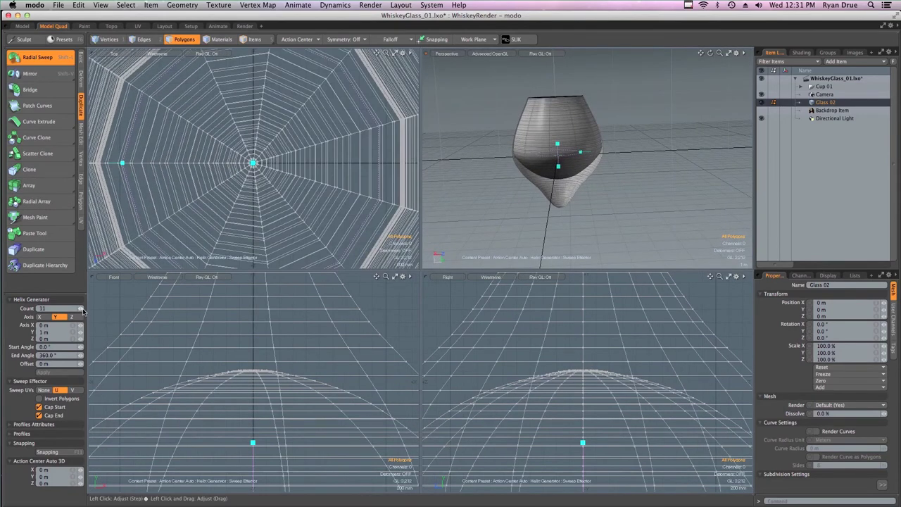
left_click(82, 311)
left_click_drag(83, 310, 85, 312)
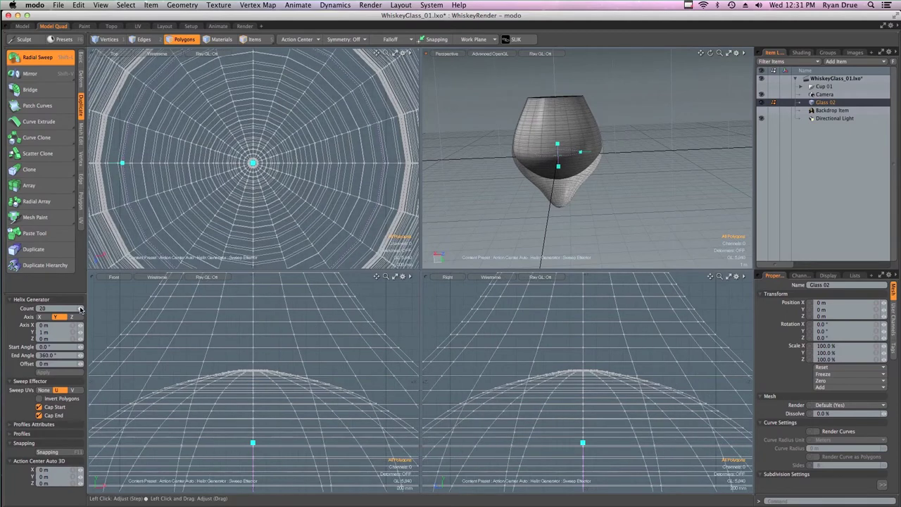
left_click_drag(561, 161, 556, 180, "ctrl+alt")
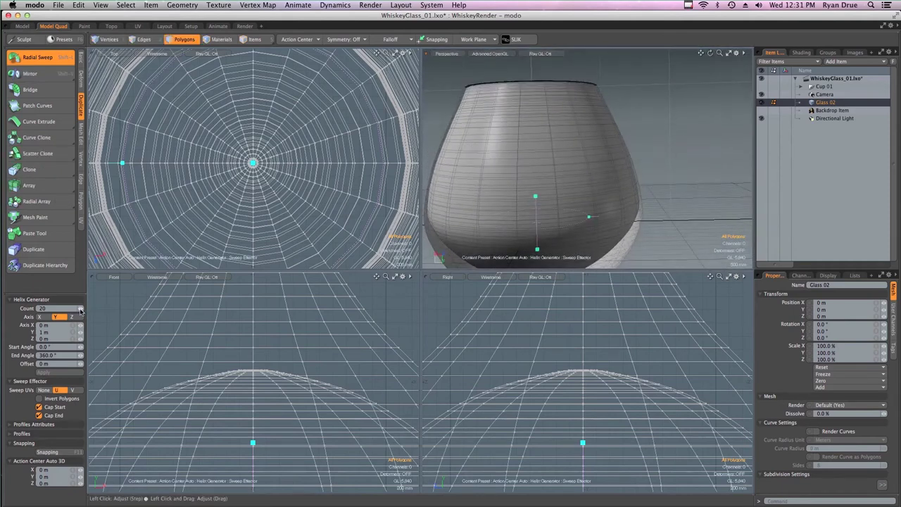
left_click_drag(80, 308, 85, 309)
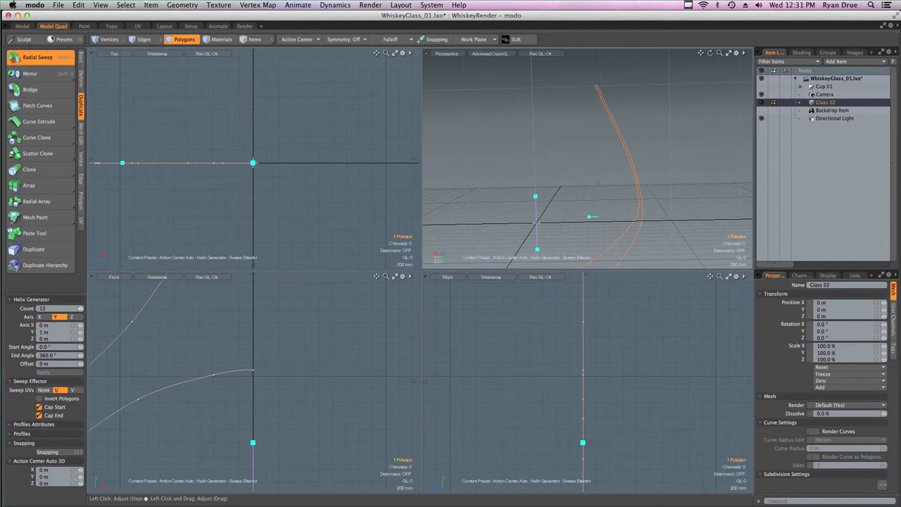
left_click_drag(65, 311, 65, 312)
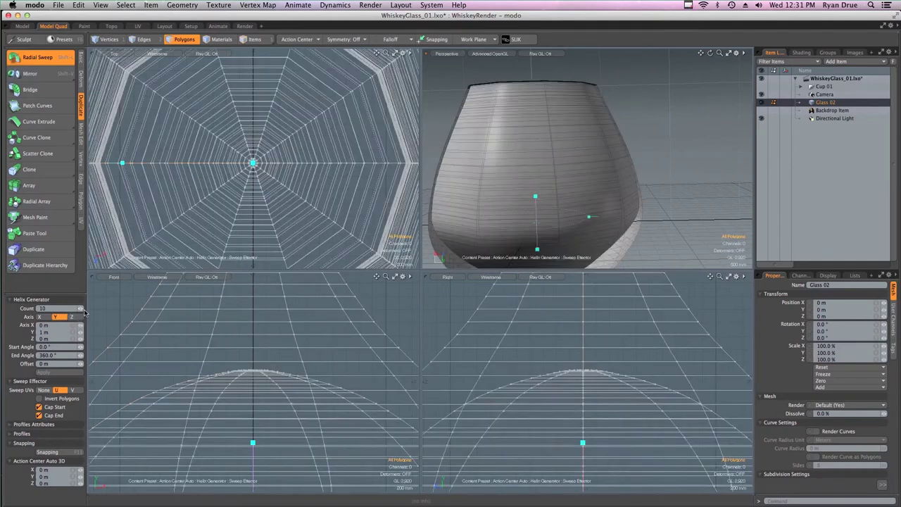
left_click(79, 309)
Dismiss the Time Machine backup alert, frame the eight-sided glass in the views and drop the Radial Sweep tool
left_click_drag(610, 193, 519, 187, "alt")
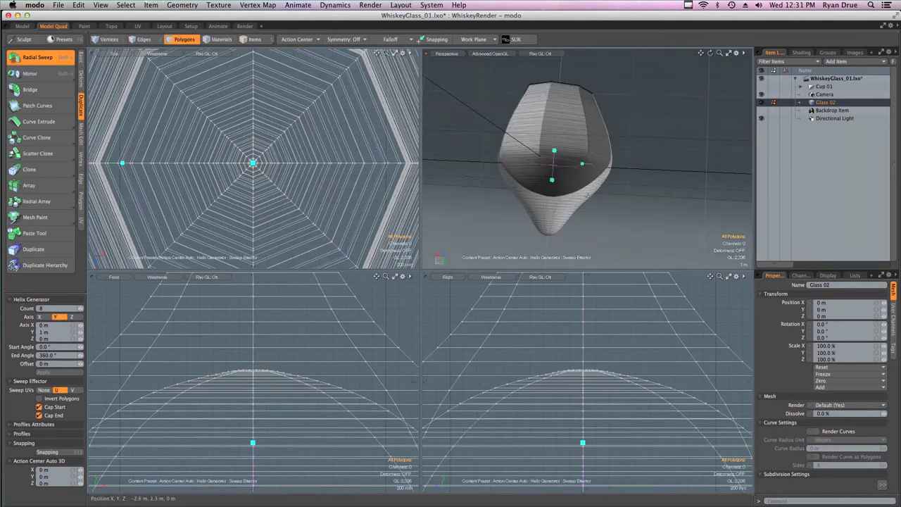
scroll(559, 427, "down", 5)
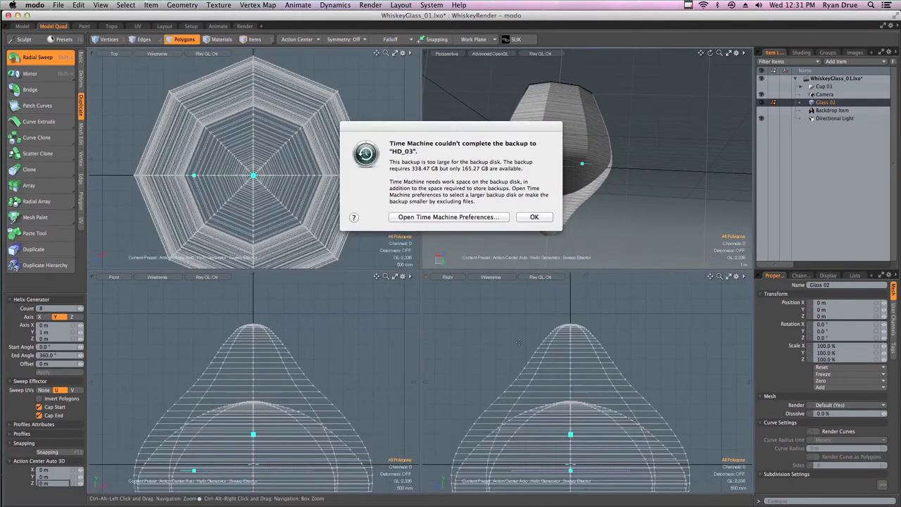
left_click(536, 216)
key("a")
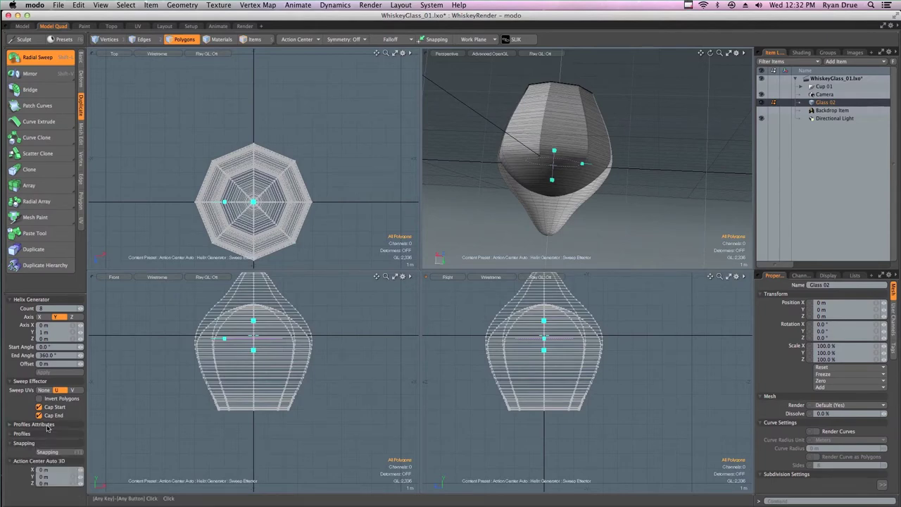
left_click_drag(533, 178, 612, 180, "alt")
key("space")
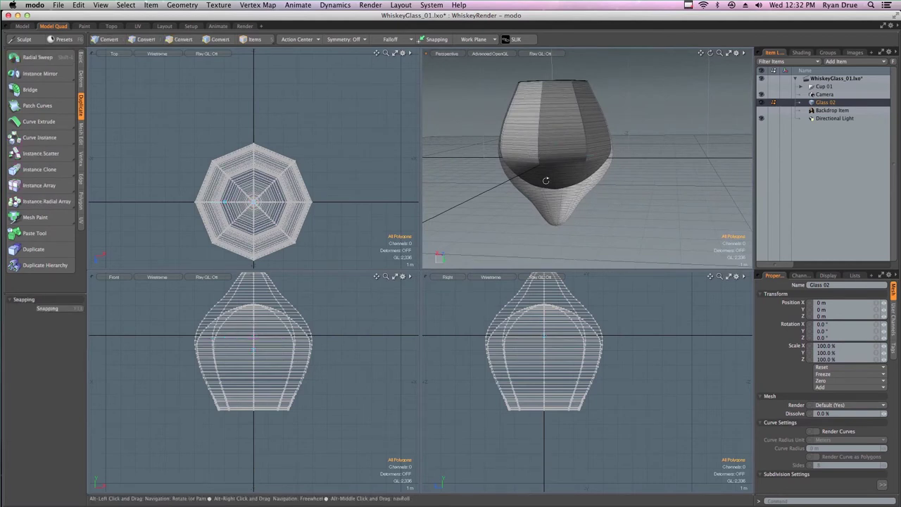
mouse_move(548, 180)
left_mouse_down("ctrl+alt")
mouse_move(580, 194)
mouse_move(562, 188)
left_mouse_up("ctrl+alt")
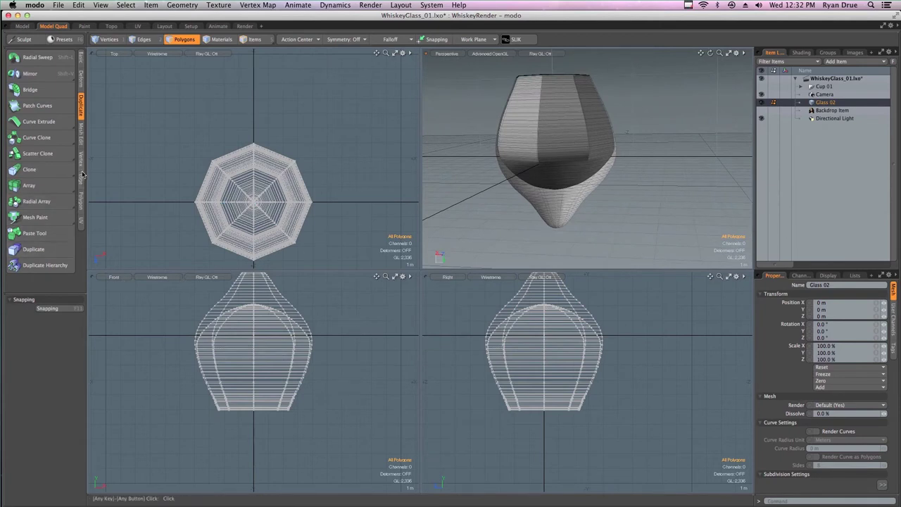
Convert the swept glass to a subdivision surface, toggling the smoothing to compare it with the faceted mesh
left_click(81, 204)
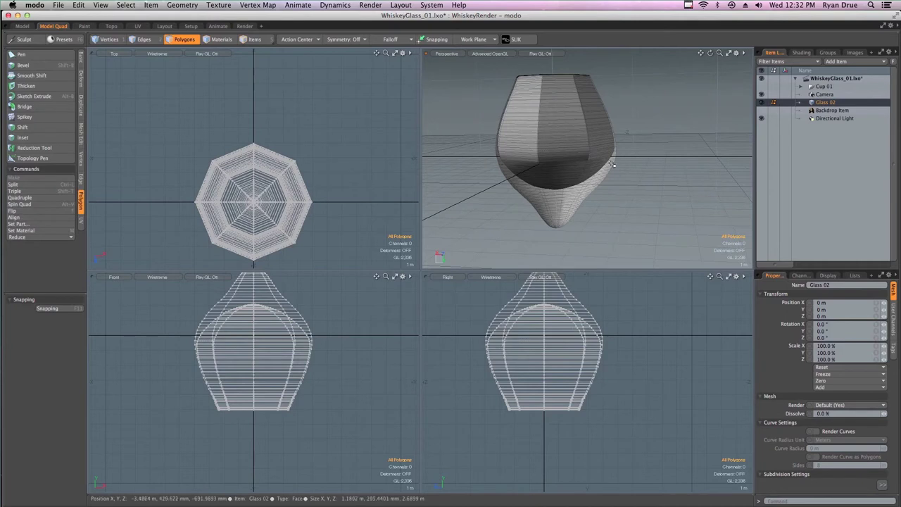
left_click_drag(624, 190, 552, 155, "alt")
key("Tab")
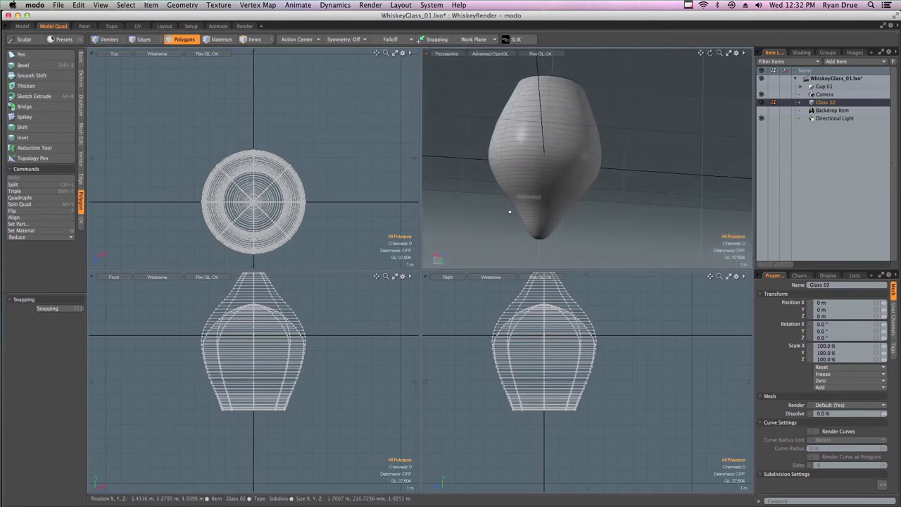
key("Tab")
key("Tab")
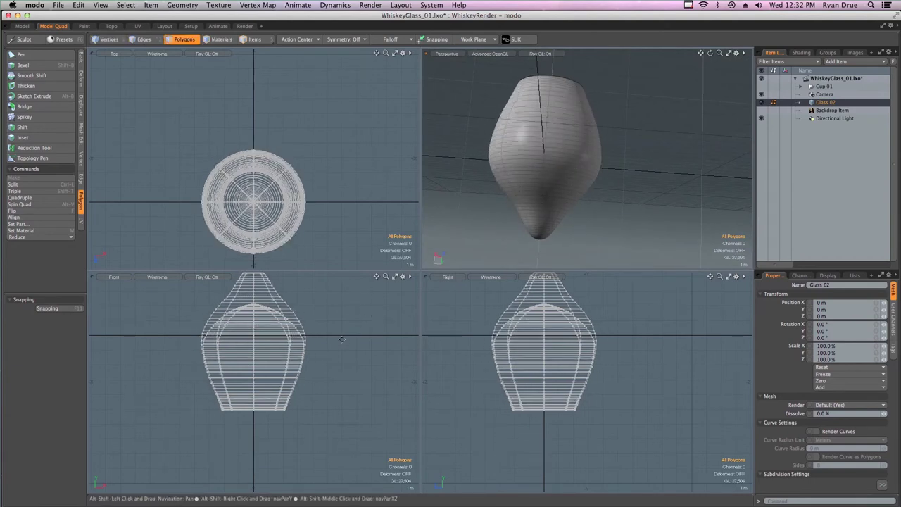
Rotate the whole glass 180° around Z so its opening faces up
left_click_drag(343, 338, 344, 388, "alt")
key("e")
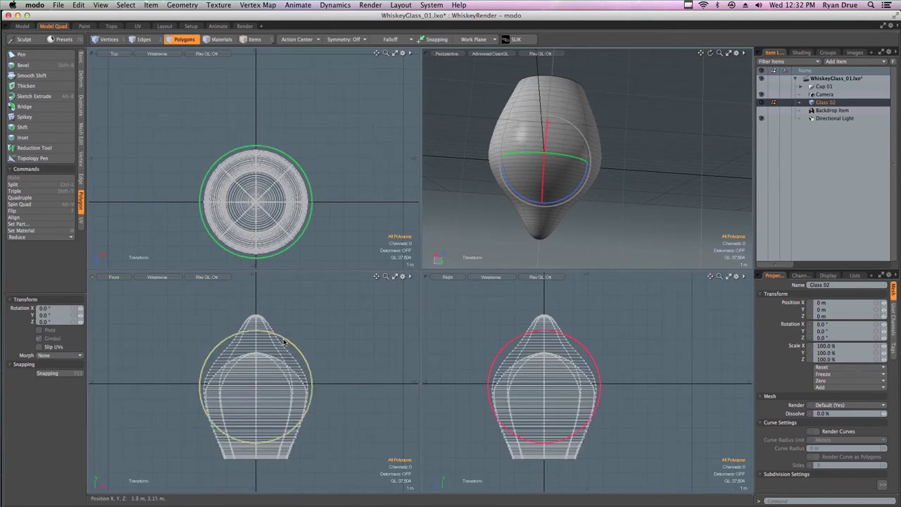
left_click_drag(284, 341, 196, 489)
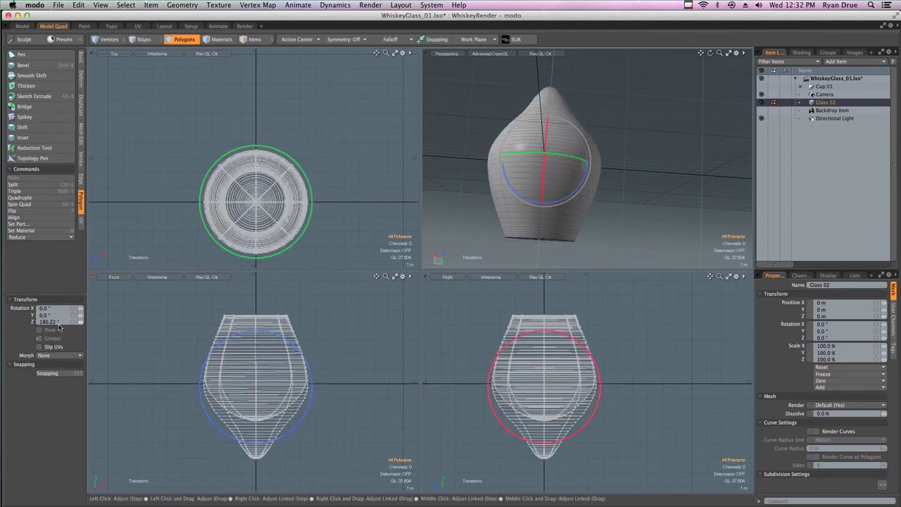
type("180")
key("Return")
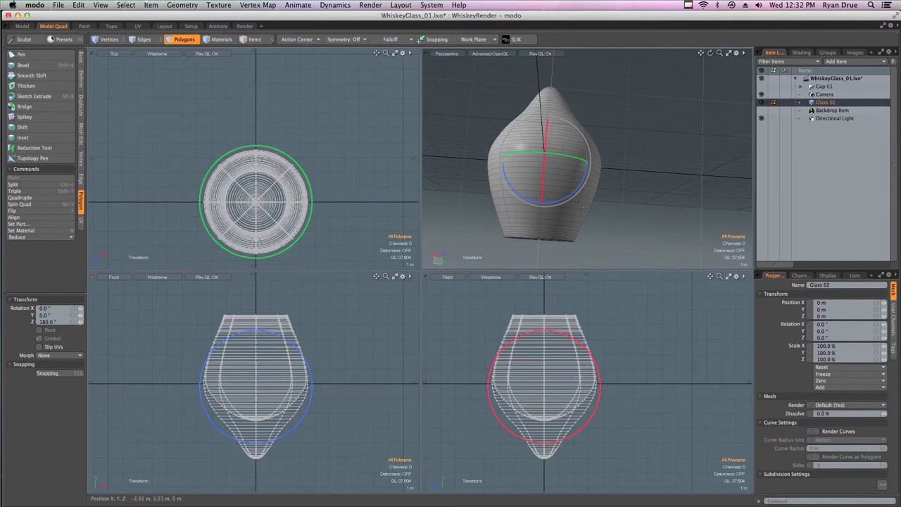
key("space")
Compare the upright glass in faceted and subdivided form, ending with subdivision on
left_click_drag(576, 231, 571, 202, "alt")
key("Tab")
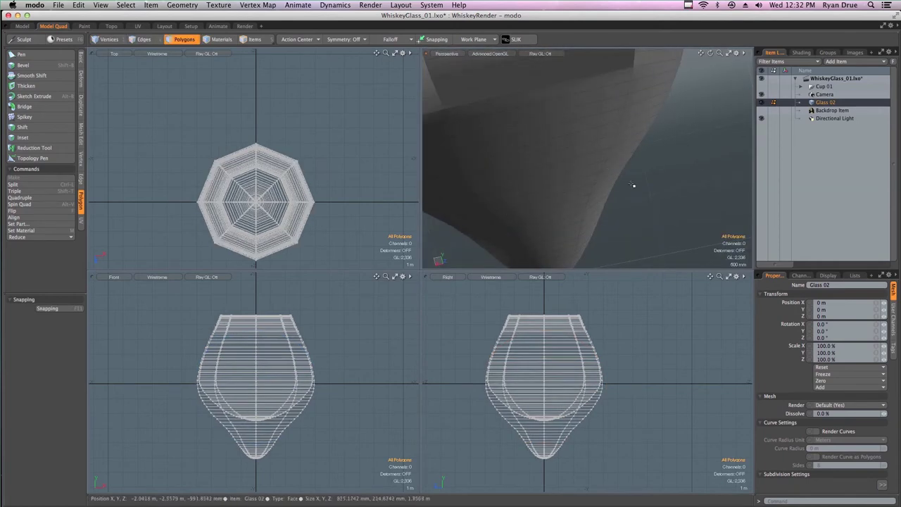
key("a")
key("Tab")
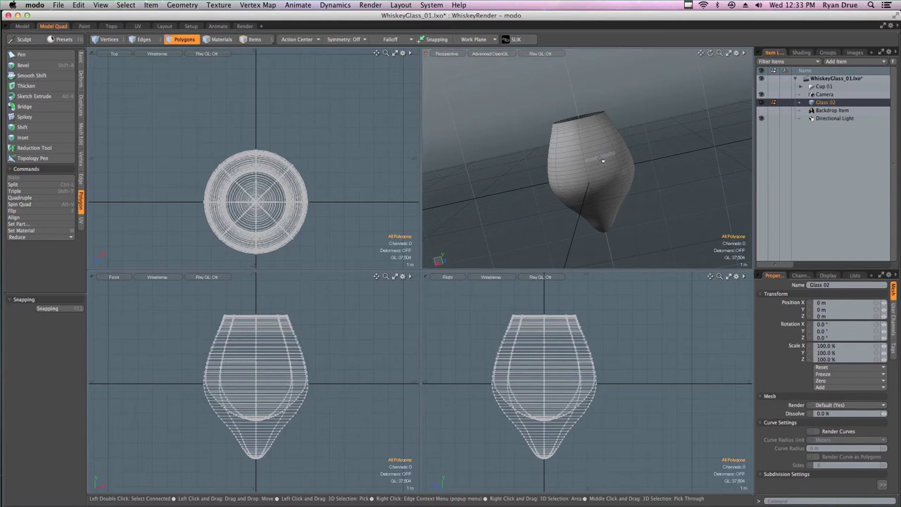
Try scaling the polygon loop around the glass's widest part to 102.5% in X and Z, undo it and clear the selection
scroll(605, 169, "up", 2)
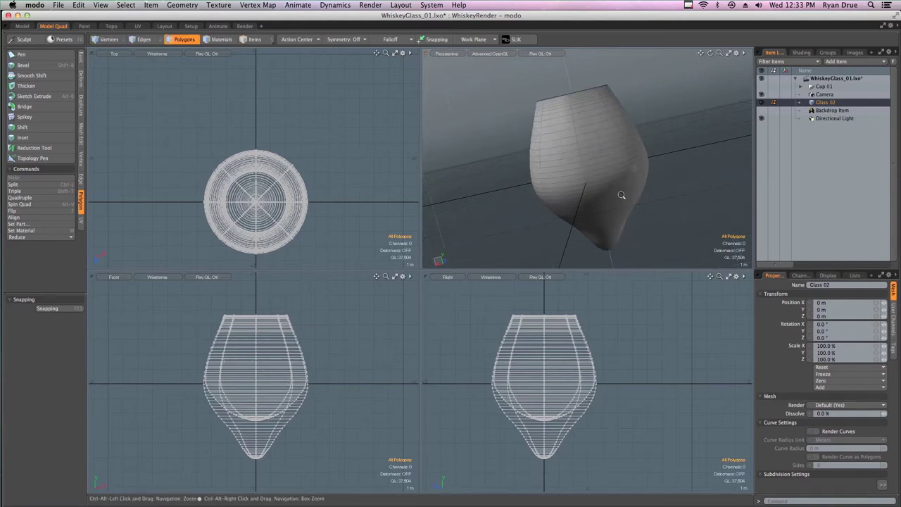
double_click(583, 171)
key("r")
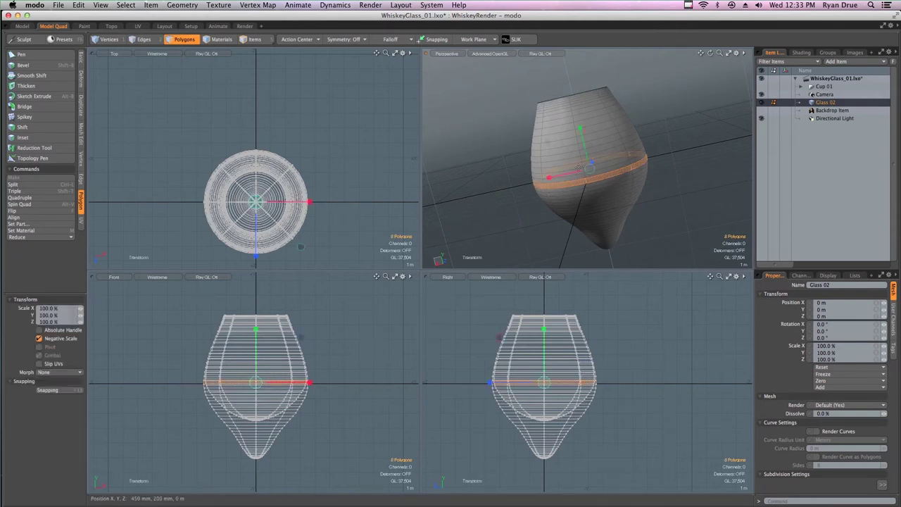
left_click_drag(301, 247, 302, 248)
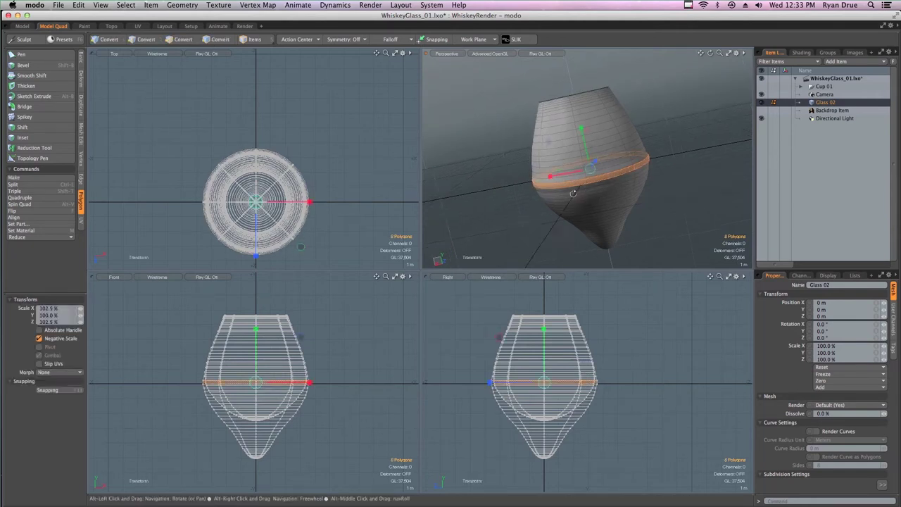
left_click_drag(547, 183, 550, 184, "alt")
key("super+z")
key("space")
left_click(655, 223)
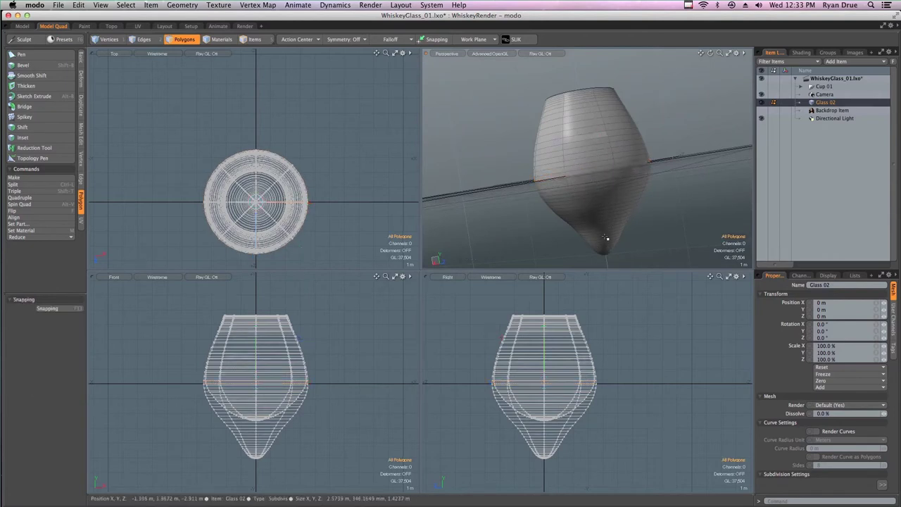
Maximize the perspective view and select alternate horizontal edges near the pointed base in edge mode to start a selection pattern
key("KP_0")
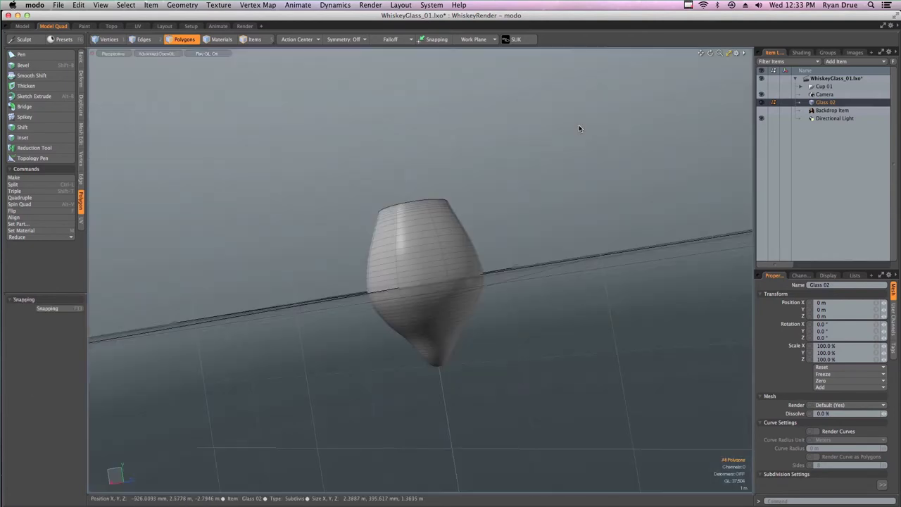
scroll(439, 363, "up", 8)
mouse_move(478, 397)
left_mouse_down("alt")
mouse_move(412, 302)
mouse_move(416, 336)
mouse_move(443, 288)
mouse_move(421, 331)
left_mouse_up("alt")
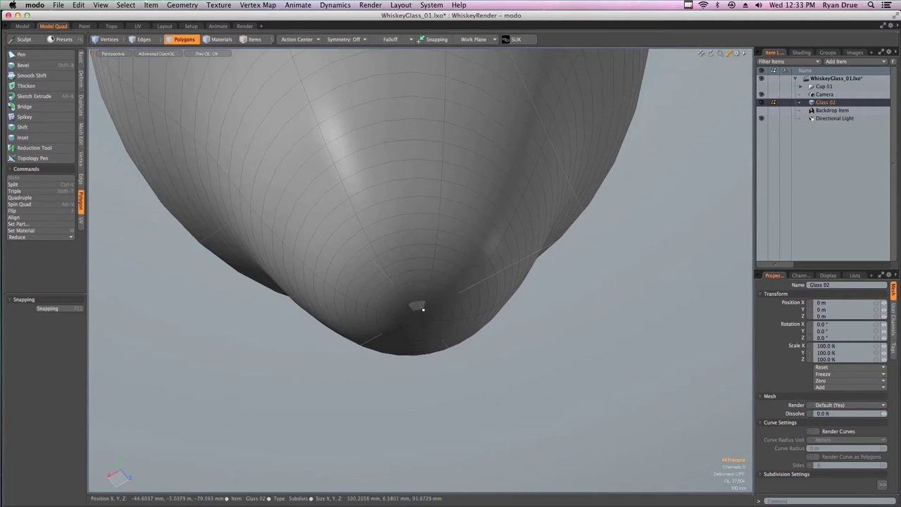
key("2")
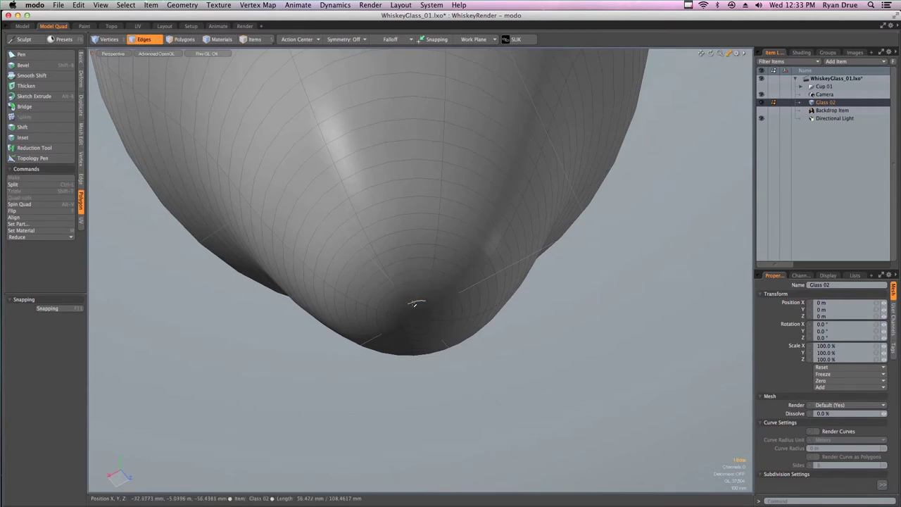
left_click(417, 301)
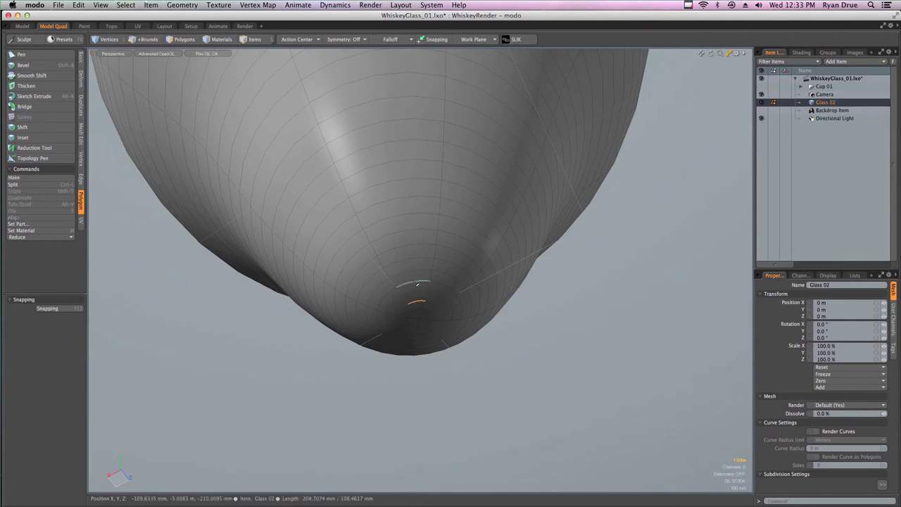
left_click(420, 283, "shift")
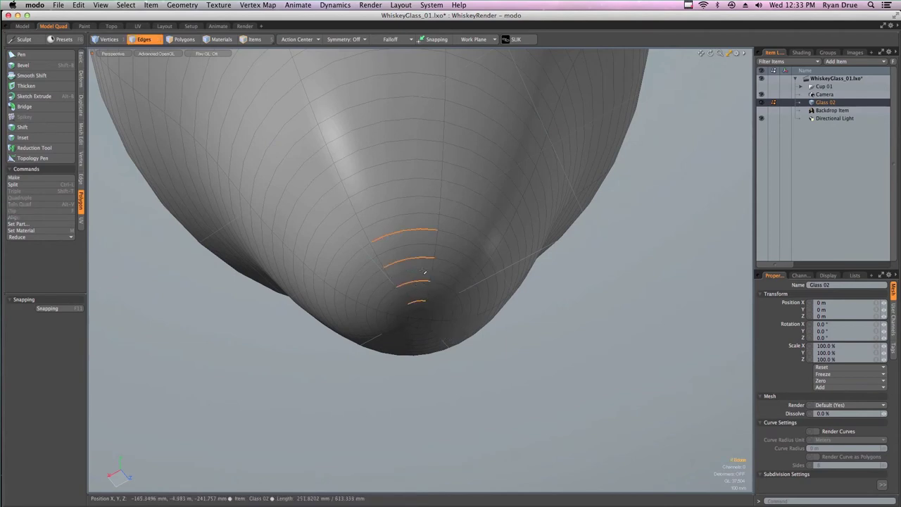
Extend the every-other-edge pattern up the outside of the glass, over the rim and down the inside to the bottom
key("Up")
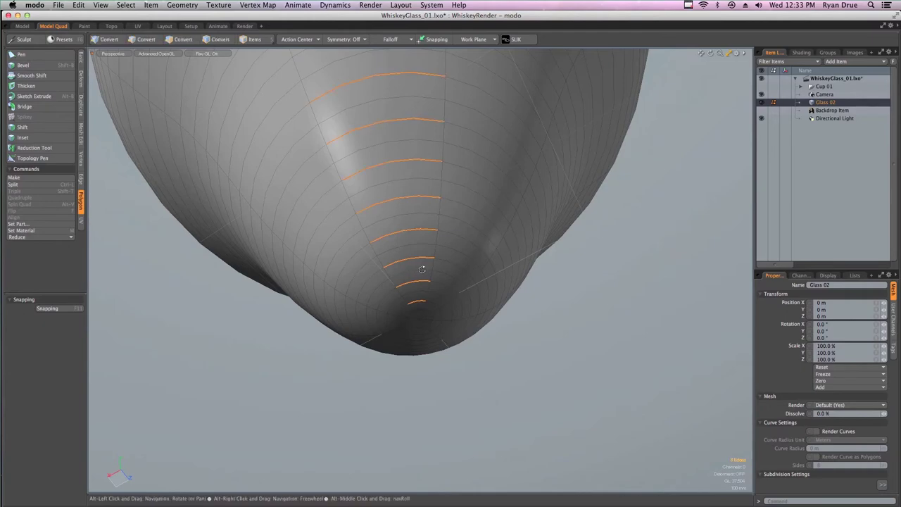
left_click_drag(423, 271, 332, 266, "alt")
left_click_drag(333, 266, 404, 322, "alt+shift")
key("Up")
key("Up")
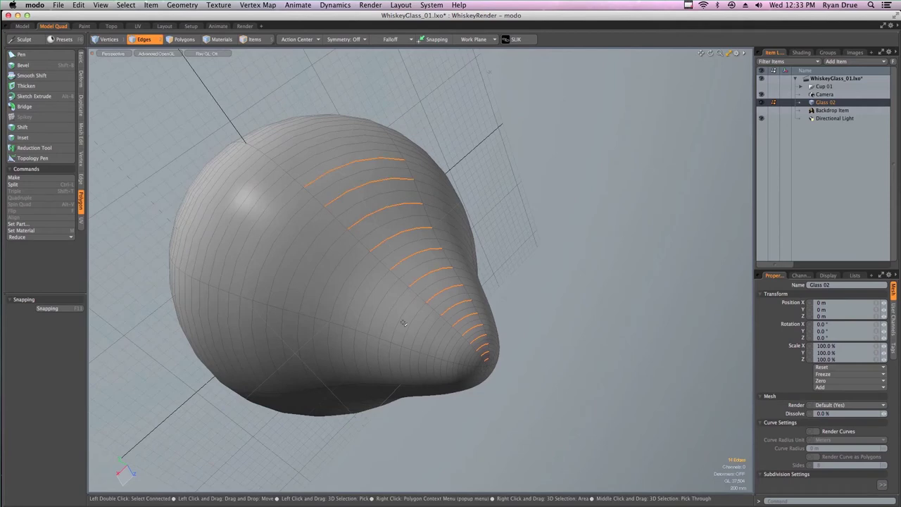
left_click_drag(403, 322, 542, 303, "alt")
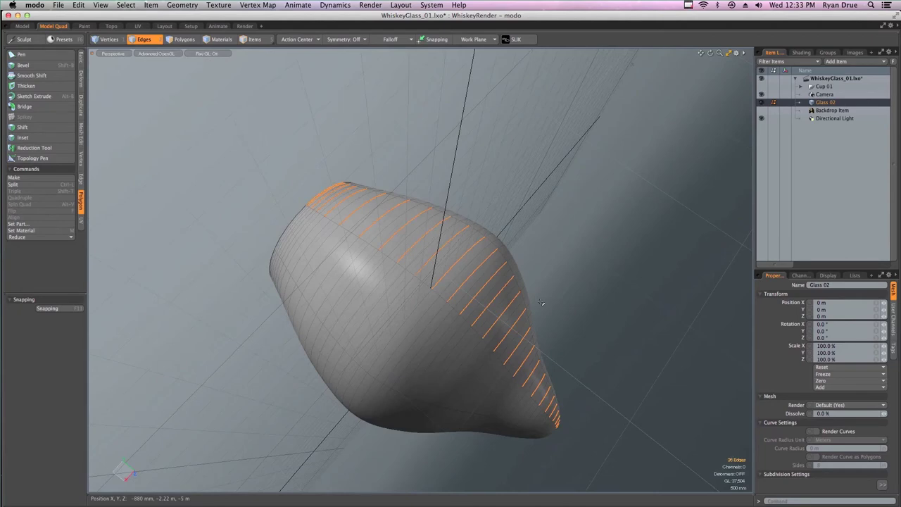
left_click_drag(541, 303, 579, 252, "alt")
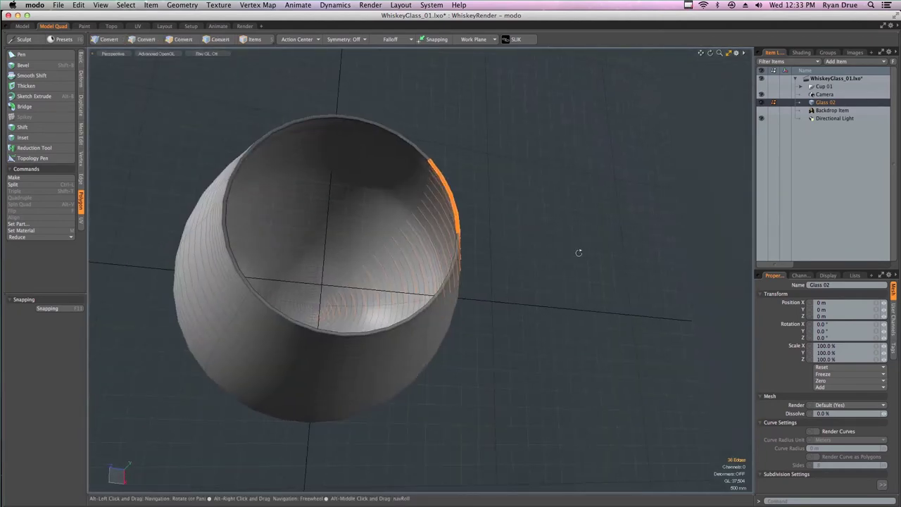
key("Up")
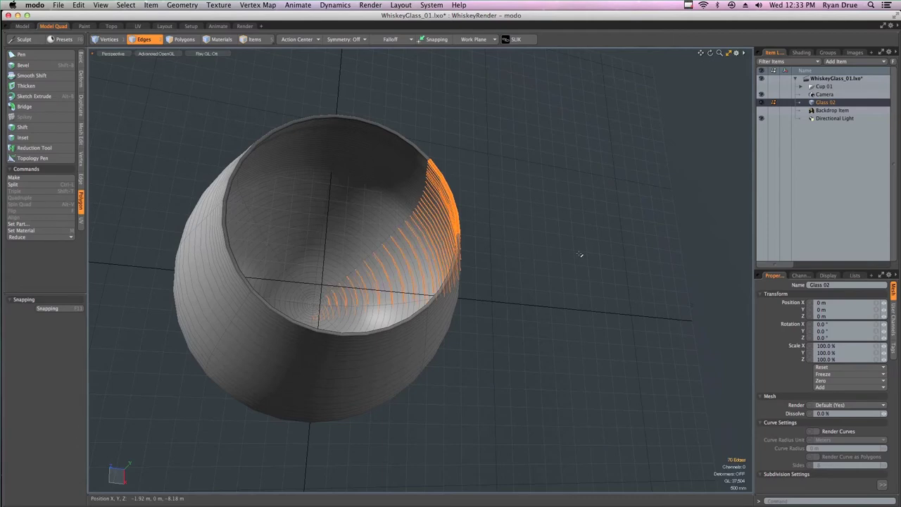
left_click_drag(590, 331, 402, 219, "alt")
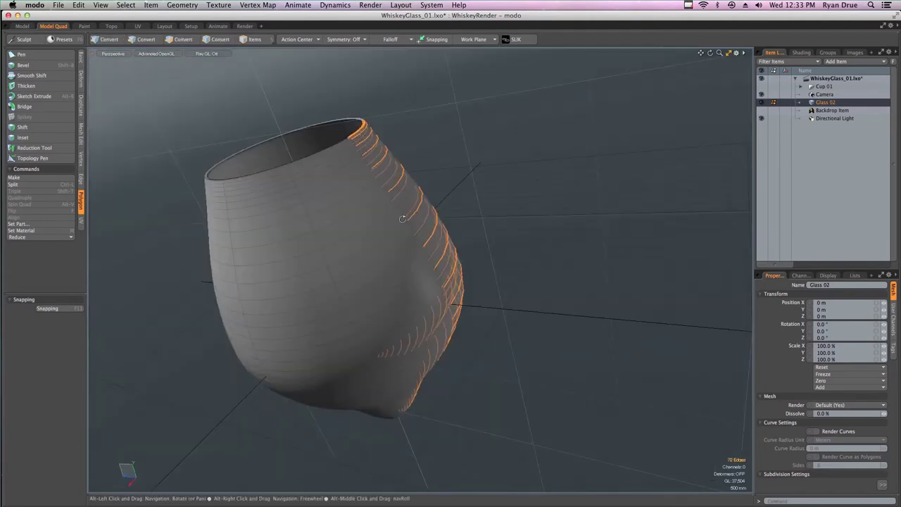
left_click_drag(449, 406, 415, 204, "alt")
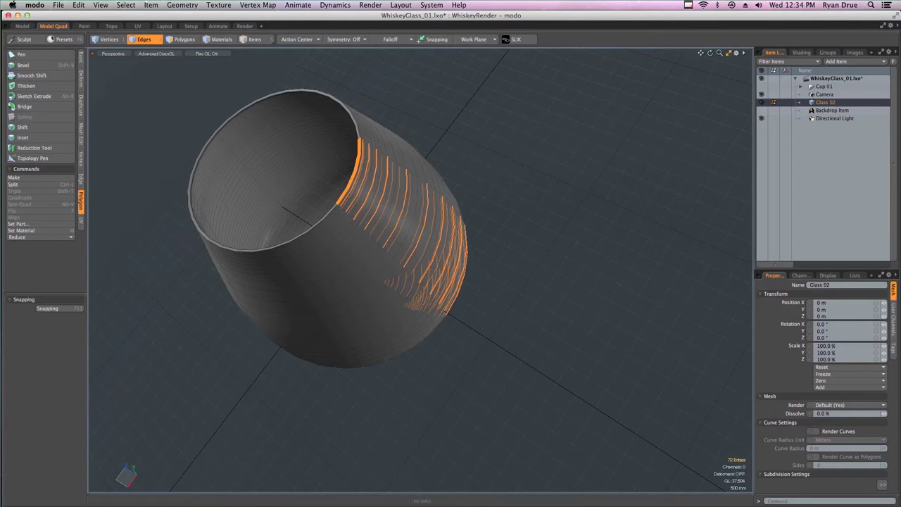
Expand the alternating edge selection into full loops around the glass and remove those loops to halve the mesh's horizontal divisions
left_click(126, 5)
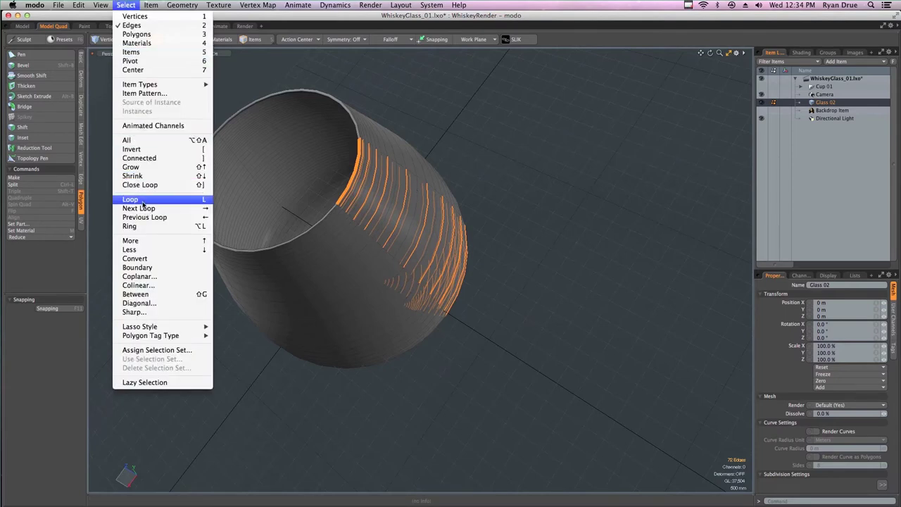
left_click(142, 202)
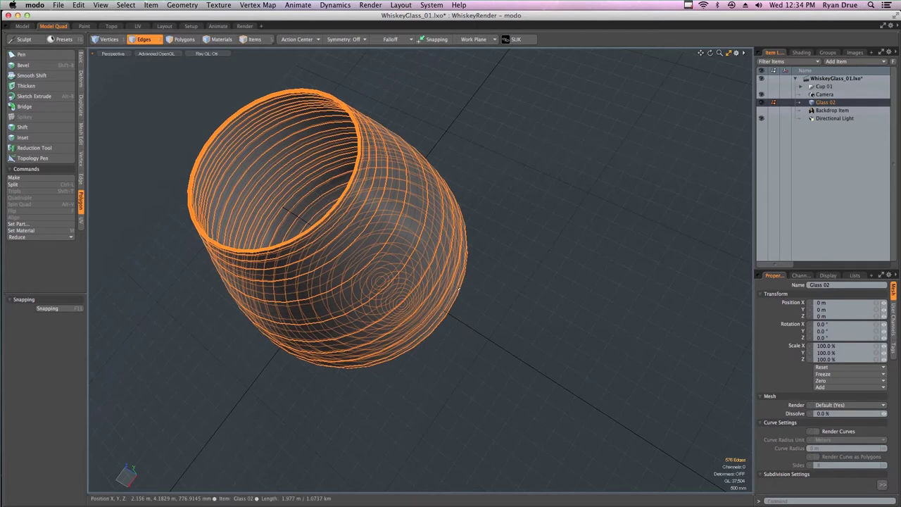
left_click(458, 288)
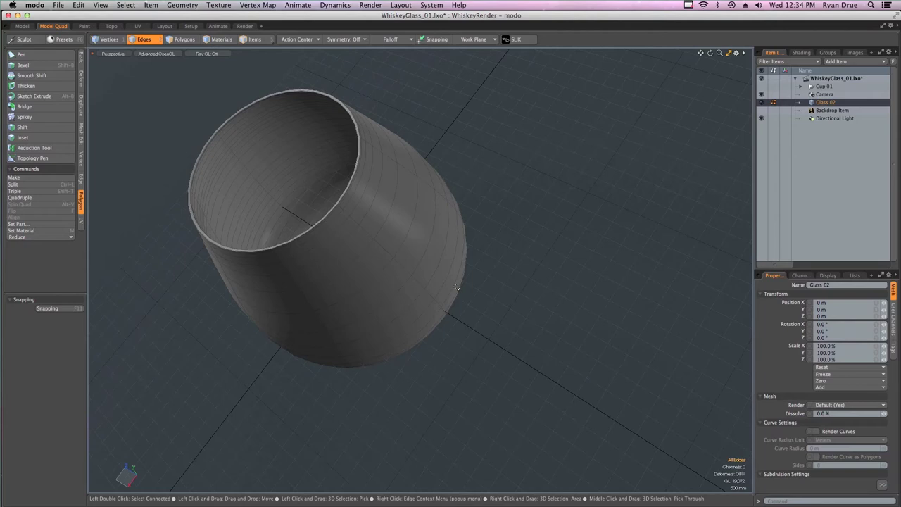
Try deleting a single polygon on the outer side of the glass, then undo the deletion and clear the polygon selection
left_click_drag(485, 370, 370, 255, "alt")
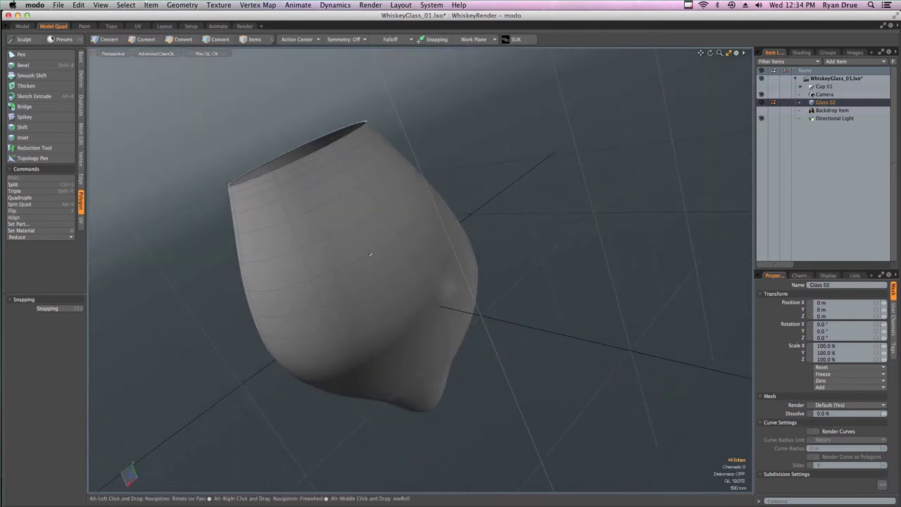
key("3")
left_click(396, 245)
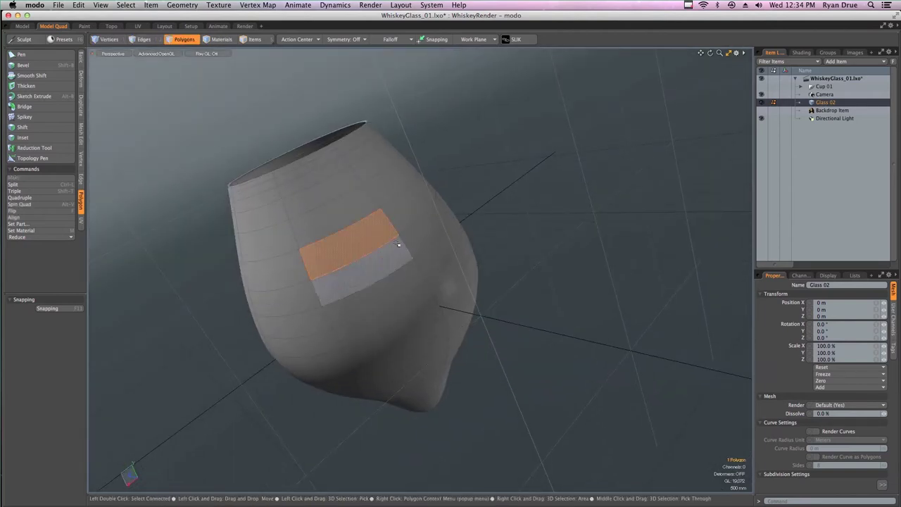
key("Delete")
left_click_drag(397, 242, 683, 201, "alt")
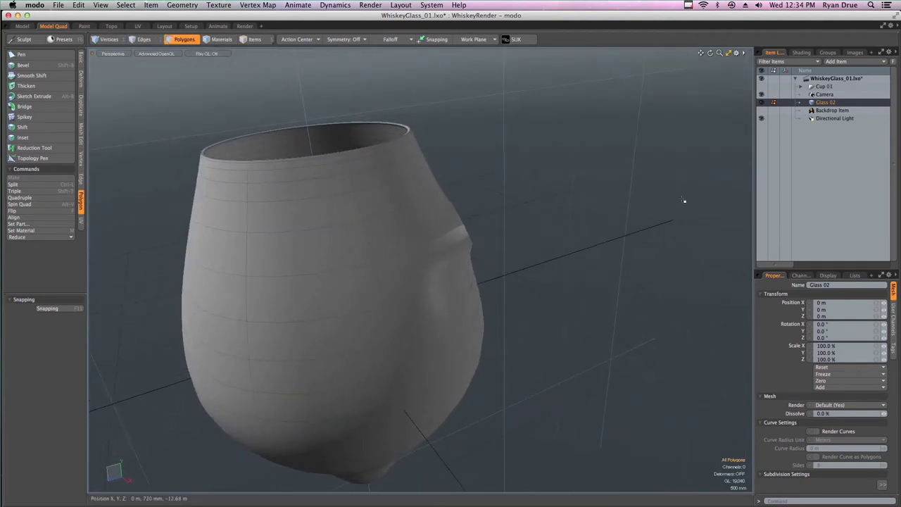
key("ctrl+z")
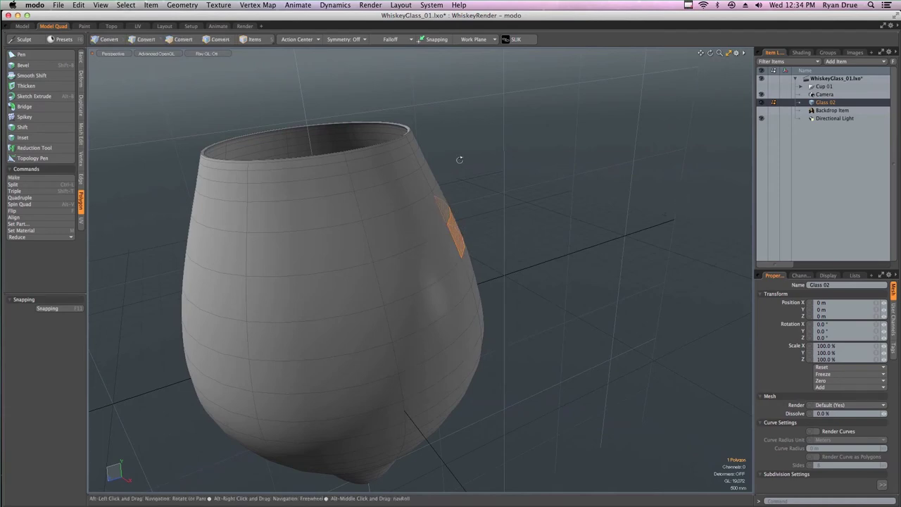
left_click_drag(459, 159, 451, 282, "alt")
left_click(468, 256)
In edge mode, select one horizontal edge loop just below the rim on the outside of the glass and remove it
left_click_drag(424, 353, 415, 386, "alt")
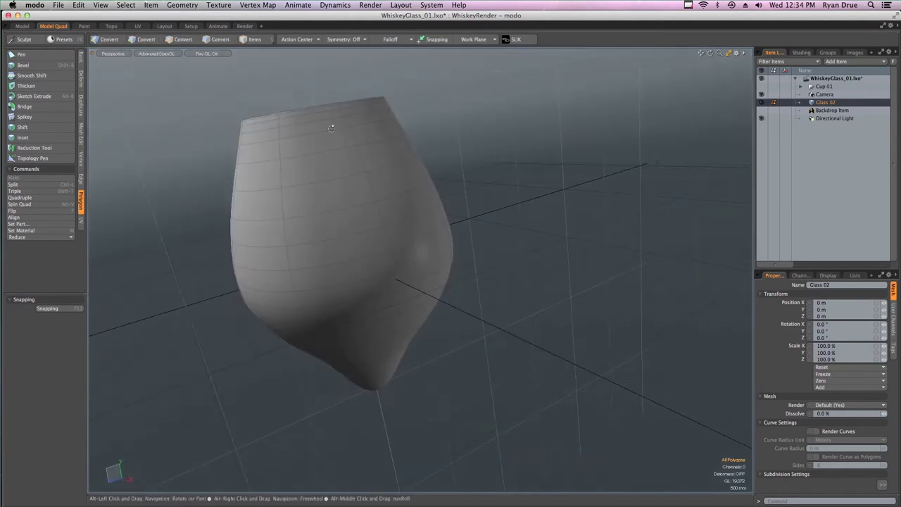
left_click_drag(314, 122, 319, 134, "ctrl+alt")
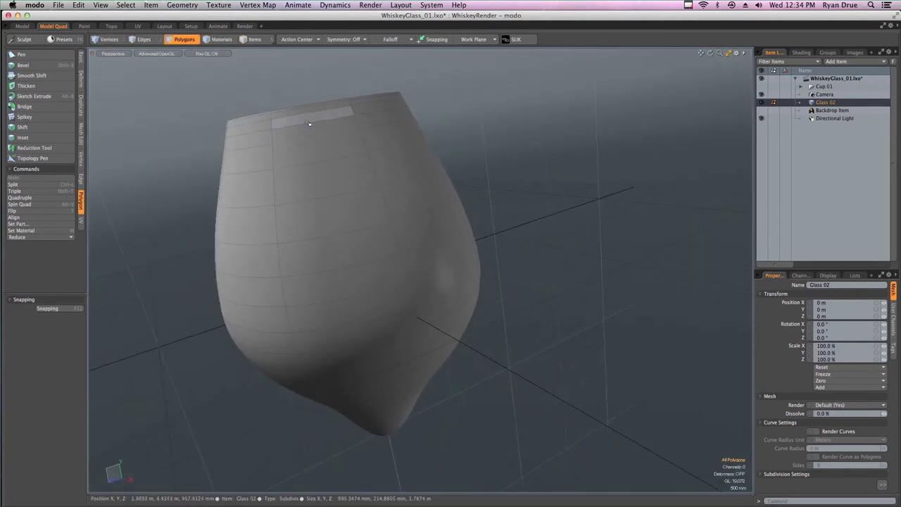
key("2")
left_click_drag(322, 135, 323, 145, "alt")
mouse_move(362, 346)
left_mouse_down("alt")
mouse_move(352, 332)
mouse_move(355, 343)
left_mouse_up("alt")
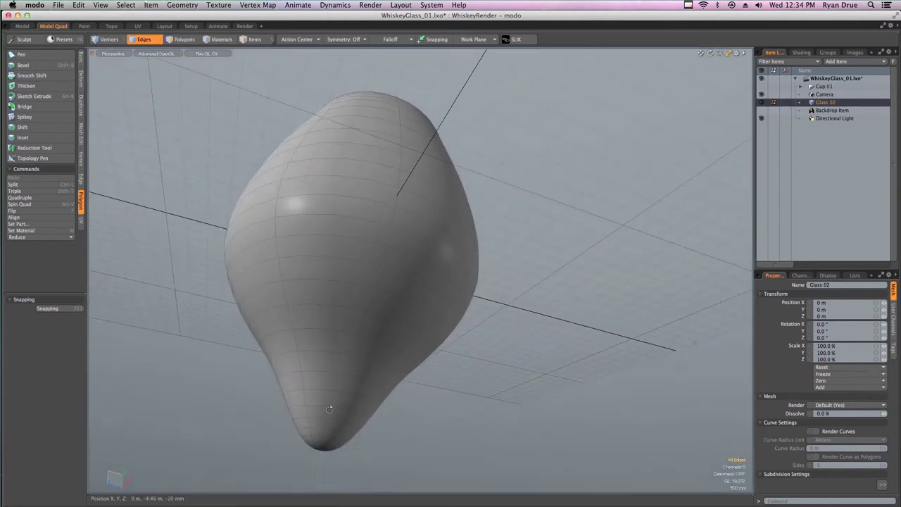
left_click_drag(352, 106, 399, 288, "alt")
left_click_drag(398, 289, 406, 244, "ctrl+alt")
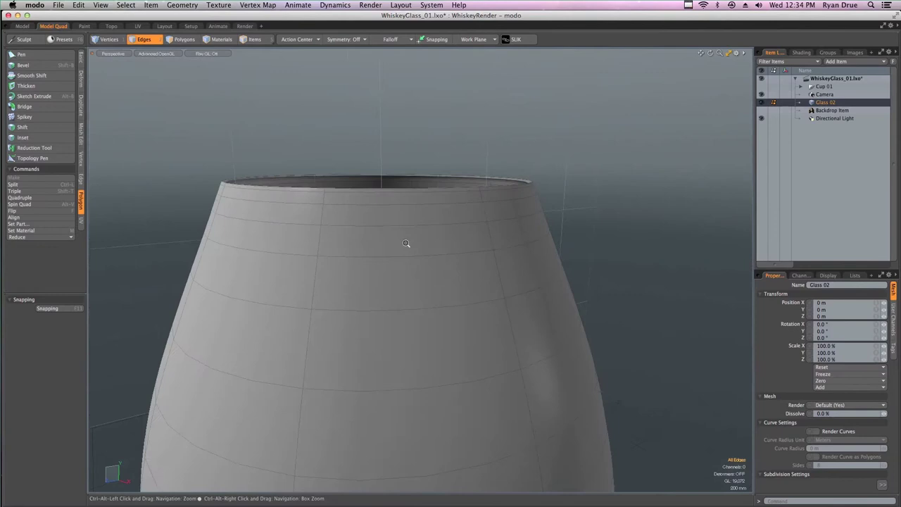
double_click(338, 226)
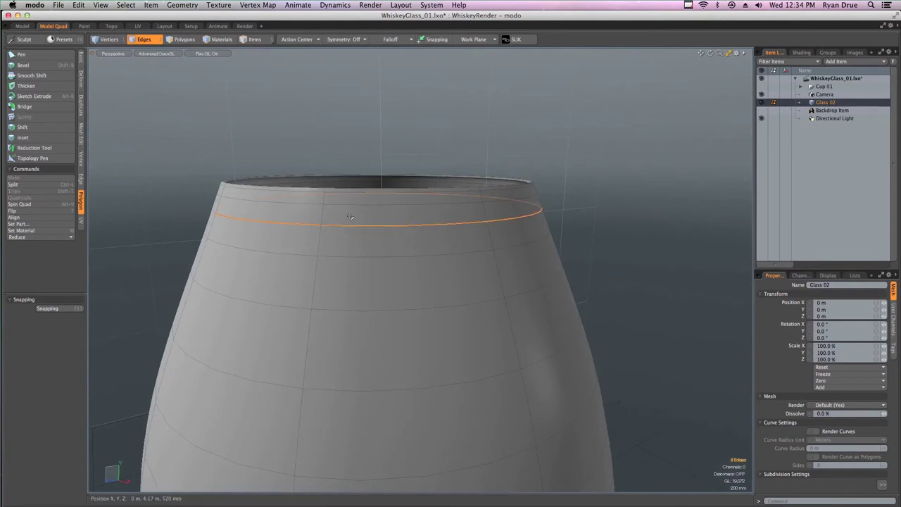
key("BackSpace")
Select the two closely spaced edge loops running along the top of the rim and remove them
left_click_drag(350, 217, 379, 343, "alt")
left_click_drag(222, 211, 195, 362, "ctrl+alt")
left_click(169, 389)
left_click(182, 387, "shift")
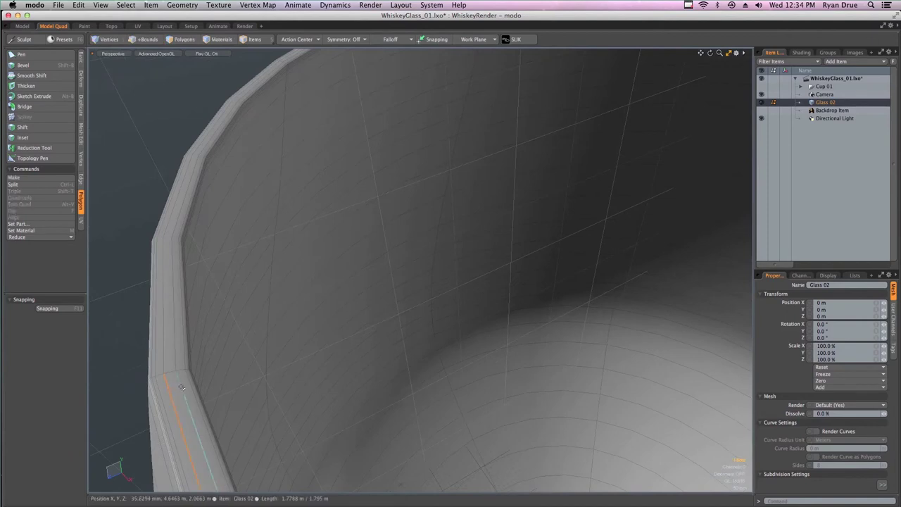
double_click(183, 387, "shift")
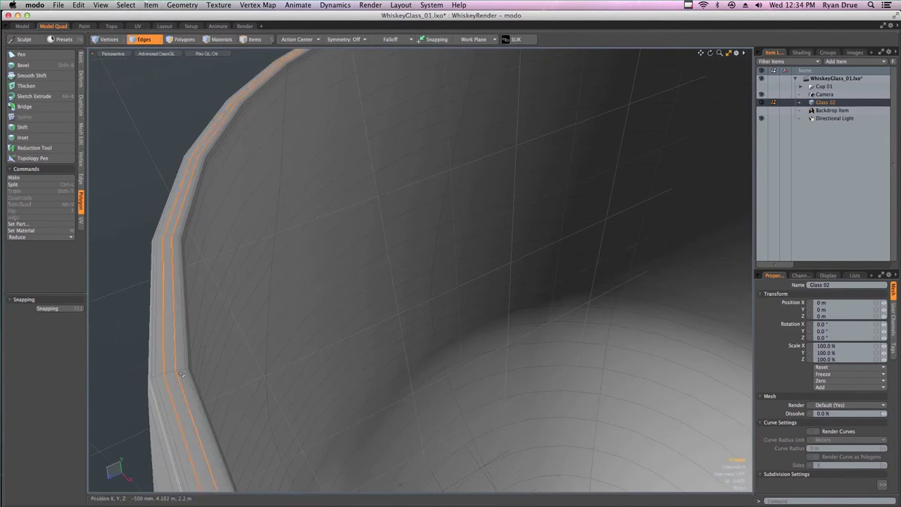
key("BackSpace")
Select two edges just inside the rim, expand them into loops and remove both loops
left_click_drag(337, 344, 255, 271, "alt")
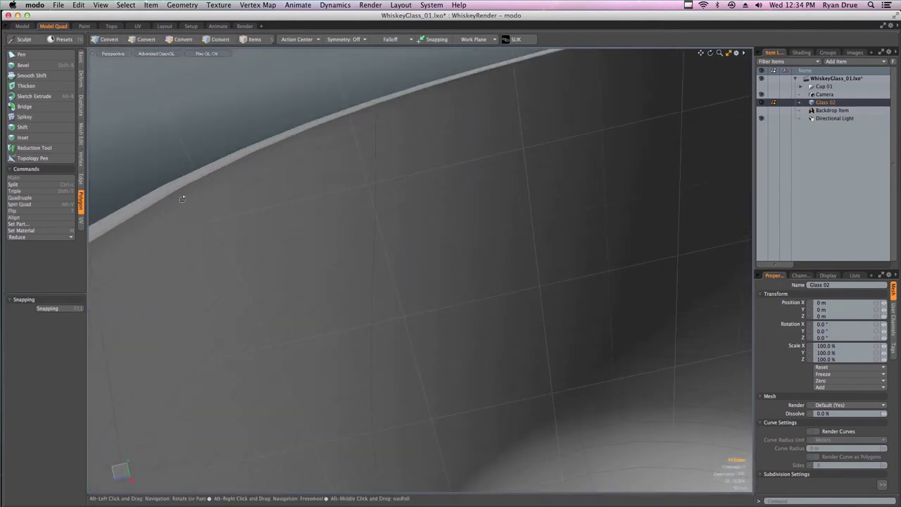
left_click_drag(160, 198, 316, 250, "alt")
left_click(287, 252)
left_click(287, 259, "shift")
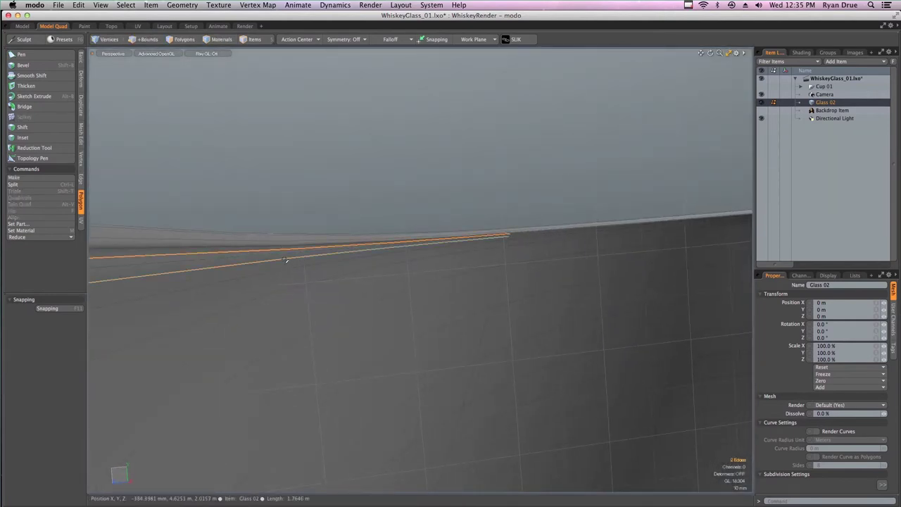
key("l")
left_click(296, 274)
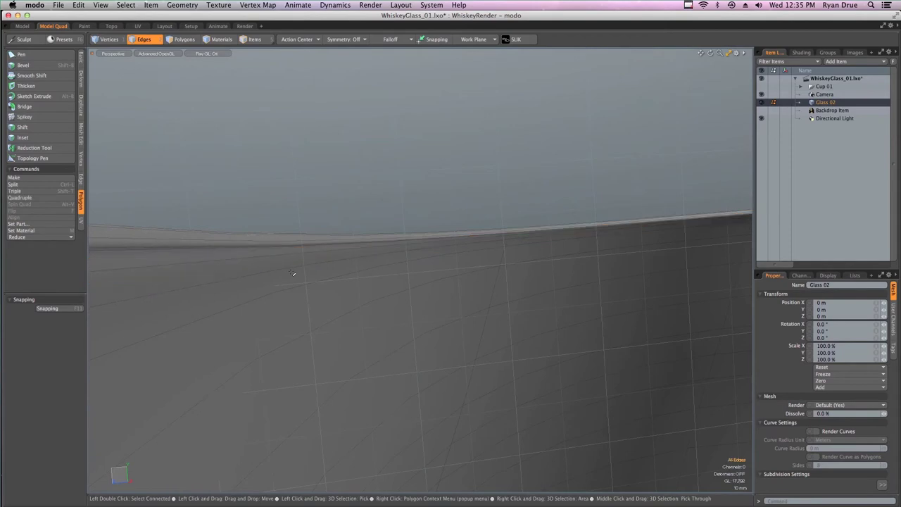
Select every other horizontal edge down the inner wall to the bottom centre, expand the selection into loops and remove them
left_click_drag(295, 274, 508, 384, "alt")
scroll(508, 384, "down", 5)
left_click_drag(591, 360, 379, 246, "alt+shift")
key("2")
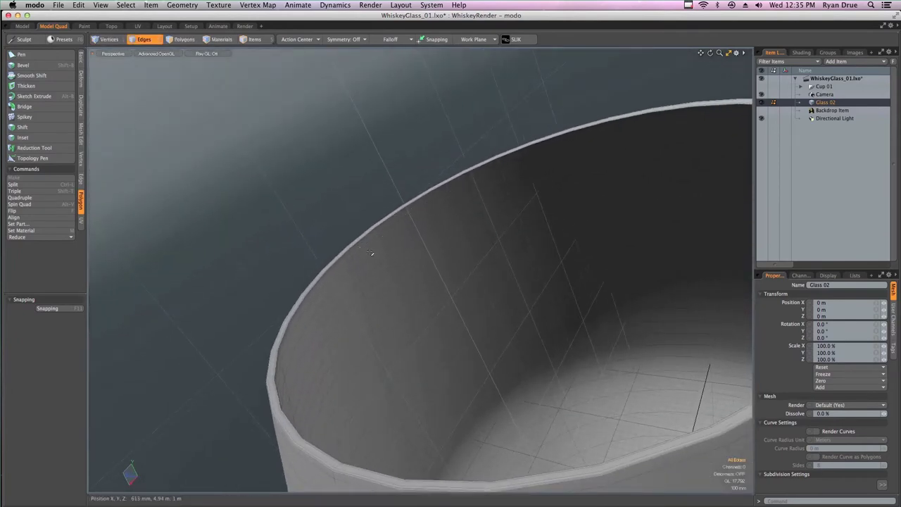
left_click(363, 250)
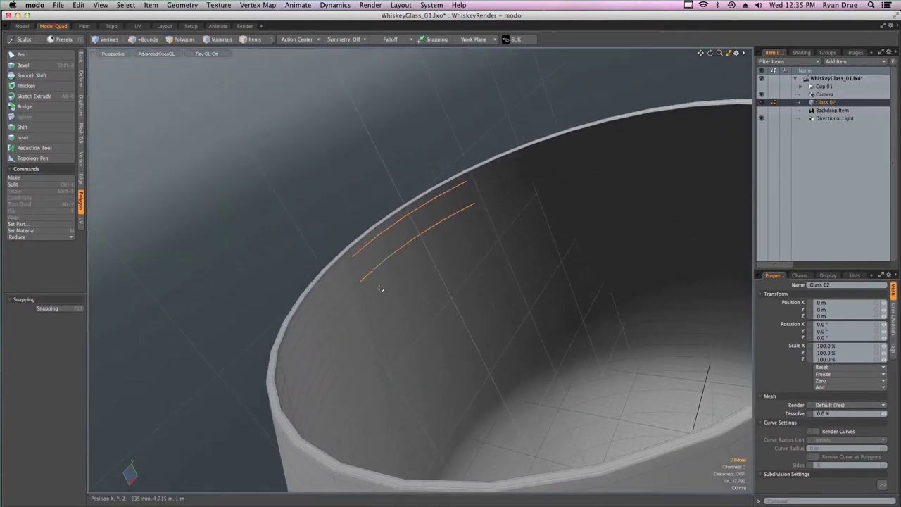
left_click(373, 273, "shift")
key("Up")
key("Up")
key("Up")
key("Up")
key("Up")
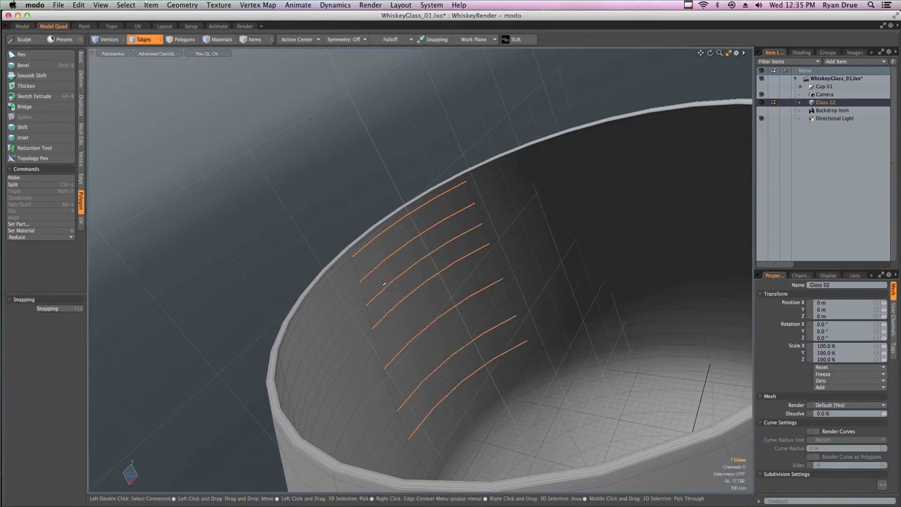
key("Up")
key("Up")
left_click_drag(383, 282, 528, 323, "ctrl+alt")
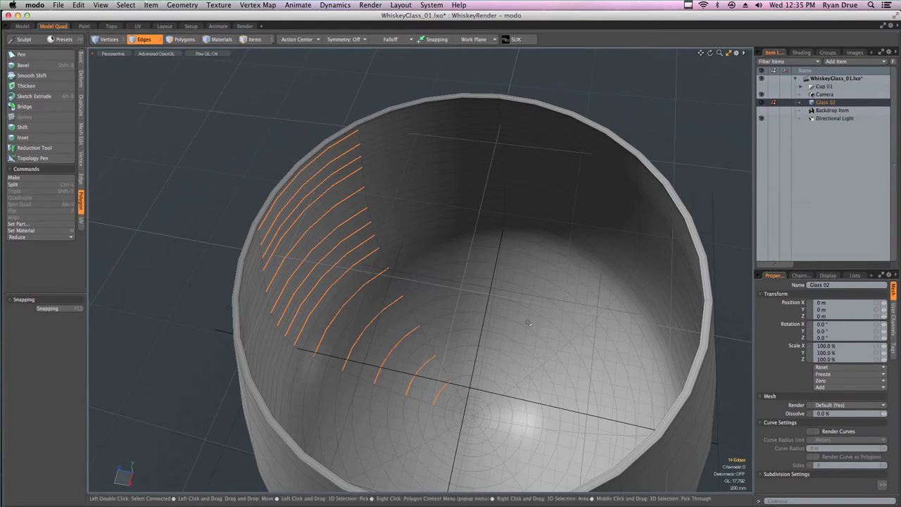
key("l")
key("BackSpace")
Return to the four-view layout and frame the lower body of the glass in the orthographic views
left_click_drag(528, 323, 463, 109, "ctrl+alt")
key("0")
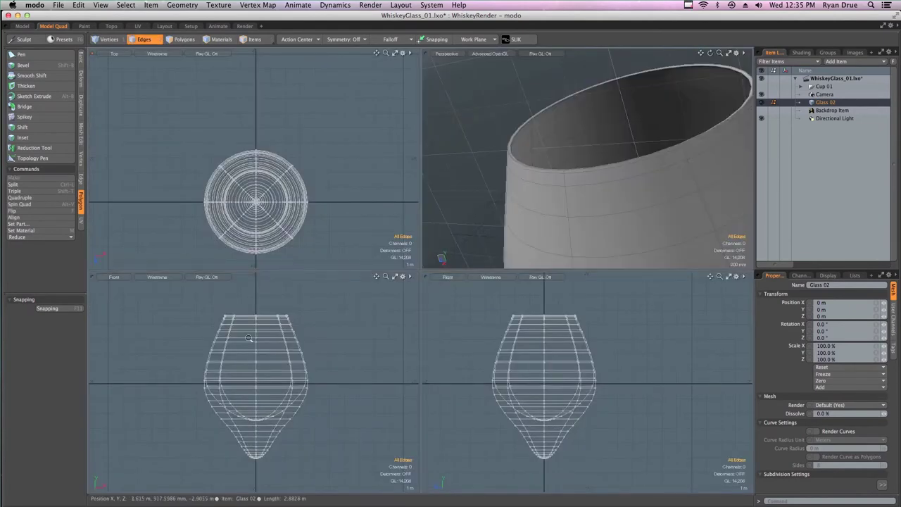
left_click_drag(256, 402, 277, 404, "ctrl+alt")
left_click_drag(534, 317, 591, 324, "ctrl+alt")
left_click_drag(518, 267, 508, 388, "alt+shift")
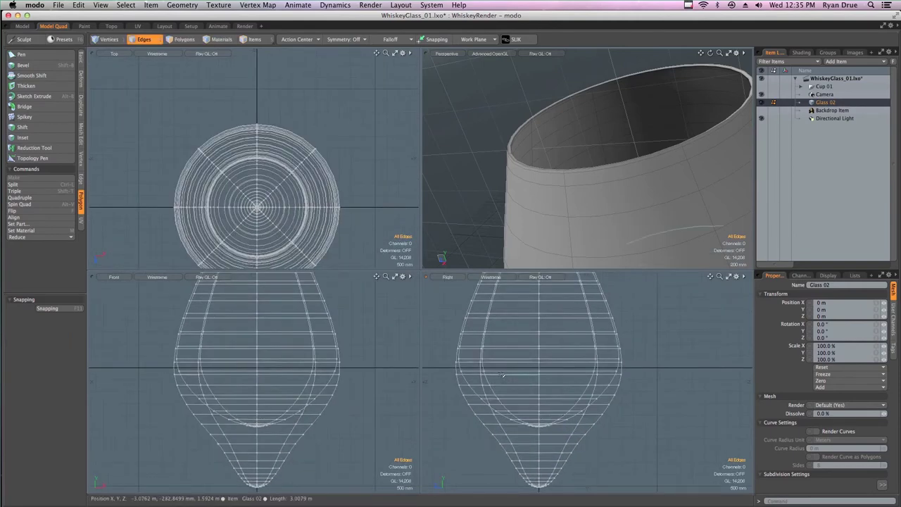
Try scaling the edge loop around the glass's widest part to 112% in X and Z, then undo the scaling
double_click(502, 376)
key("r")
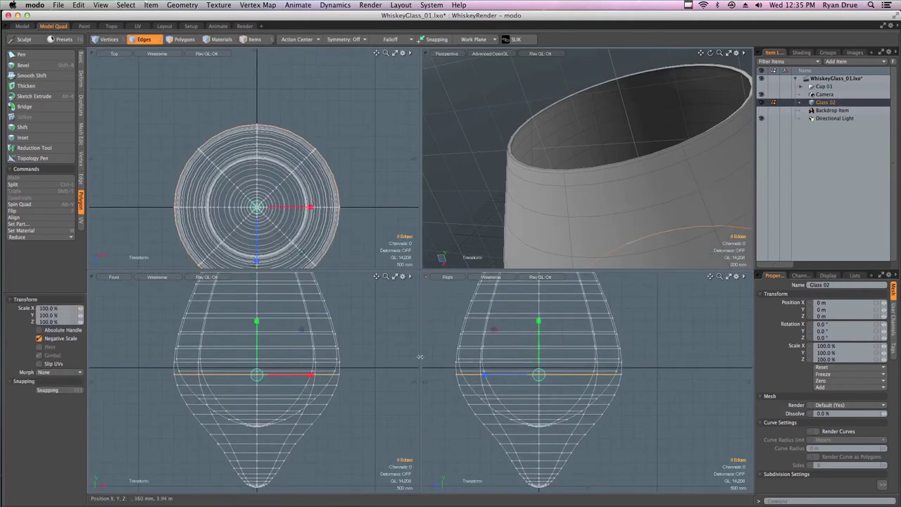
left_click_drag(301, 251, 302, 252)
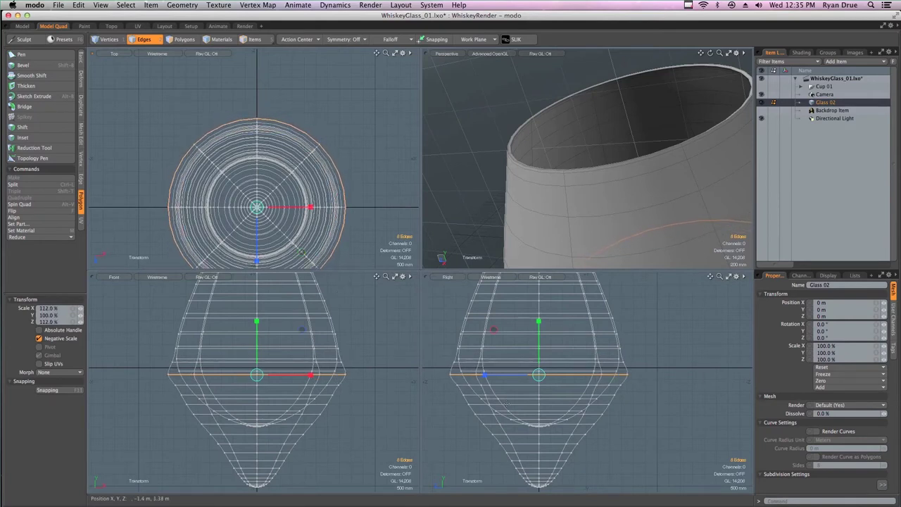
key("super+z")
key("space")
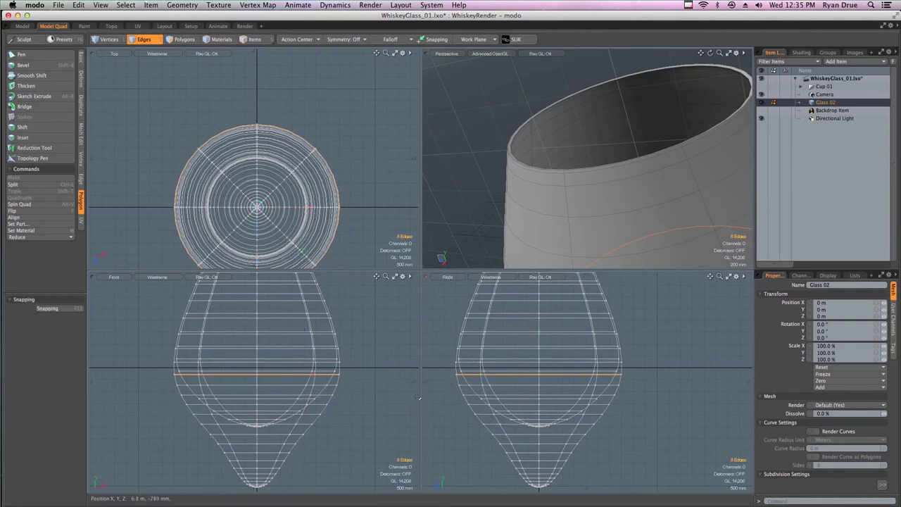
In polygon mode with nothing selected, scale the whole glass to 81.5% in Y and inspect its squatter shape in perspective
key("3")
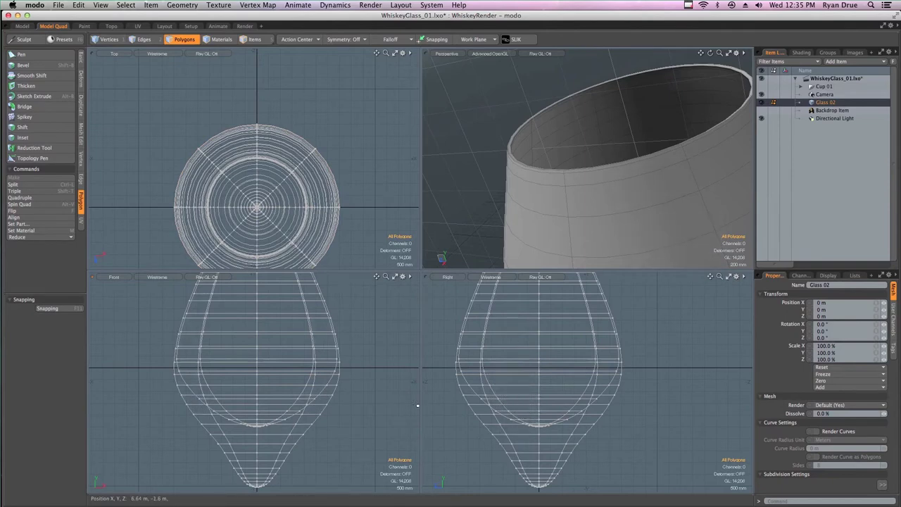
scroll(345, 405, "down", 4)
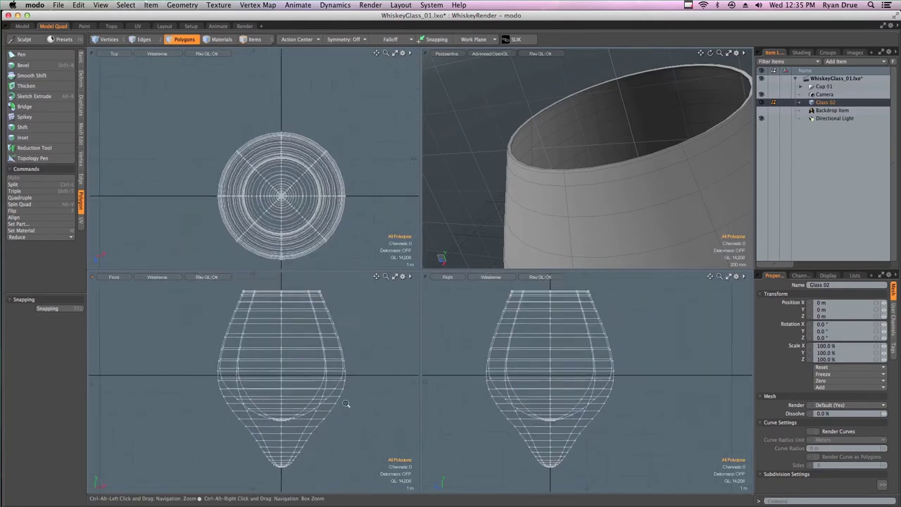
left_click_drag(335, 399, 334, 398, "alt+shift")
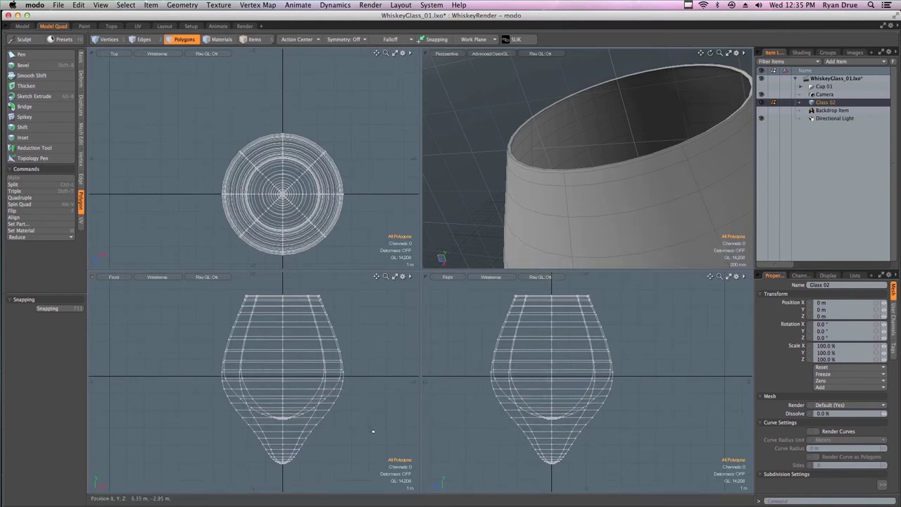
key("r")
left_click_drag(282, 331, 282, 336)
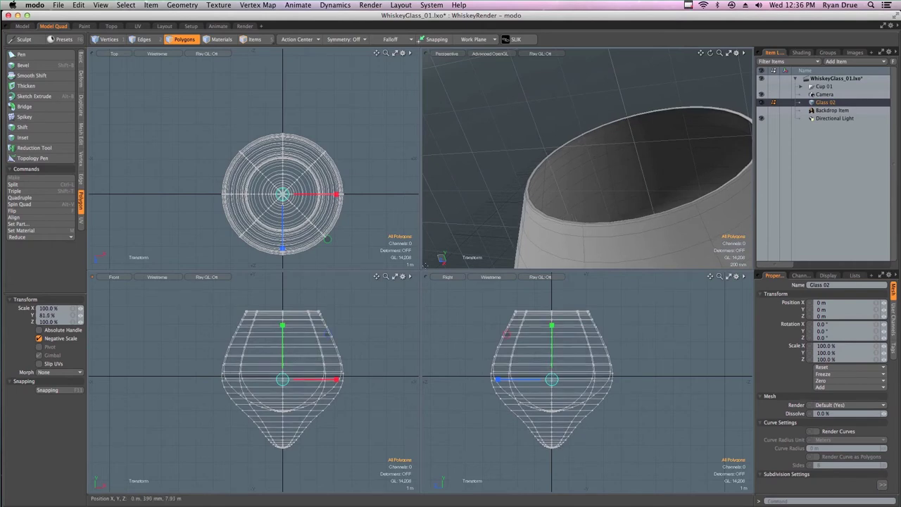
left_click_drag(645, 200, 582, 152, "alt")
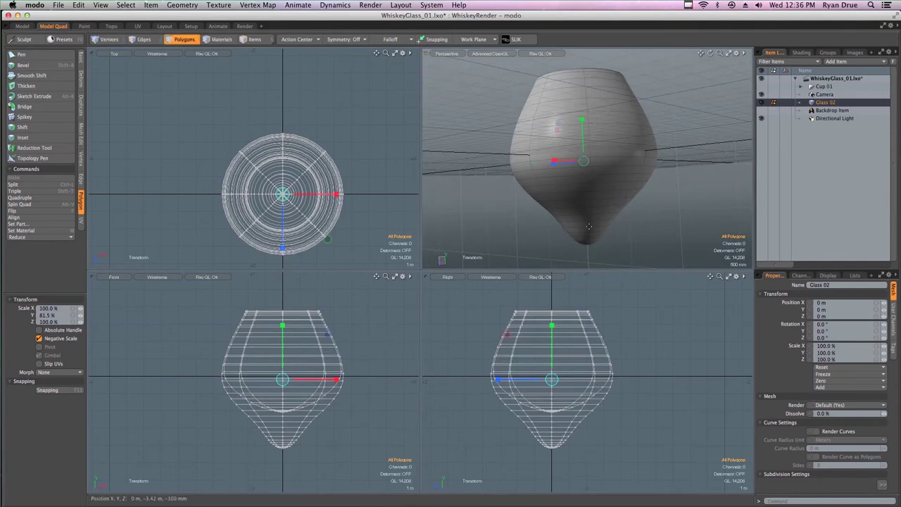
key("space")
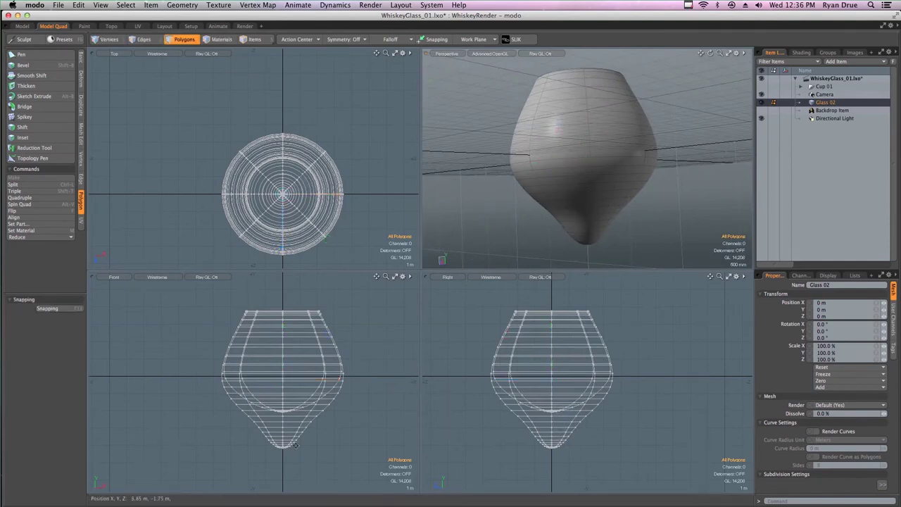
In vertex mode, select all the vertices of the glass's pointed lower tip in the front view
scroll(302, 437, "up", 3)
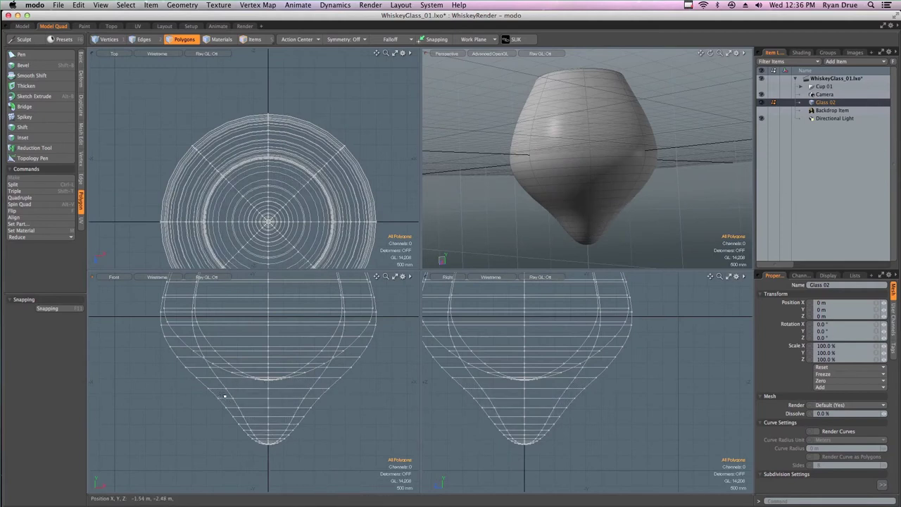
left_click(107, 39)
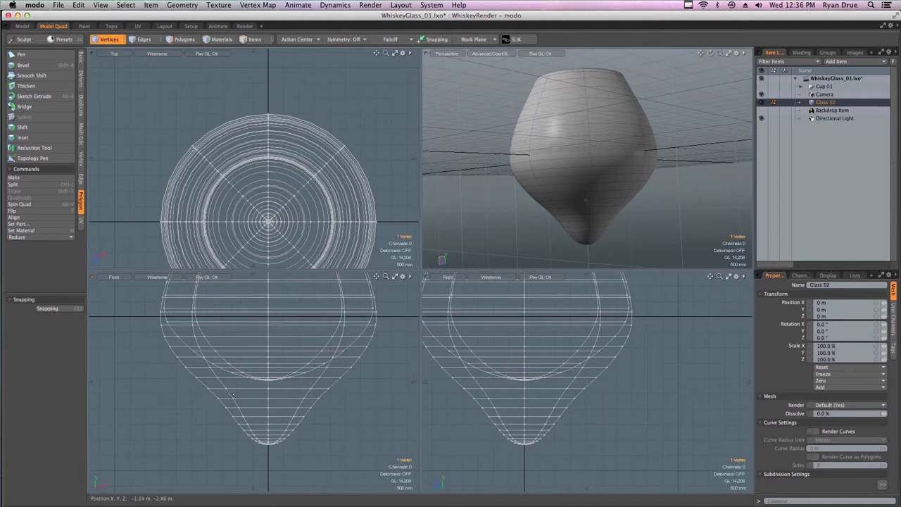
right_click_drag(410, 391, 412, 399)
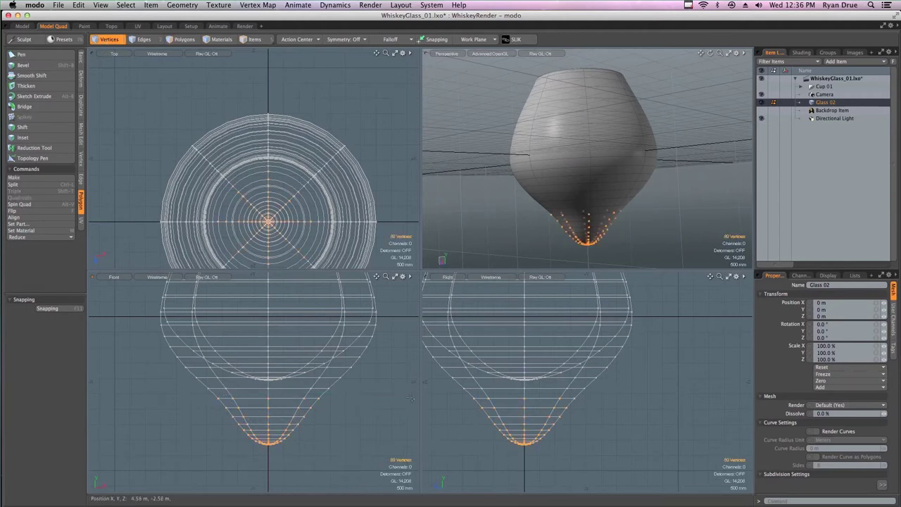
Try flattening the selected tip vertices by scaling them in Y, then undo the scaling
key("r")
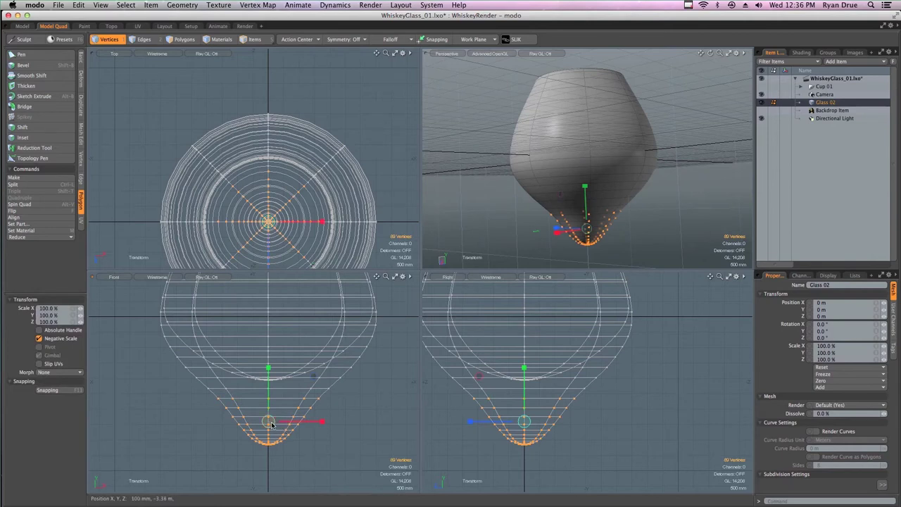
left_click_drag(267, 386, 268, 405)
key("super+z")
left_click_drag(273, 399, 275, 401)
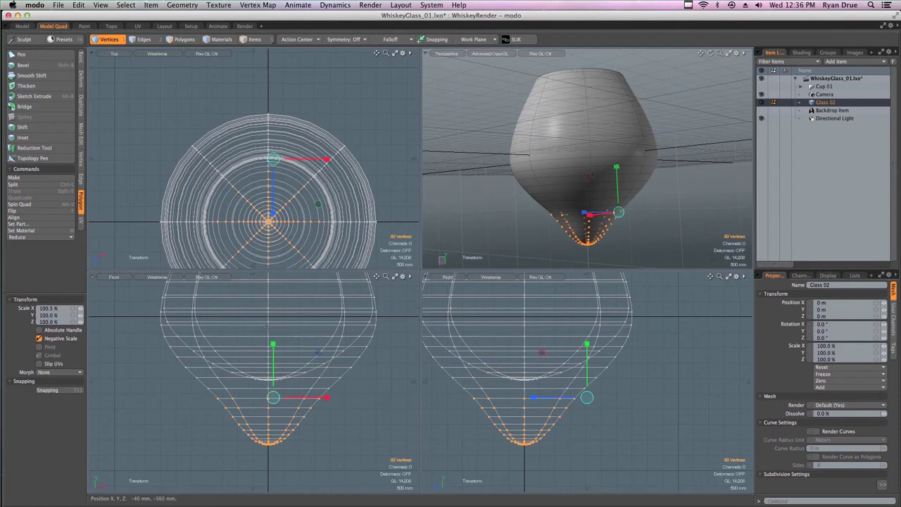
left_click_drag(266, 324, 269, 334)
left_click_drag(266, 299, 279, 363)
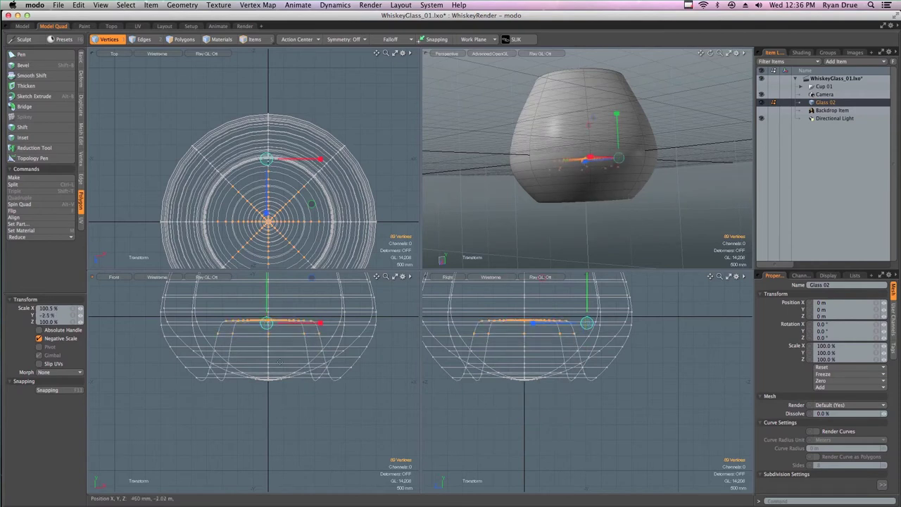
key("ctrl+z")
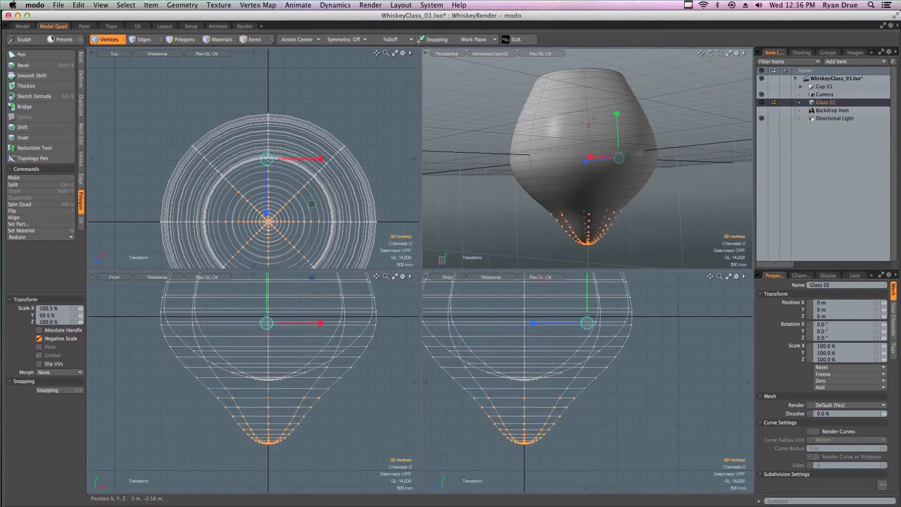
Try scaling the tip vertices to 112.5% in X and 97.5% in Y from a centre on the tip's upper part, then undo it
left_click(268, 398)
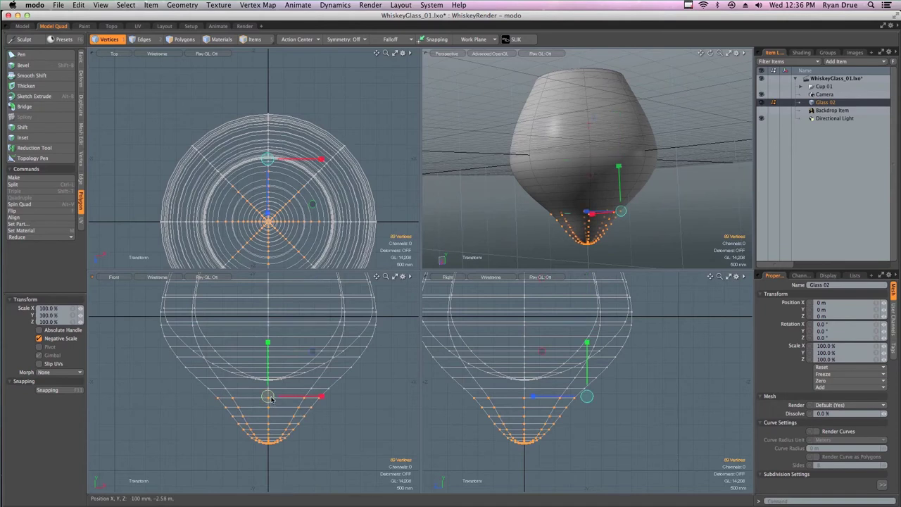
left_click_drag(281, 392, 280, 403)
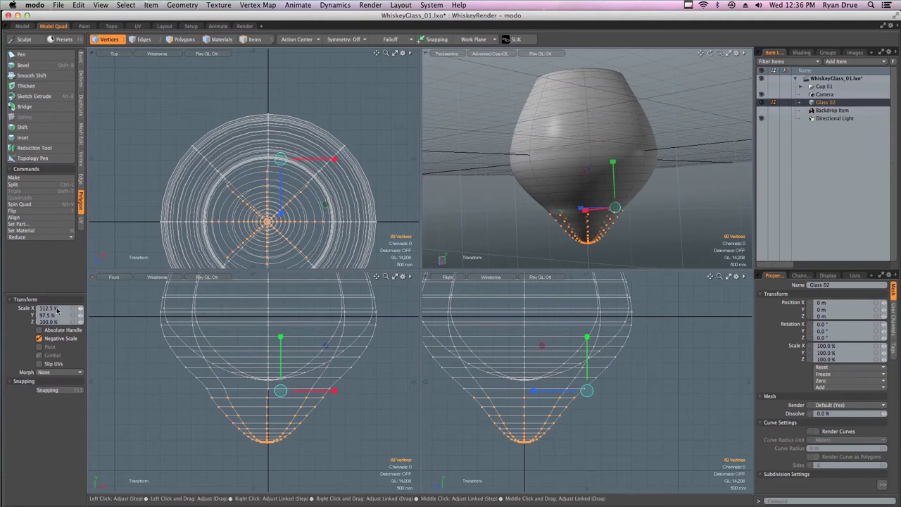
key("super+z")
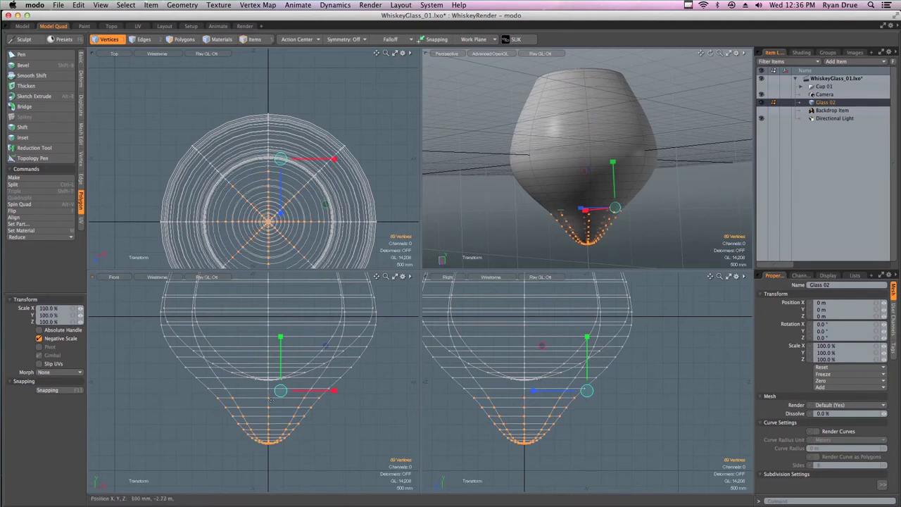
Centre the scaling on the glass's axis at the tip's upper edge, shorten the pointed tip moderately in Y, and deselect its vertices
left_click(268, 395)
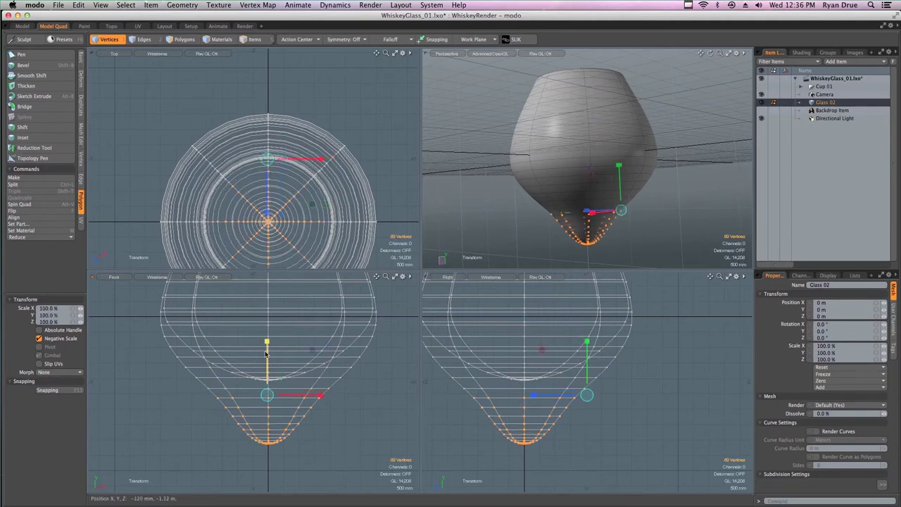
left_click_drag(267, 345, 267, 361)
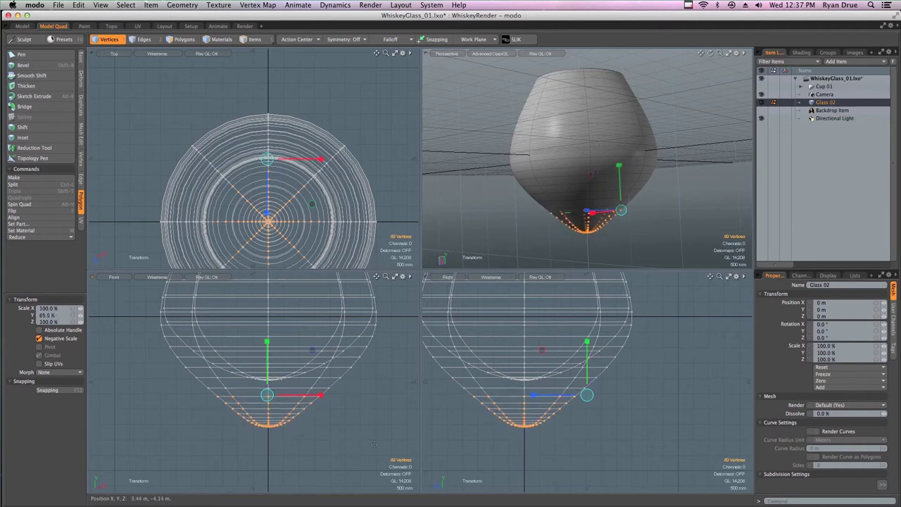
left_click_drag(267, 343, 267, 331)
key("space")
left_click(363, 464)
Inspect the reshaped glass in perspective, compare it with the whiskey glass image in Photoshop, and return to modo in edge mode
left_click_drag(586, 166, 593, 224, "alt")
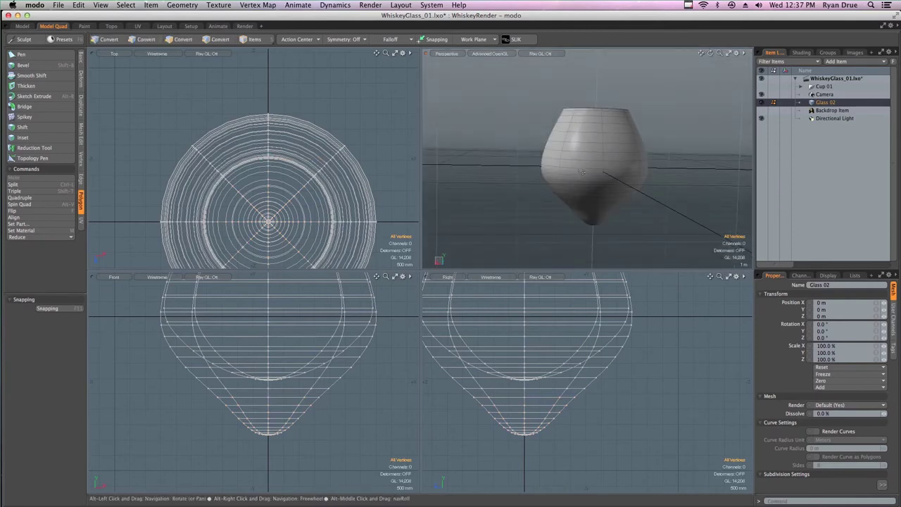
key("super+Tab")
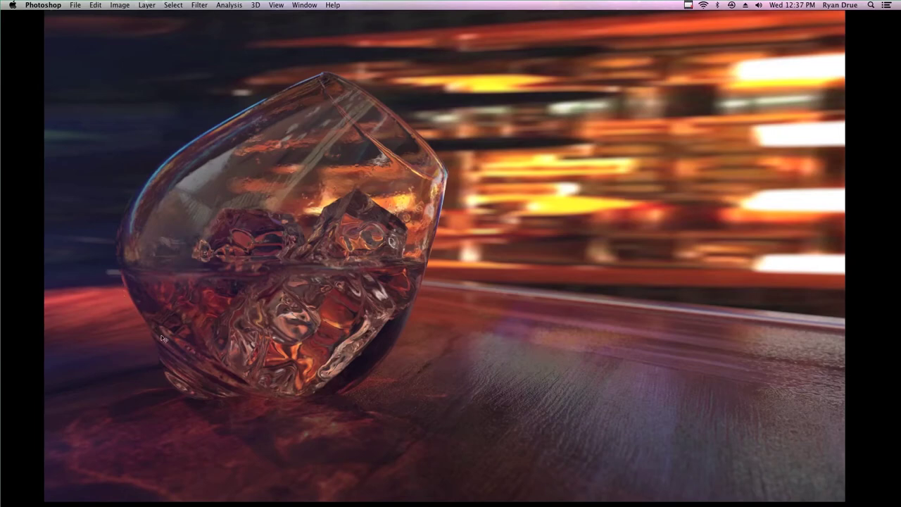
key("super+Tab")
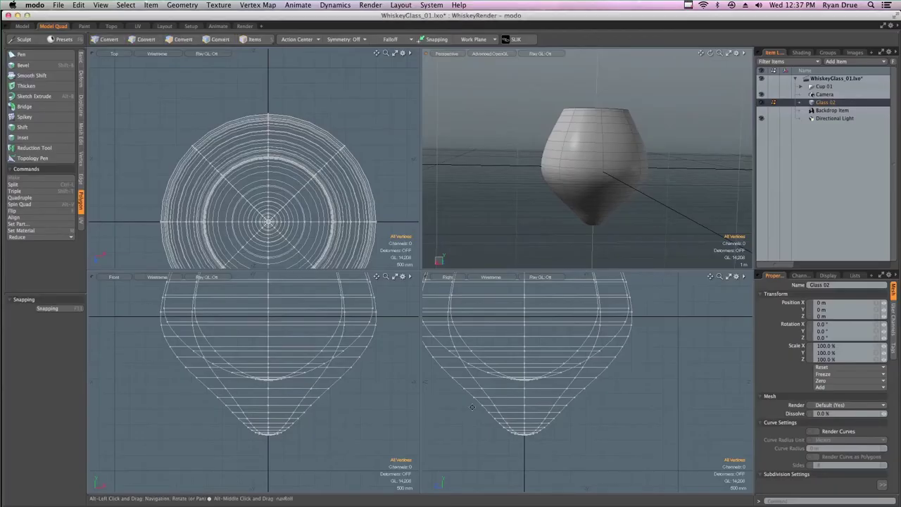
key("2")
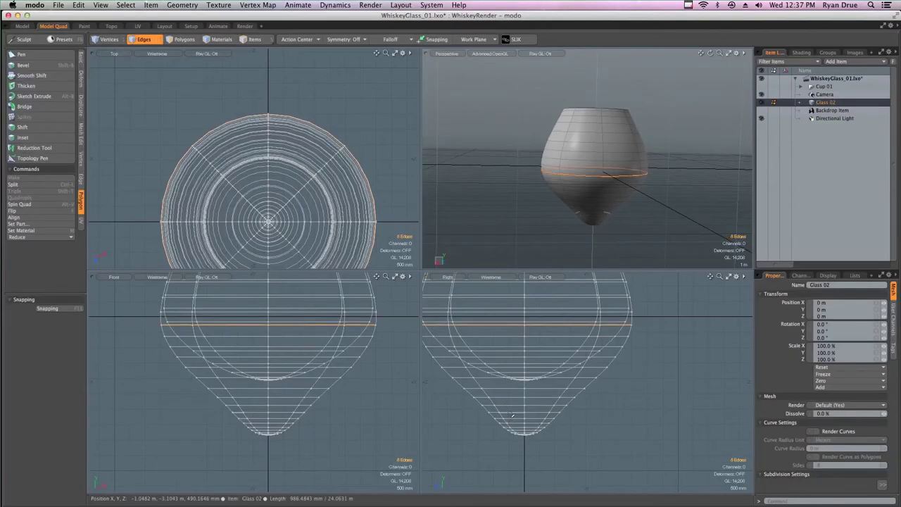
Remove two edge loops just above the pointed bottom tip of the glass mesh
left_click(514, 417)
key("KP_0")
left_click_drag(595, 180, 638, 148, "alt")
mouse_move(451, 290)
left_mouse_down("alt")
mouse_move(399, 291)
mouse_move(445, 293)
left_mouse_up("alt")
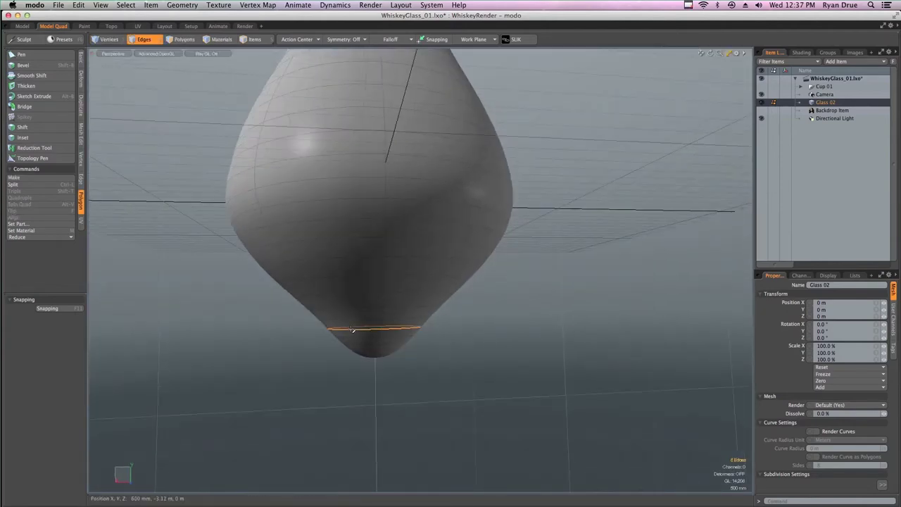
left_click_drag(352, 329, 380, 278, "alt")
key("Escape")
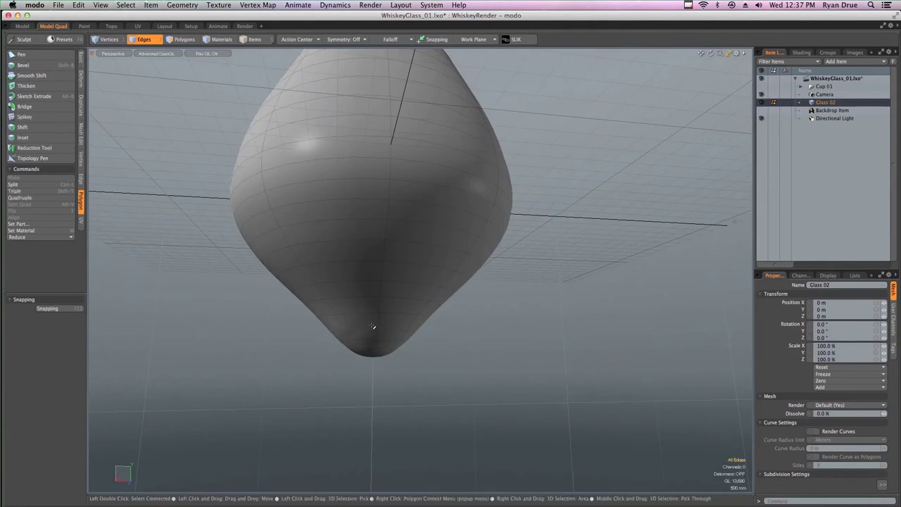
left_click(362, 329)
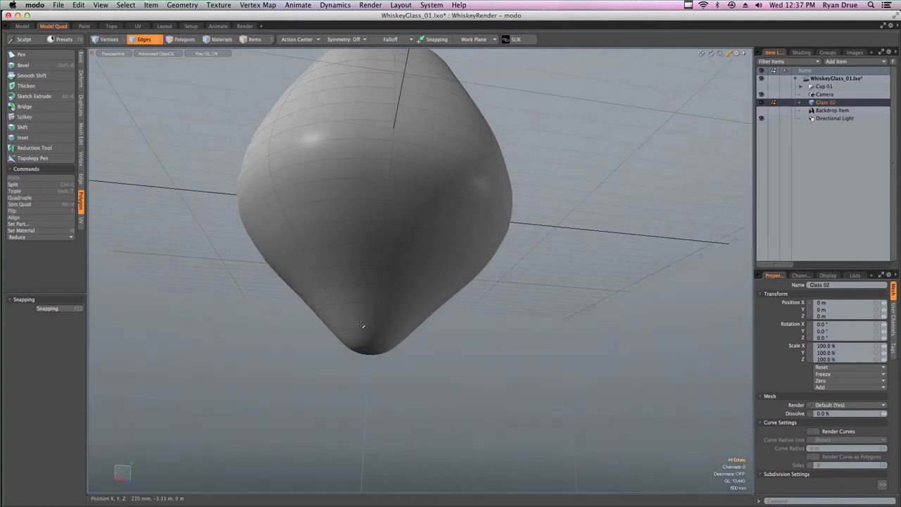
Scale the edge loop above the glass's pointed tip to 90% and raise it 10 mm
double_click(360, 305)
key("r")
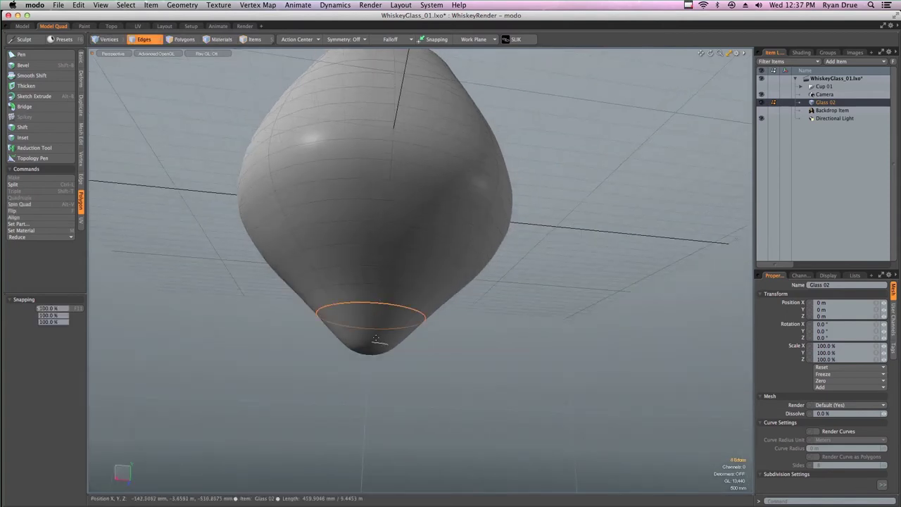
left_click_drag(372, 314, 349, 319)
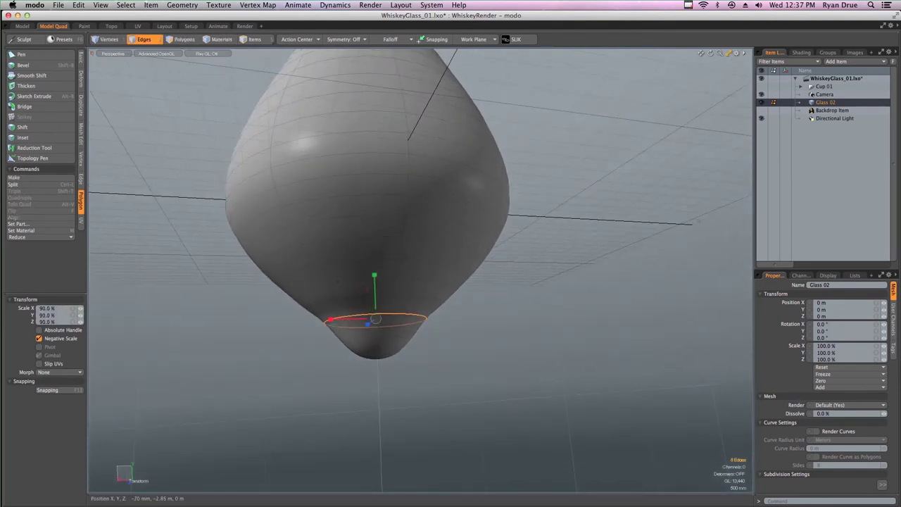
key("w")
left_click_drag(375, 279, 366, 262)
key("super+z")
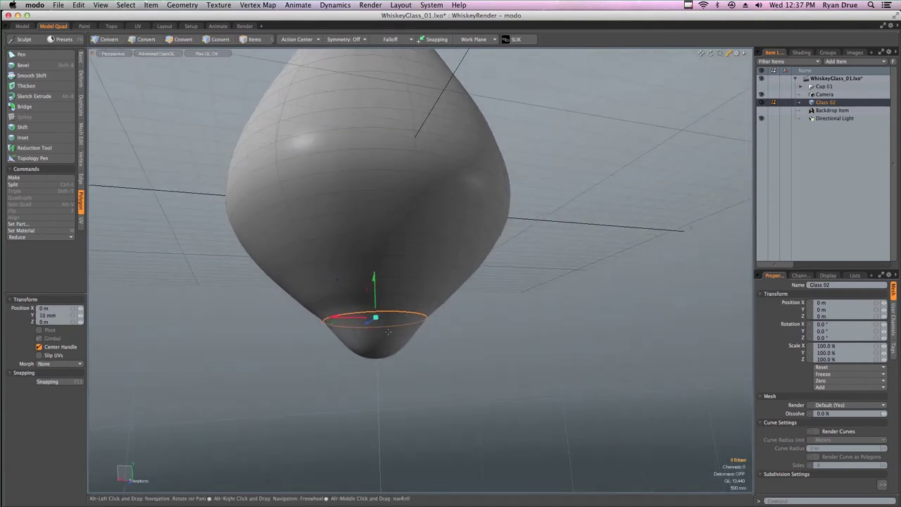
Adjust the vertical position of the next lower edge loop, closest to the glass's tip, and clear the selection
key("q")
double_click(374, 336)
key("w")
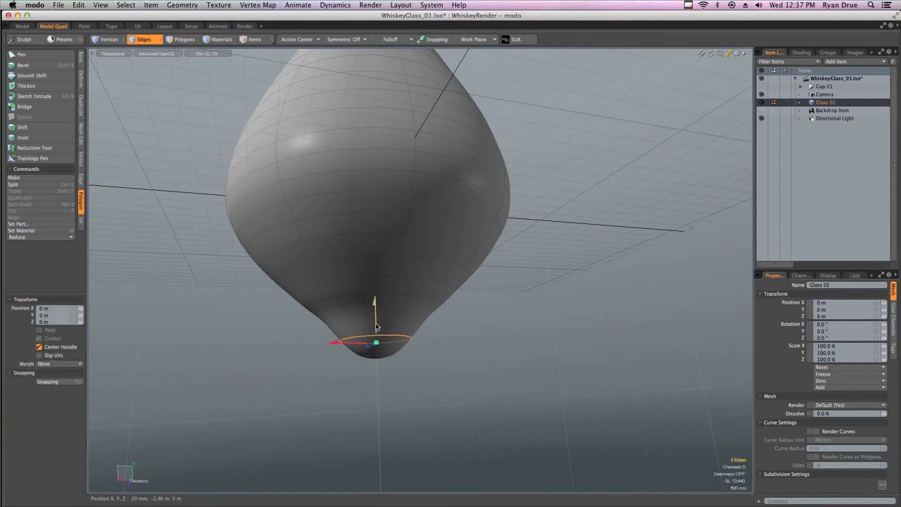
left_click_drag(374, 305, 395, 326)
scroll(395, 326, "down", 3)
scroll(362, 342, "up", 4)
key("q")
left_click(399, 393)
left_click_drag(399, 393, 345, 367, "alt")
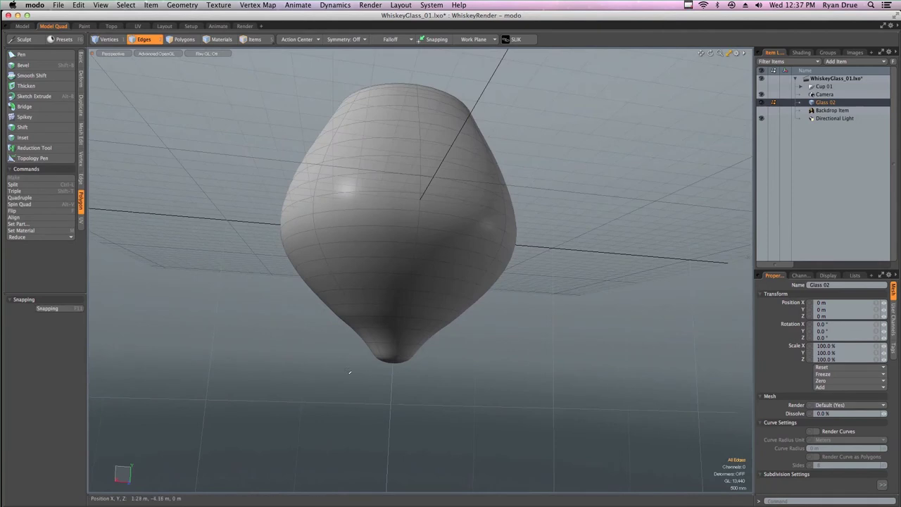
Try to narrow the edge loop just above the tip by scaling it uniformly to 60%
double_click(385, 344)
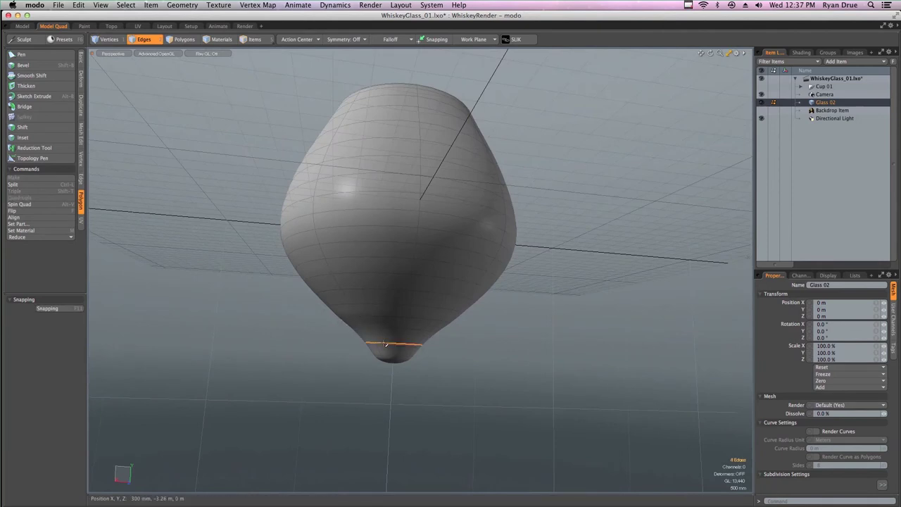
key("r")
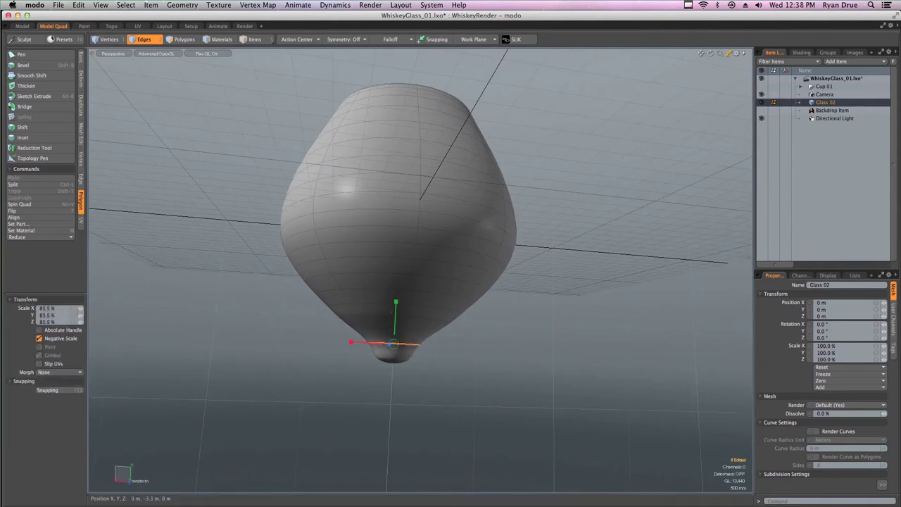
left_click_drag(373, 331, 356, 331)
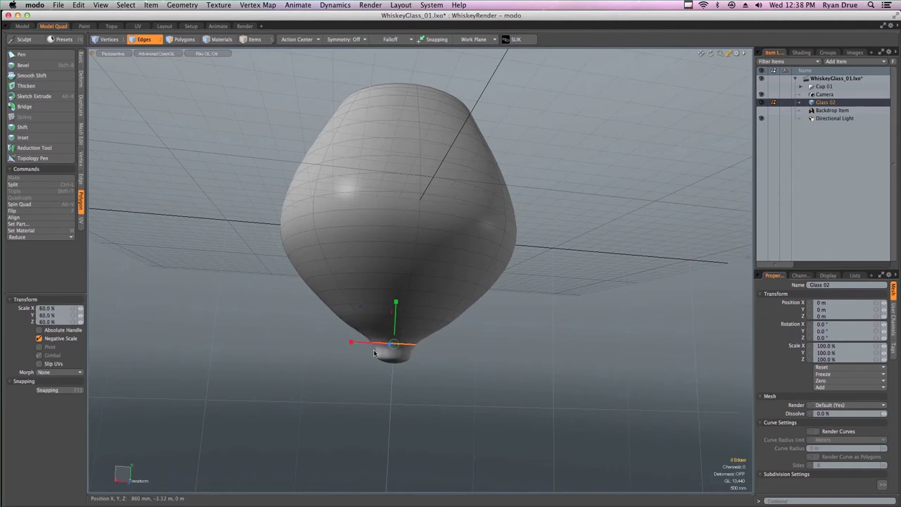
key("super+z")
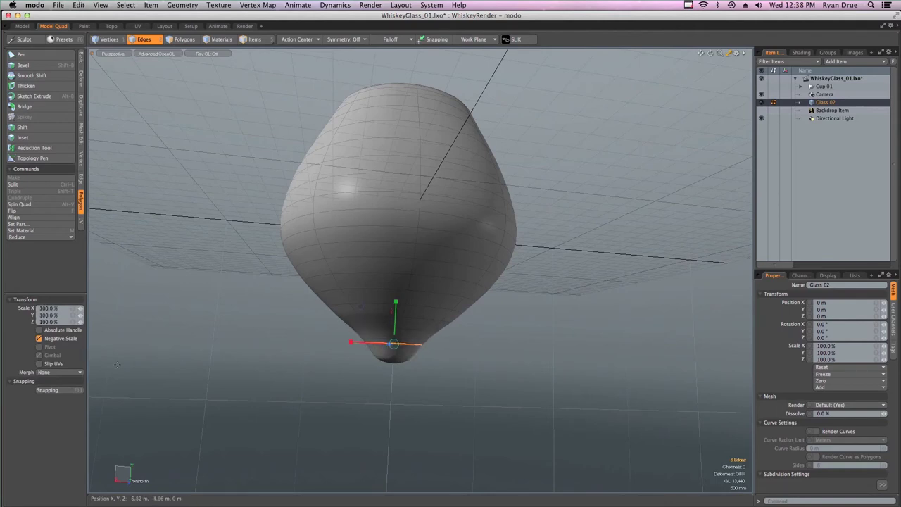
key("q")
left_click(415, 382)
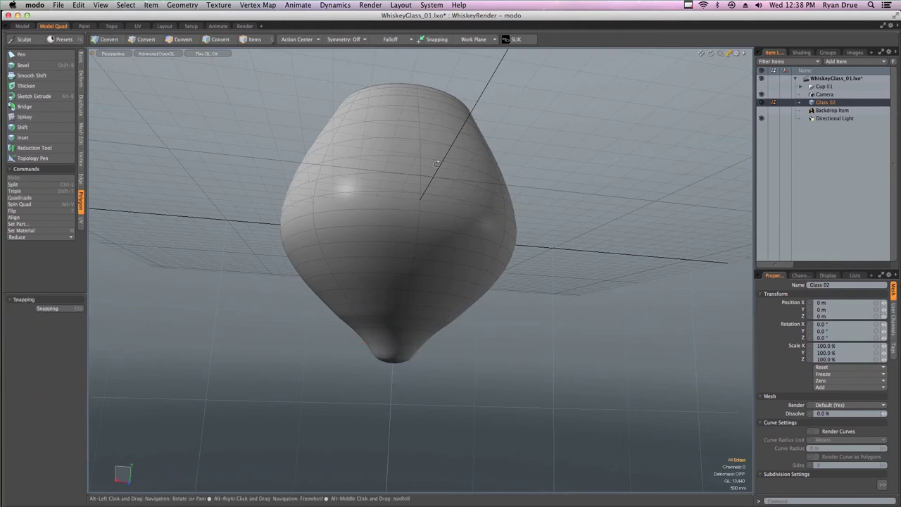
Restore the four-view layout and save the scene with the reshaped glass
left_click_drag(437, 163, 383, 240, "alt")
scroll(445, 300, "down", 5)
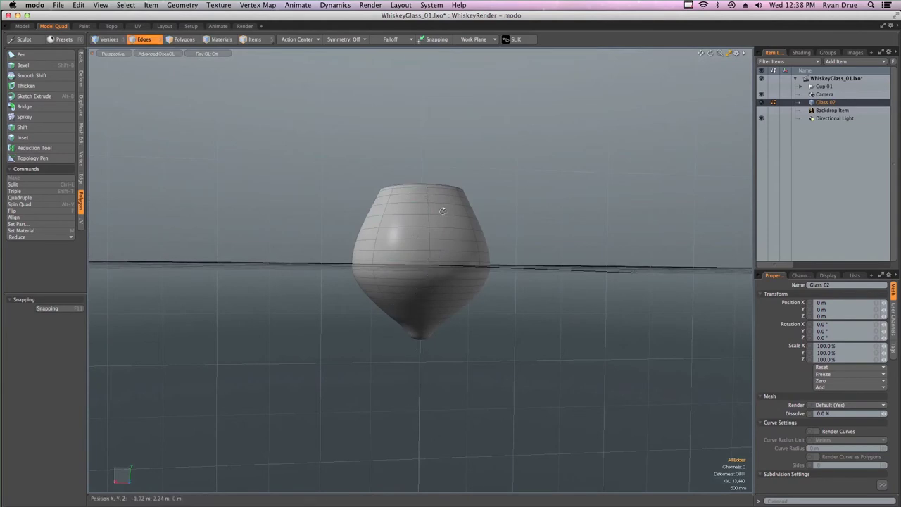
left_click_drag(434, 422, 302, 308, "alt")
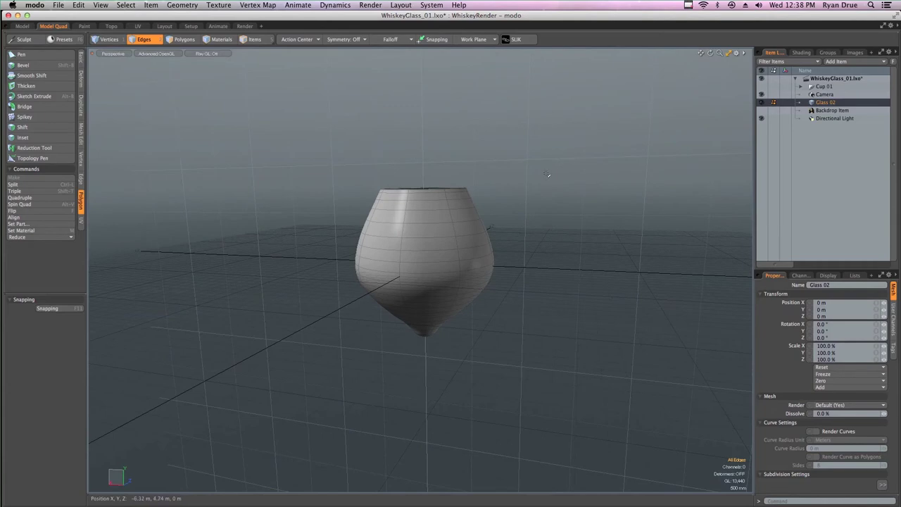
left_click_drag(547, 173, 466, 312, "alt")
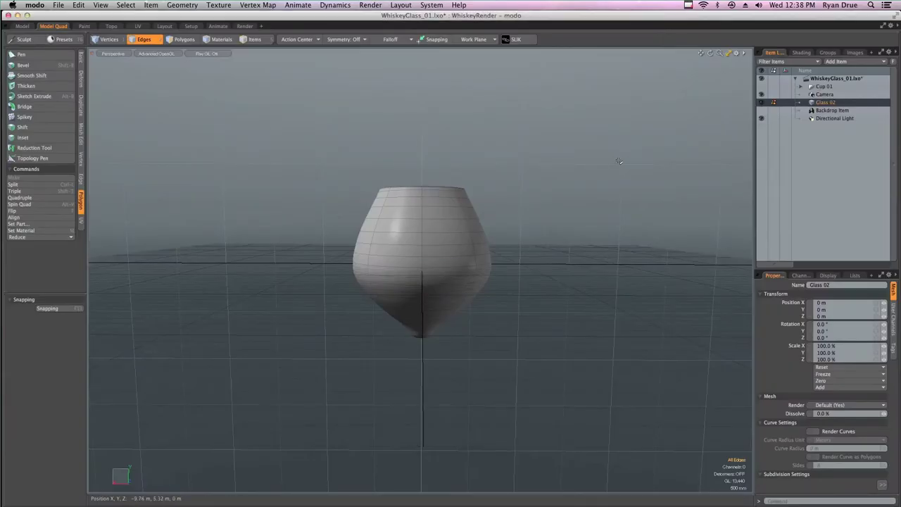
key("ctrl+space")
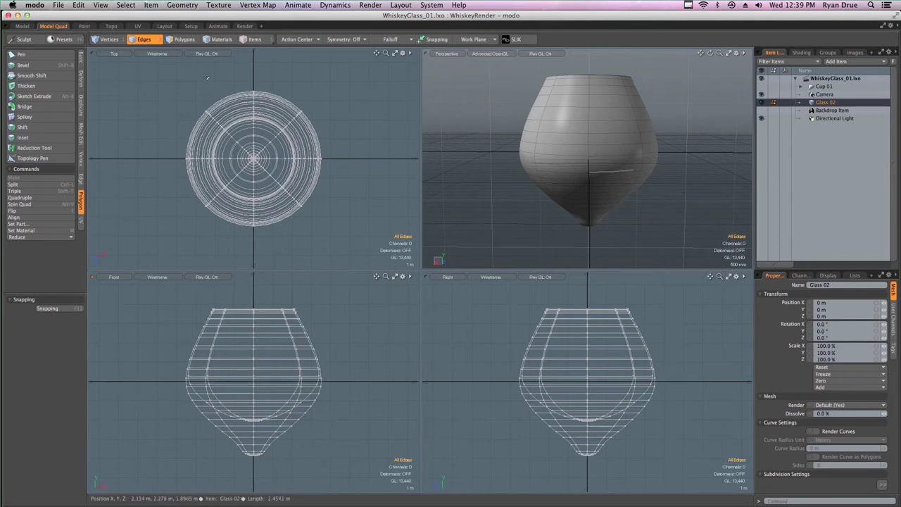
Try to tilt the glass's geometry about 42° in the front view and move it 350 mm in X and 3.1 m in Y
key("e")
left_click_drag(304, 320, 337, 366)
key("space")
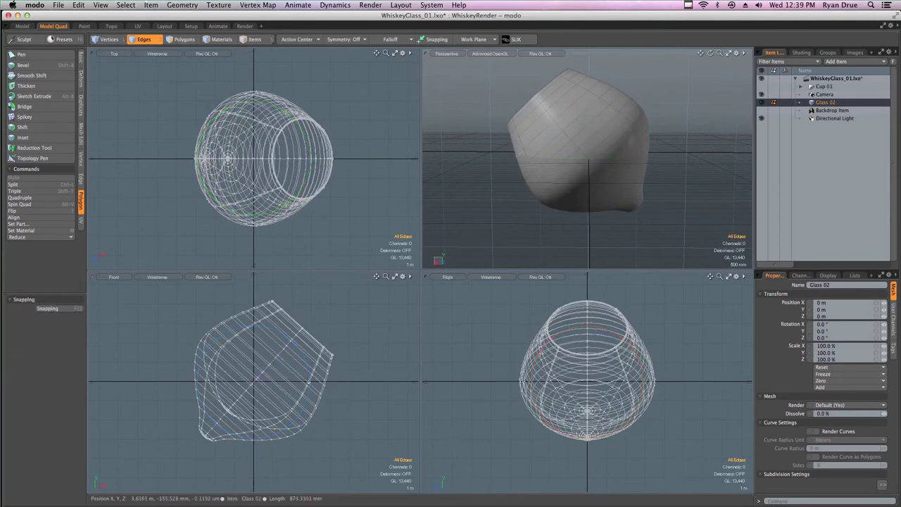
key("w")
left_click_drag(343, 310, 356, 284)
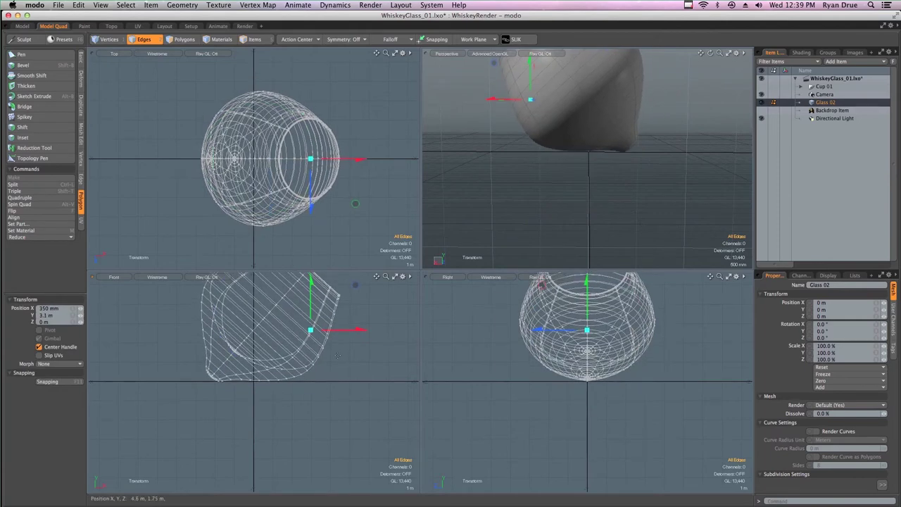
Try to rotate the tilted glass geometry back upright about the Z axis in the front view
key("e")
left_click_drag(324, 320, 278, 322)
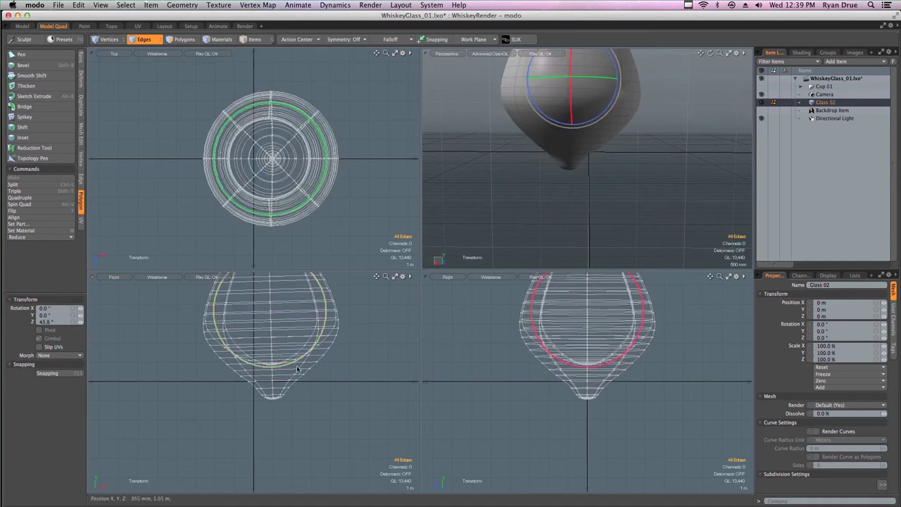
left_click_drag(338, 306, 270, 352)
key("w")
Undo all the component-level rotations and moves of the glass geometry
key("super+z")
key("super+z")
key("super+z")
key("super+z")
key("super+z")
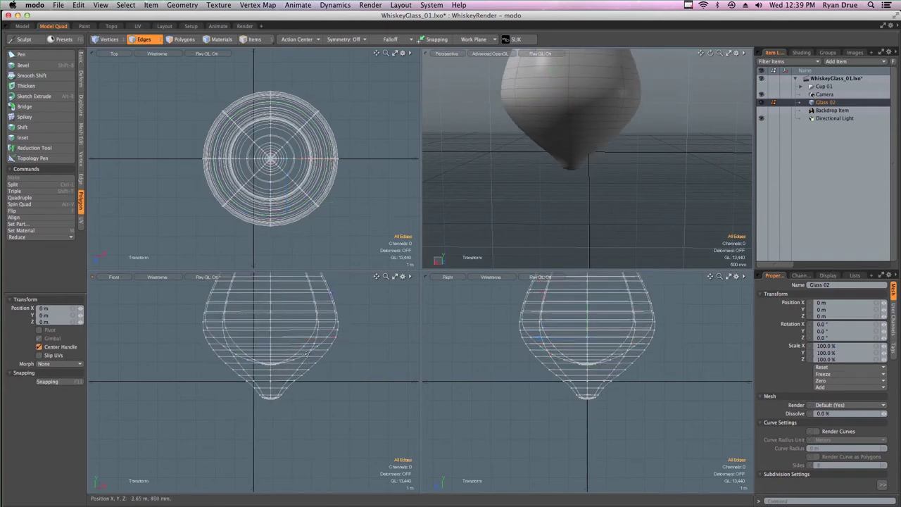
key("ctrl+z")
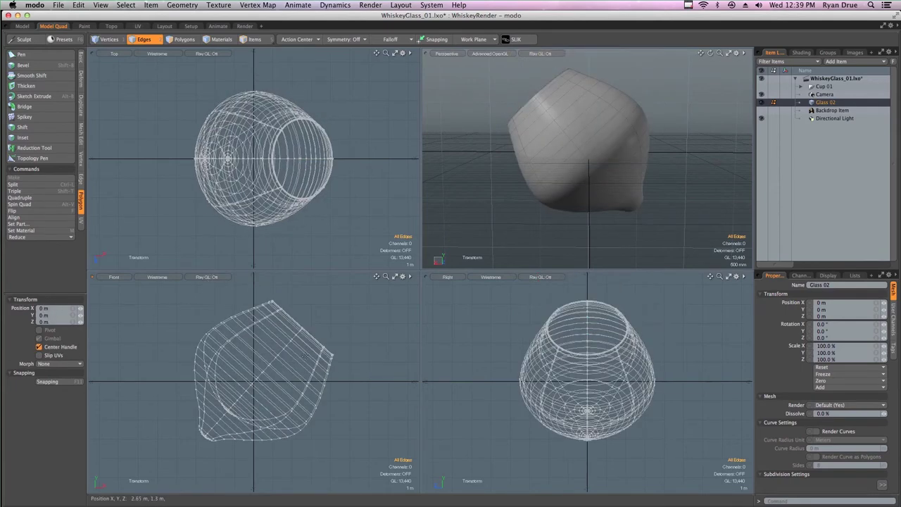
key("ctrl+z")
key("ctrl+z")
key("ctrl+s")
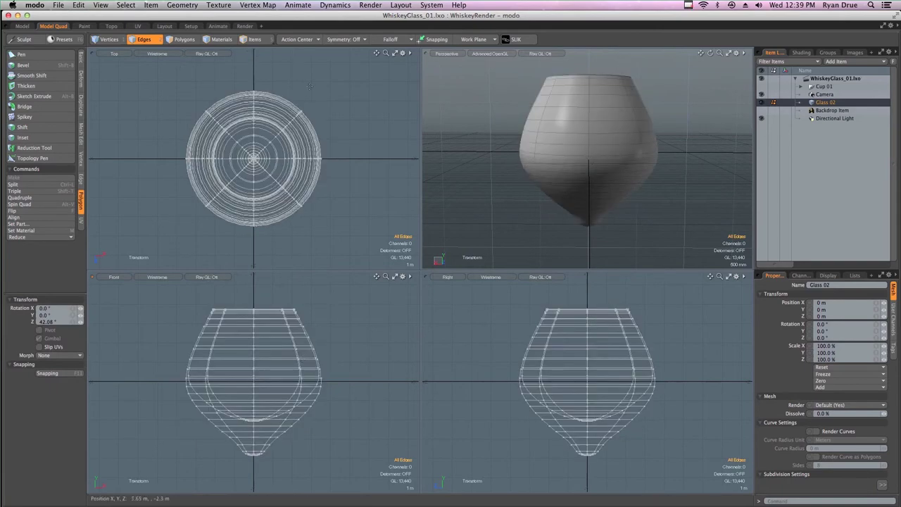
Switch to item selection and rotate Glass 02 about Z to about -41.6°
left_click(258, 41)
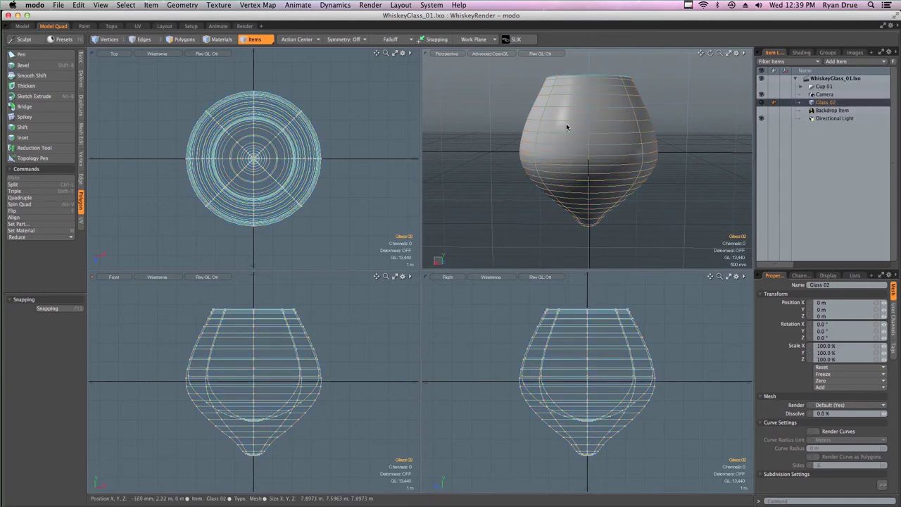
left_click(623, 127)
key("e")
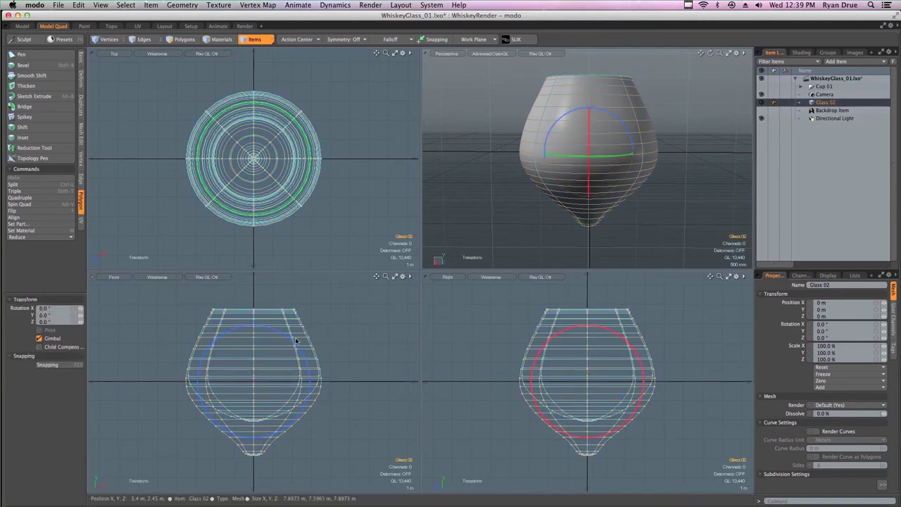
mouse_move(290, 343)
left_mouse_down()
mouse_move(320, 356)
mouse_move(338, 381)
left_mouse_up()
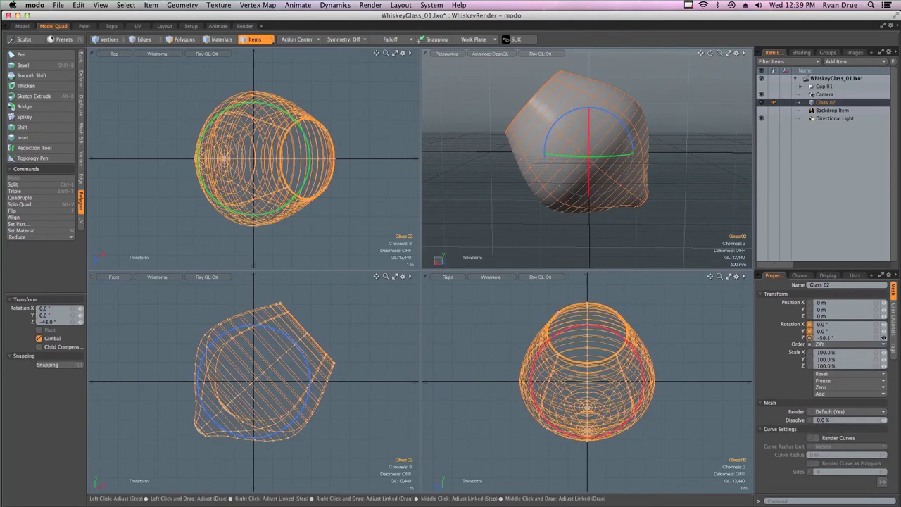
left_click_drag(884, 338, 885, 338)
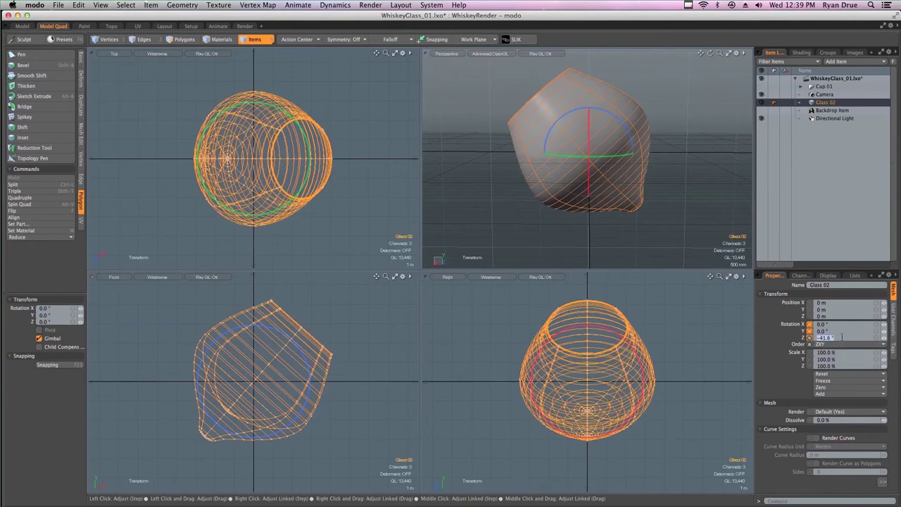
Reset the Z rotation of Glass 02 to 0° in its transform properties
type("0")
key("Return")
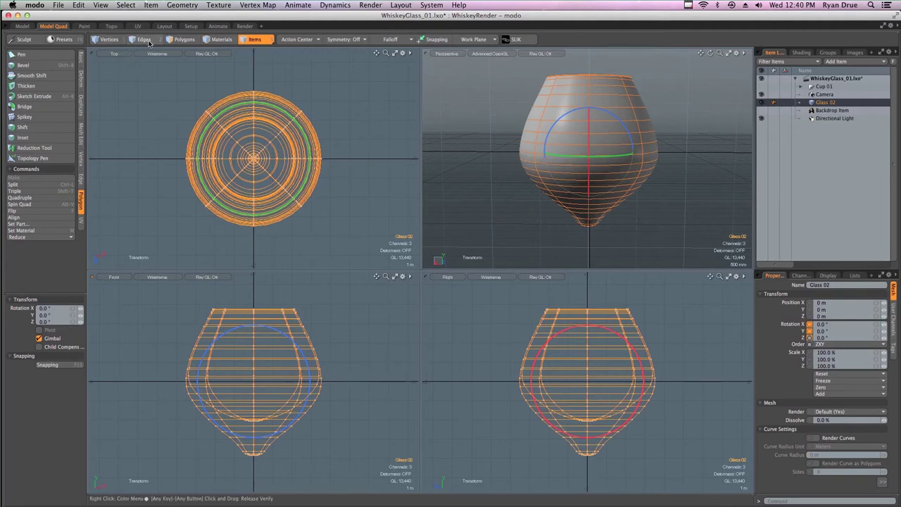
left_click(262, 340)
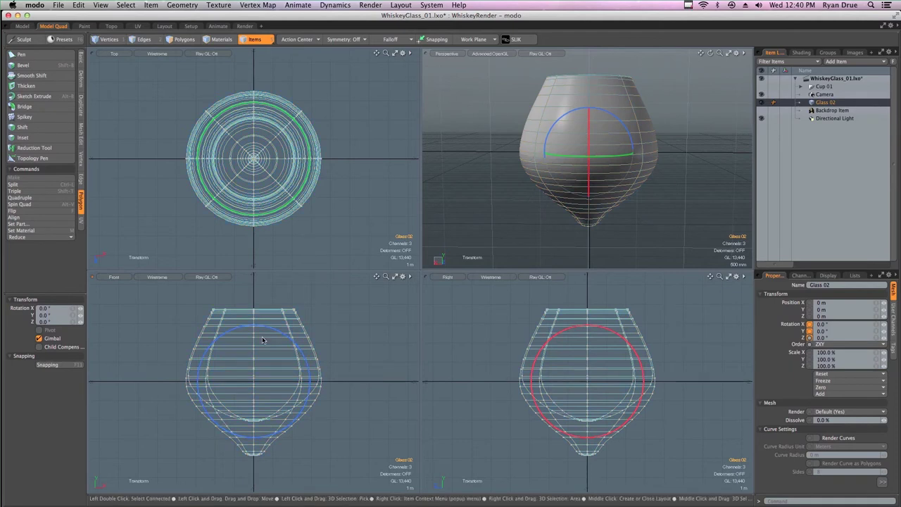
left_click(262, 341)
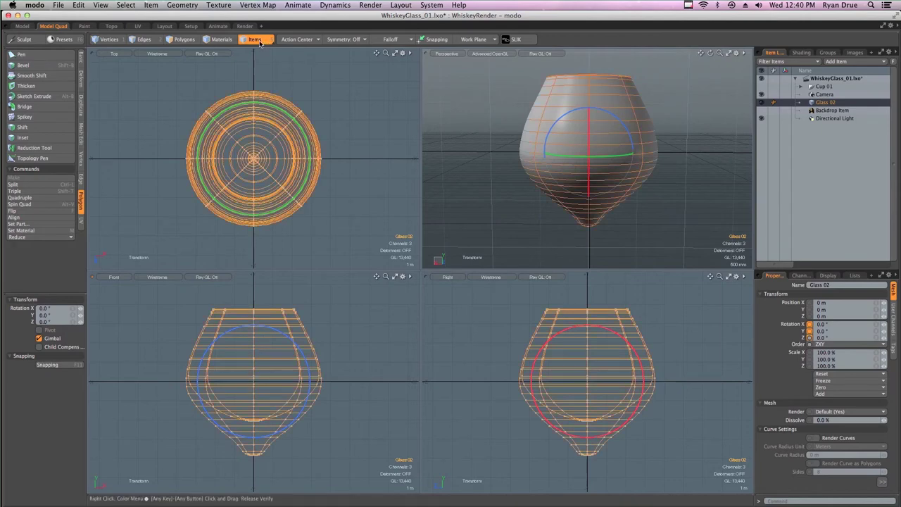
left_click(329, 288)
left_click(262, 341)
left_click(328, 288)
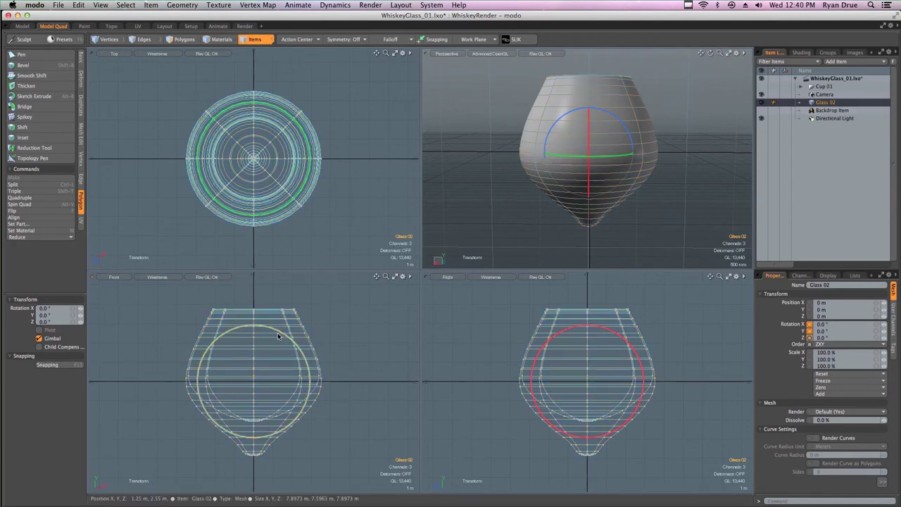
Tilt the Glass 02 item in the front view to a Z rotation of about -45°
left_click_drag(274, 333, 300, 357)
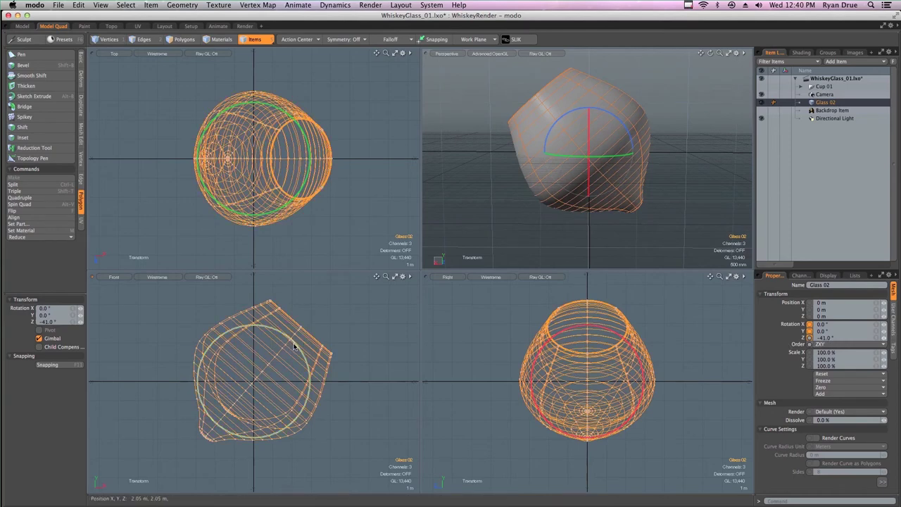
left_click_drag(297, 343, 300, 352)
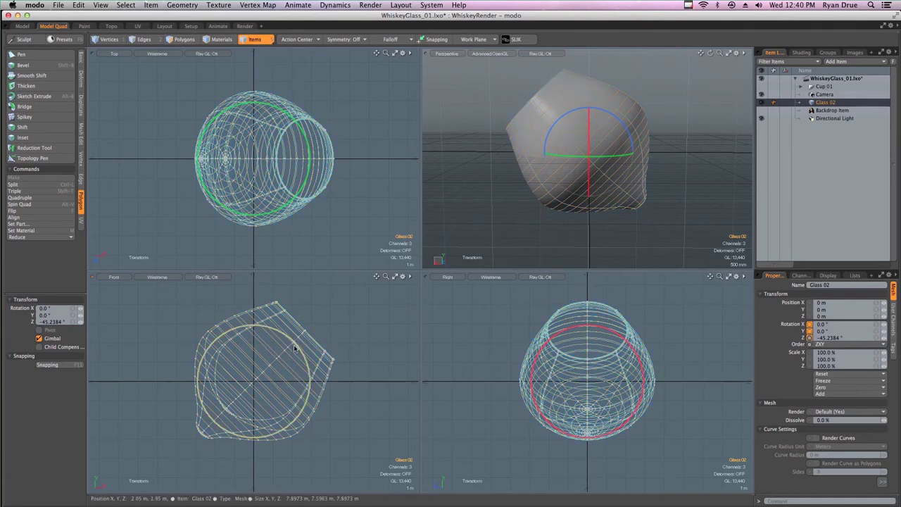
mouse_move(295, 342)
left_mouse_down()
mouse_move(293, 307)
mouse_move(280, 331)
mouse_move(306, 369)
mouse_move(322, 336)
mouse_move(312, 337)
left_mouse_up()
Rest tilted Glass 02 on the ground line at X 400 mm and Y 3.04 m, refining its Z rotation to about -43.27°
key("w")
scroll(303, 313, "up", 3)
key("e")
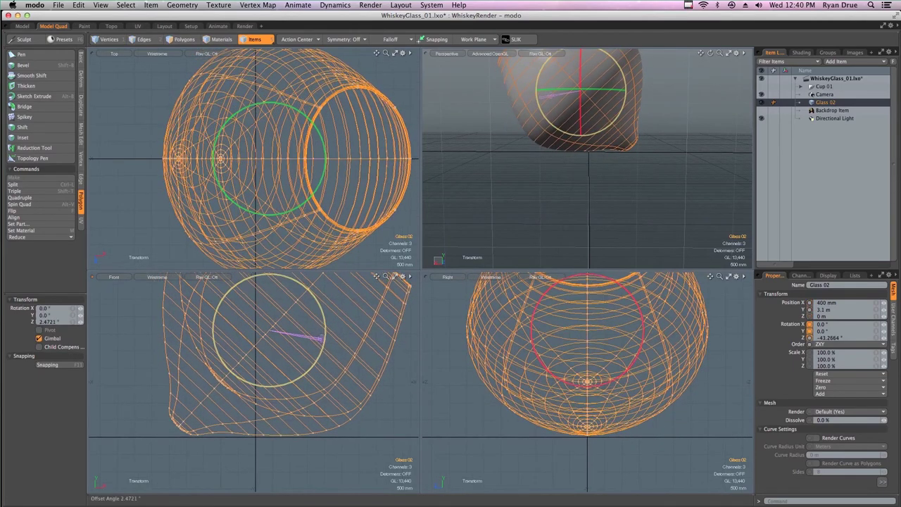
key("w")
left_click_drag(269, 314, 269, 322)
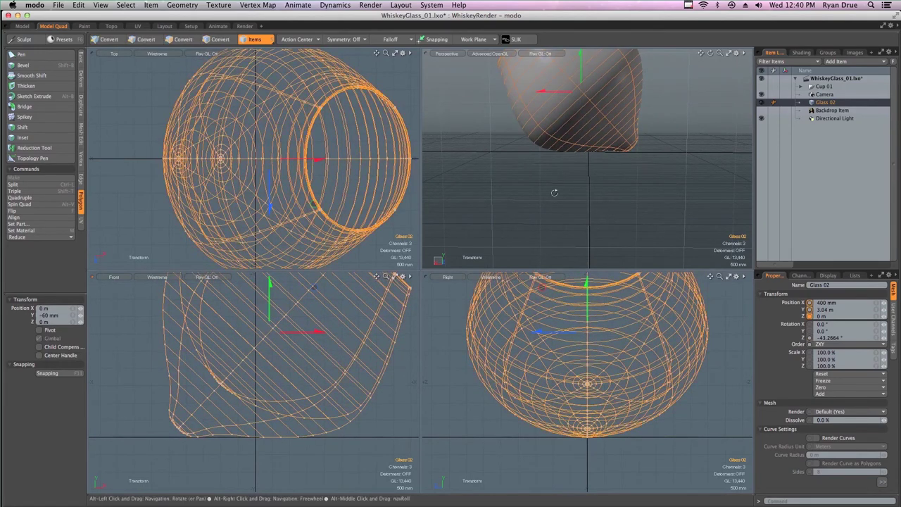
Leave the transform tool, select Glass 02 and set its X position to 0 m
left_click_drag(362, 383, 341, 388, "ctrl+alt")
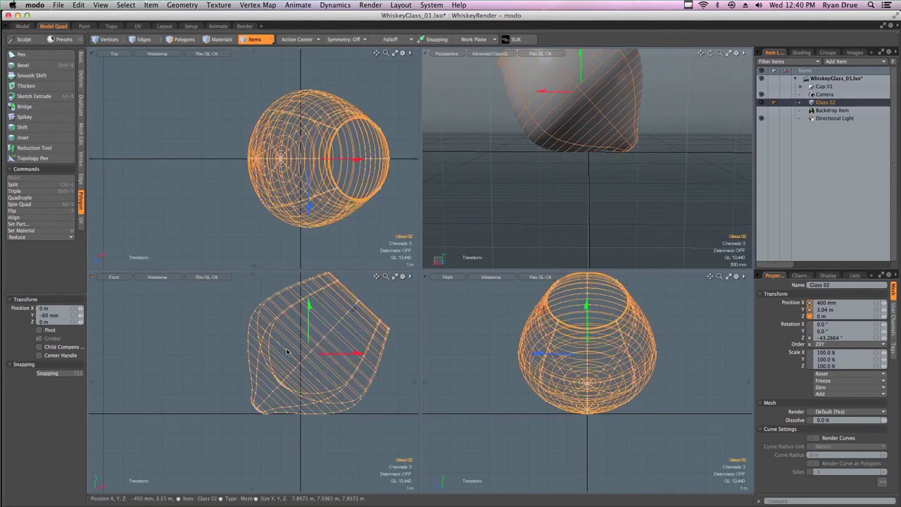
key("space")
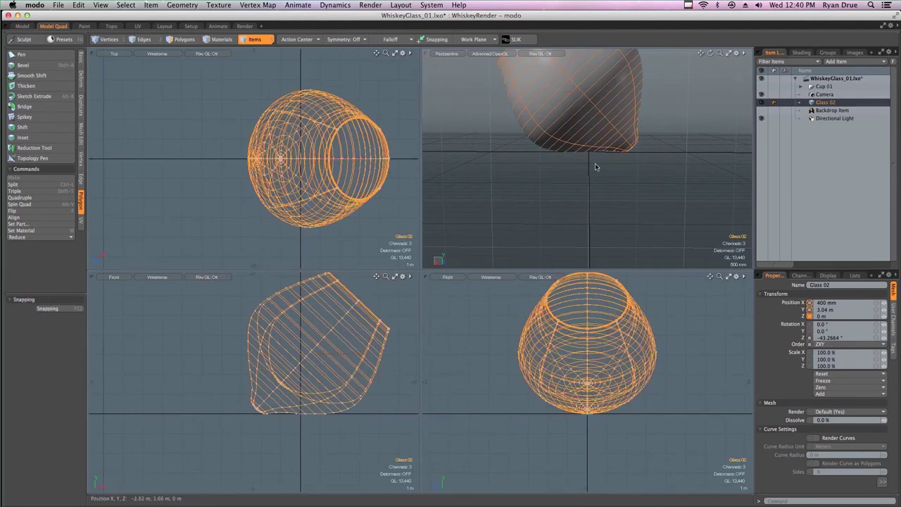
left_click_drag(595, 167, 676, 161, "alt")
left_click(808, 289)
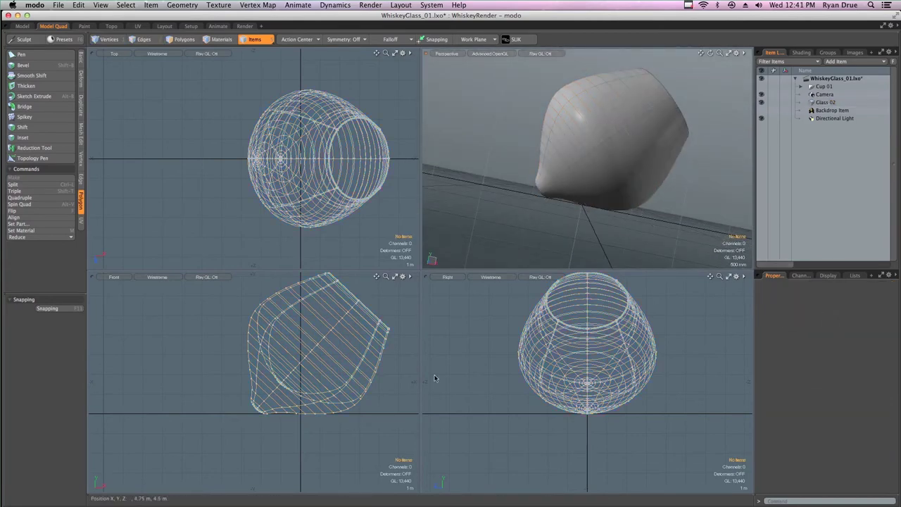
left_click_drag(315, 410, 368, 429, "ctrl+alt")
left_click_drag(327, 378, 283, 354, "ctrl+alt")
left_click(639, 173)
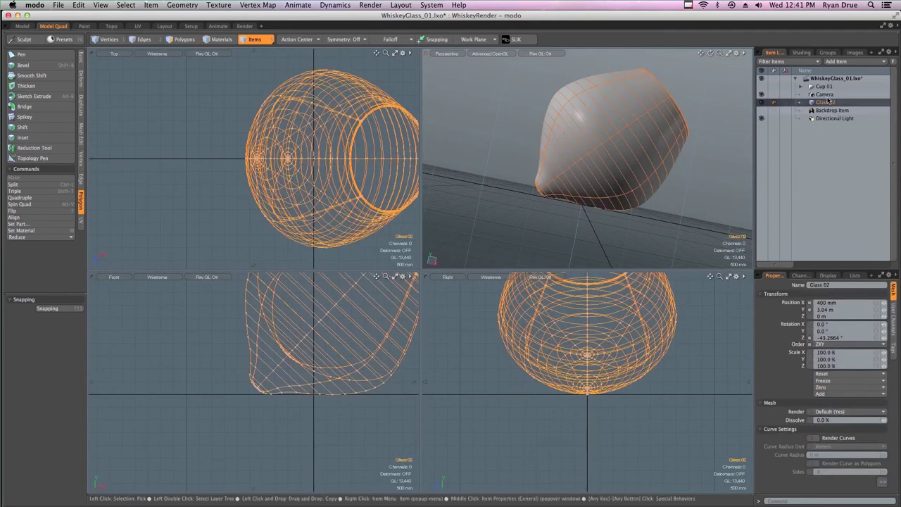
left_click(837, 302)
type("0")
key("Return")
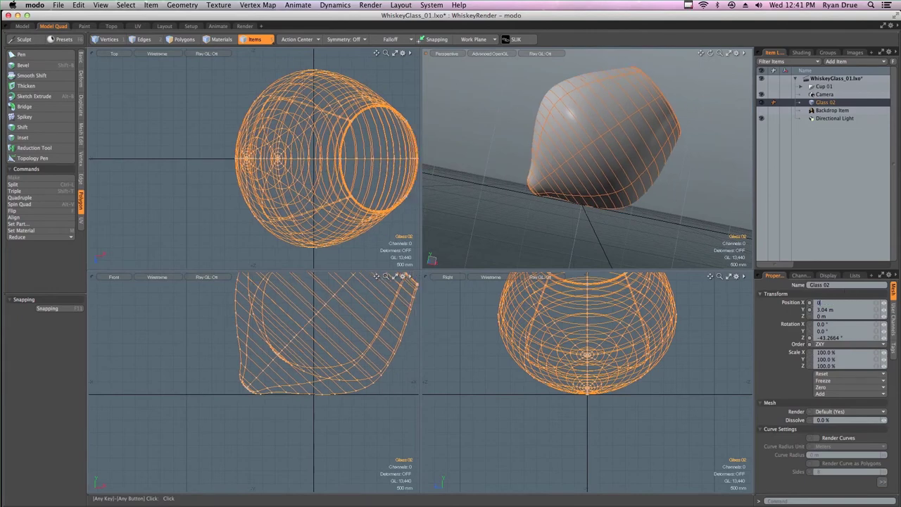
Try zeroing Glass 02's Y position and Z rotation, and undo both changes
type("0")
key("Return")
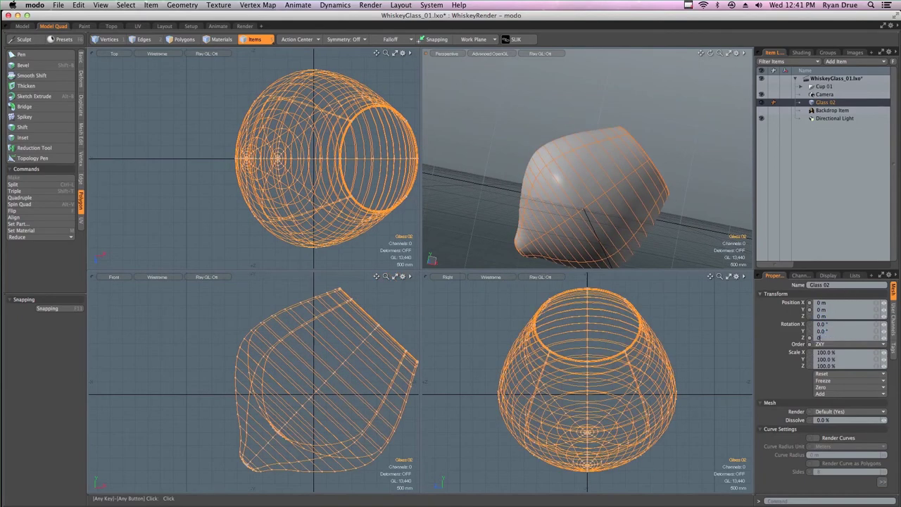
type("0")
key("Return")
key("super+shift+z")
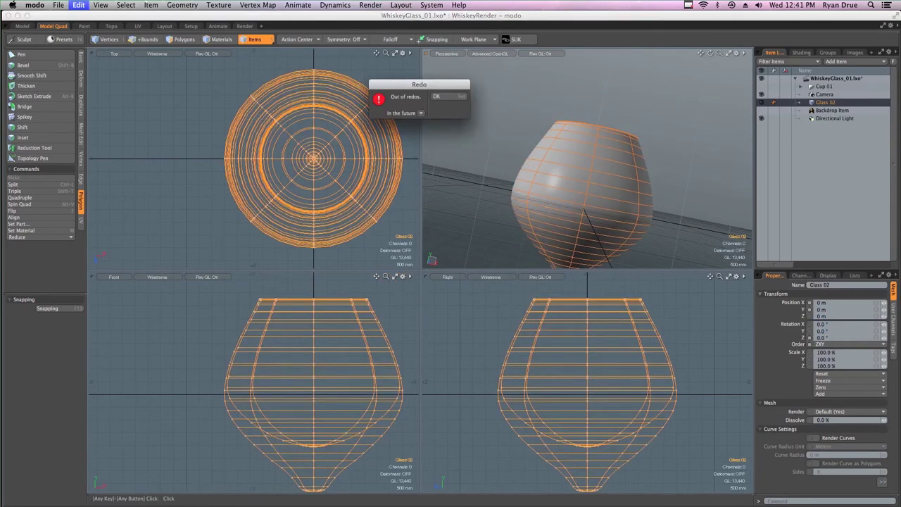
left_click(447, 97)
key("super+z")
key("super+z")
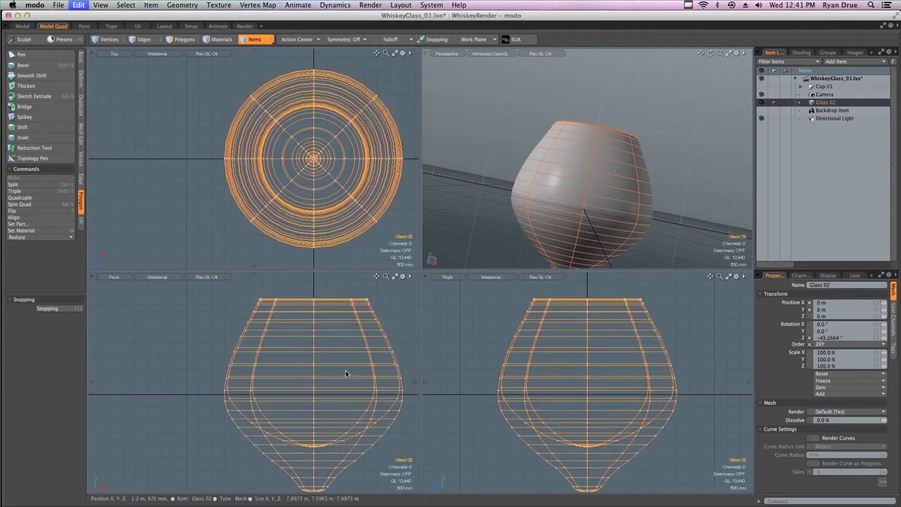
Look into the glass in an enlarged perspective view and select the central polygons at the inner bottom in polygon mode
scroll(487, 140, "down", 5)
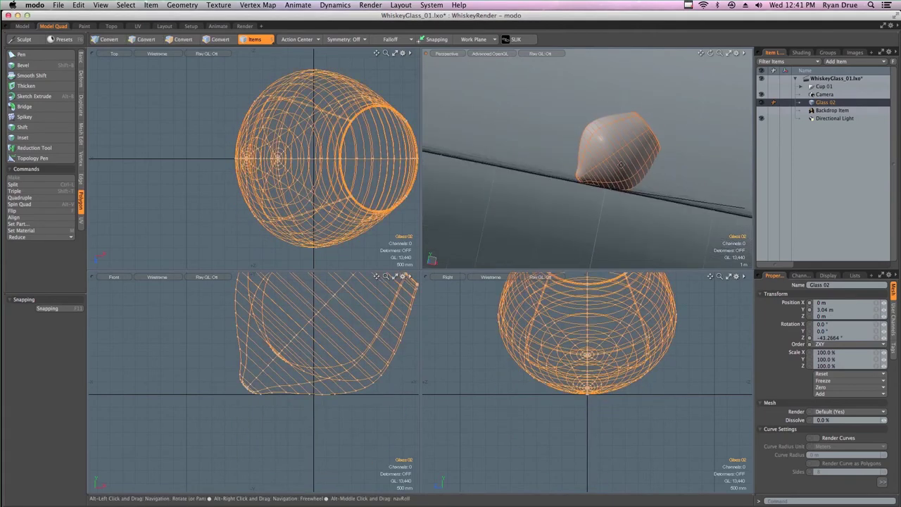
left_click_drag(487, 139, 566, 199, "alt")
left_click(521, 244)
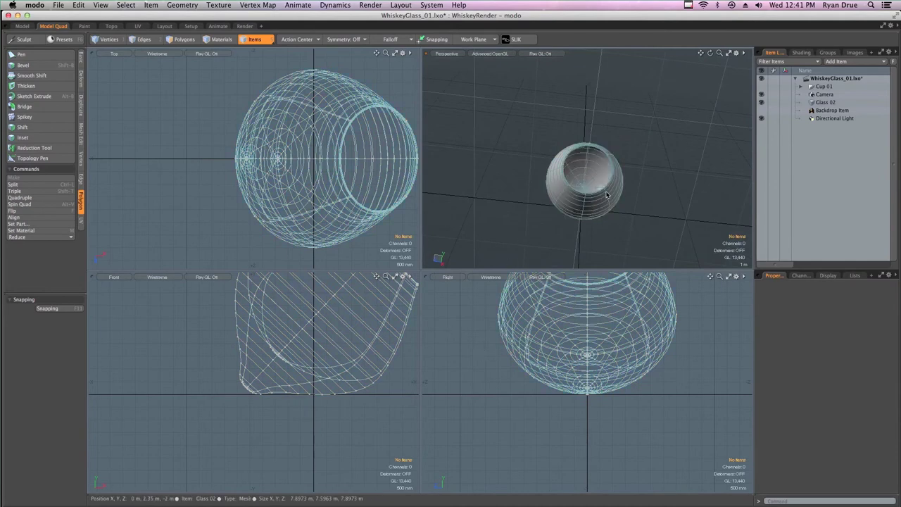
key("ctrl+space")
left_click_drag(437, 278, 460, 324, "ctrl+alt")
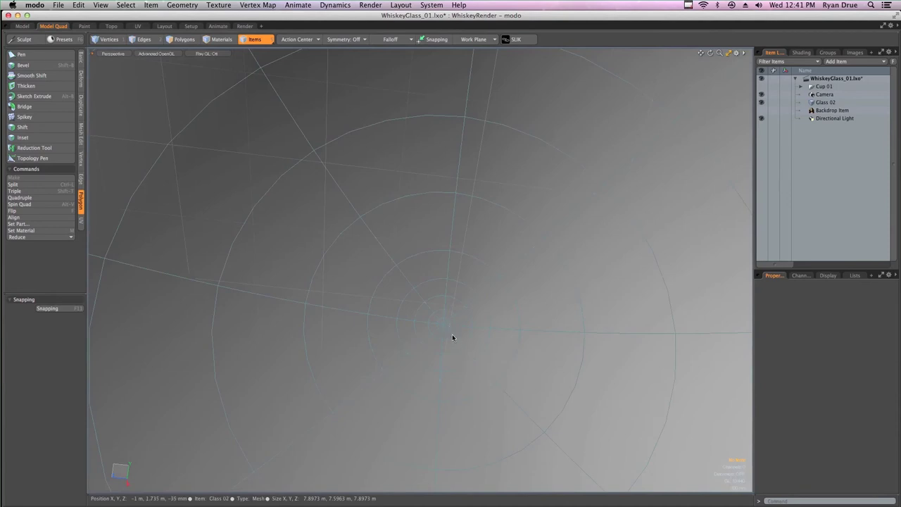
key("3")
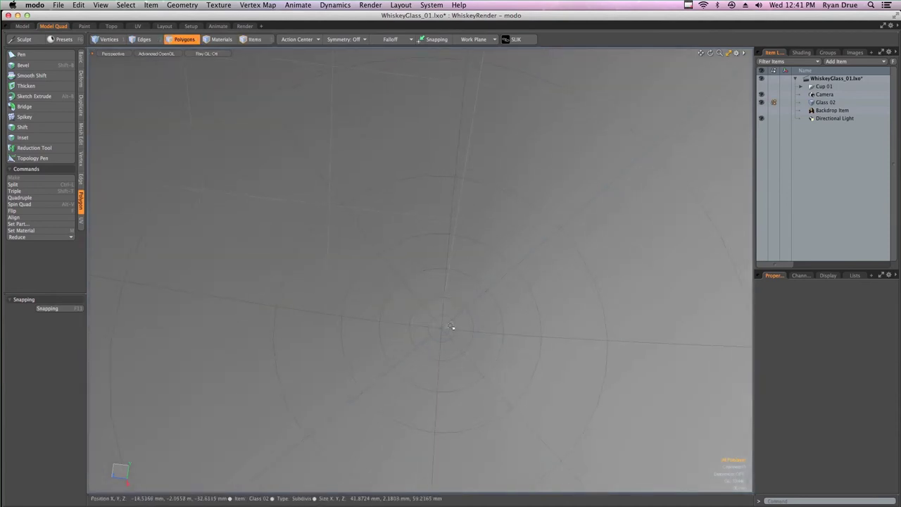
left_click(446, 335)
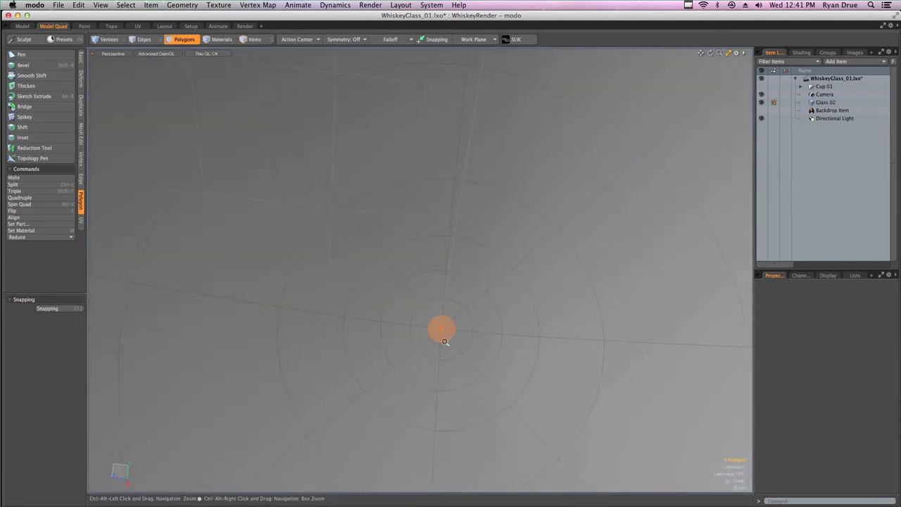
left_click_drag(446, 340, 402, 326, "ctrl+alt")
Grow the polygon selection from the inner bottom outward until it covers the glass's interior wall up near the rim
key("shift+Up")
key("shift+Up")
key("shift+Up")
key("shift+Up")
key("shift+Up")
key("shift+Up")
key("shift+Up")
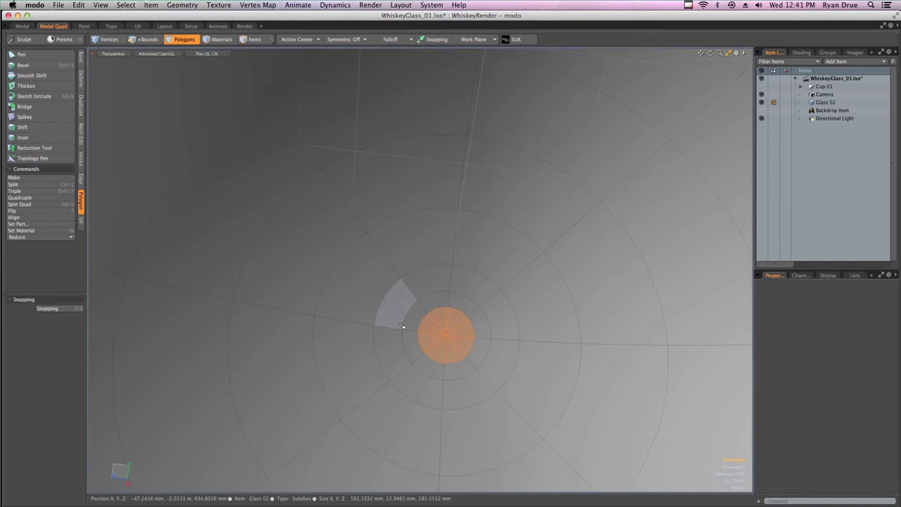
scroll(519, 274, "down", 8)
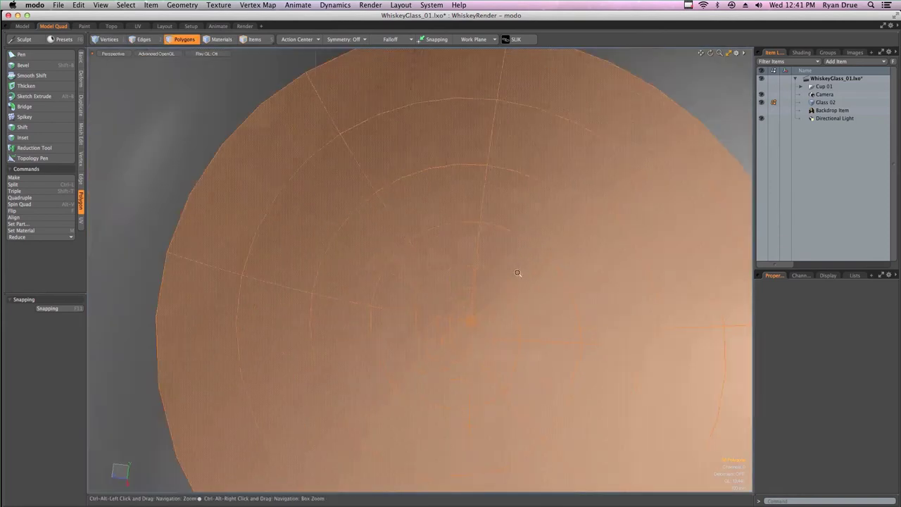
scroll(548, 311, "down", 4)
left_click_drag(541, 337, 649, 210, "alt+shift")
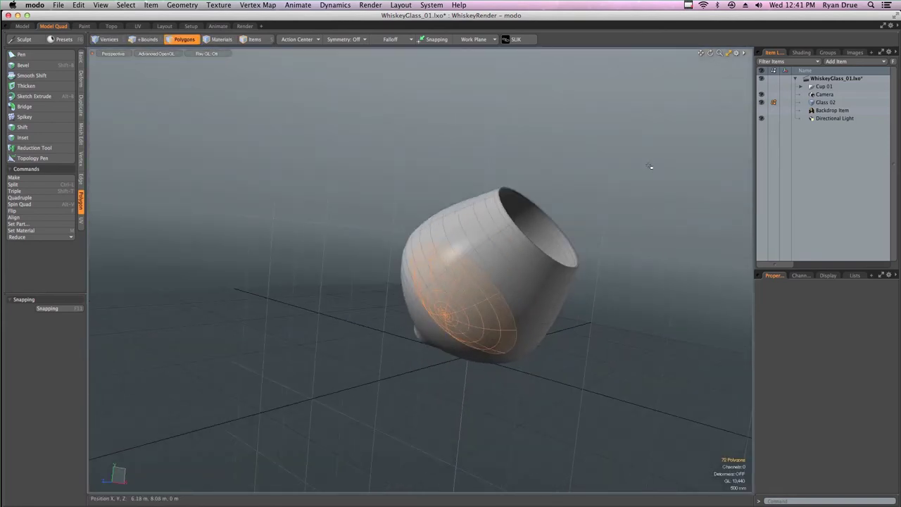
key("shift+Up")
key("shift+Up")
key("shift+Up")
key("shift+Up")
key("shift+Up")
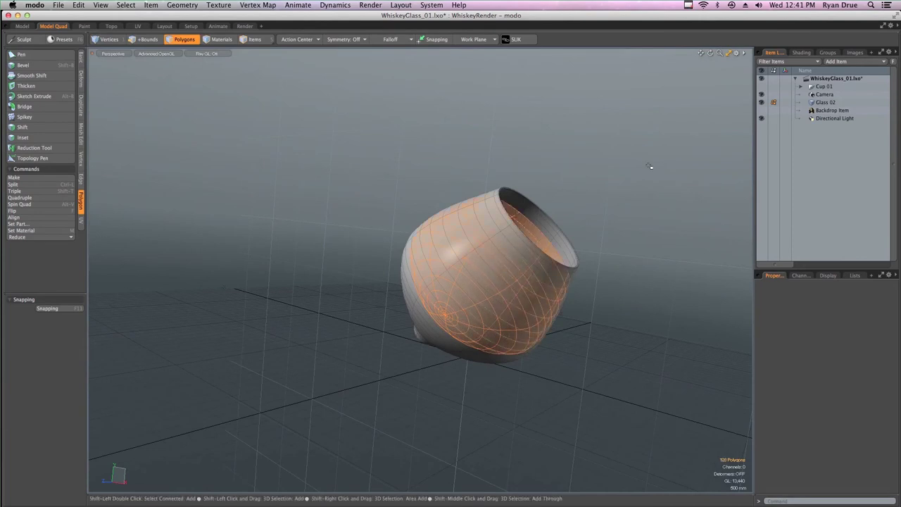
Copy the selected interior polygons into a new mesh item, return to the four-view layout and hide Glass 02
left_click_drag(648, 165, 548, 293, "alt")
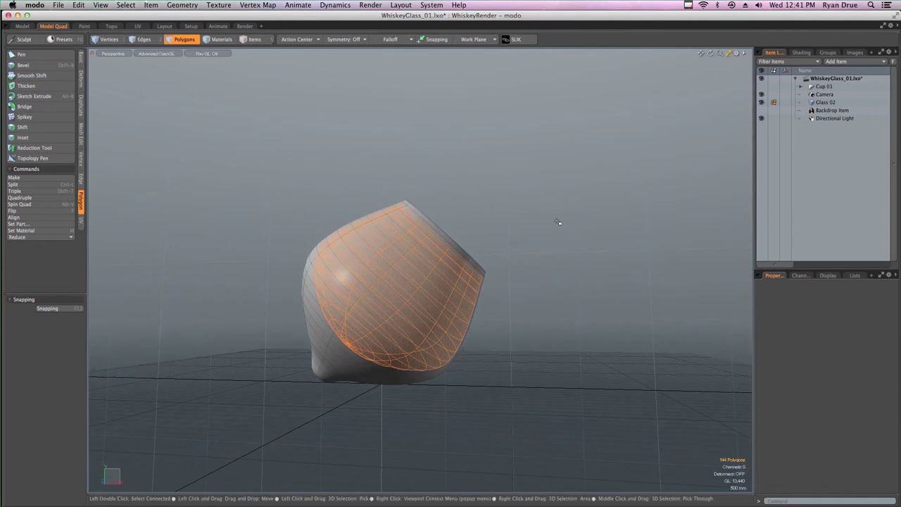
key("n")
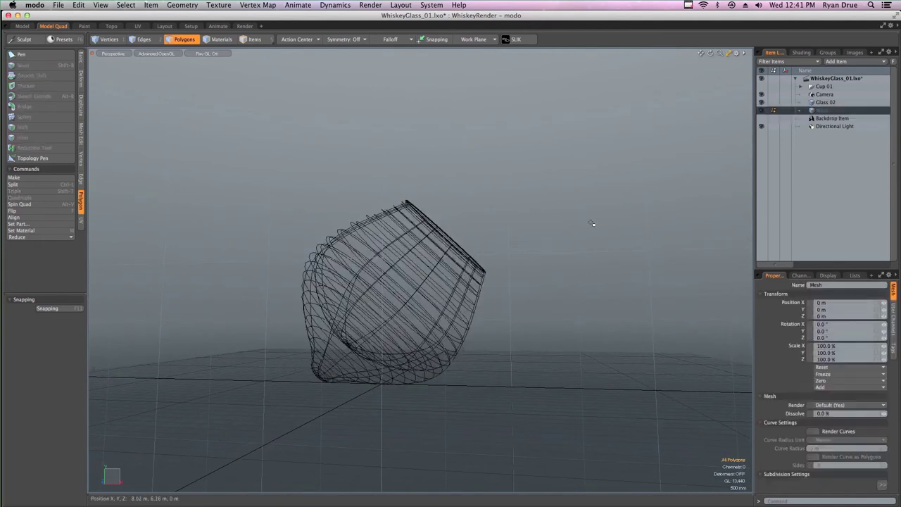
key("super+v")
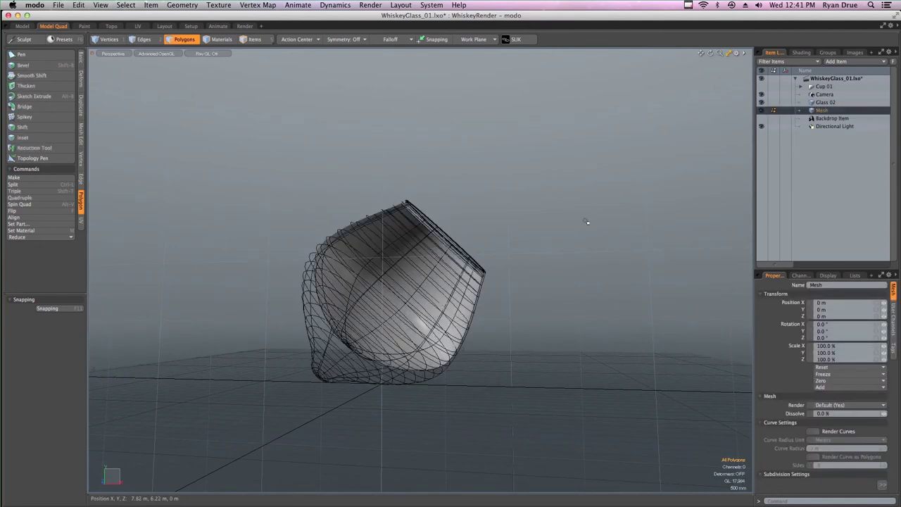
key("ctrl+space")
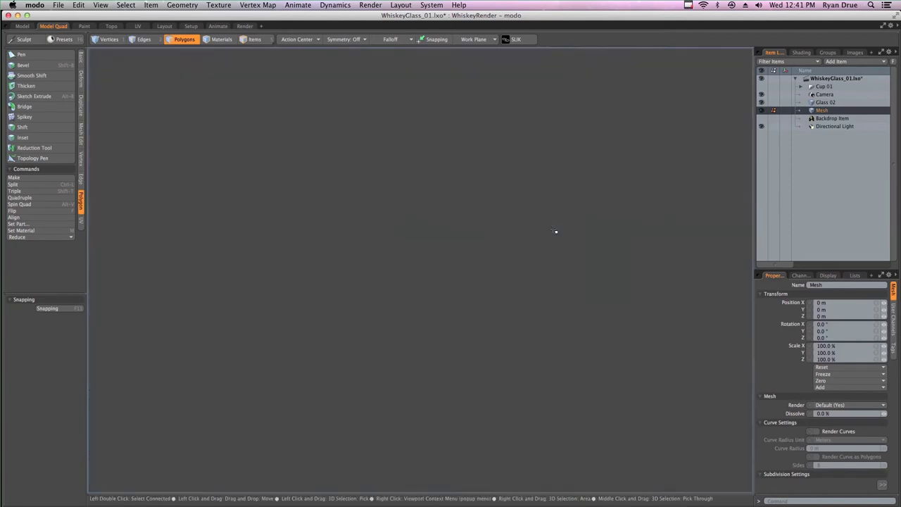
left_click_drag(638, 152, 630, 161, "alt+shift")
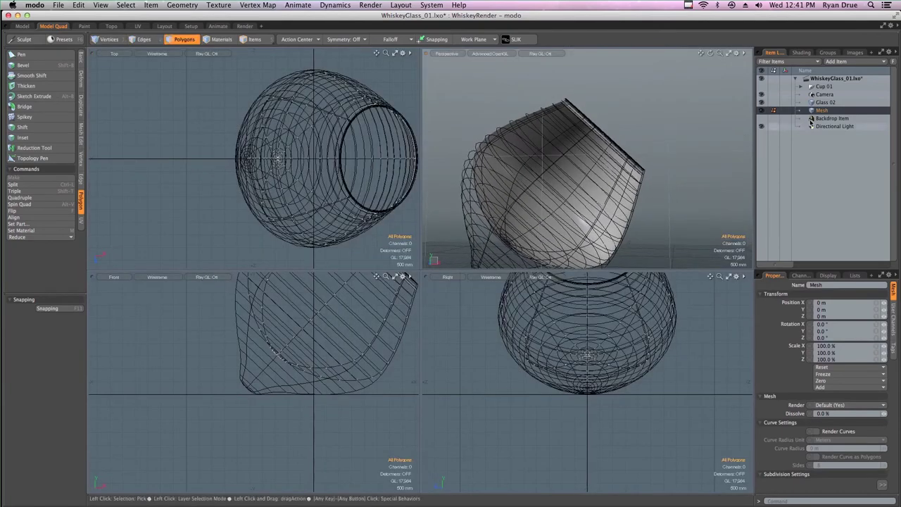
left_click(762, 103)
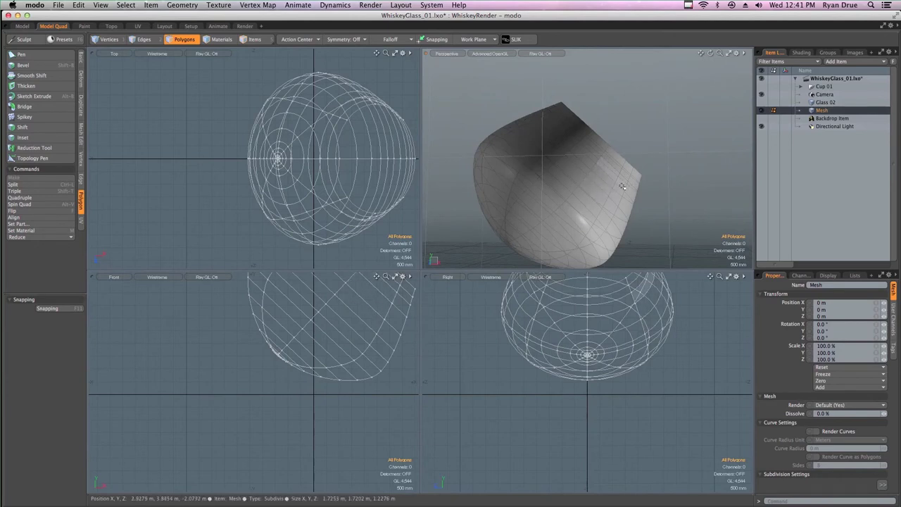
Flip the polygons of the copied interior mesh so its surface faces outward
key("f")
left_click_drag(410, 317, 383, 383, "alt+shift")
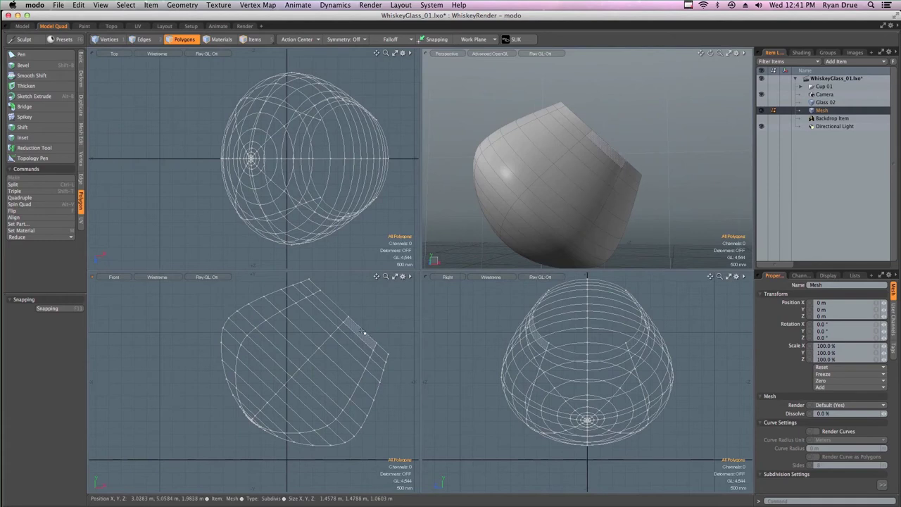
left_click(338, 363)
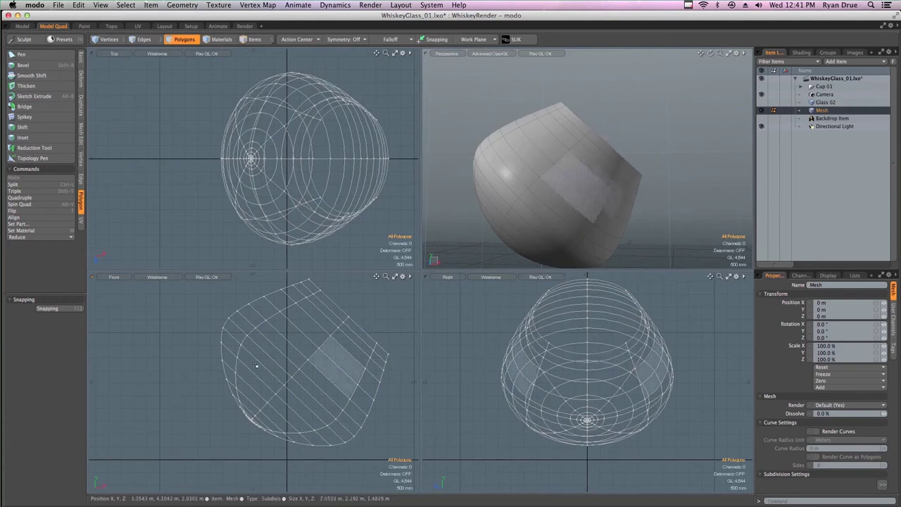
left_click(256, 364)
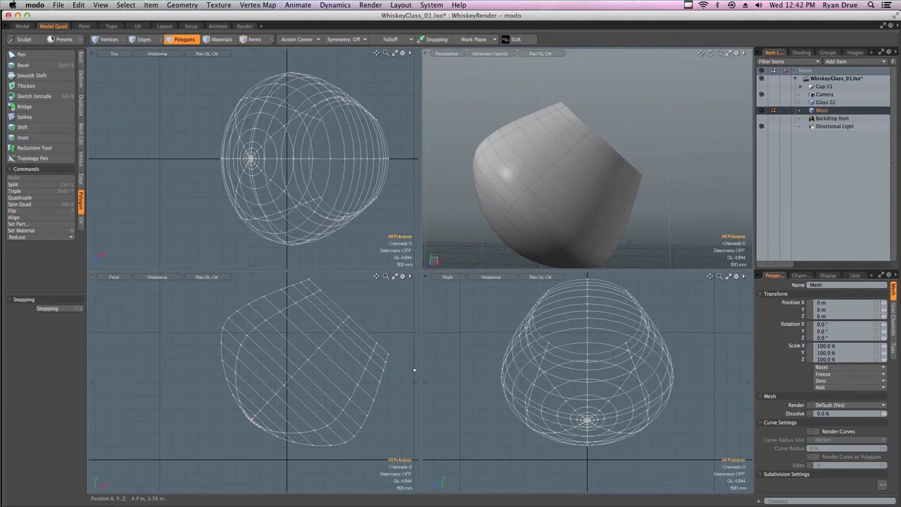
Select the edge loop around the mesh's opening, try capping it with a polygon, and undo the cap
key("2")
double_click(611, 146)
key("p")
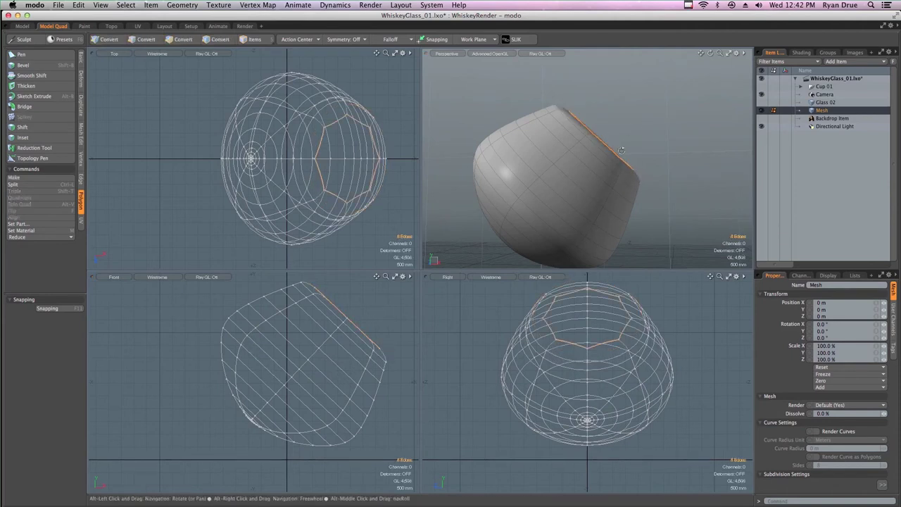
left_click_drag(611, 145, 634, 150, "alt")
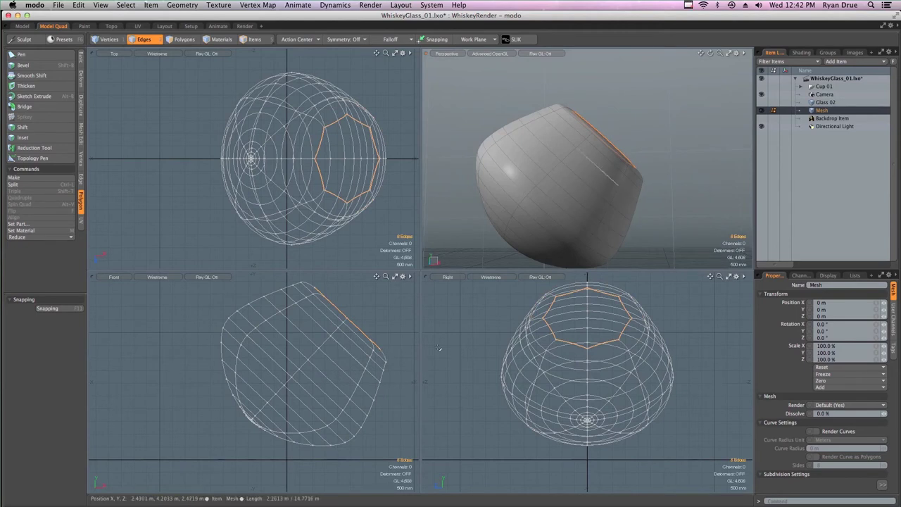
key("super+z")
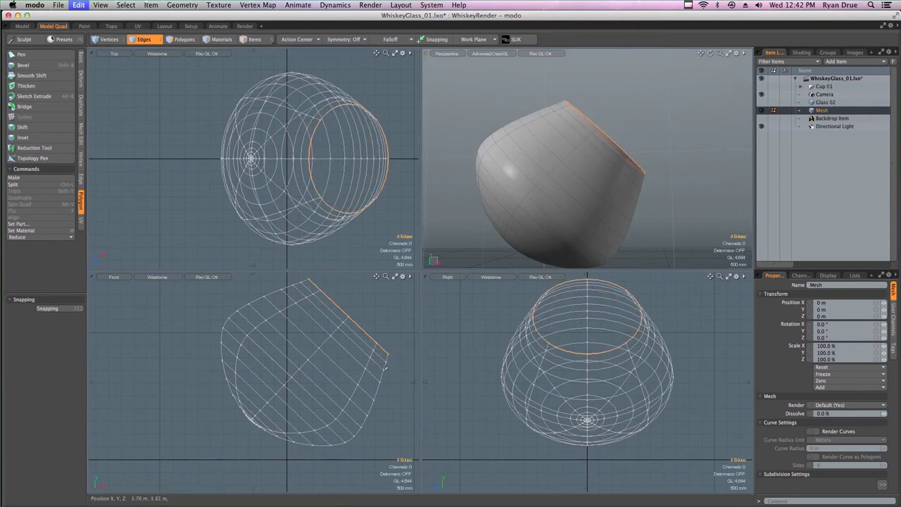
Deselect the rim edges and turn off subdivision on the interior mesh
left_click(388, 322)
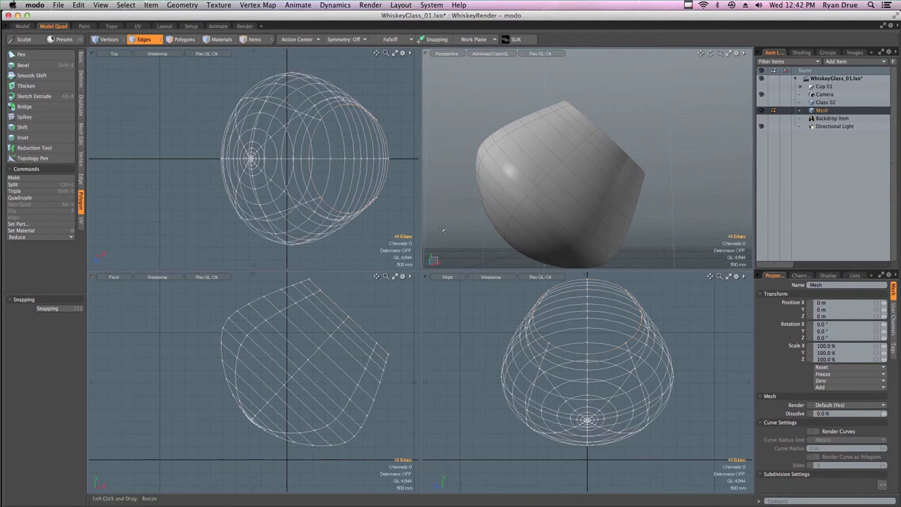
key("Tab")
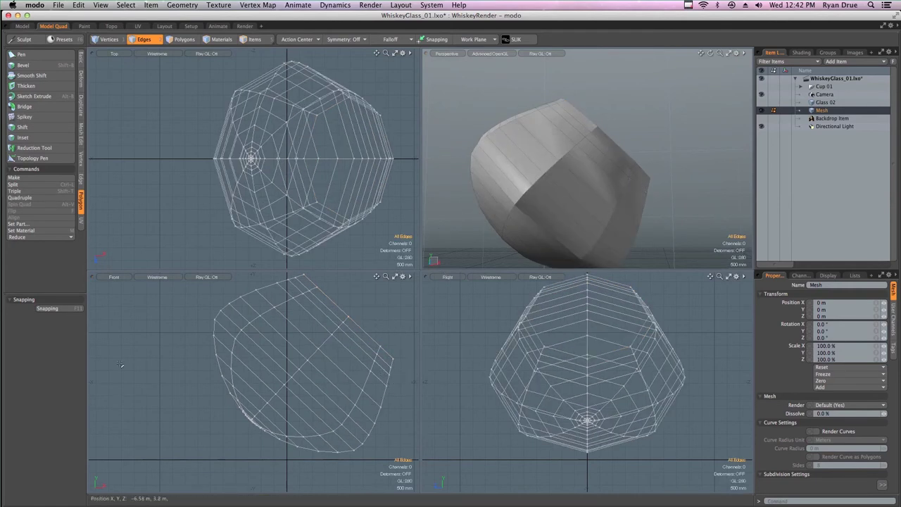
left_click_drag(391, 359, 321, 361, "alt+shift")
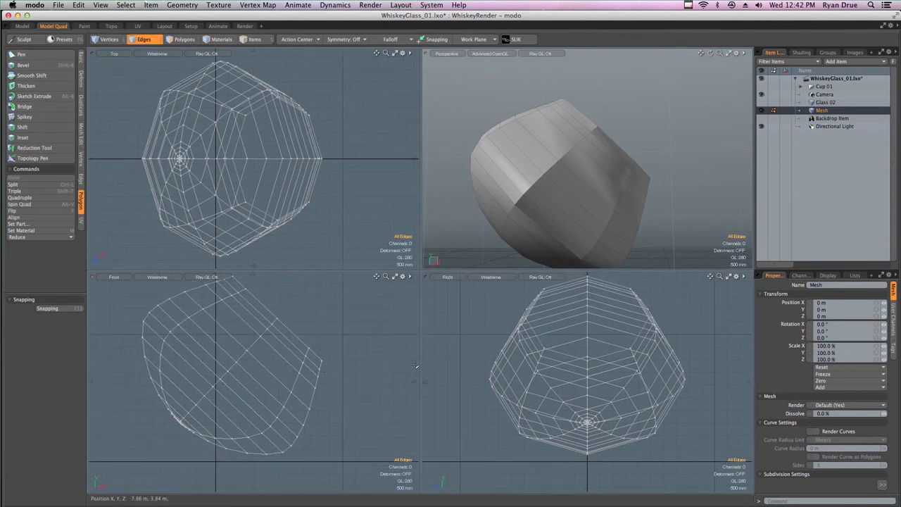
Check the liquid level in the reference render open in Photoshop, return to modo and activate the Slice tool for the interior mesh
key("super+Tab")
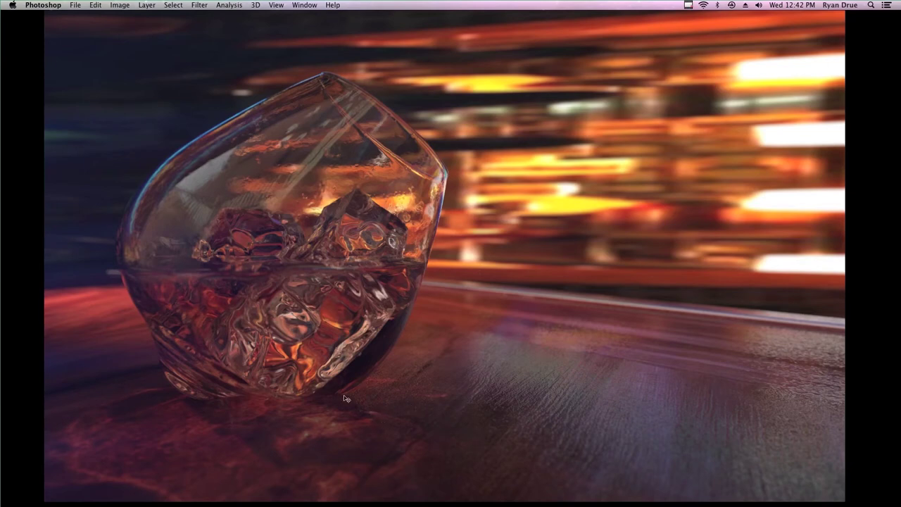
key("super+Tab")
left_click(82, 59)
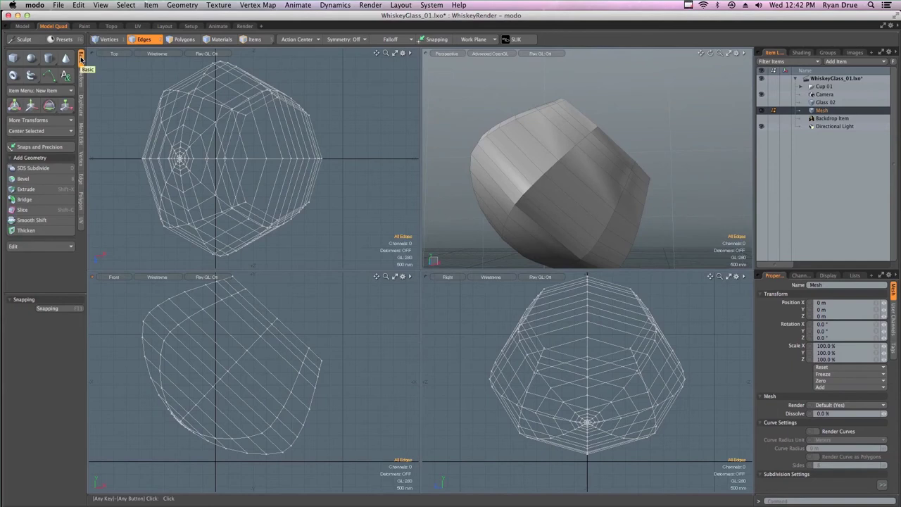
left_click(41, 210)
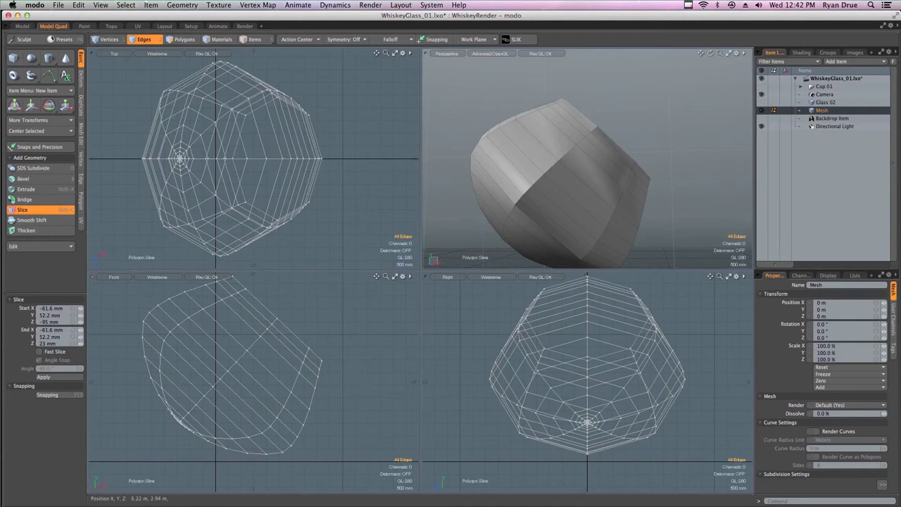
Try a freehand slice across the interior mesh in the front view, adjusting both of its ends
left_click_drag(375, 387, 64, 388)
left_click_drag(566, 189, 597, 208, "alt")
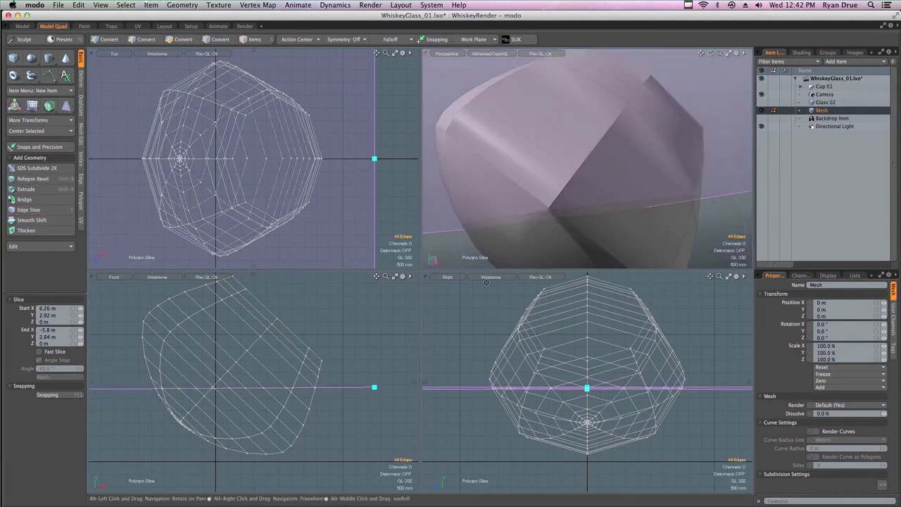
key("2")
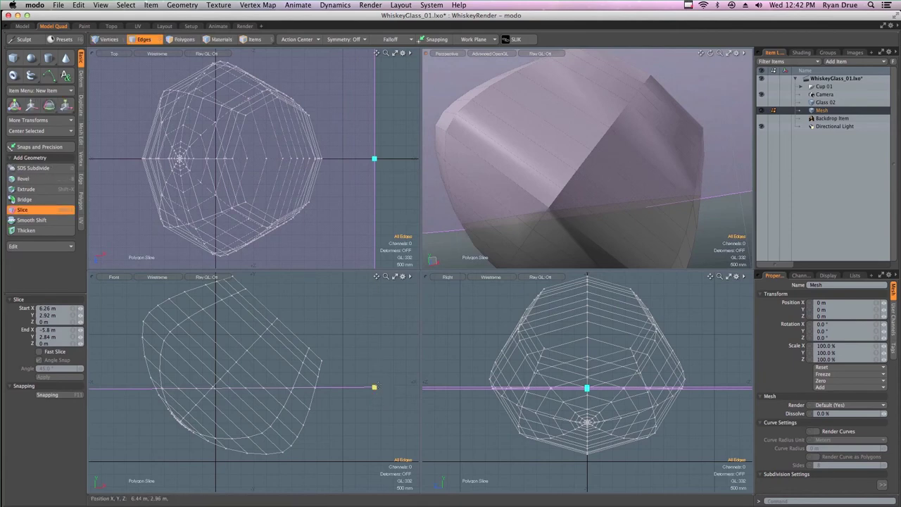
left_click_drag(375, 388, 373, 380)
left_click_drag(364, 417, 378, 388, "alt+shift")
scroll(378, 387, "down", 2)
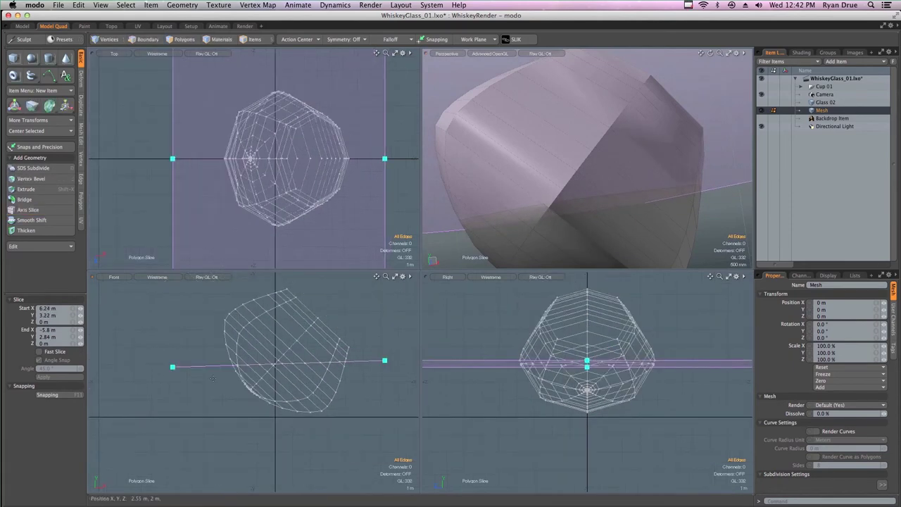
left_click_drag(173, 366, 171, 363)
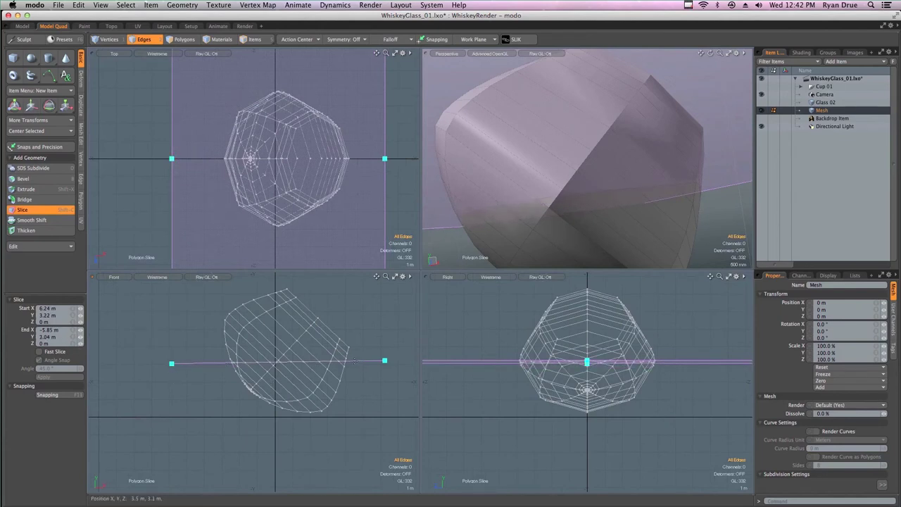
key("space")
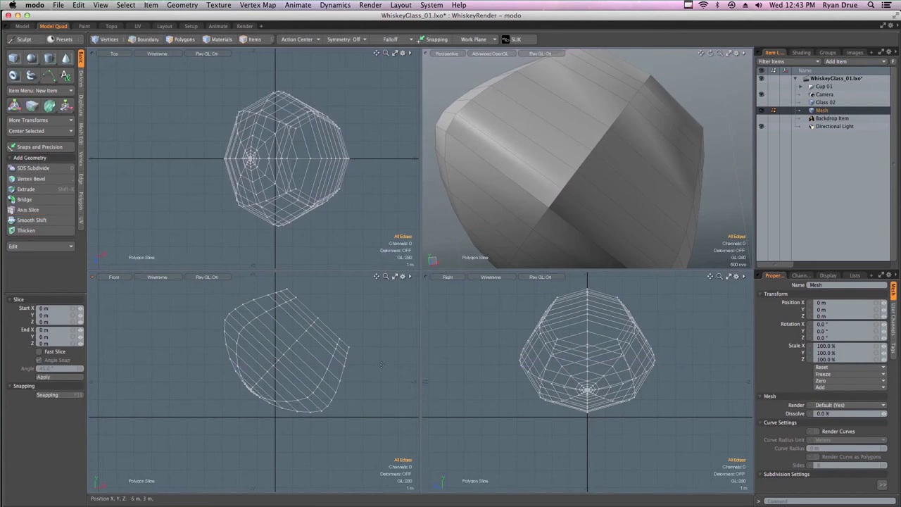
Draw a straight horizontal slice across the interior mesh in the front view and raise it to a height of 3.35 m
left_click_drag(381, 364, 157, 364, "ctrl")
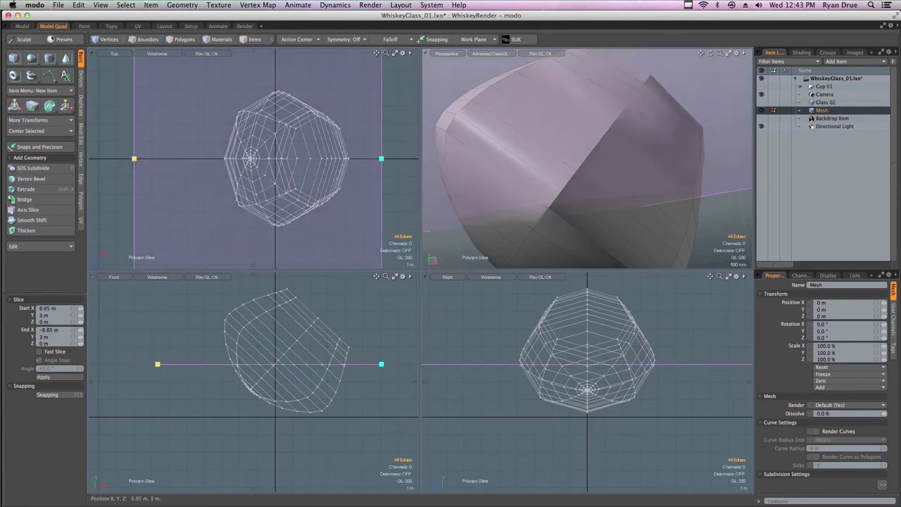
left_click_drag(342, 364, 171, 364, "ctrl")
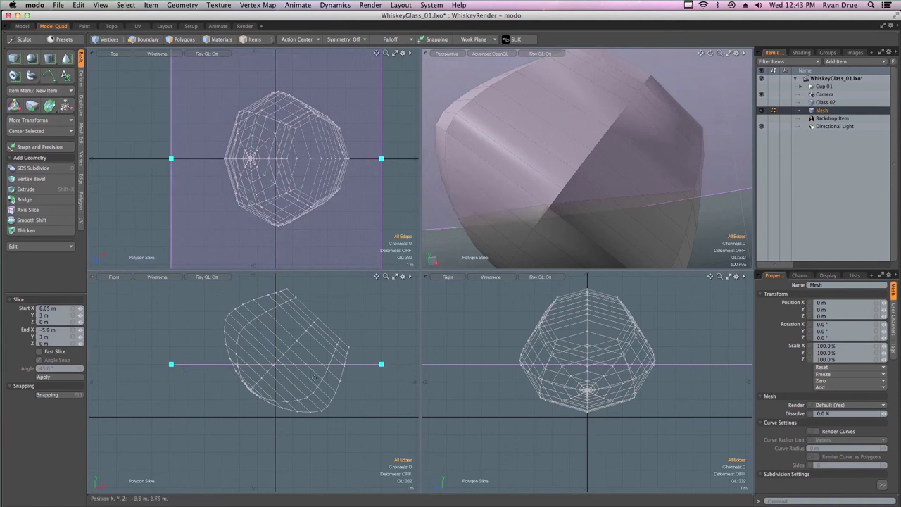
key("2")
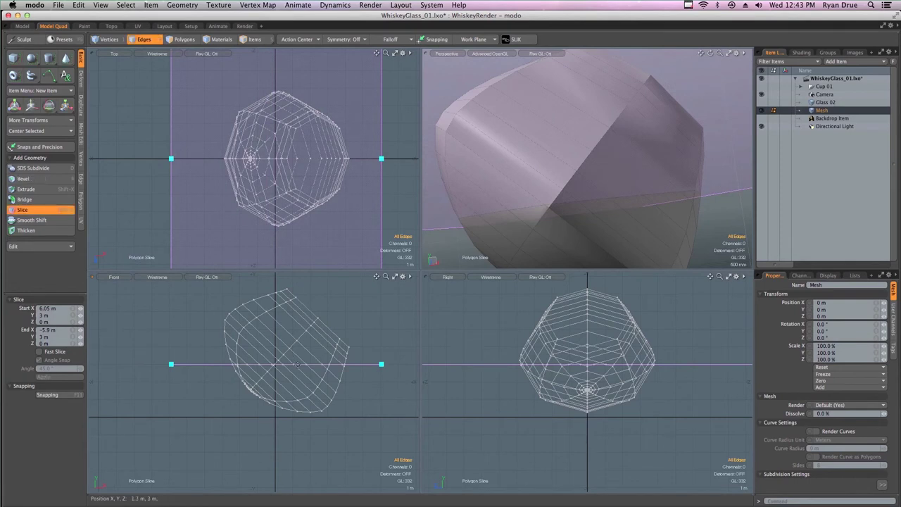
mouse_move(296, 365)
left_mouse_down()
mouse_move(313, 358)
mouse_move(299, 373)
mouse_move(290, 359)
left_mouse_up()
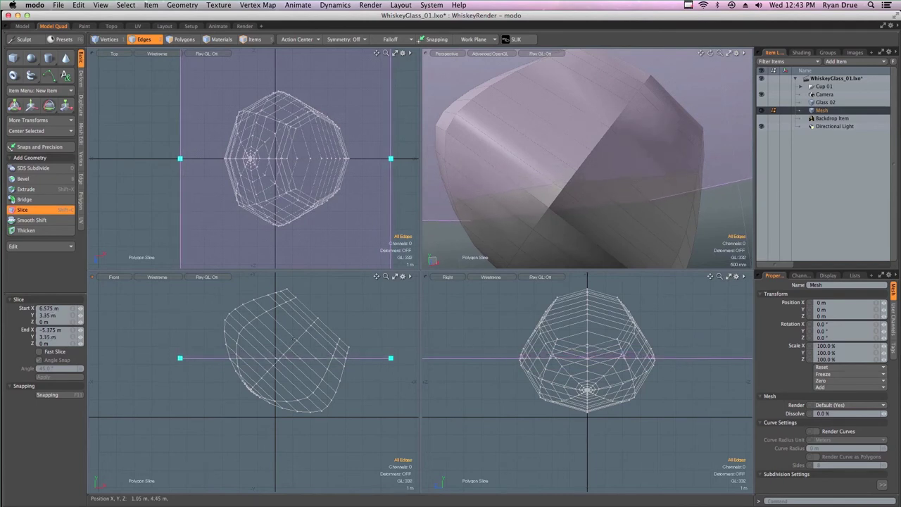
left_click_drag(181, 363, 181, 359)
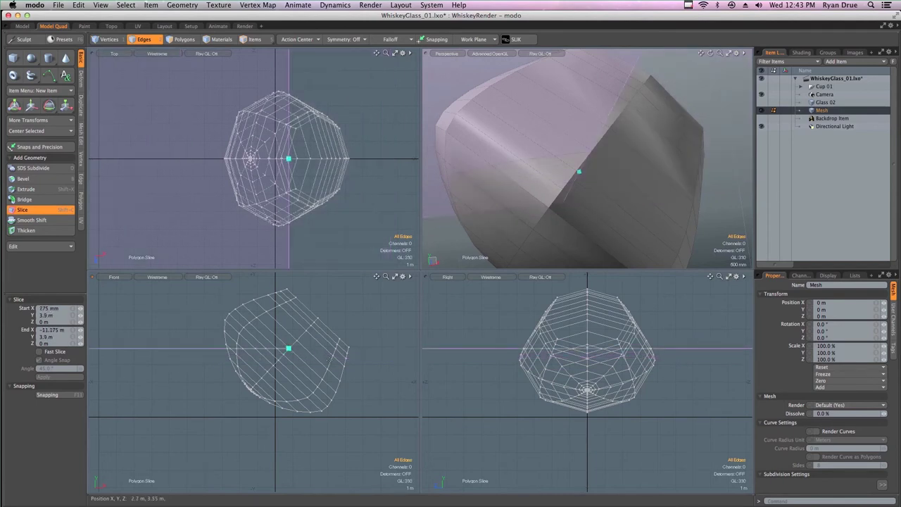
key("super+z")
Adjust the slice's end handles and level the slice by setting its start Y to 3.35 m
left_click_drag(391, 360, 391, 363)
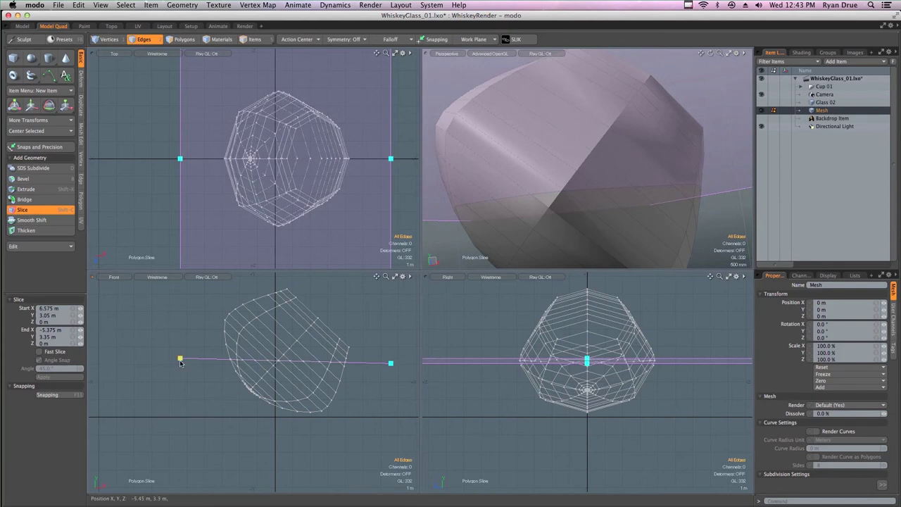
left_click_drag(180, 361, 181, 360)
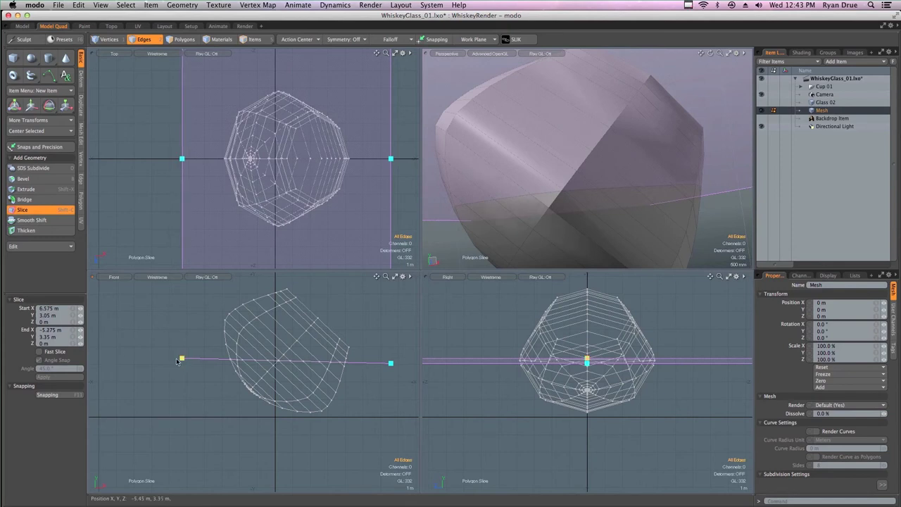
left_click(61, 340)
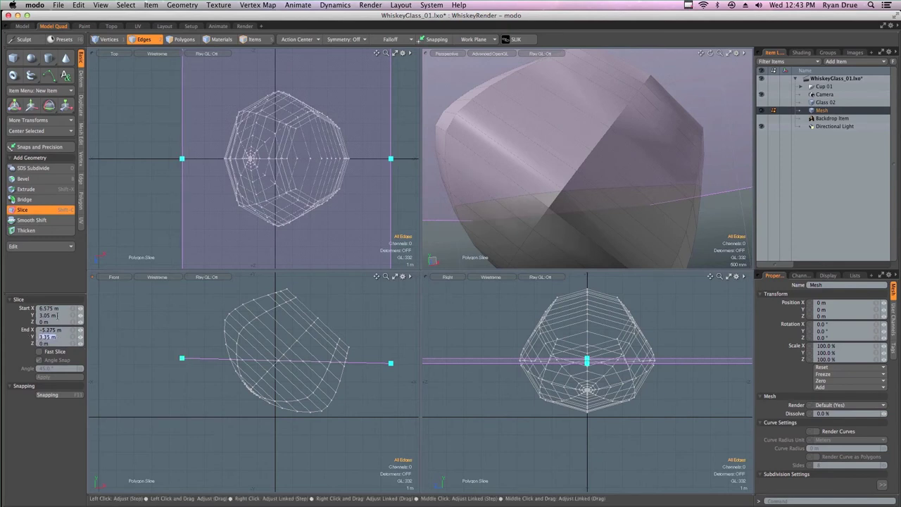
left_click(59, 315)
key("Tab")
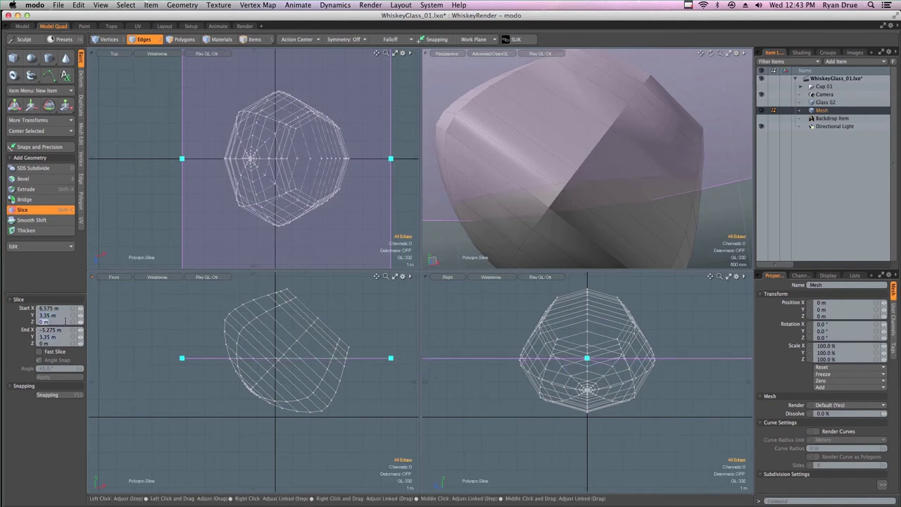
left_click(60, 330)
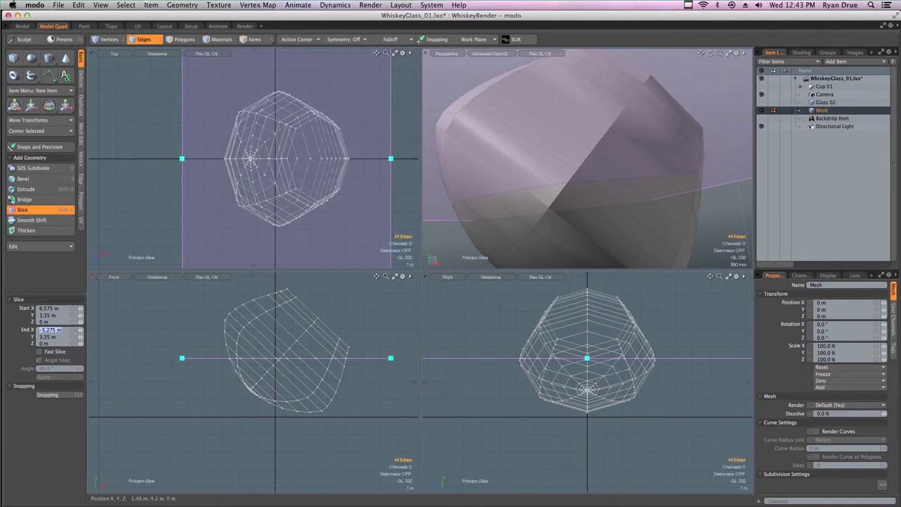
Finish the slice, save the scene and select the new edge loop around the interior mesh
mouse_move(614, 189)
left_mouse_down("alt")
mouse_move(612, 213)
mouse_move(604, 188)
mouse_move(594, 202)
mouse_move(595, 191)
mouse_move(632, 198)
mouse_move(620, 192)
left_mouse_up("alt")
key("super+z")
key("space")
double_click(622, 200)
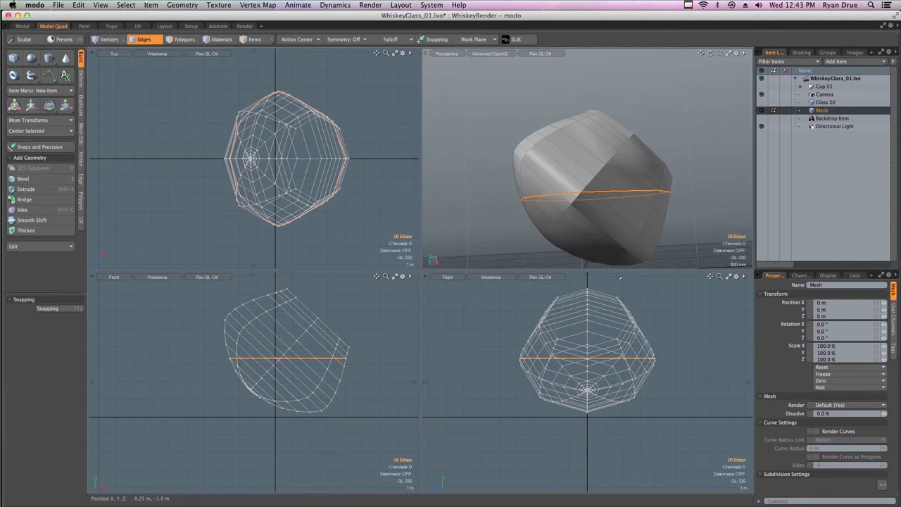
left_click_drag(633, 204, 632, 227, "alt")
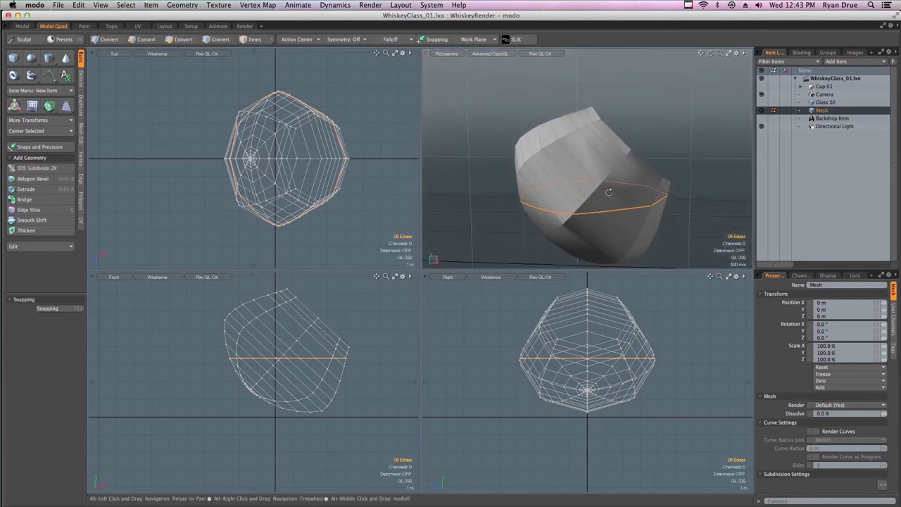
left_click_drag(620, 175, 622, 159, "alt")
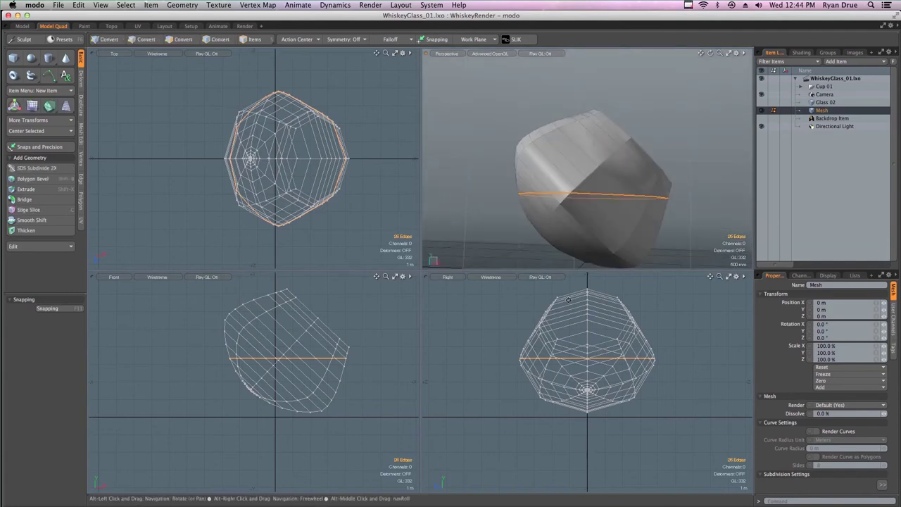
Select all interior mesh polygons above the slice line in the front view and delete them together with their vertices
scroll(328, 346, "up", 5)
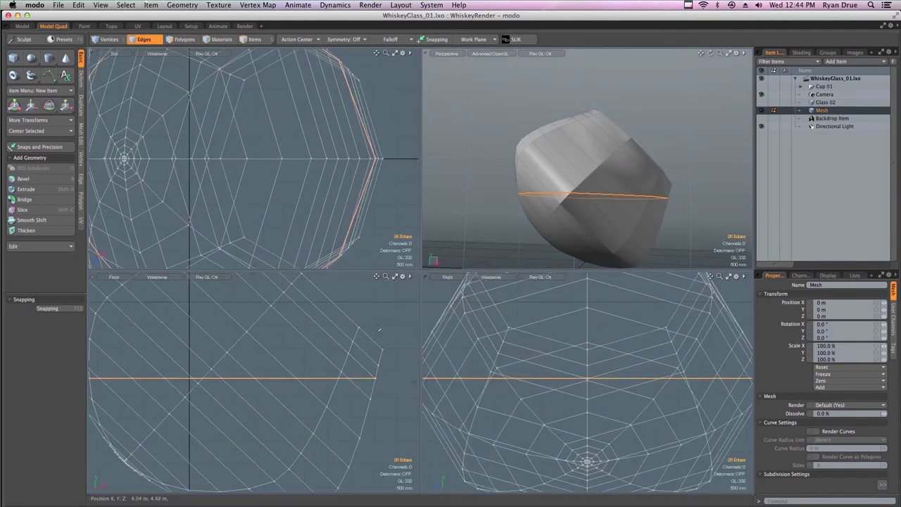
key("3")
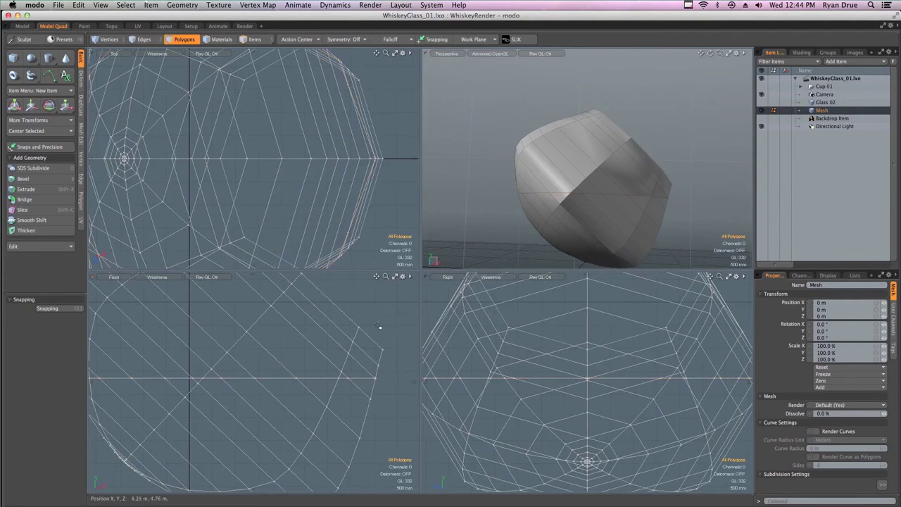
mouse_move(379, 327)
left_mouse_down()
mouse_move(352, 362)
mouse_move(362, 308)
mouse_move(263, 370)
mouse_move(284, 299)
mouse_move(276, 298)
mouse_move(164, 363)
mouse_move(324, 387)
left_mouse_up()
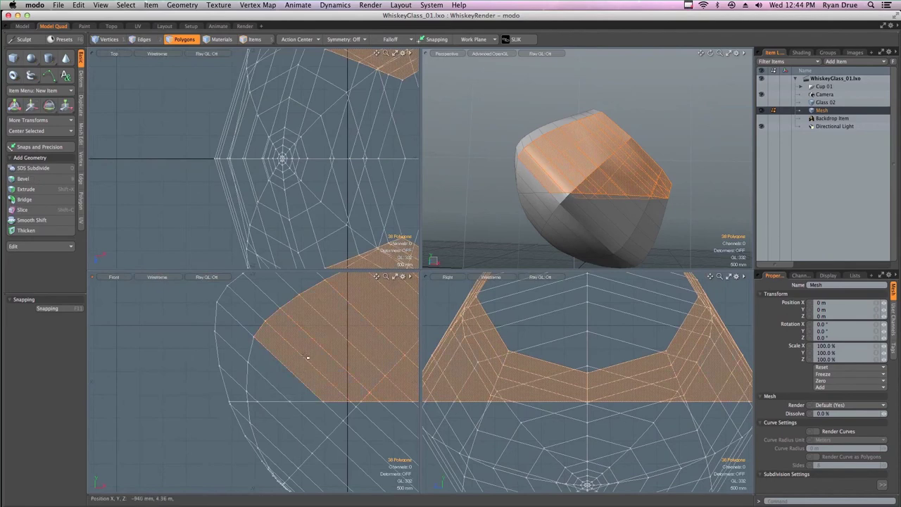
key("0")
mouse_move(476, 273)
left_mouse_down("alt+shift")
mouse_move(359, 290)
mouse_move(370, 186)
mouse_move(505, 132)
left_mouse_up("alt+shift")
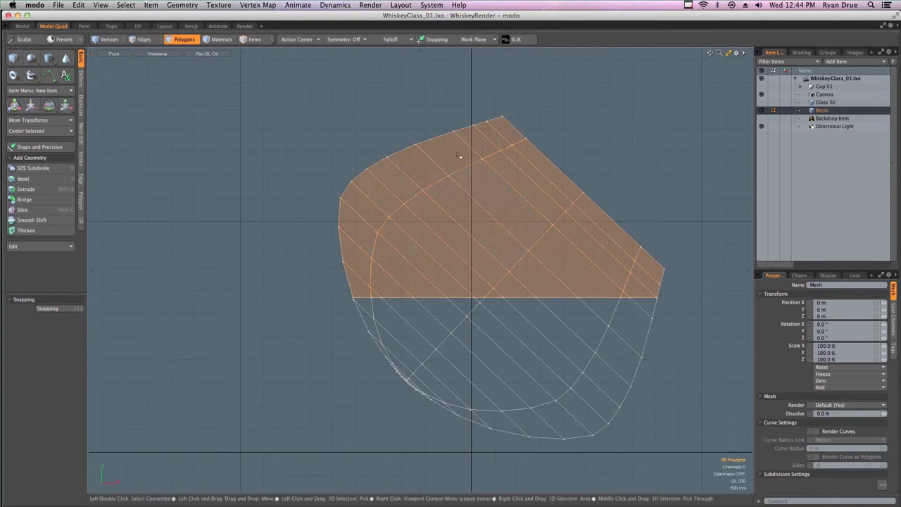
key("Delete")
key("super+z")
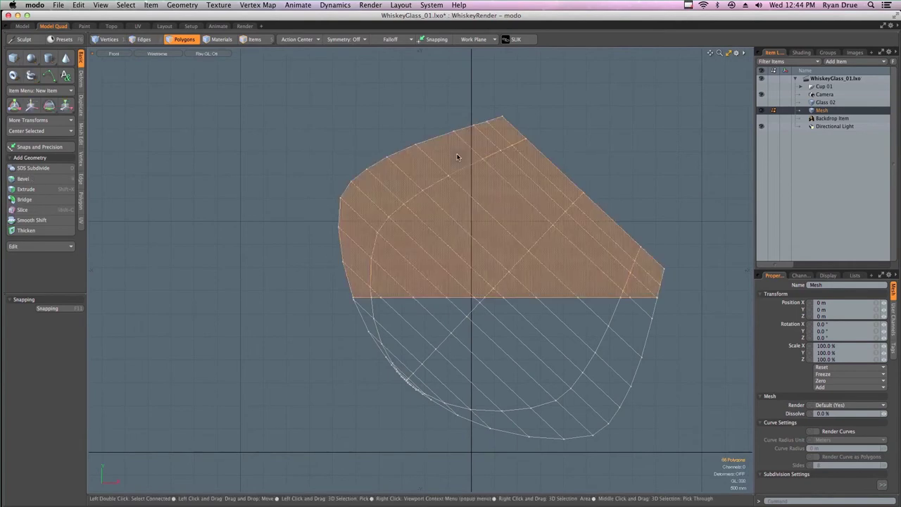
key("Delete")
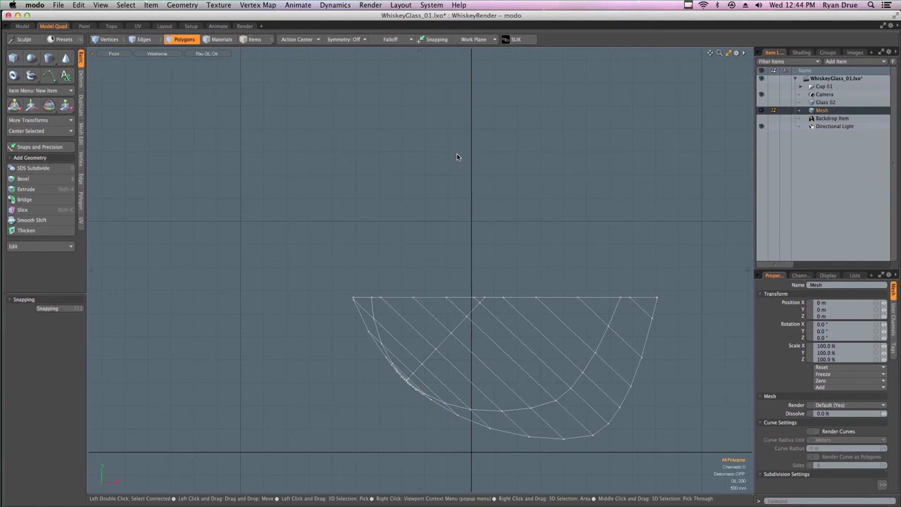
key("super+z")
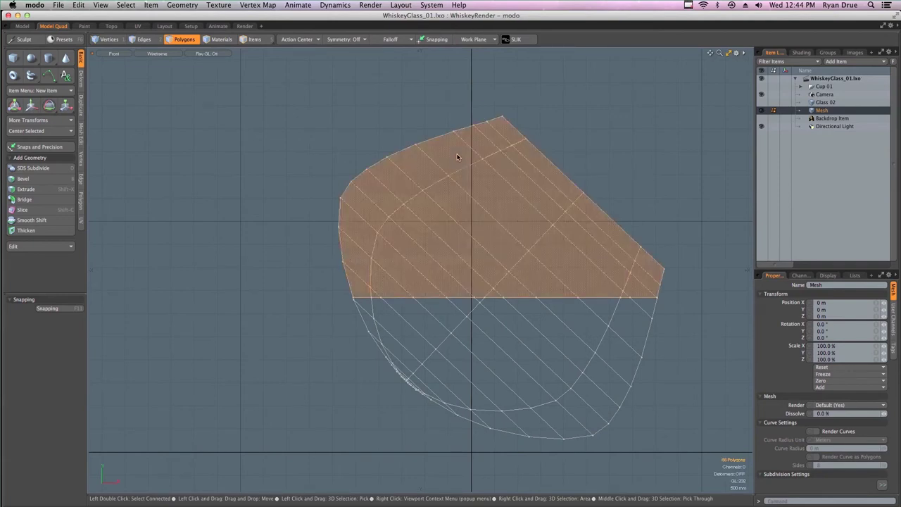
key("BackSpace")
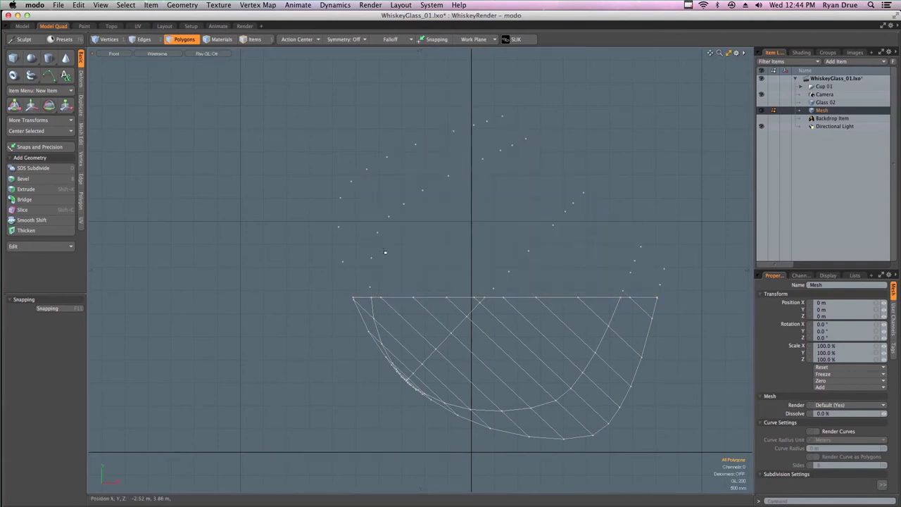
key("super+z")
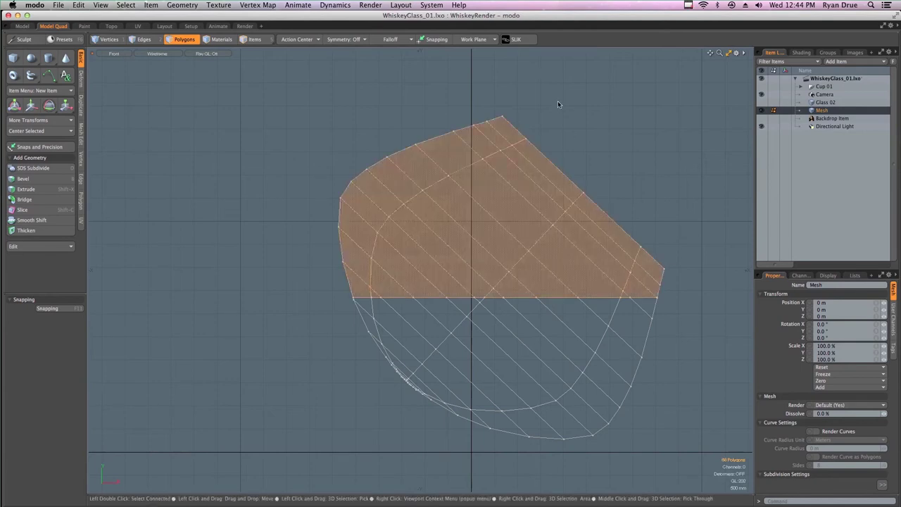
key("BackSpace")
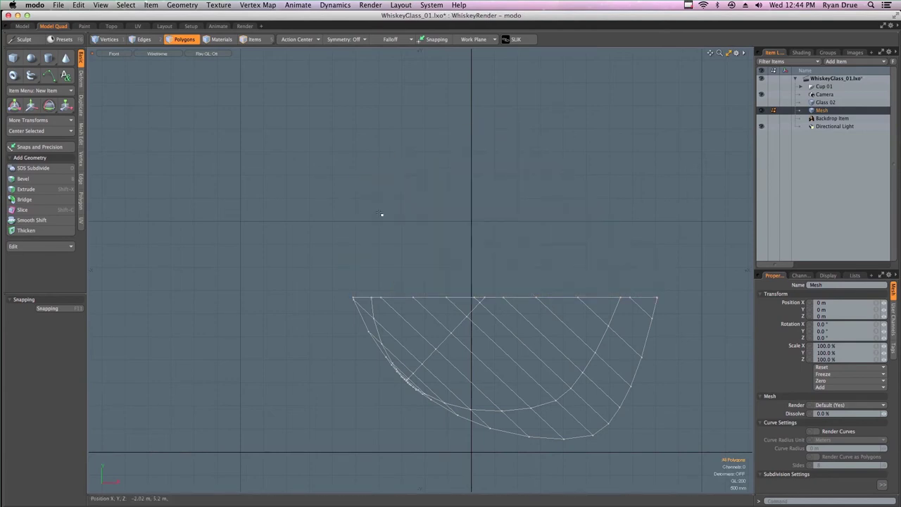
Return to the four-view layout, show Glass 02 and check how the cut liquid mesh sits inside it
left_click_drag(612, 182, 532, 167, "alt")
key("KP_0")
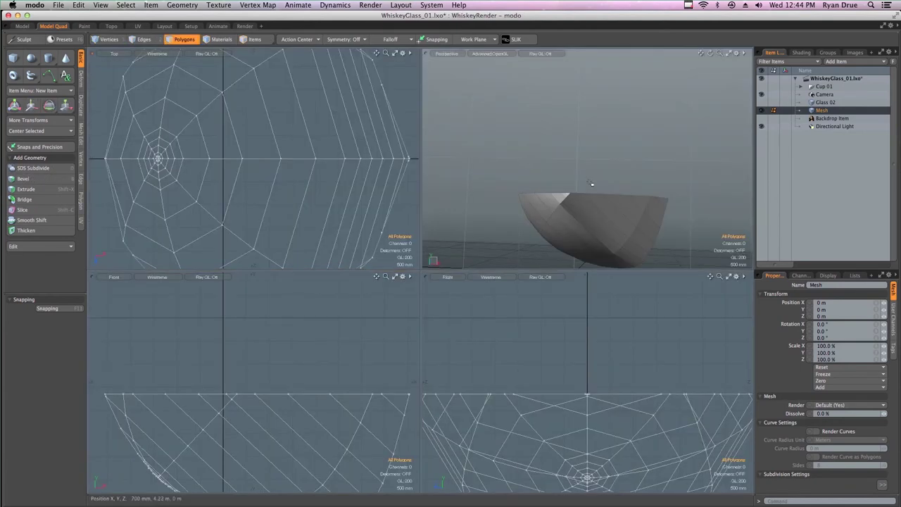
left_click_drag(590, 186, 596, 164, "alt")
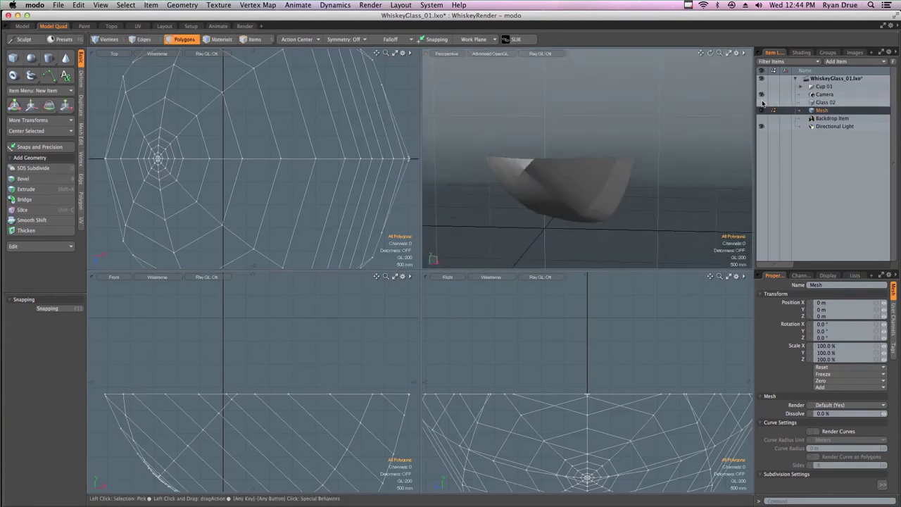
left_click(762, 103)
left_click_drag(614, 201, 612, 113, "alt")
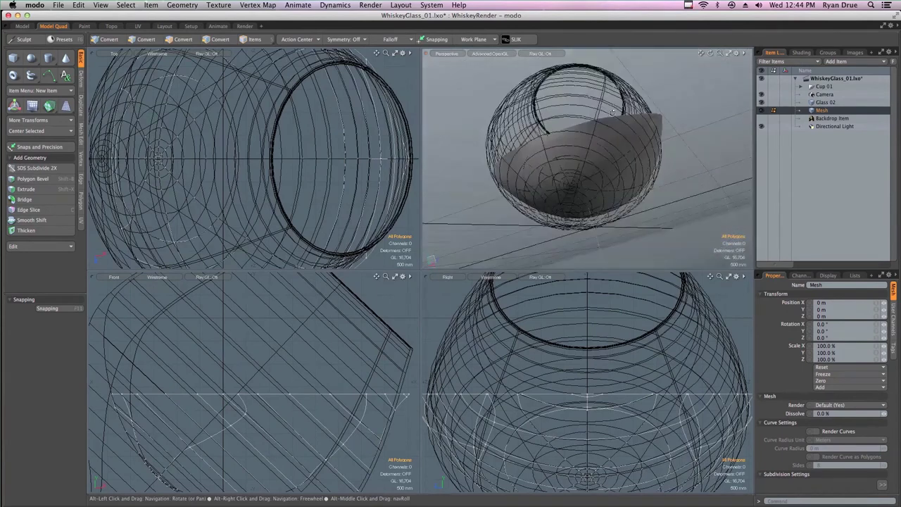
scroll(317, 372, "down", 5)
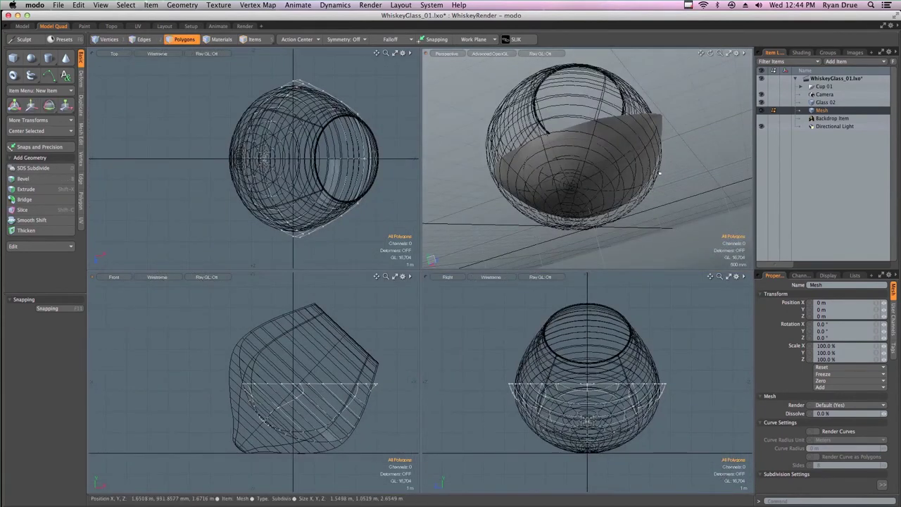
Select the vertices at the liquid's tip nearest the glass mouth and move them -260 mm in X, then drop the selection
key("Tab")
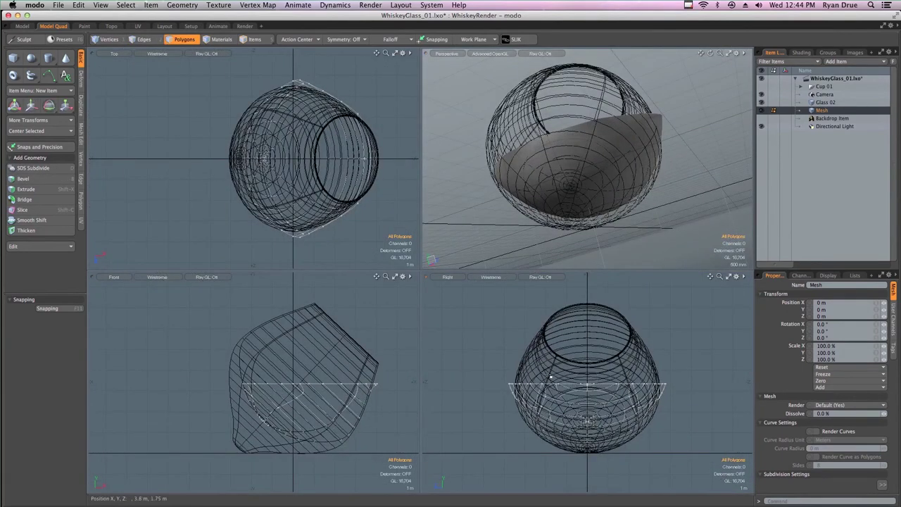
mouse_move(374, 384)
left_mouse_down("ctrl+alt")
mouse_move(394, 399)
mouse_move(371, 378)
left_mouse_up("ctrl+alt")
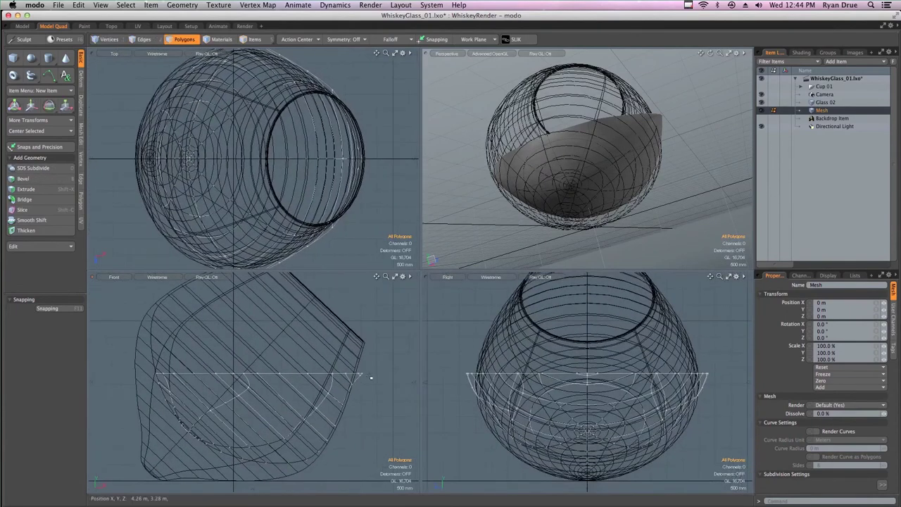
key("1")
key("w")
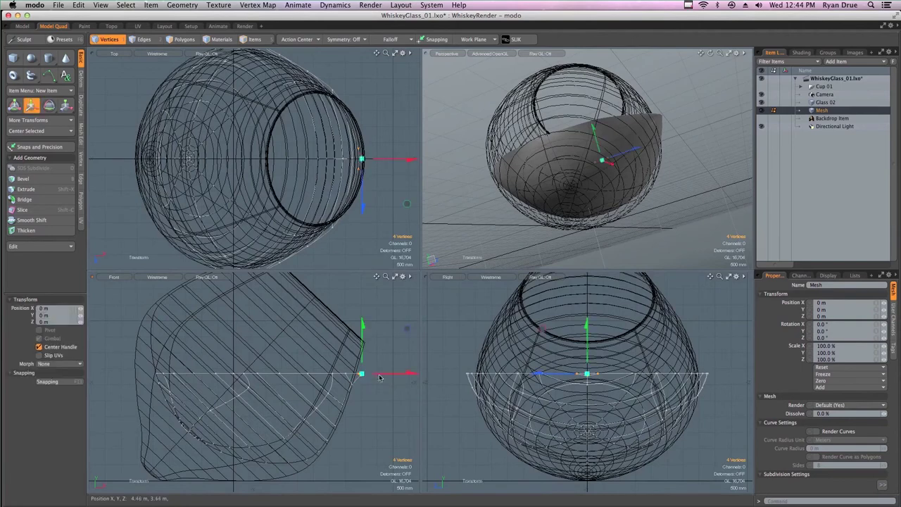
left_click_drag(392, 370, 383, 370)
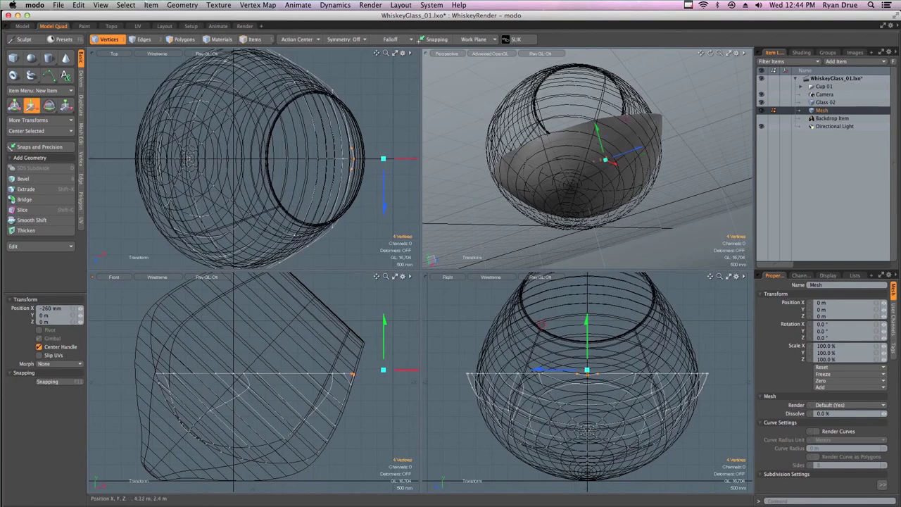
key("q")
left_click(475, 321)
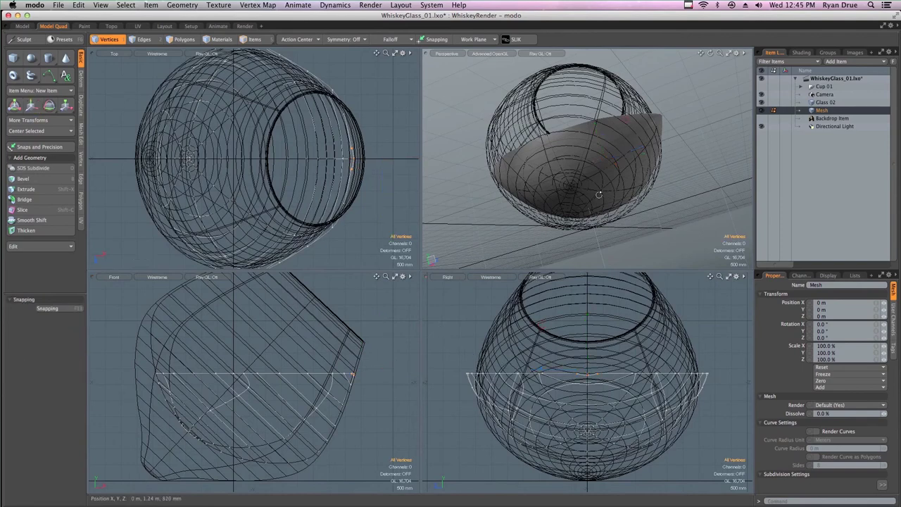
Select the liquid's rim vertices that protrude beyond the glass on both sides in the right view
left_click_drag(343, 186, 336, 176, "ctrl+alt")
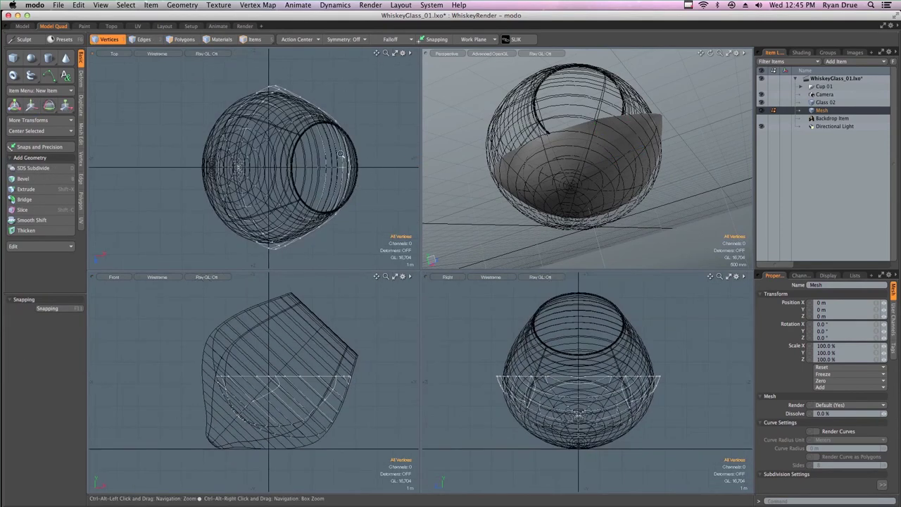
left_click(279, 247)
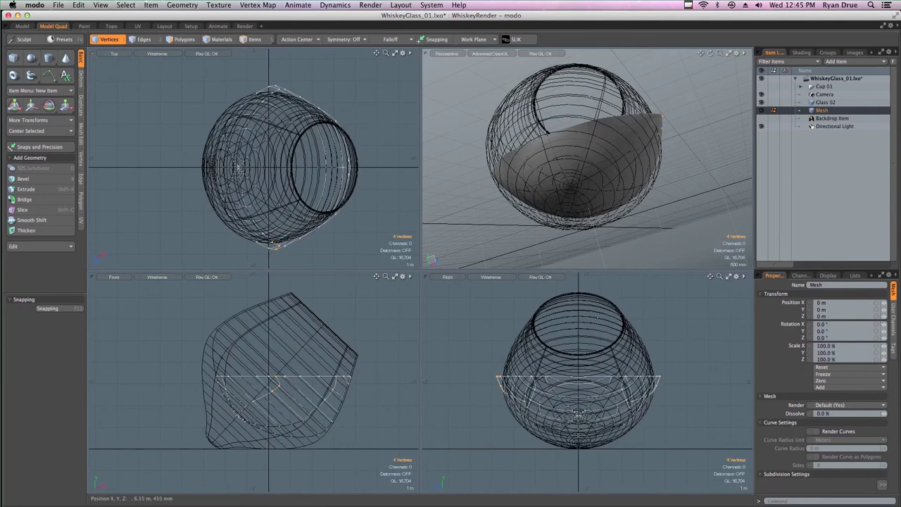
left_click(608, 375)
scroll(251, 231, "up", 3)
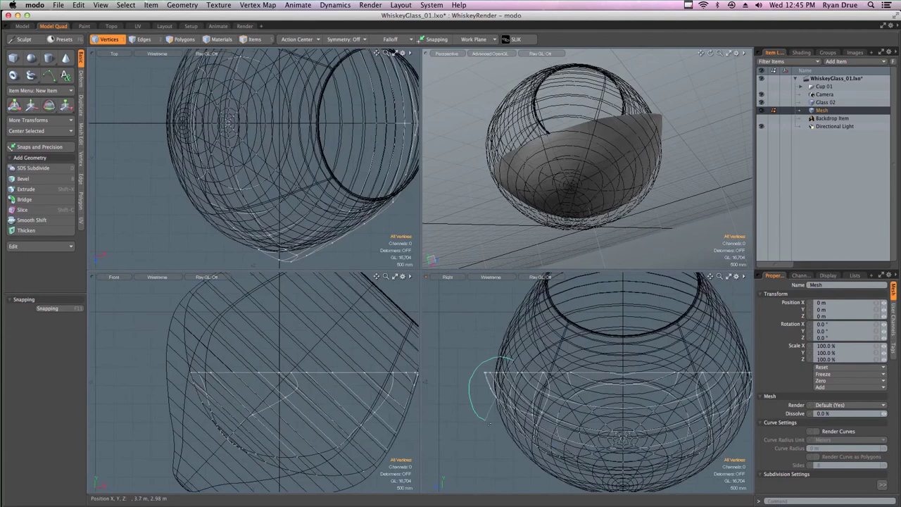
right_click_drag(504, 430, 506, 431)
left_click_drag(687, 401, 580, 369, "alt")
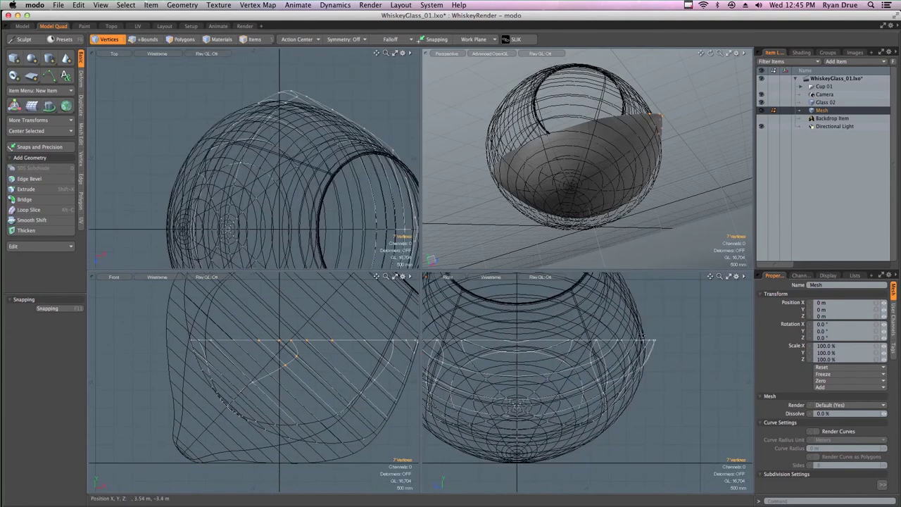
right_click_drag(645, 385, 650, 367, "shift")
key("shift+a")
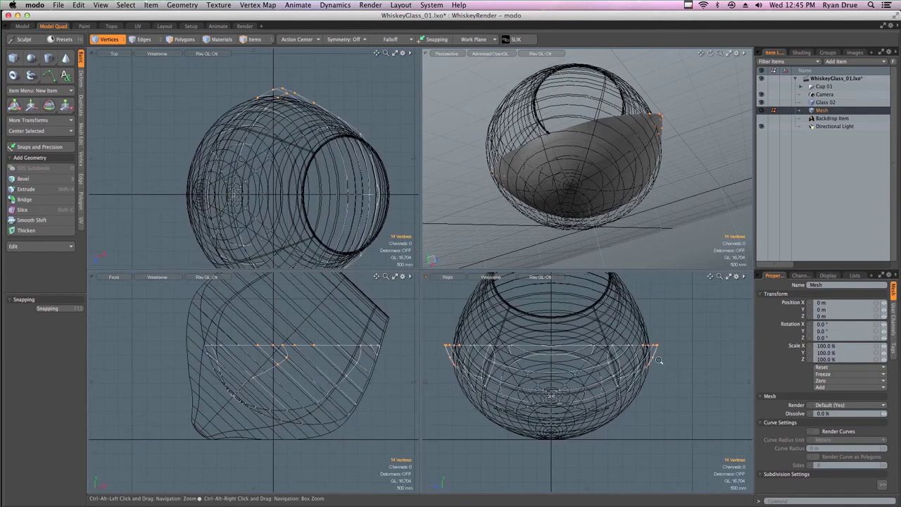
Scale the selected side vertices inward along Z towards the glass wall
left_click_drag(589, 182, 554, 198, "alt")
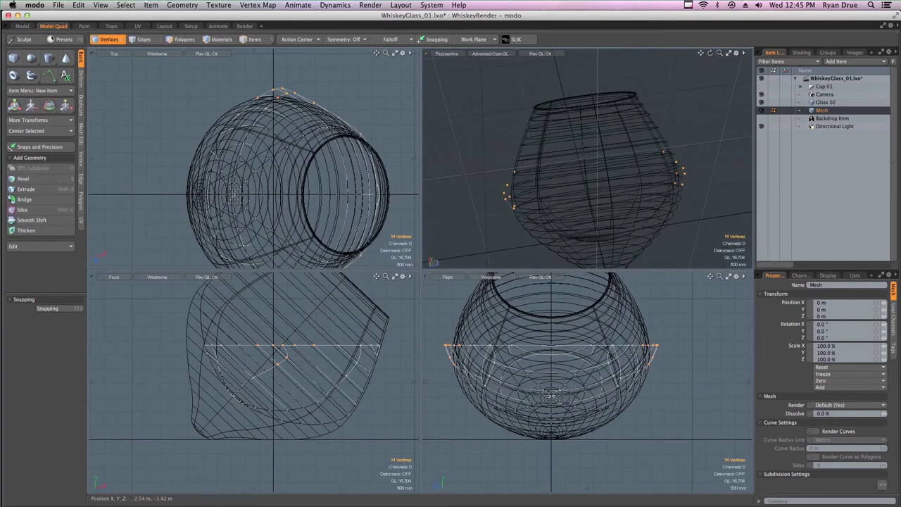
key("r")
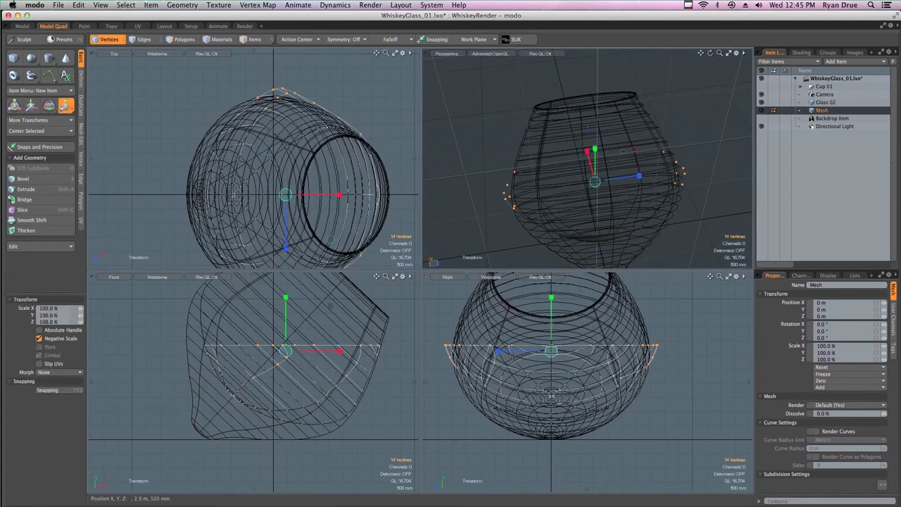
left_click_drag(504, 355, 474, 362)
key("space")
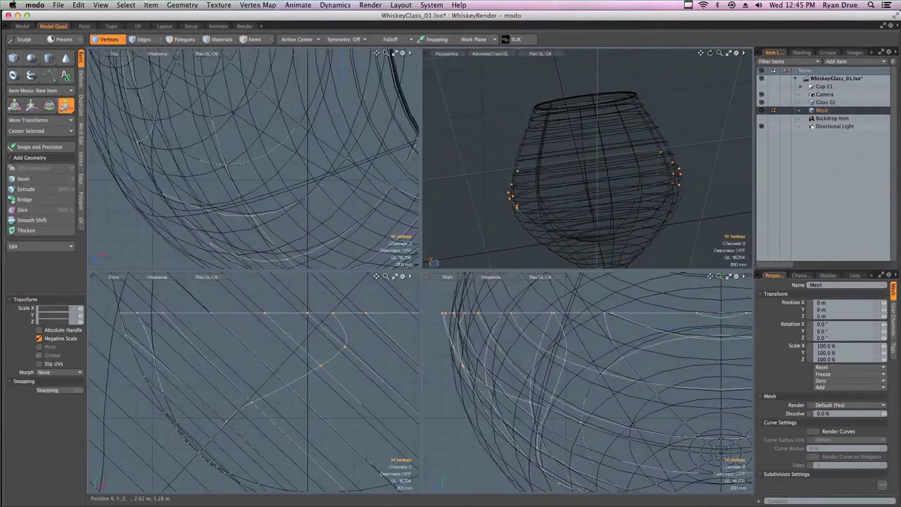
Deselect the vertices below the liquid line on both sides, keeping only those on the rim
right_click_drag(485, 385, 443, 342, "ctrl")
left_click_drag(640, 367, 548, 363, "ctrl+alt")
left_click_drag(548, 364, 419, 353, "alt+shift")
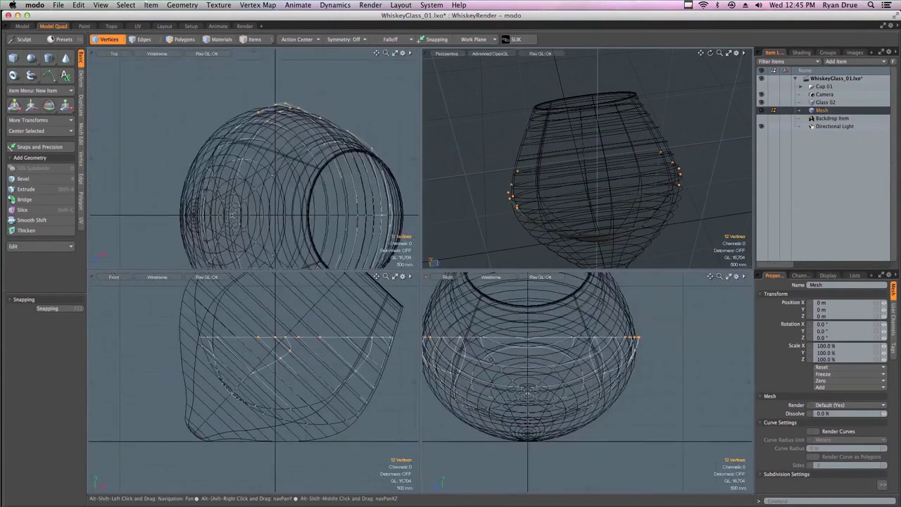
mouse_move(654, 364)
right_mouse_down("ctrl")
mouse_move(614, 358)
mouse_move(613, 366)
right_mouse_up("ctrl")
left_click_drag(560, 359, 592, 378, "alt+shift")
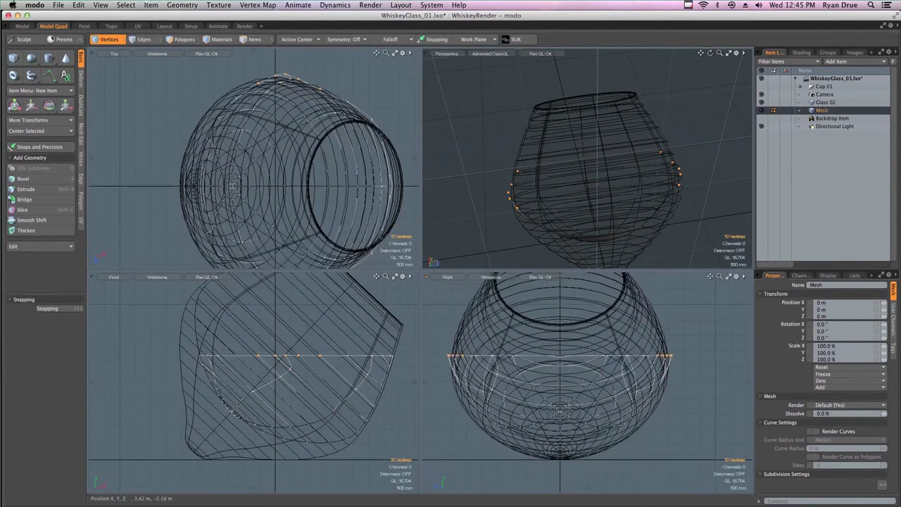
Scale the remaining side rim vertices to 94.5% in Z and drop the selection
key("r")
left_click_drag(520, 359, 509, 356)
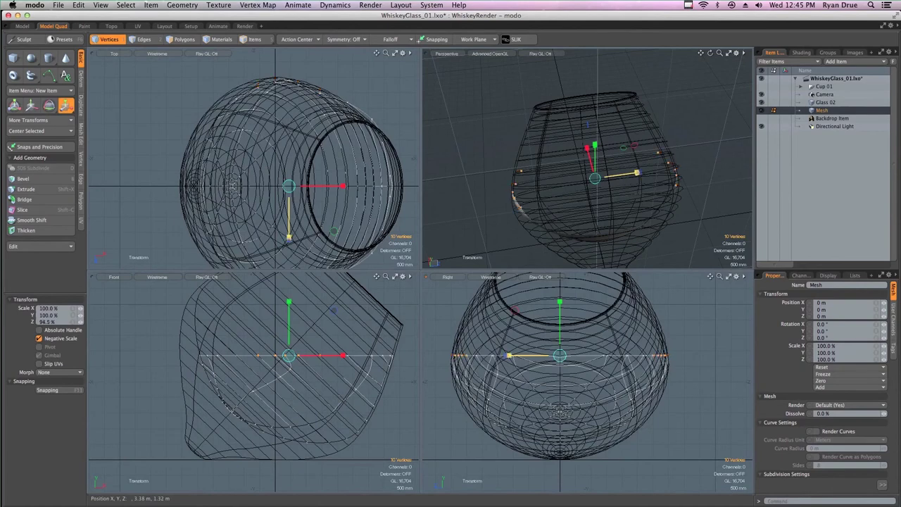
left_click_drag(605, 167, 528, 101, "alt")
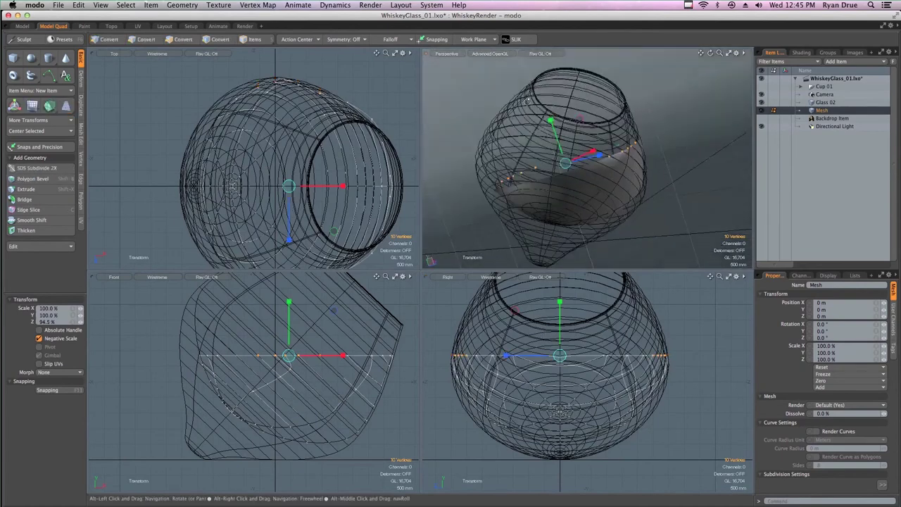
left_click_drag(633, 139, 629, 160, "alt")
key("q")
left_click(705, 159)
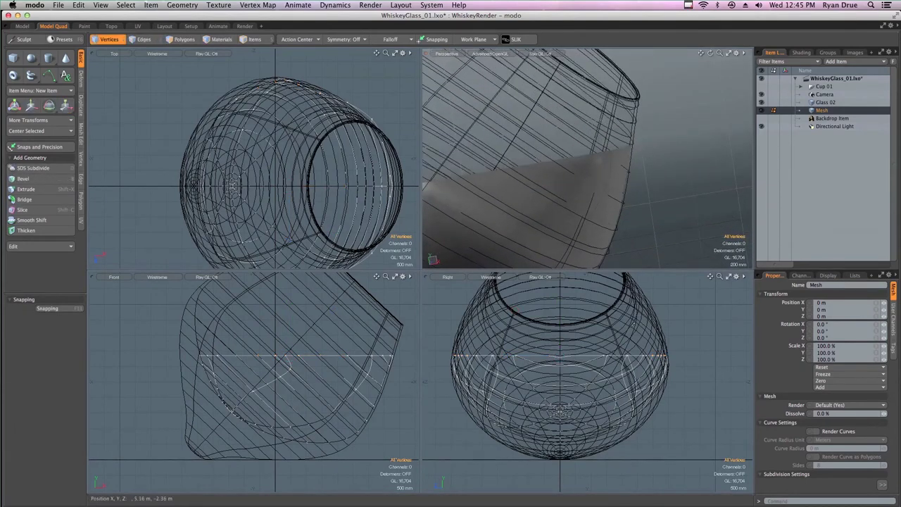
Select the vertices at the liquid's tip near the glass mouth and move them -40 mm in X
left_click(389, 356)
key("w")
left_click_drag(407, 365, 406, 365)
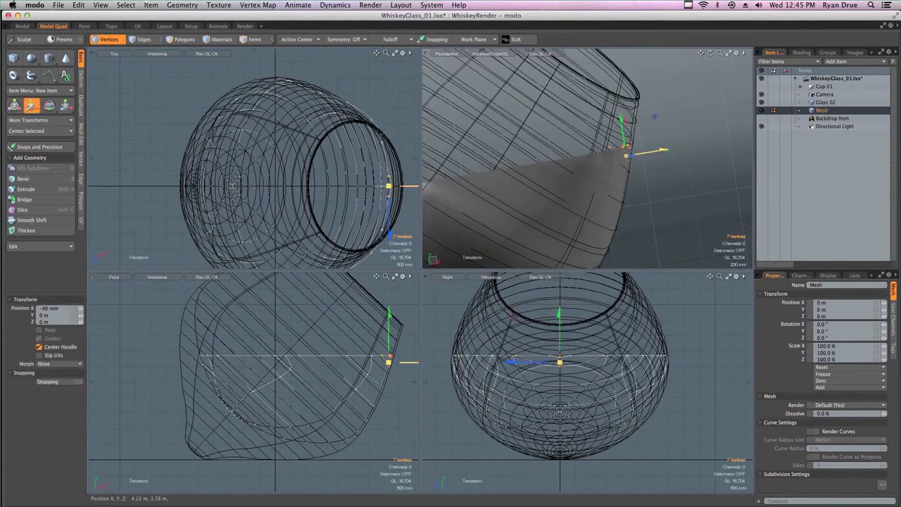
key("space")
left_click(689, 5)
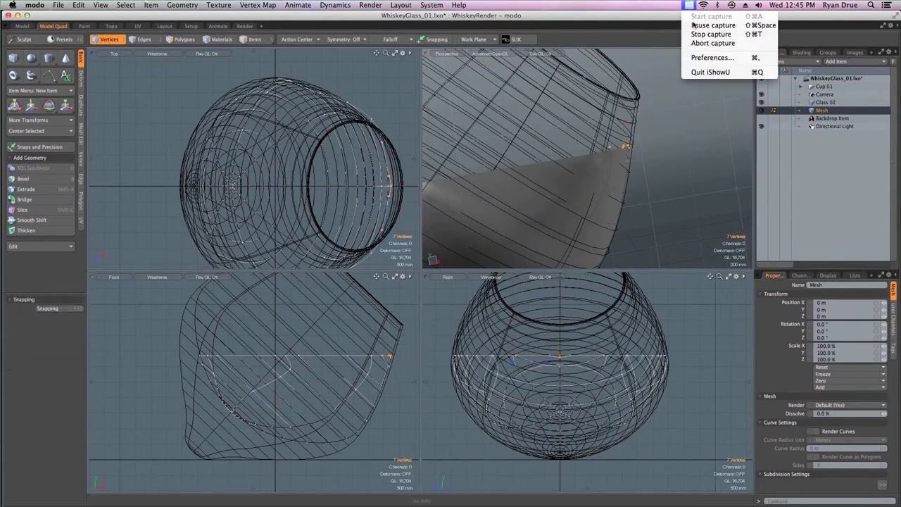
left_click(691, 33)
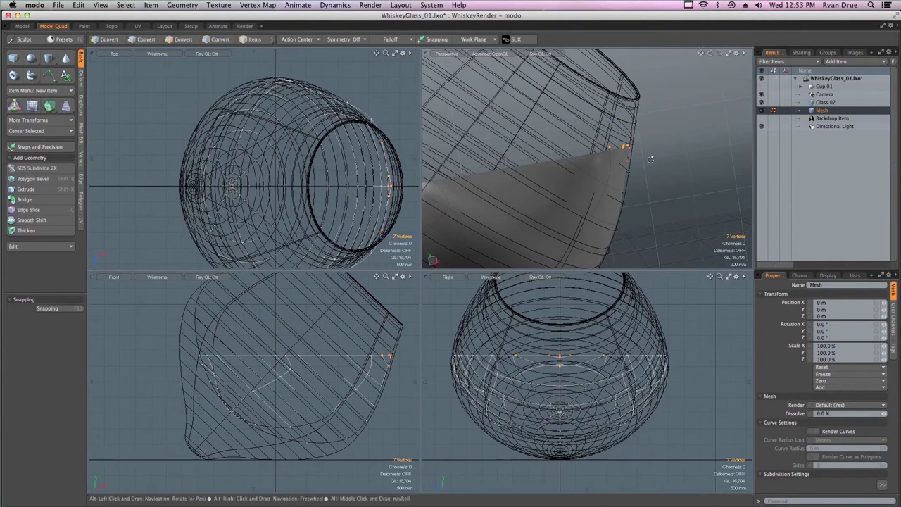
Move the selected tip vertices 30 mm in X
mouse_move(653, 162)
left_mouse_down("alt")
mouse_move(606, 167)
mouse_move(646, 156)
left_mouse_up("alt")
key("w")
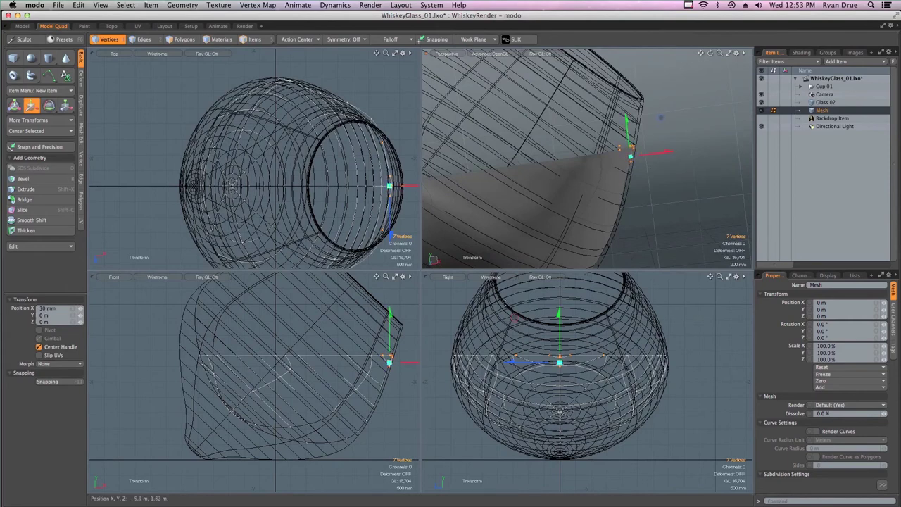
left_click_drag(661, 117, 696, 136, "alt")
key("space")
Select the paired rim vertices on both sides near the liquid's mouth end and scale them slightly inward along Z
left_click(510, 143)
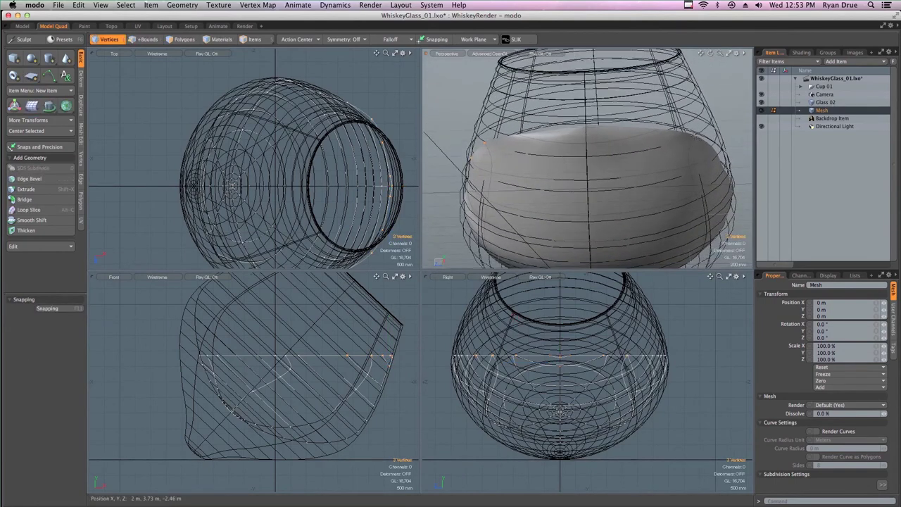
key("r")
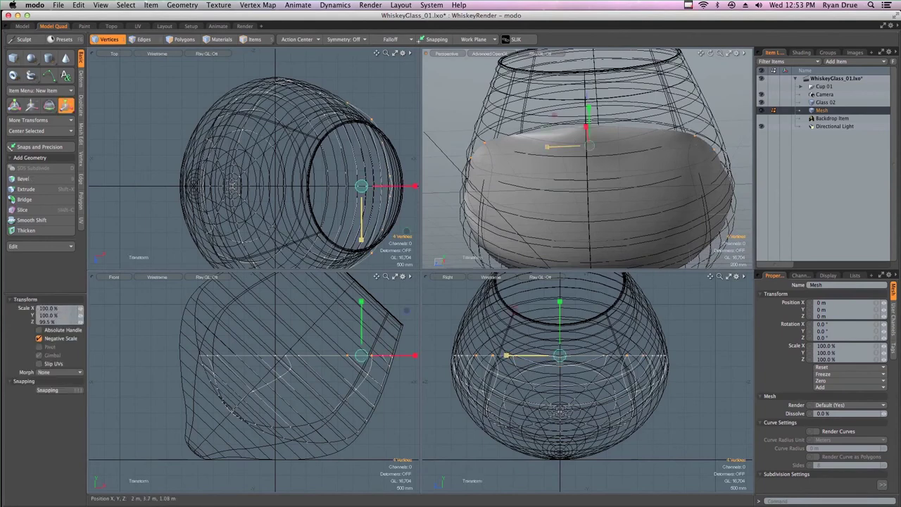
left_click_drag(548, 146, 495, 221)
left_click_drag(599, 178, 713, 150, "alt")
Shift the selected rim vertices slightly in negative X and scale them to 99.5% in Z
key("w")
mouse_move(613, 138)
left_mouse_down("alt")
mouse_move(611, 125)
mouse_move(639, 115)
mouse_move(606, 148)
left_mouse_up("alt")
key("r")
left_click_drag(547, 146, 546, 146)
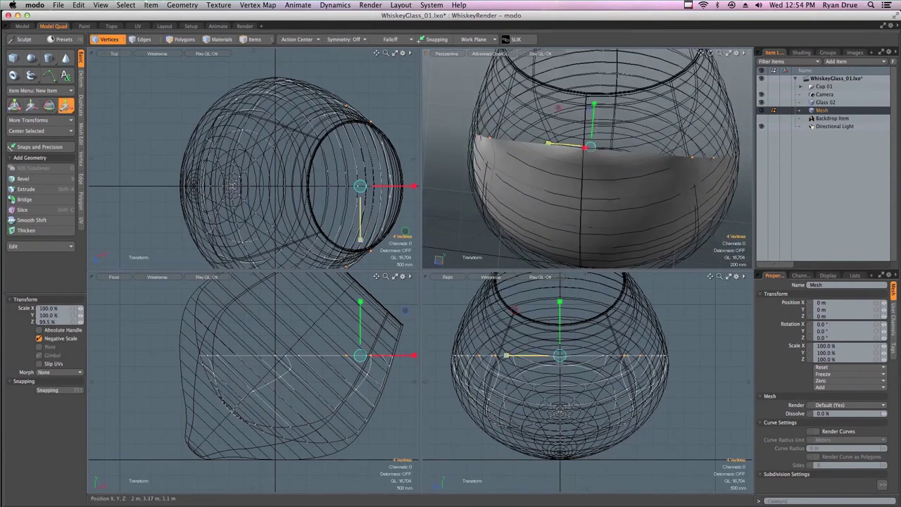
key("q")
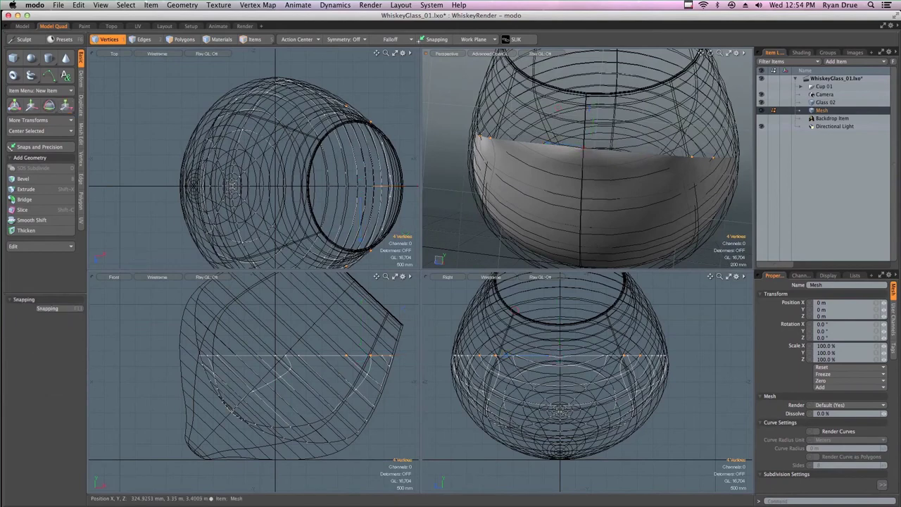
Deselect the outer rim vertices, scale the remaining inner pair to 92.5% in Z and drop the selection
left_click(480, 137, "ctrl")
left_click(687, 166, "ctrl")
key("r")
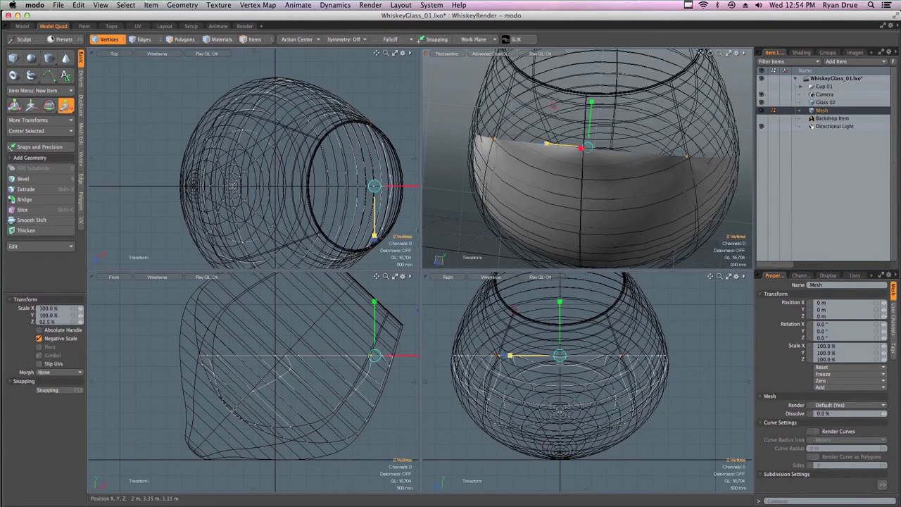
left_click_drag(591, 151, 591, 173, "alt")
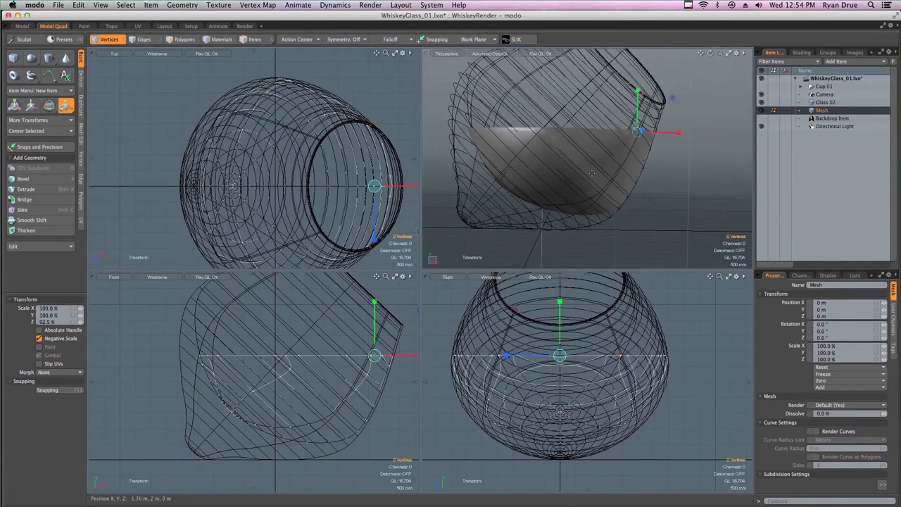
key("space")
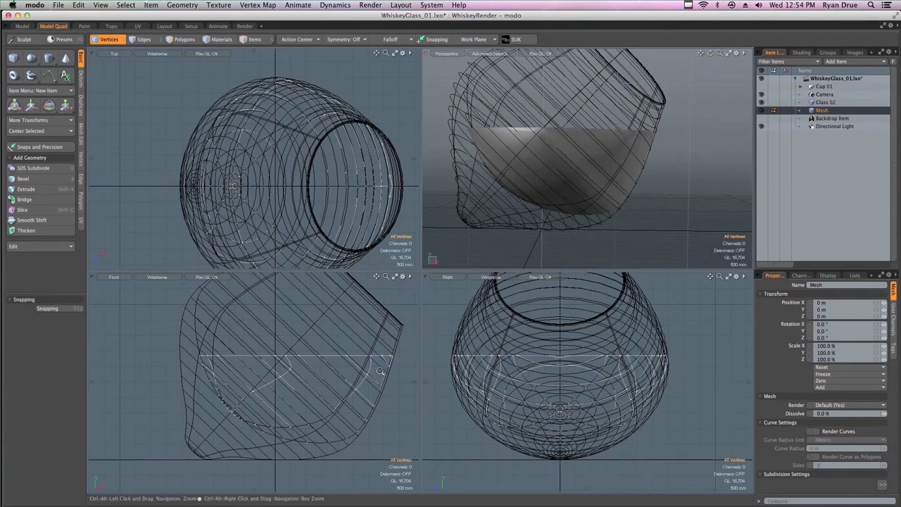
Select the vertices at the liquid's tip in the front view, move them -30 mm in X and drop the selection
left_click_drag(383, 372, 377, 320, "ctrl+alt")
scroll(377, 319, "down", 7)
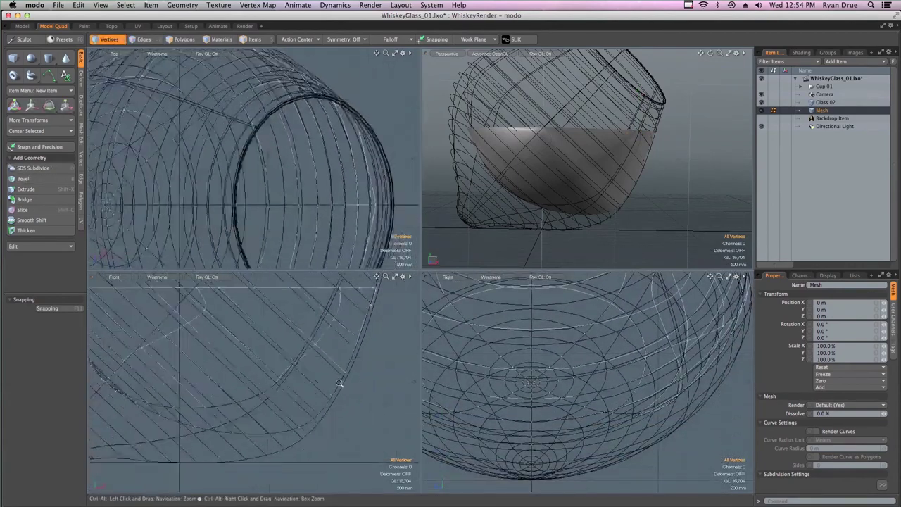
scroll(332, 386, "up", 6)
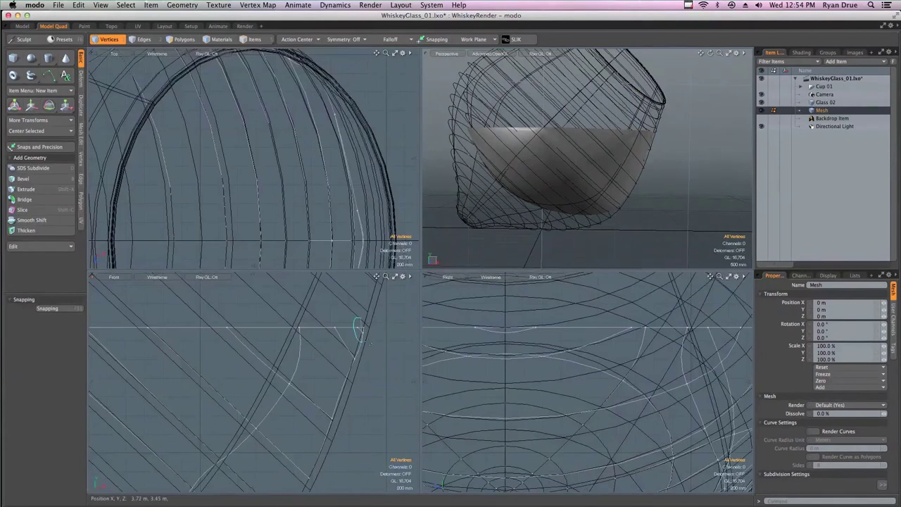
key("w")
left_click_drag(401, 327, 399, 327)
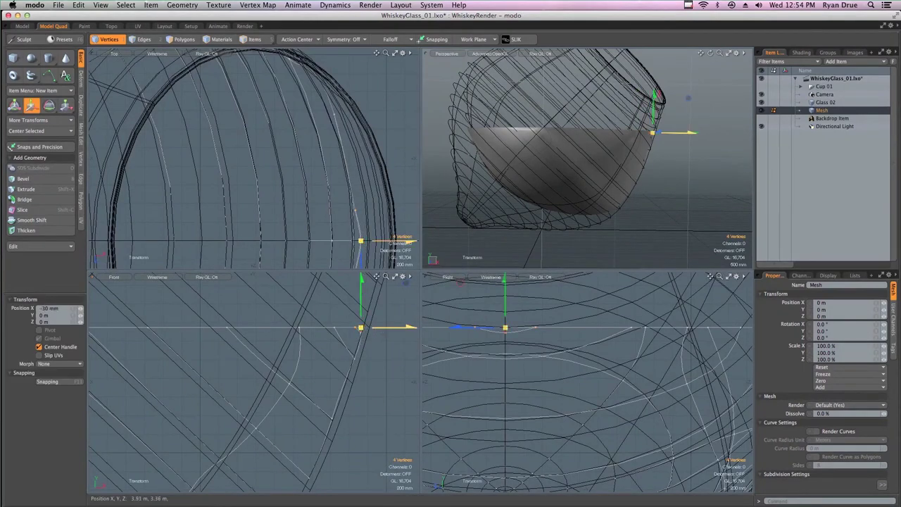
key("q")
left_click(381, 349)
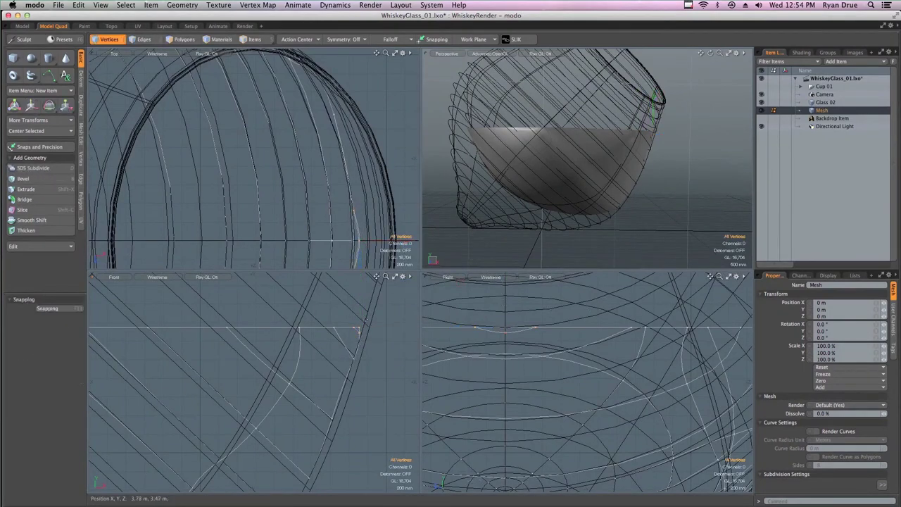
Select the edge loop around the liquid's rim and move the single vertex at its tip 10 mm in X
key("2")
key("1")
key("w")
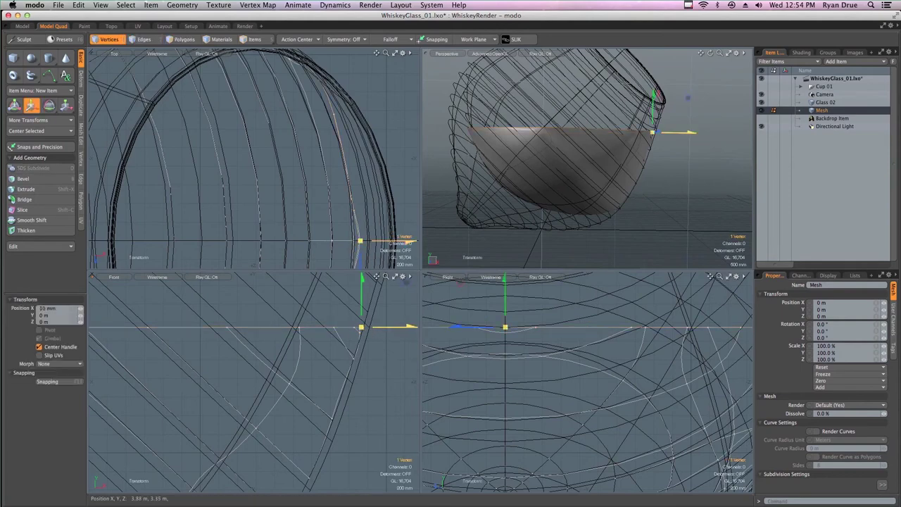
key("space")
Switch to Photoshop to examine the liquid line in the reference render of the whiskey glass, and return to modo
key("super+Tab")
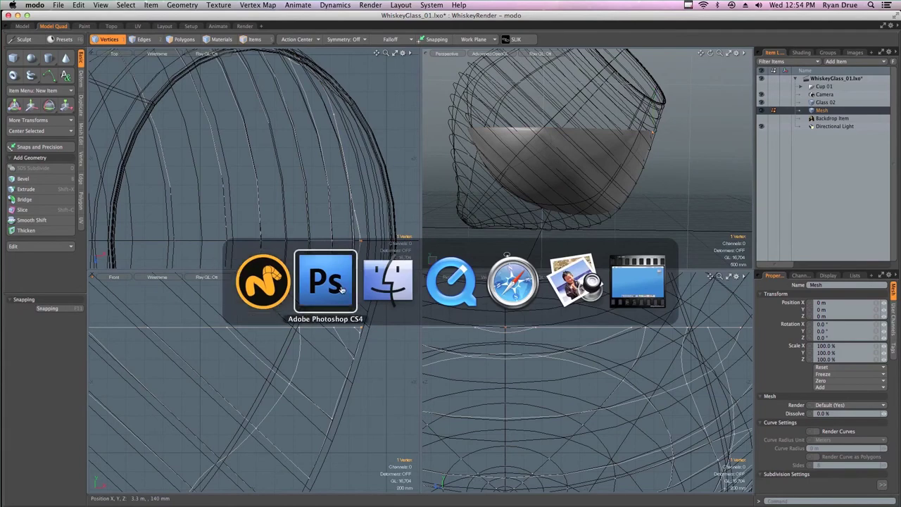
left_click(328, 280)
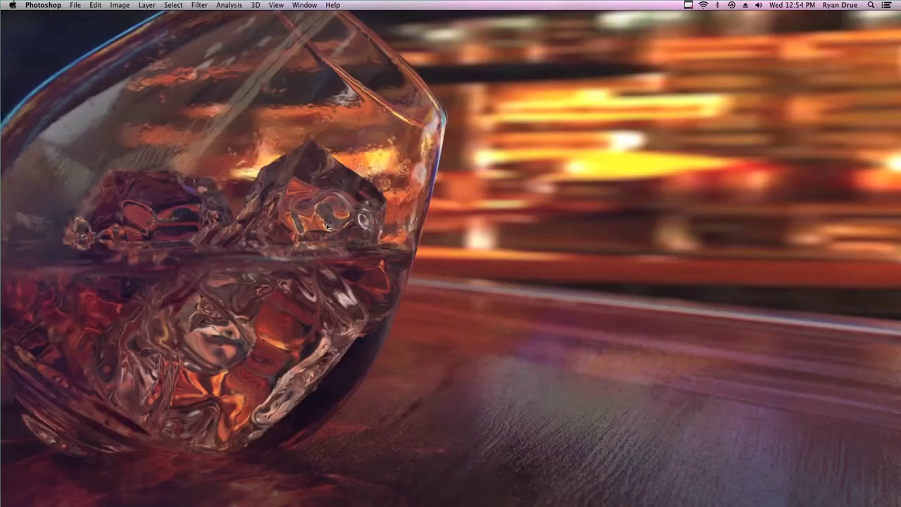
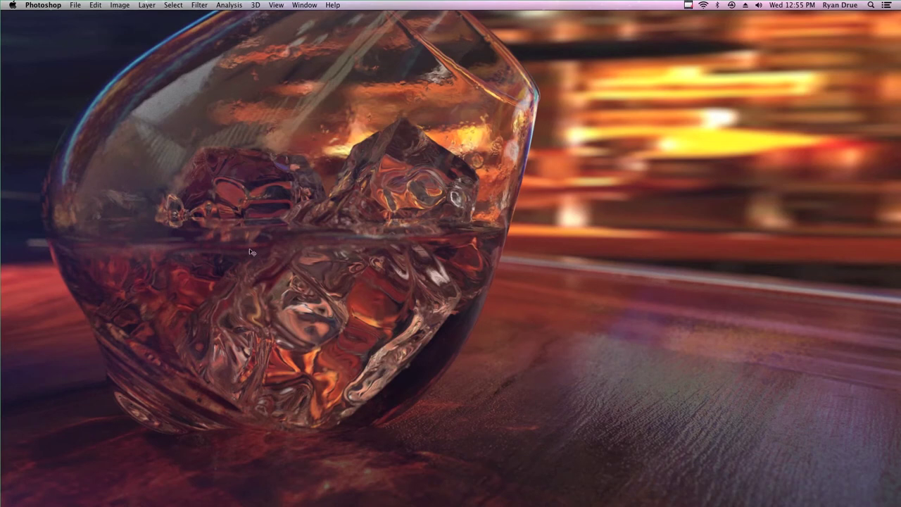
key("super+Tab")
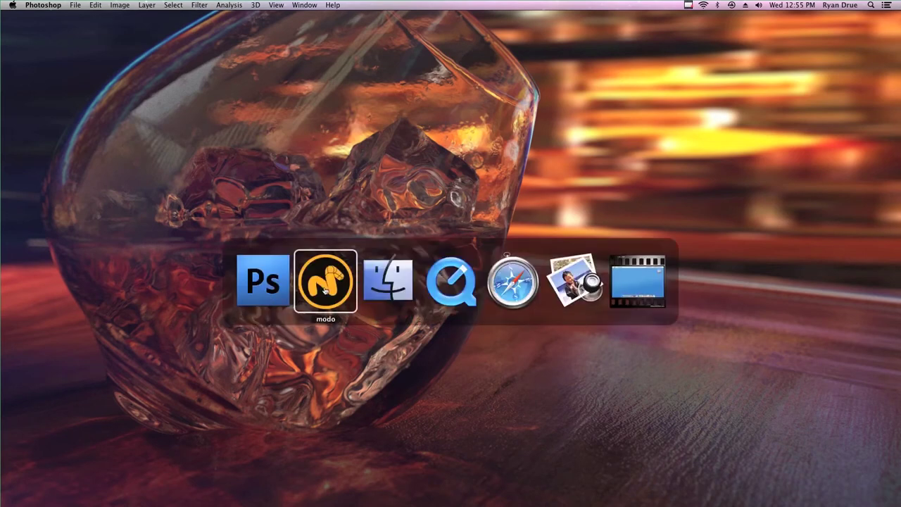
left_click(328, 295)
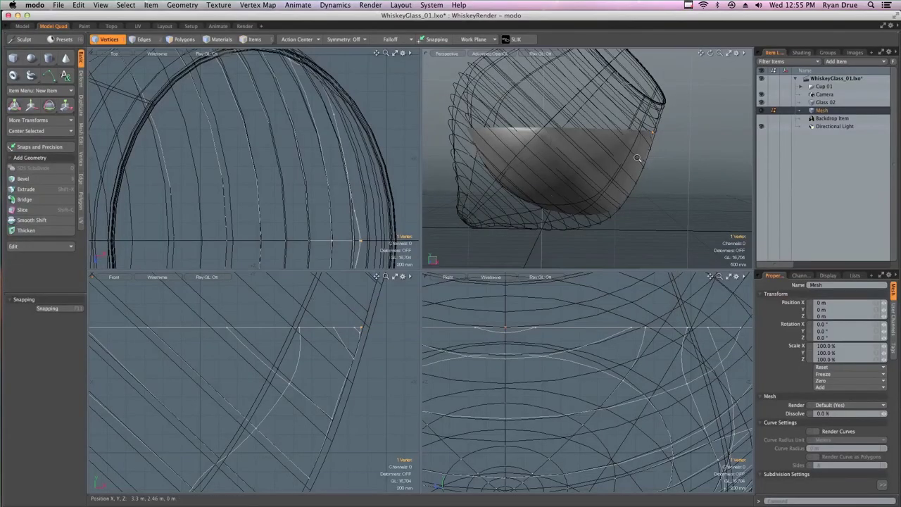
Select the edge loop around the liquid's open rim and fill it with a polygon to cap the surface
left_click_drag(637, 158, 614, 168, "alt")
key("2")
left_click(712, 217)
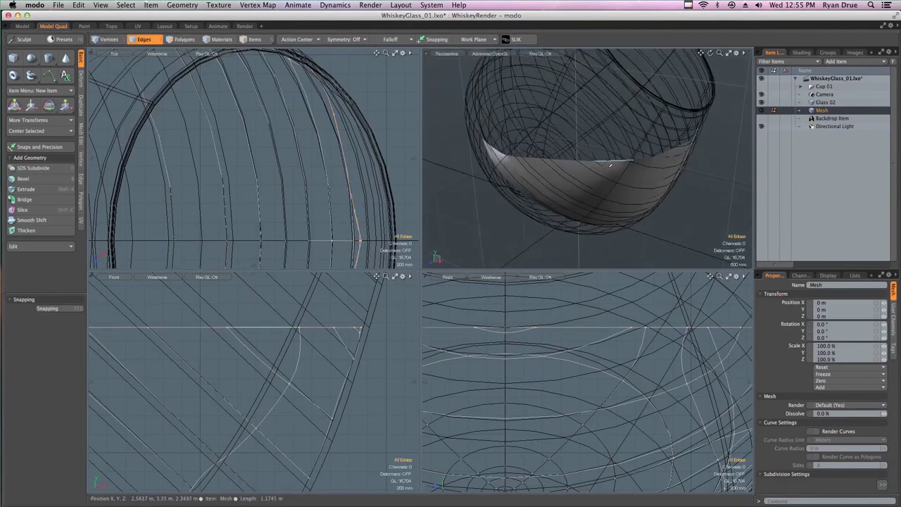
double_click(609, 161)
left_click_drag(609, 160, 590, 140, "alt")
key("p")
key("super+z")
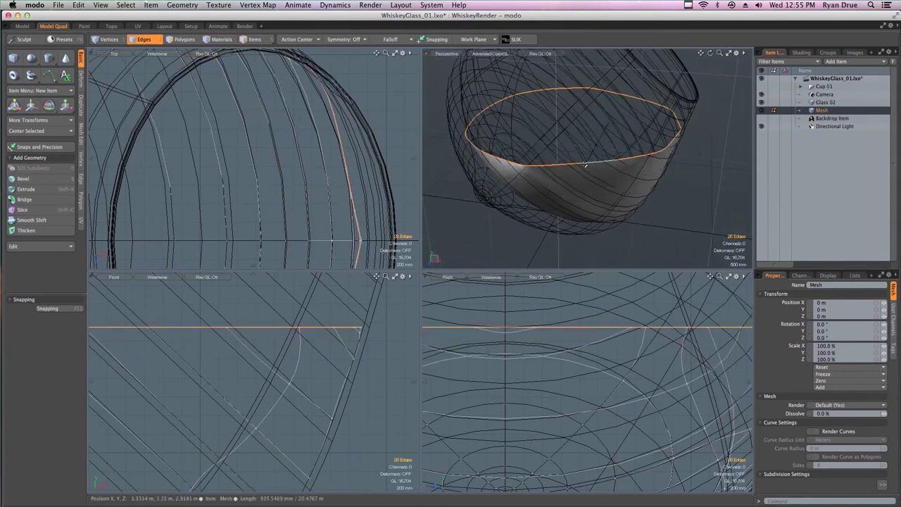
key("super+shift+z")
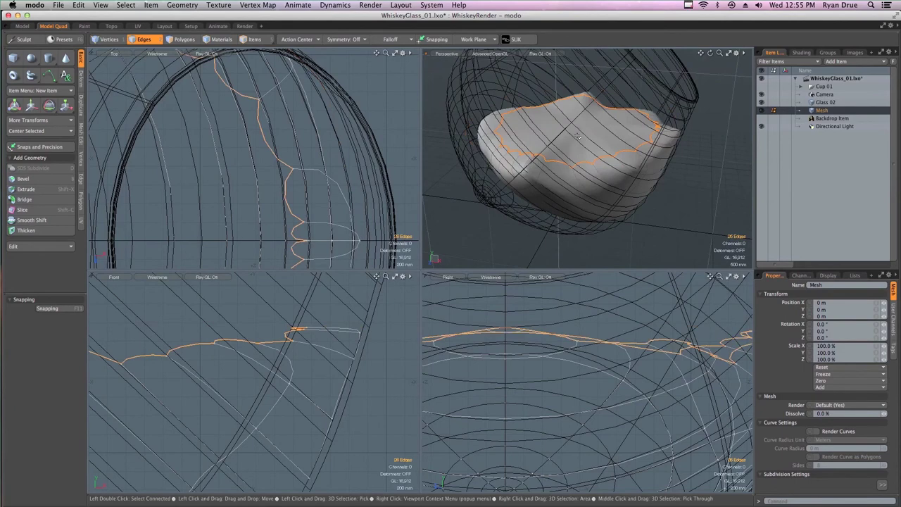
Bevel the capped rim's edge loop with a 40 mm inset and round level 2, and drop the selection
left_click_drag(578, 136, 579, 155, "alt")
key("b")
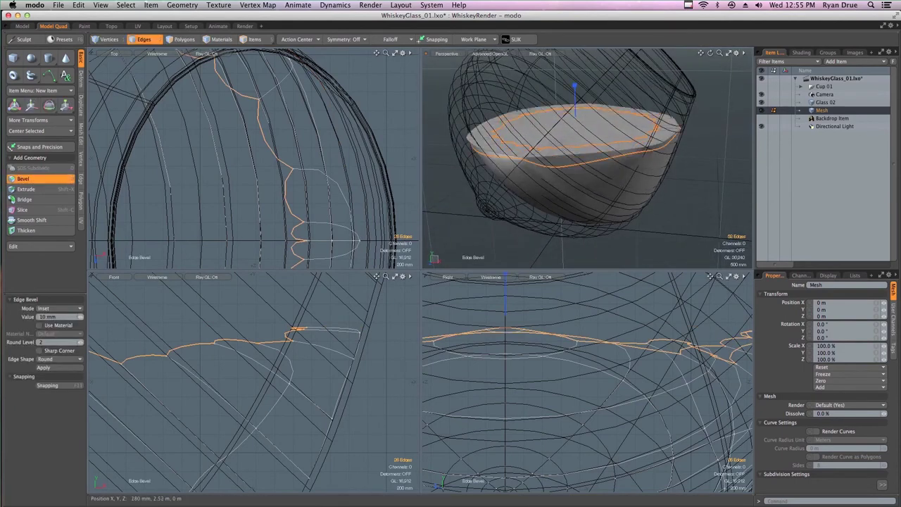
left_click_drag(578, 155, 582, 155)
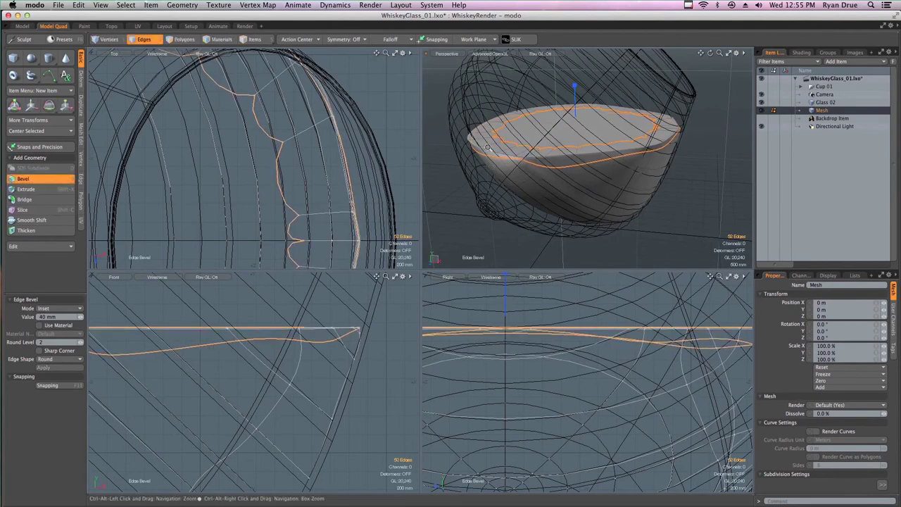
scroll(495, 137, "up", 5)
left_click_drag(496, 143, 644, 148, "alt")
scroll(542, 157, "down", 6)
key("Escape")
Examine the beveled liquid's fit against the glass wall in the perspective, front and right views
key("Tab")
key("2")
key("Tab")
scroll(556, 156, "up", 5)
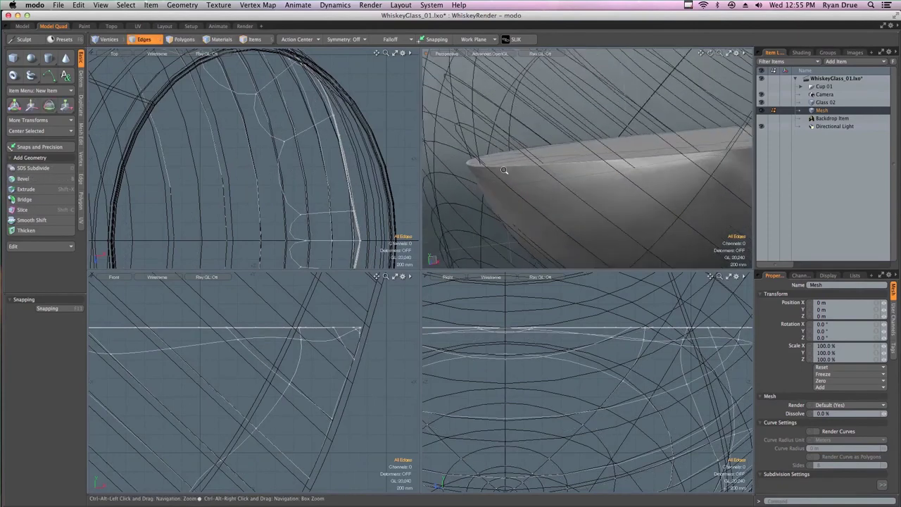
left_click_drag(507, 171, 556, 173, "alt+shift")
scroll(282, 369, "down", 5)
left_click_drag(258, 376, 416, 339, "alt+shift")
scroll(219, 327, "up", 5)
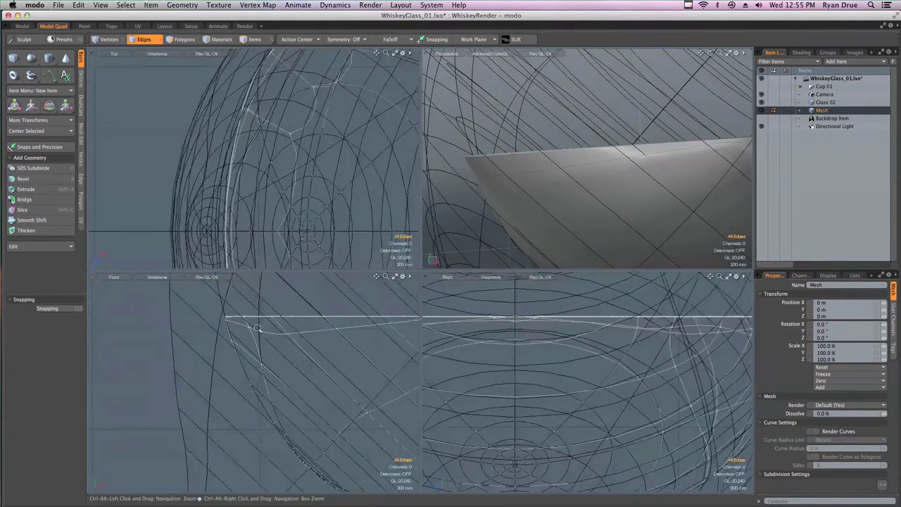
left_click_drag(260, 328, 167, 320, "alt+shift")
left_click_drag(676, 356, 634, 345, "ctrl+alt")
left_click_drag(677, 326, 668, 290, "ctrl+alt")
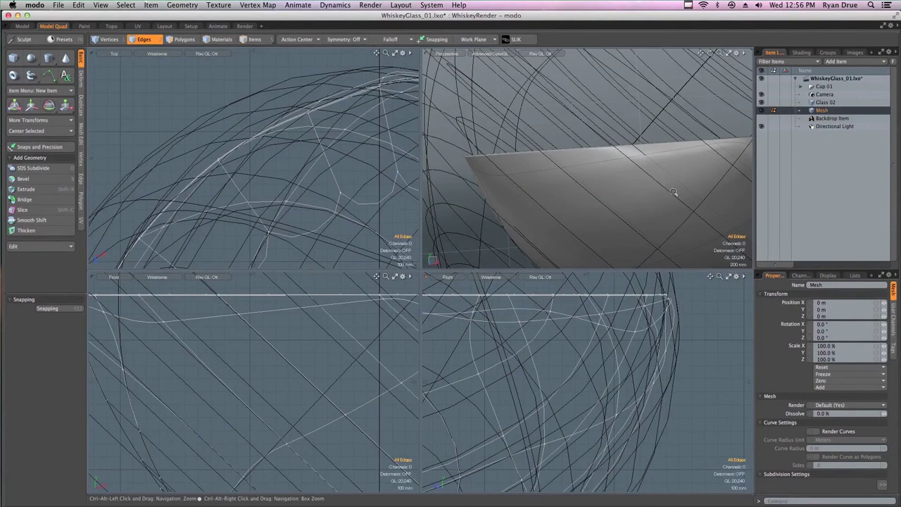
left_click_drag(675, 191, 503, 149, "ctrl+alt")
scroll(557, 372, "down", 3)
left_click_drag(556, 370, 615, 288, "alt+shift")
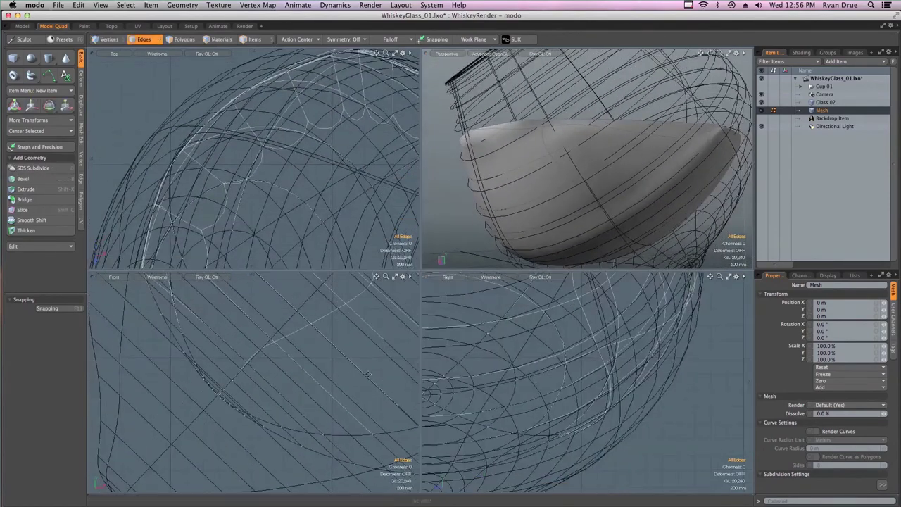
left_click_drag(347, 303, 338, 302, "alt+shift")
scroll(299, 369, "down", 4)
left_click_drag(290, 370, 216, 394, "alt+shift")
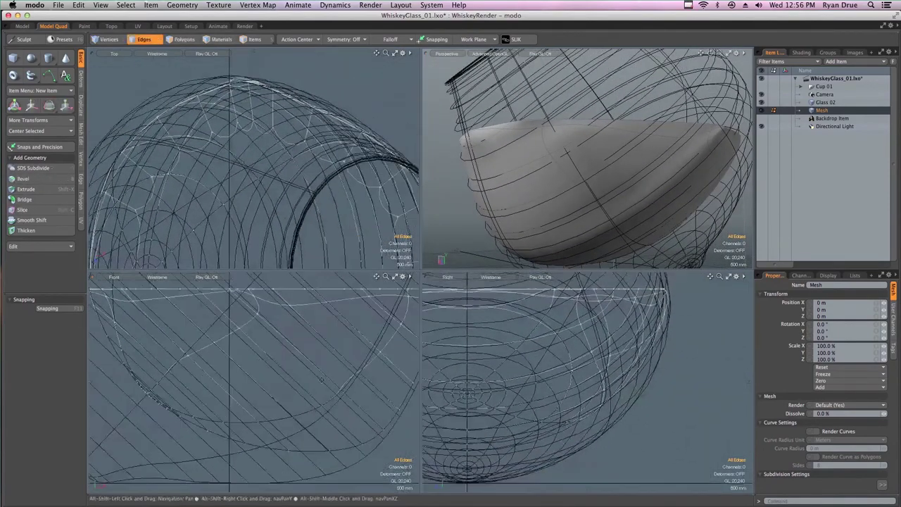
left_click_drag(370, 372, 290, 329, "alt+shift")
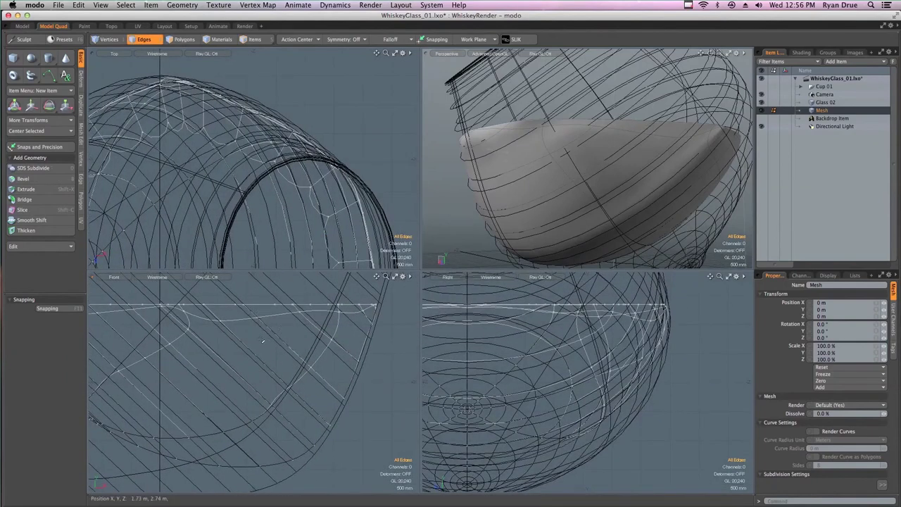
Scale the whole liquid mesh uniformly to 101% and drop the Scale tool
key("r")
left_click_drag(199, 393, 201, 393)
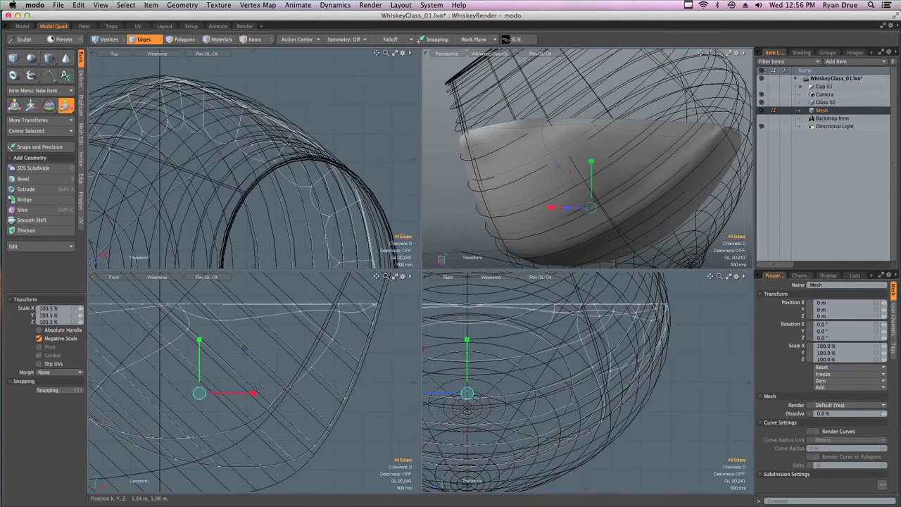
left_click_drag(204, 394, 204, 394)
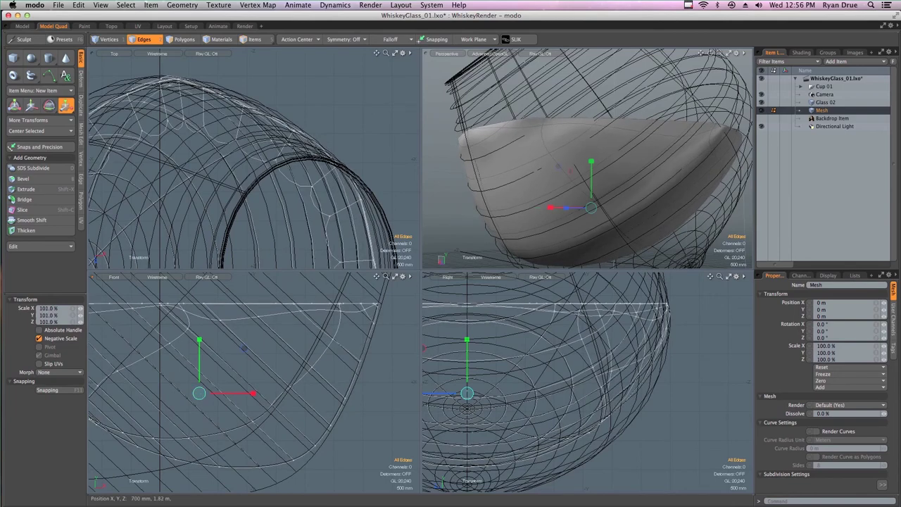
scroll(258, 437, "down", 5)
left_click_drag(258, 437, 337, 404, "alt")
scroll(197, 344, "up", 8)
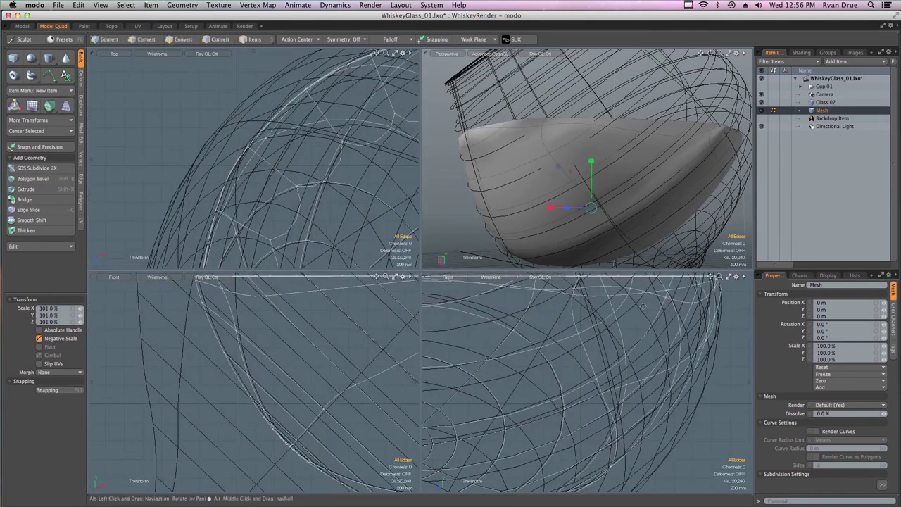
left_click_drag(631, 177, 610, 189, "alt")
key("q")
Check the liquid against the shaded glass, select the two liquid vertices on opposite sides near the rim and scale them to 95% in Z
left_click(824, 103, "shift")
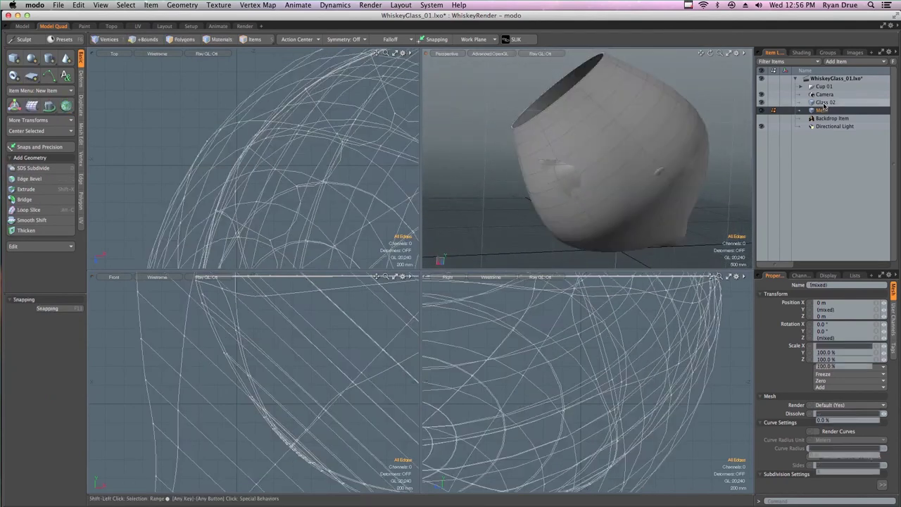
left_click_drag(686, 145, 648, 151, "alt")
key("2")
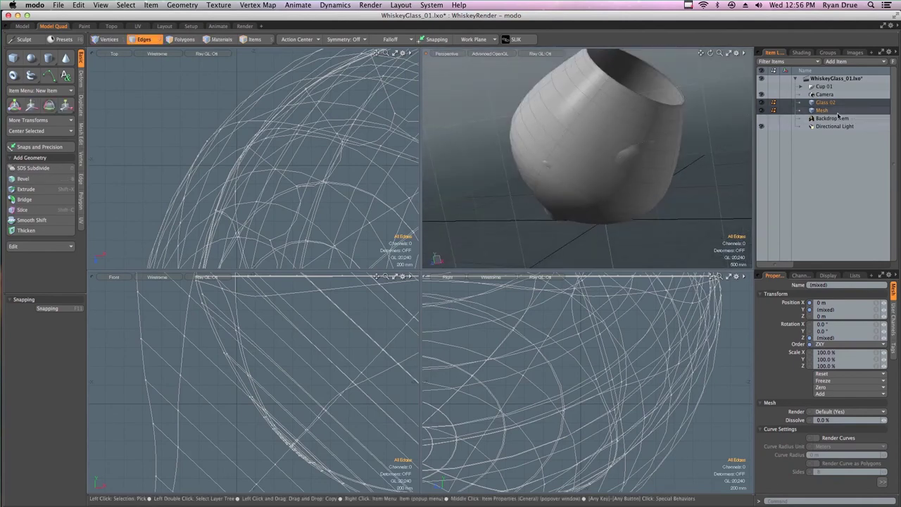
left_click(830, 111)
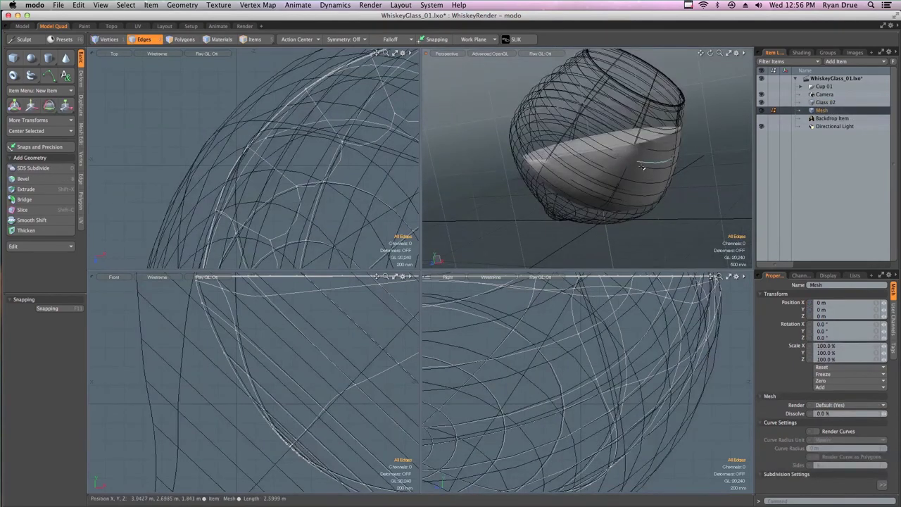
mouse_move(641, 164)
left_mouse_down()
mouse_move(649, 166)
mouse_move(531, 188)
left_mouse_up()
key("1")
left_click_drag(656, 172, 672, 163, "alt")
key("r")
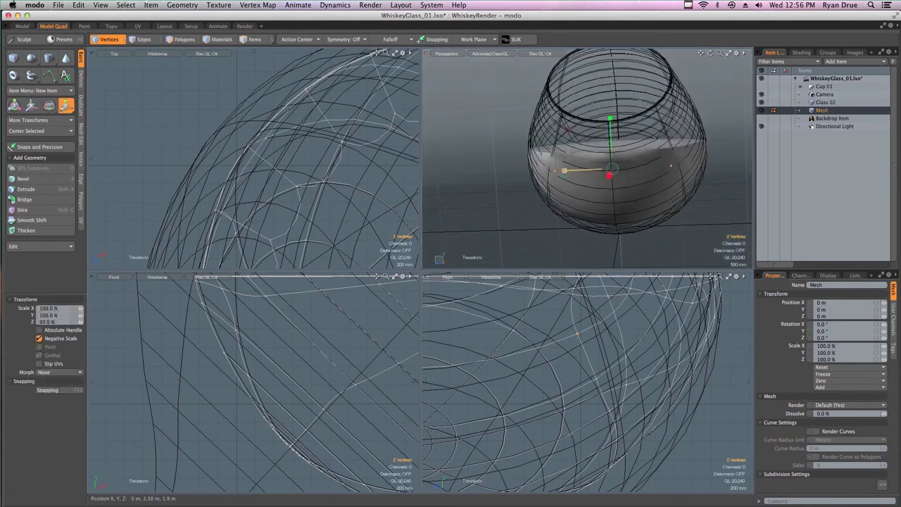
left_click_drag(564, 170, 565, 170)
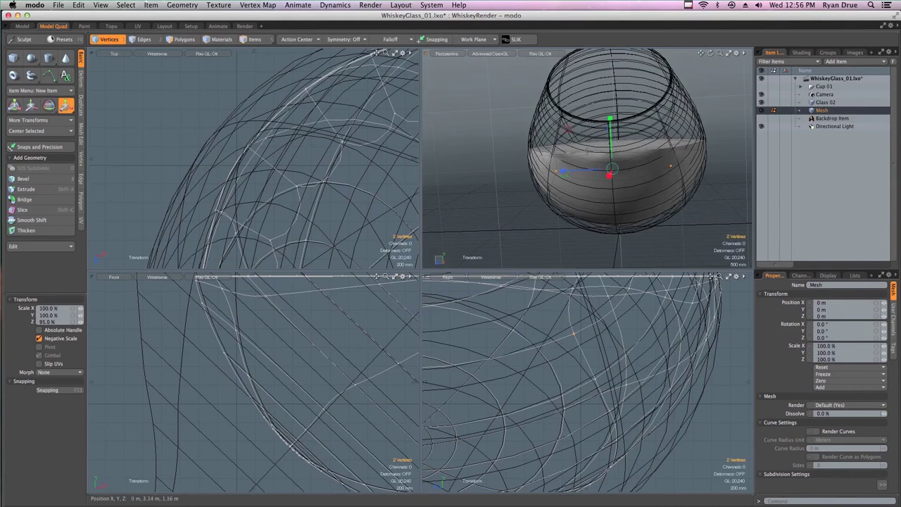
left_click_drag(626, 145, 599, 135, "alt")
key("q")
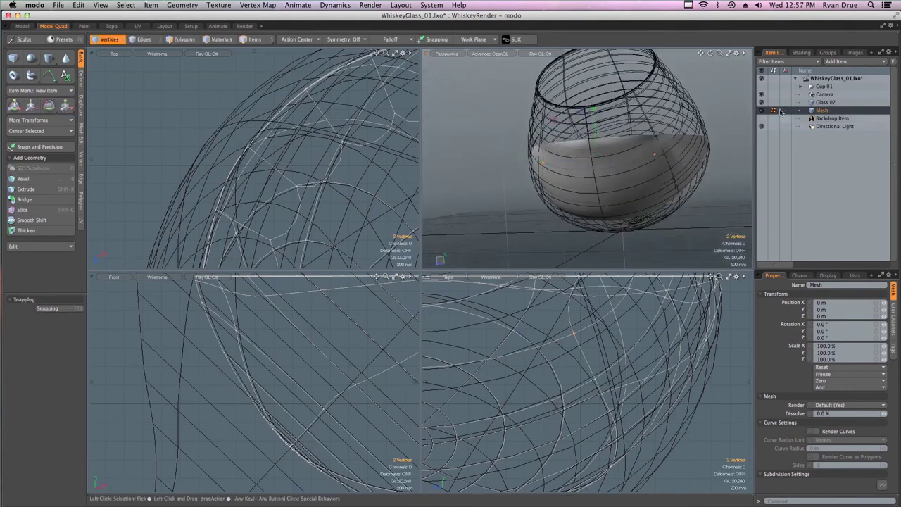
Activate Glass 02 together with the liquid, scale the same two vertices to 98.5% in Z and drop the selection
left_click(824, 102, "shift")
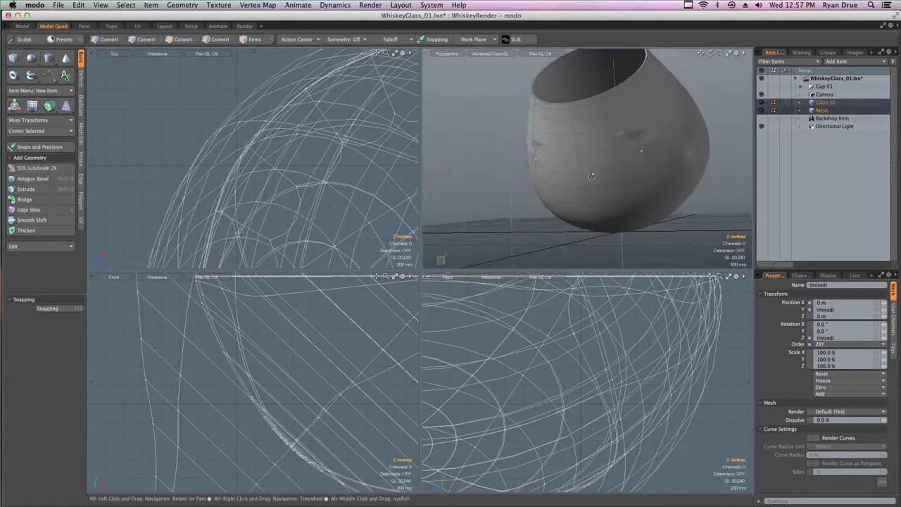
left_click_drag(591, 176, 548, 183, "alt")
key("r")
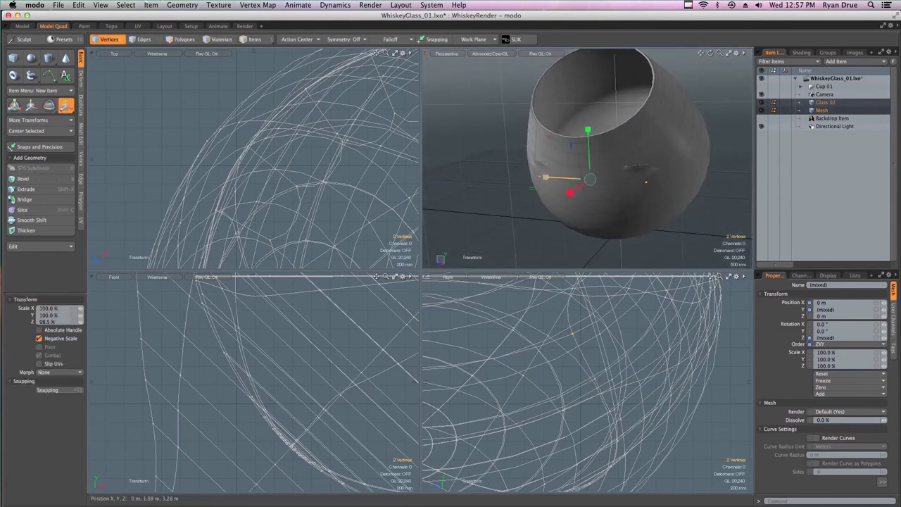
key("q")
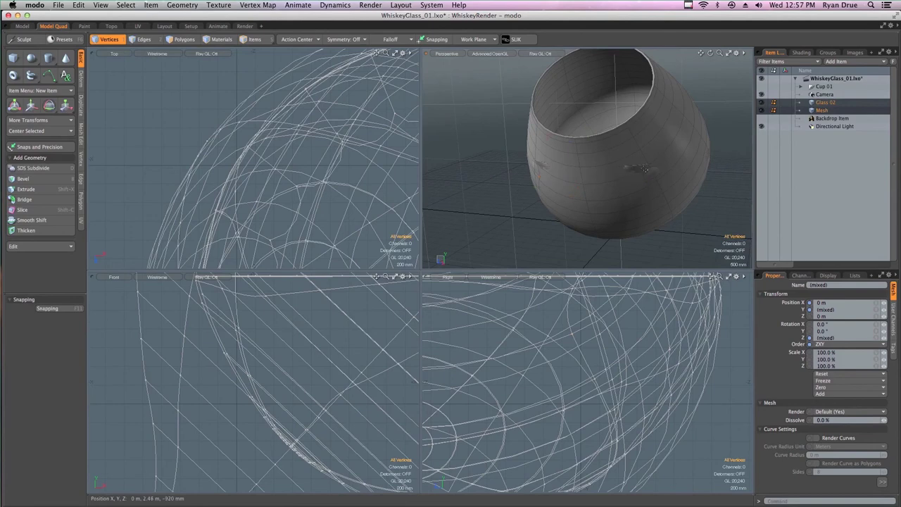
Select four liquid vertices at the bulges poking through both sides of the glass and scale them to 98% in Z
left_click_drag(604, 155, 504, 172, "alt")
scroll(623, 157, "down", 5)
scroll(640, 163, "up", 8)
scroll(654, 166, "down", 4)
key("r")
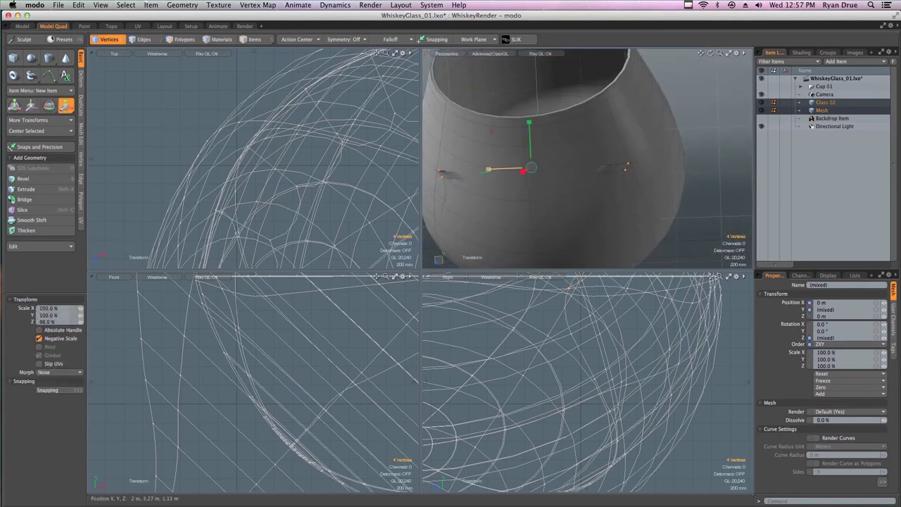
key("space")
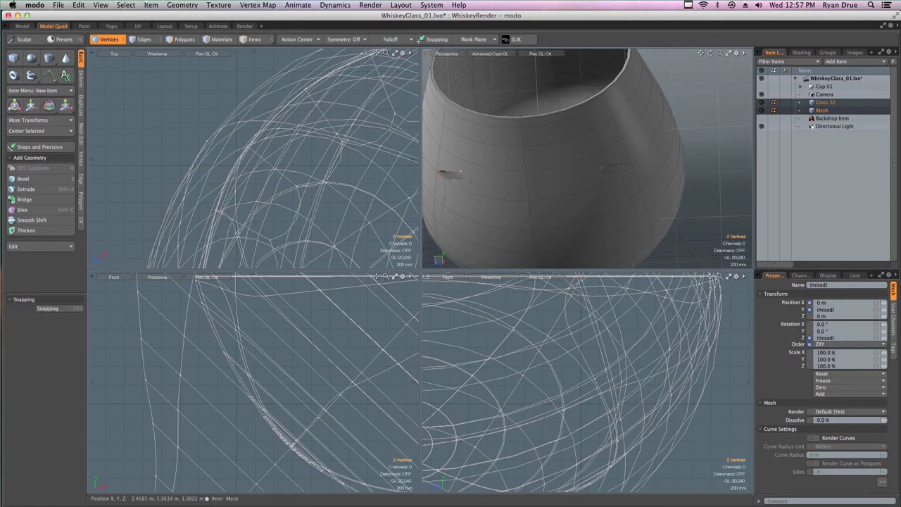
Select the five liquid vertices beside the remaining bulges and scale them to 92.5% in Z, with the glass shown for checking
key("shift")
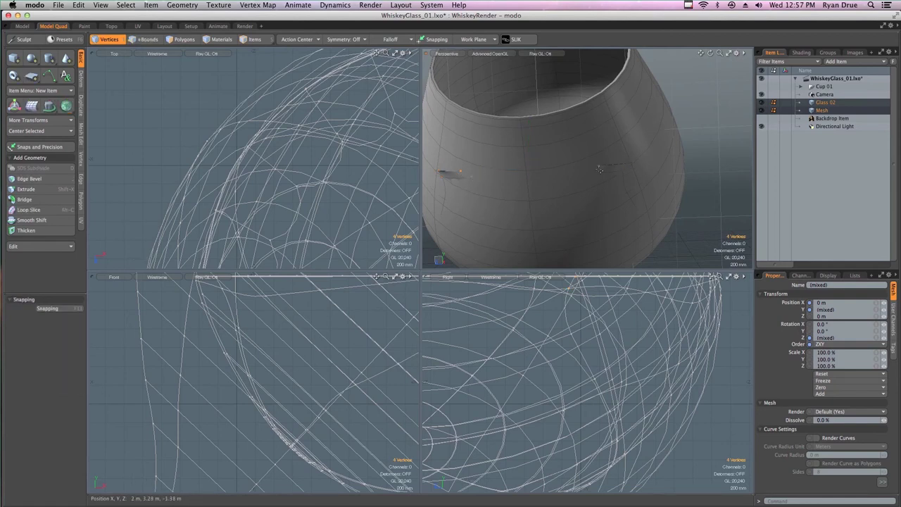
left_click(828, 112)
key("alt")
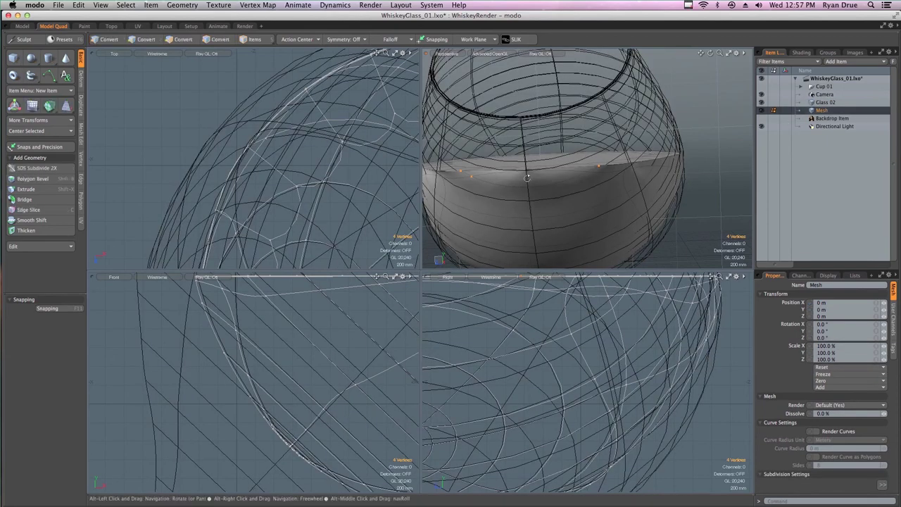
mouse_move(592, 173)
left_mouse_down("alt")
mouse_move(702, 132)
mouse_move(682, 166)
mouse_move(642, 170)
left_mouse_up("alt")
left_click(827, 103, "shift")
key("r")
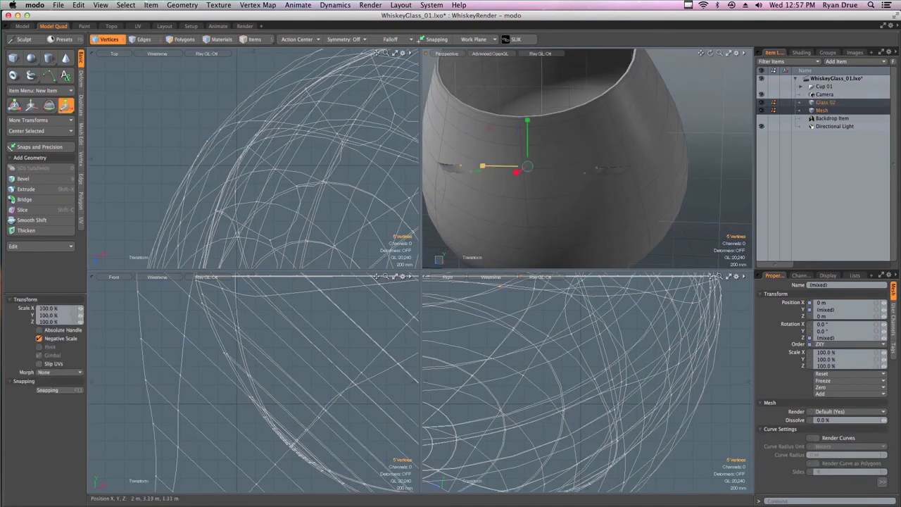
left_click_drag(501, 173, 563, 180, "alt")
left_click(825, 104)
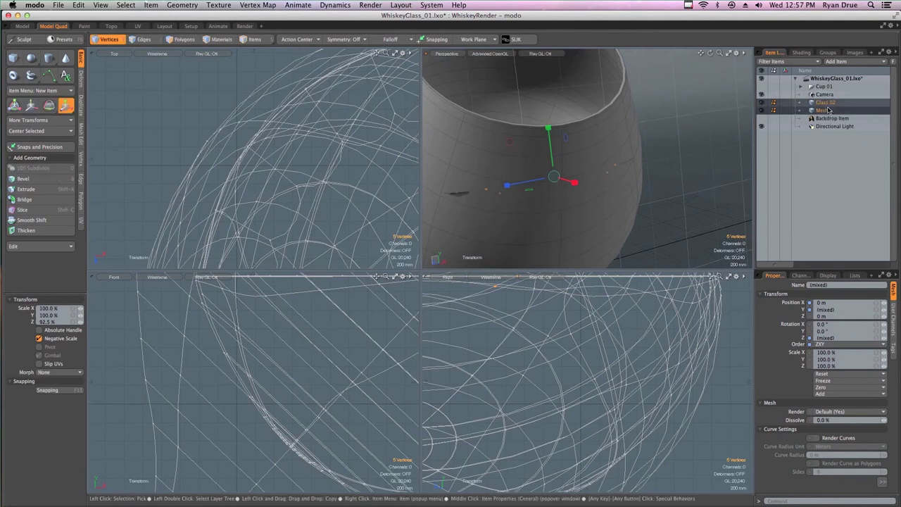
key("q")
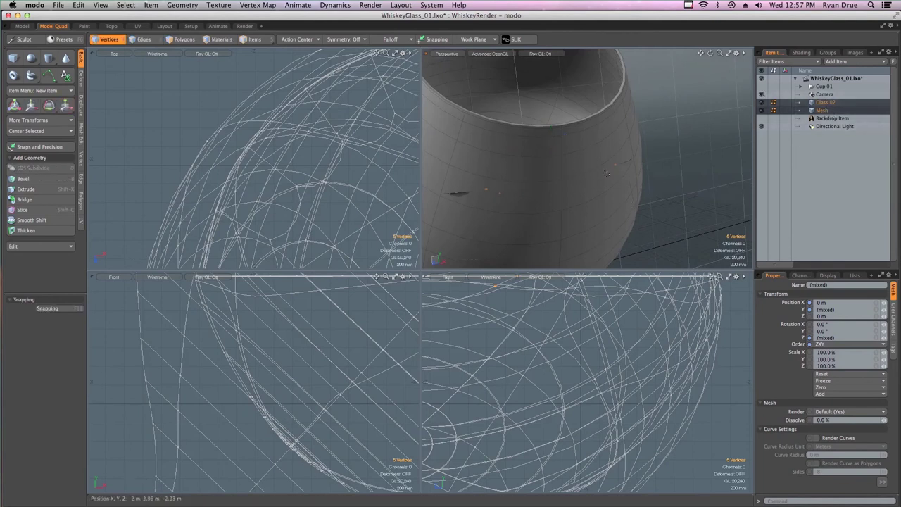
Switch to edge selection and view the liquid and then Glass 02 as the only active mesh to check the fit
left_click_drag(607, 174, 586, 169, "ctrl+alt")
key("2")
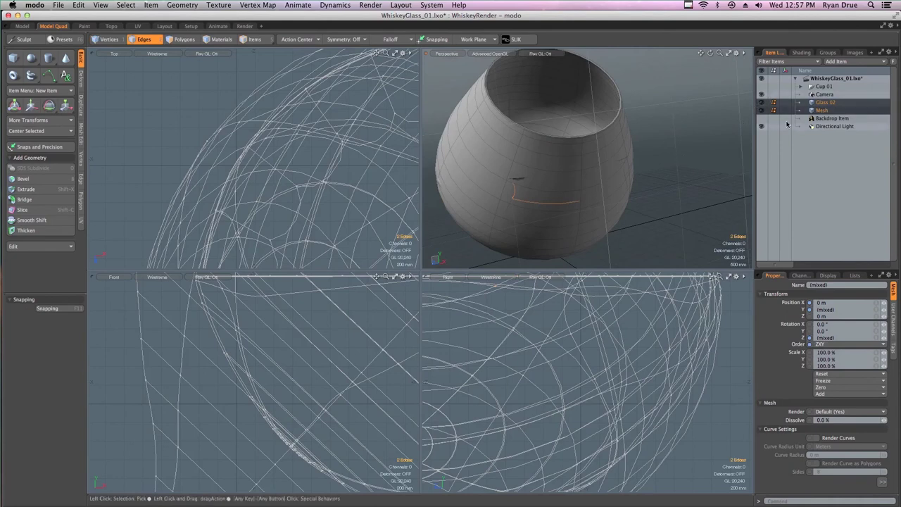
left_click(822, 111)
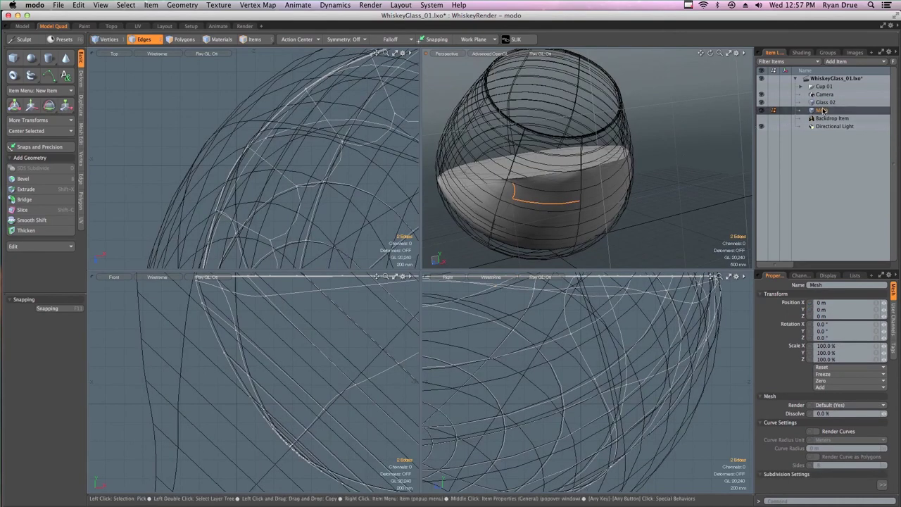
left_click(825, 103)
left_click_drag(670, 181, 652, 169, "alt")
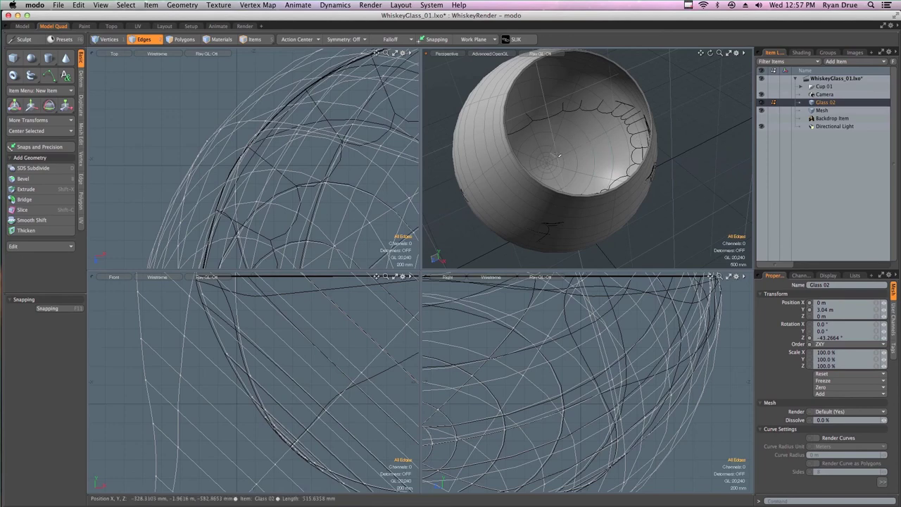
Set the perspective view to draw inactive meshes the same as active ones and make the liquid the active mesh
key("o")
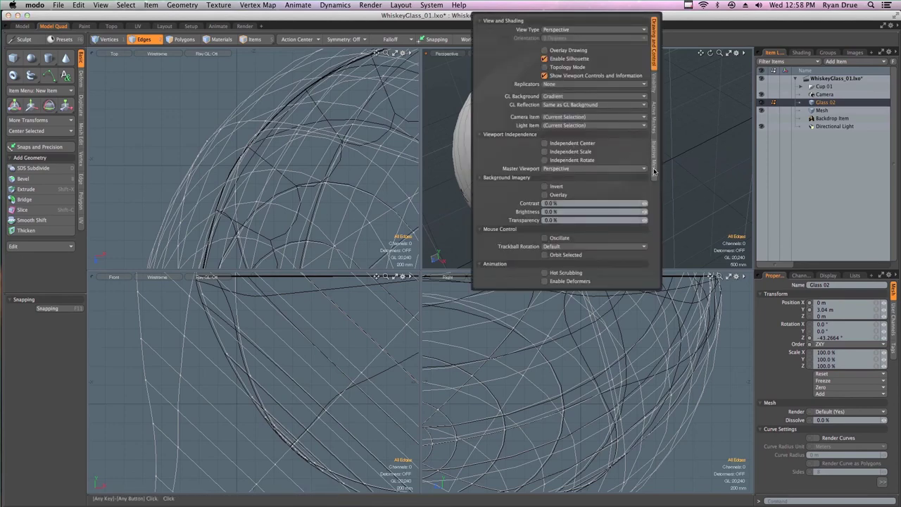
left_click(656, 161)
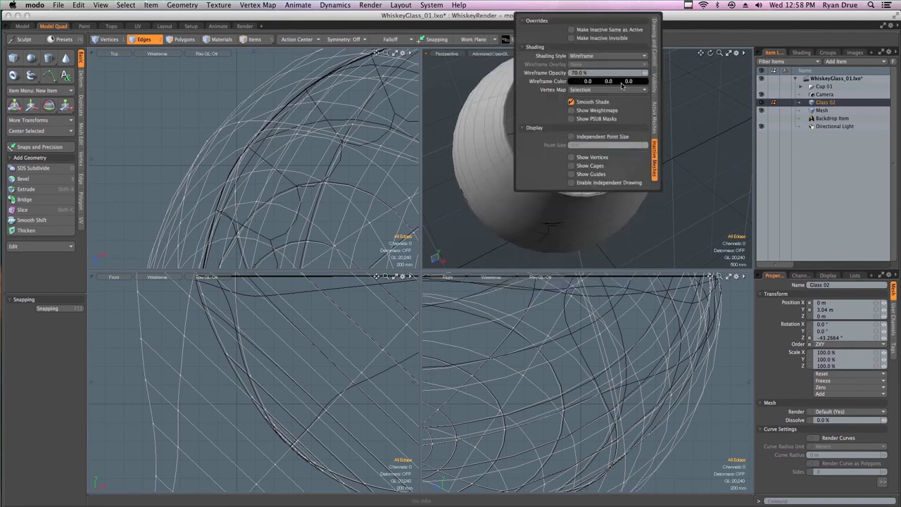
left_click(581, 56)
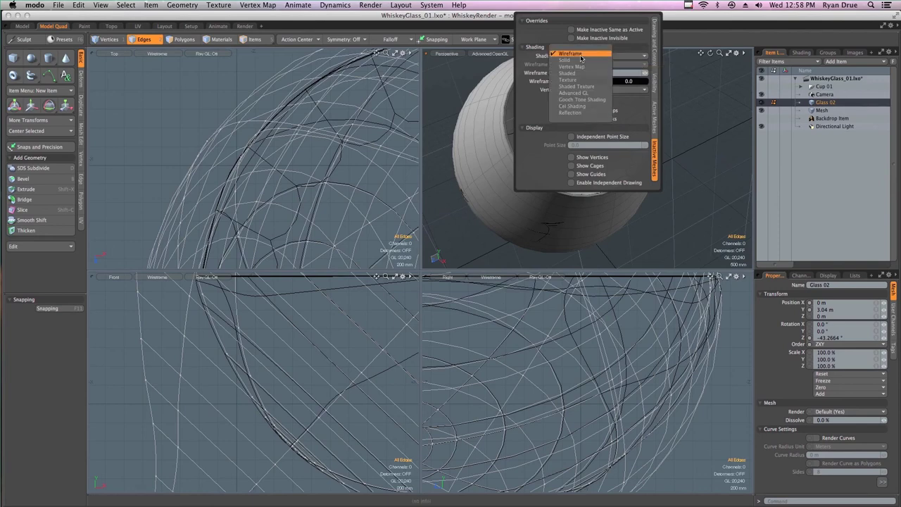
left_click(589, 56)
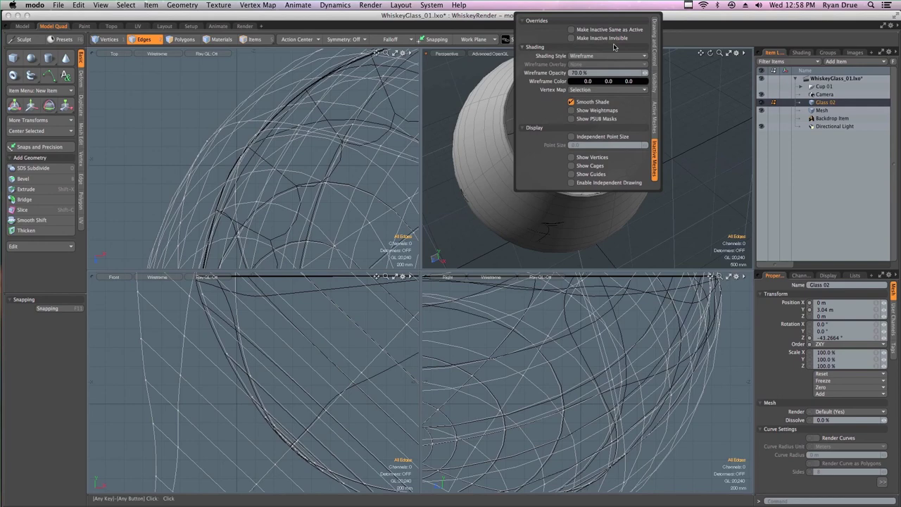
left_click(571, 29)
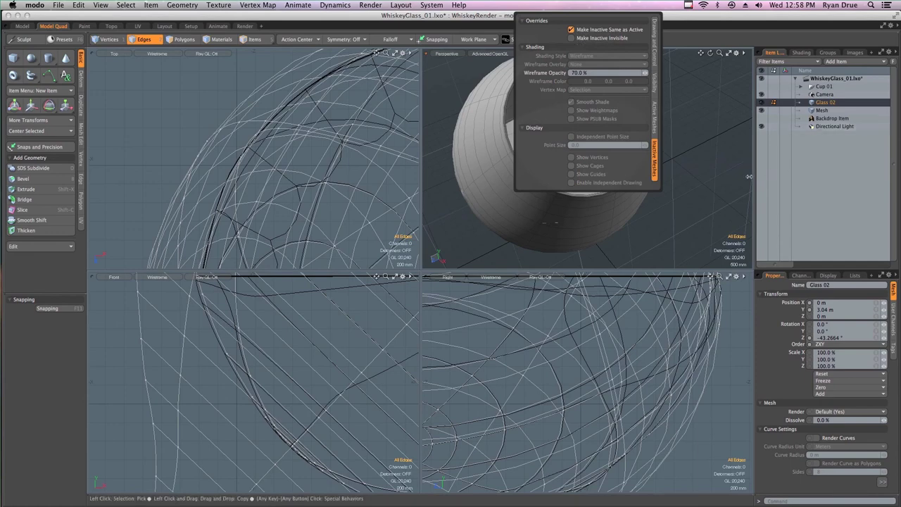
left_click_drag(546, 242, 596, 195, "alt")
left_click(824, 111)
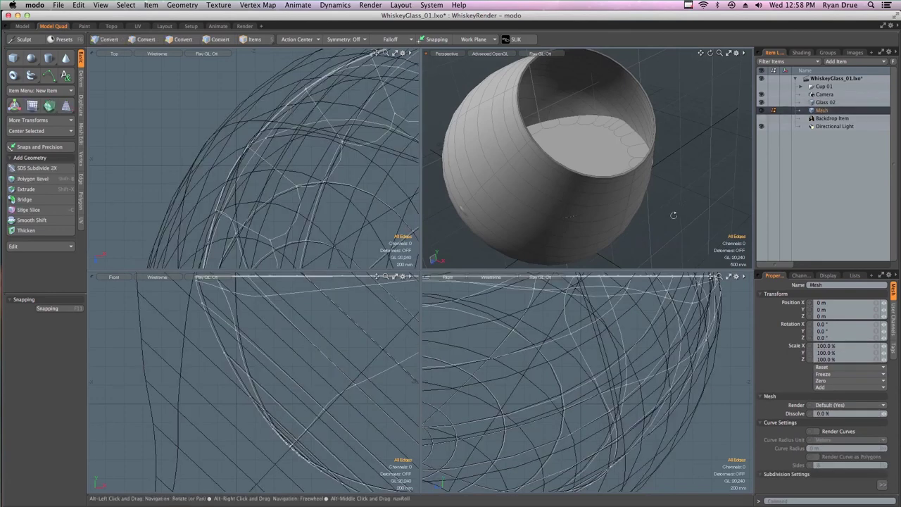
Select two liquid edges poking through the glass, try moving them -20 mm in X and undo the move
left_click_drag(633, 203, 655, 141, "alt")
key("2")
left_click_drag(665, 205, 639, 169, "alt")
left_click(639, 168)
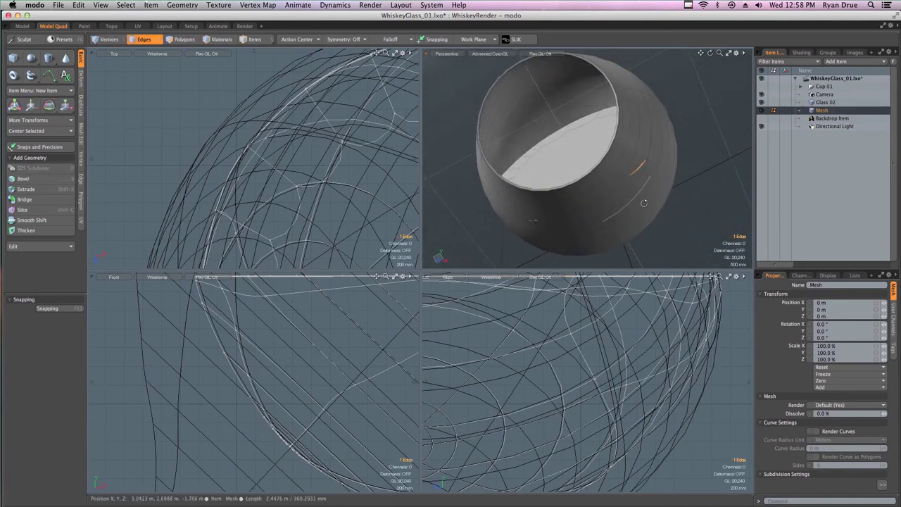
left_click(535, 221, "shift")
left_click_drag(548, 222, 644, 188, "alt")
key("w")
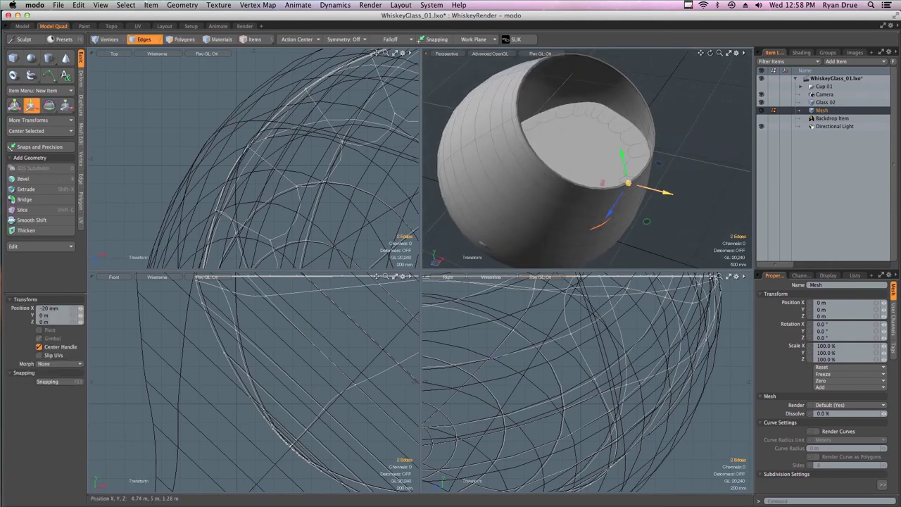
key("super+z")
left_click_drag(400, 344, 312, 411, "alt")
scroll(328, 405, "down", 5)
key("shift+a")
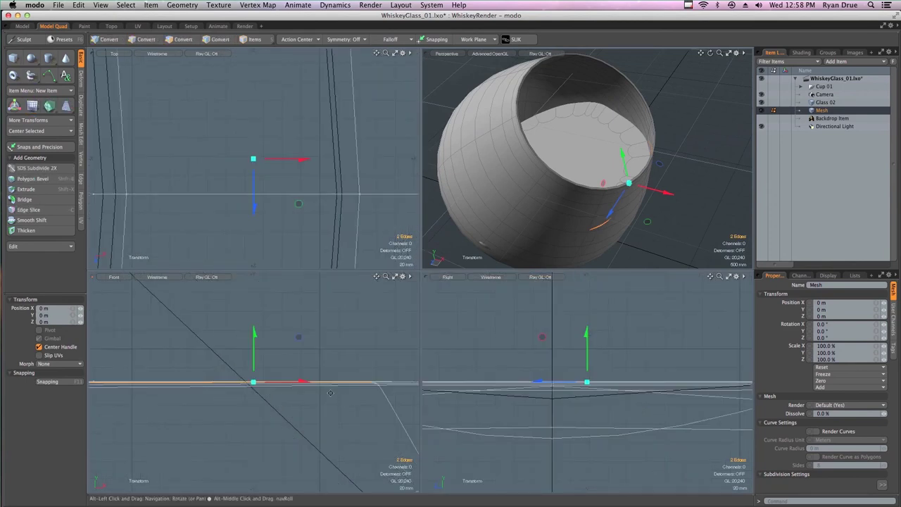
scroll(597, 225, "up", 4)
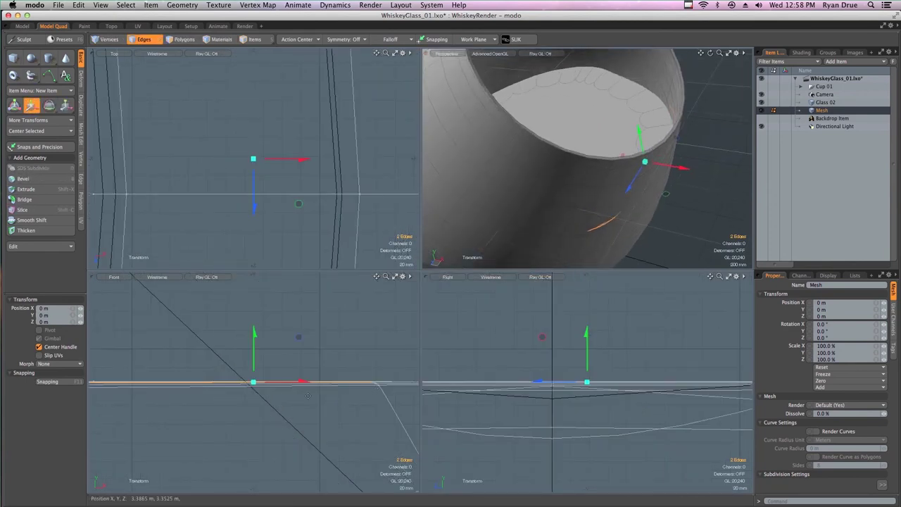
key("space")
scroll(338, 410, "down", 4)
left_click_drag(319, 401, 315, 409, "shift")
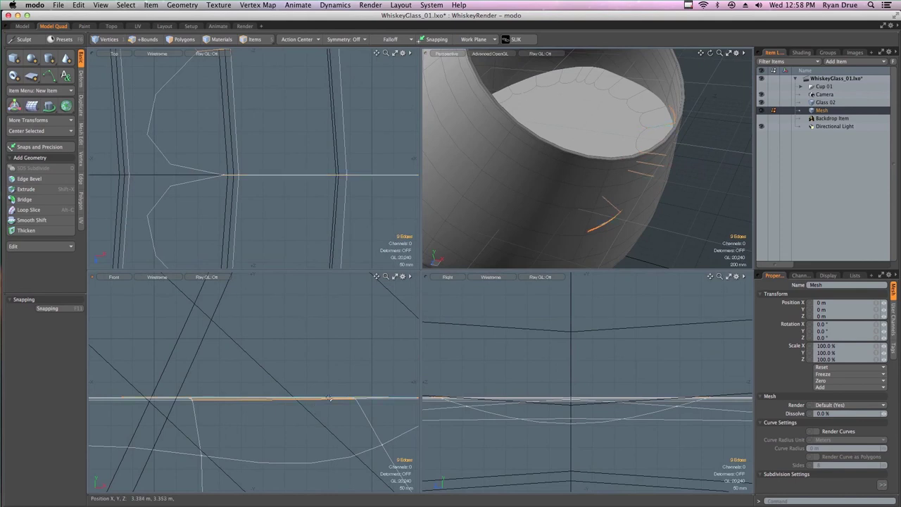
left_click(672, 210)
scroll(603, 224, "up", 4)
left_click(605, 223)
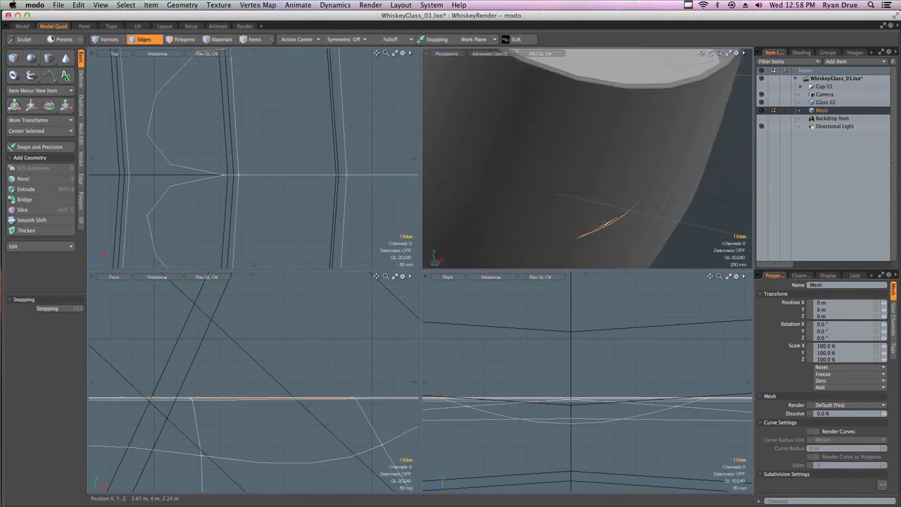
key("w")
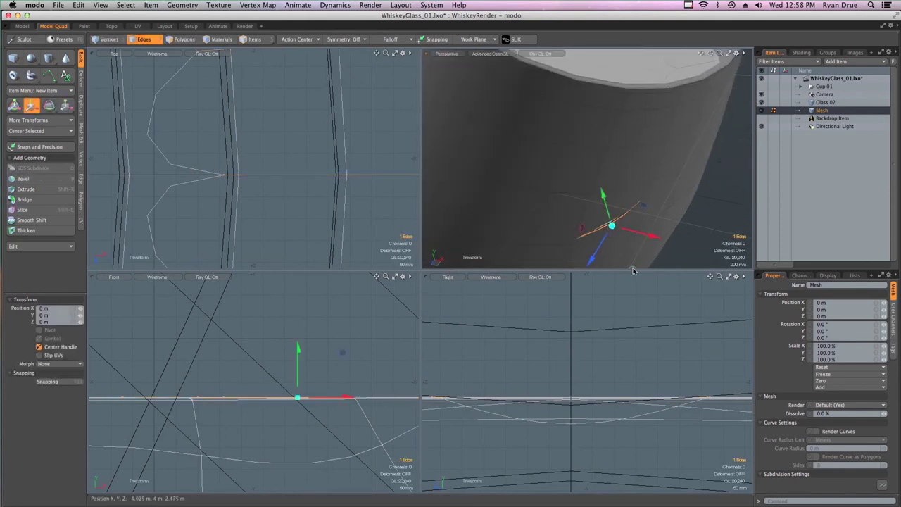
key("space")
left_click(630, 226)
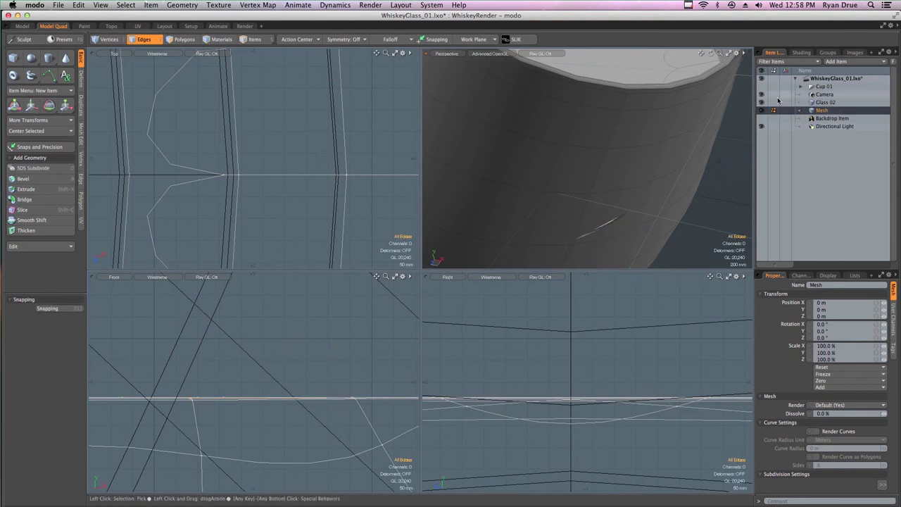
Hide Glass 02, select the bulging edge on the liquid's upper rim, show the glass again and move the edge inward along X
left_click(762, 103)
left_click_drag(616, 252, 689, 141, "alt")
double_click(680, 139)
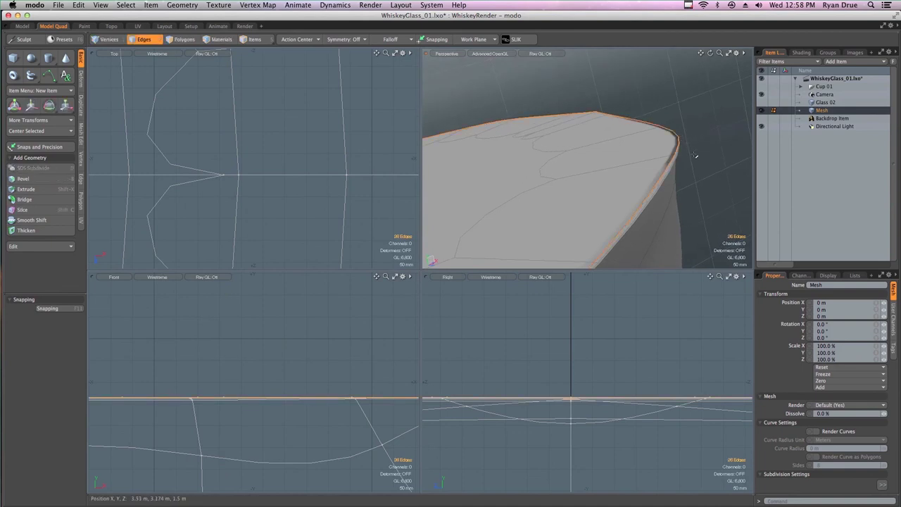
left_click(696, 155)
mouse_move(664, 141)
left_mouse_down("alt")
mouse_move(578, 90)
mouse_move(595, 145)
mouse_move(669, 178)
mouse_move(563, 104)
mouse_move(669, 131)
left_mouse_up("alt")
left_click(685, 133)
key("shift")
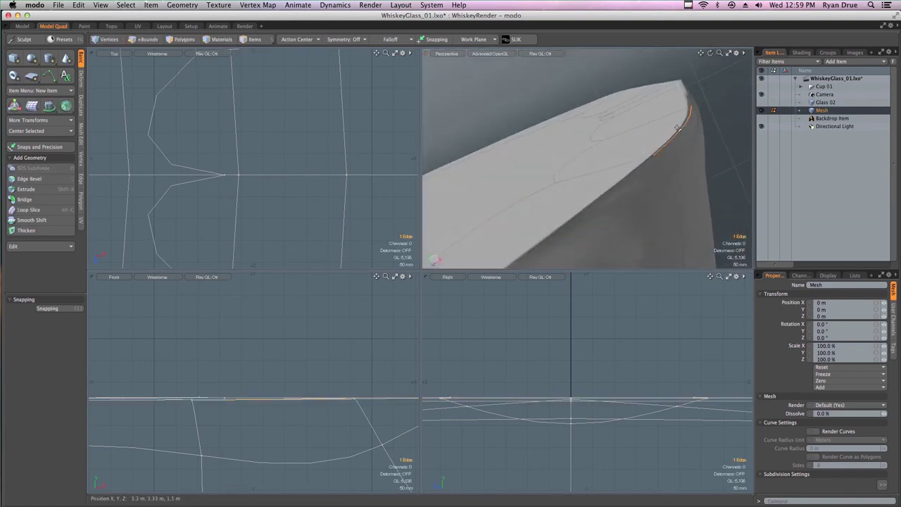
key("w")
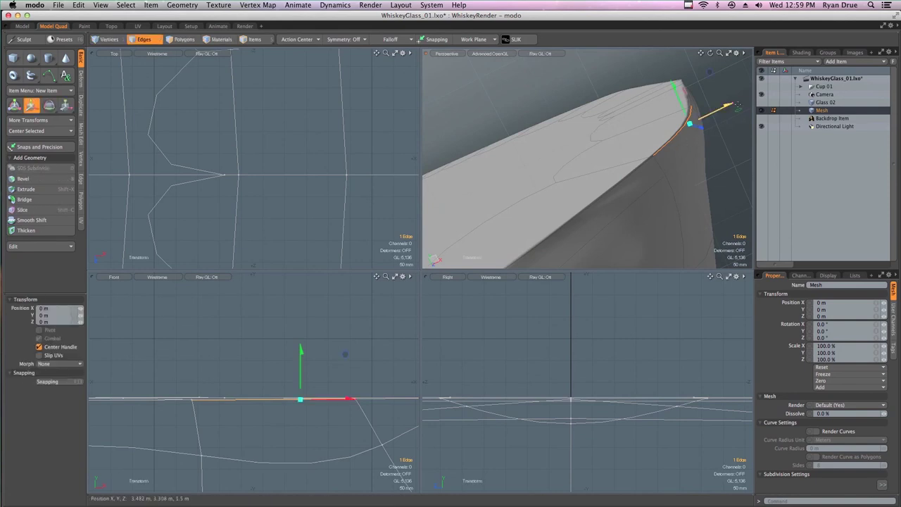
left_click(761, 102)
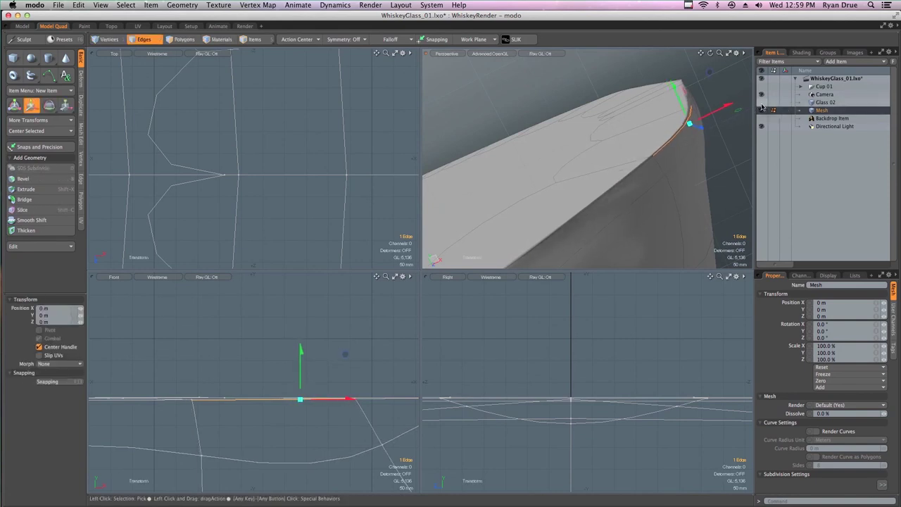
left_click_drag(737, 110, 729, 113)
left_click_drag(708, 168, 555, 196, "ctrl+alt")
key("space")
Select the liquid edge still poking through the other side of the glass and move it about -20 mm in X
key("w")
key("space")
left_click(594, 214)
left_click(556, 198)
key("w")
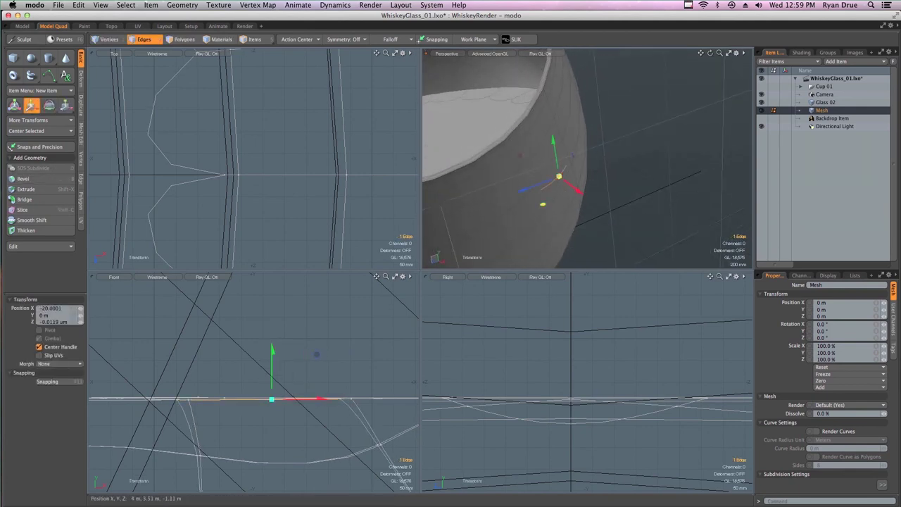
key("space")
Select the two liquid edges poking through both sides at the back of the glass and scale them to 98.5% in Z
left_click_drag(603, 207, 533, 146, "alt")
scroll(539, 159, "up", 3)
left_click_drag(641, 243, 600, 228, "alt")
scroll(711, 172, "up", 3)
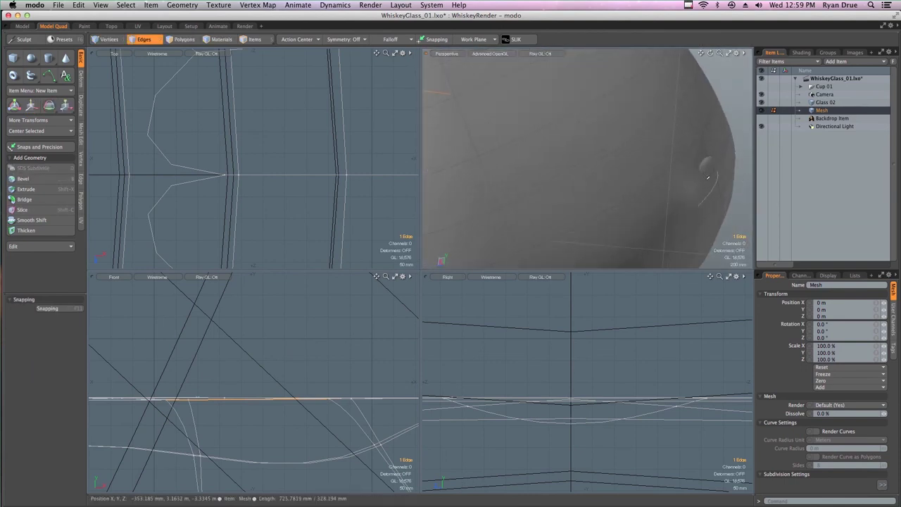
left_click(707, 175)
scroll(708, 175, "down", 3)
left_click_drag(623, 189, 650, 193, "alt")
left_click_drag(478, 170, 616, 155, "alt")
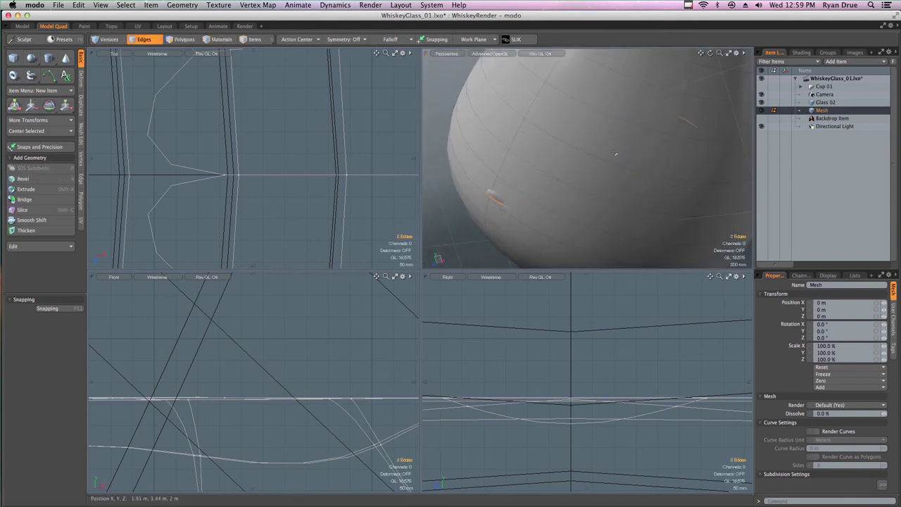
key("r")
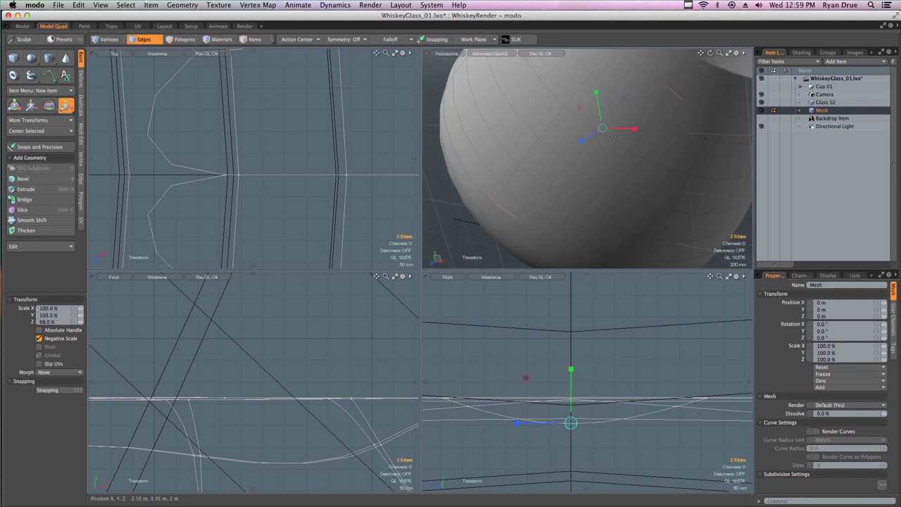
left_click_drag(613, 174, 637, 122, "alt")
key("space")
Switch to vertex selection, move the two liquid vertices at the remaining bulges -80 mm in X and drop the selection
left_click_drag(581, 208, 565, 181, "alt")
scroll(551, 189, "up", 5)
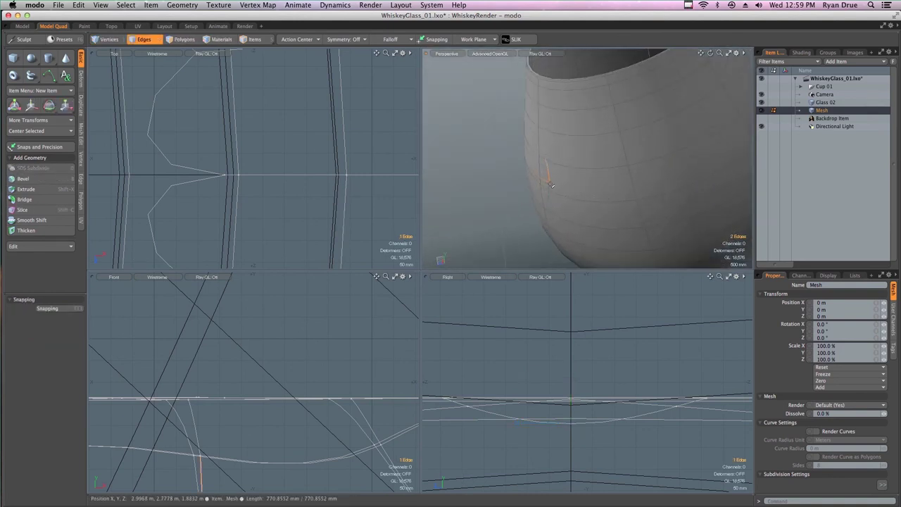
left_click(560, 184, "shift")
key("1")
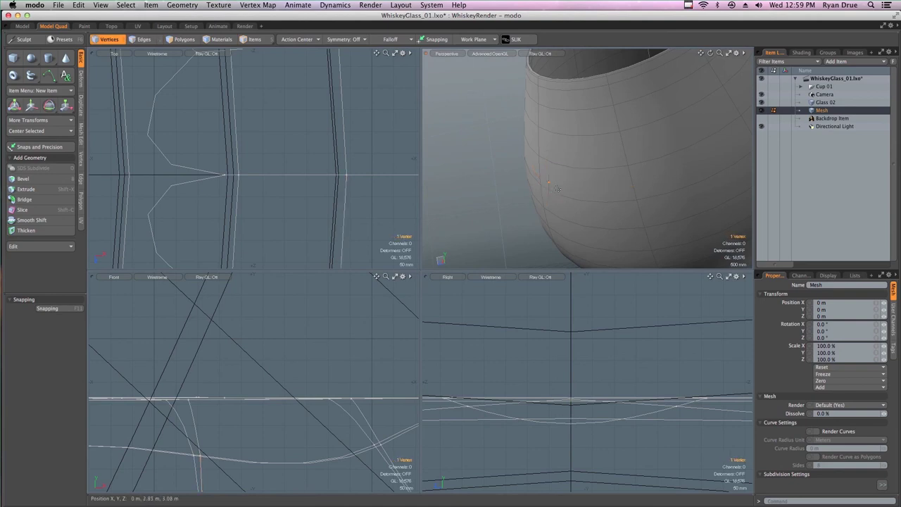
left_click_drag(662, 145, 648, 143, "alt")
right_click_drag(648, 143, 655, 160)
mouse_move(652, 160)
left_mouse_down("alt")
mouse_move(610, 181)
mouse_move(667, 168)
left_mouse_up("alt")
key("w")
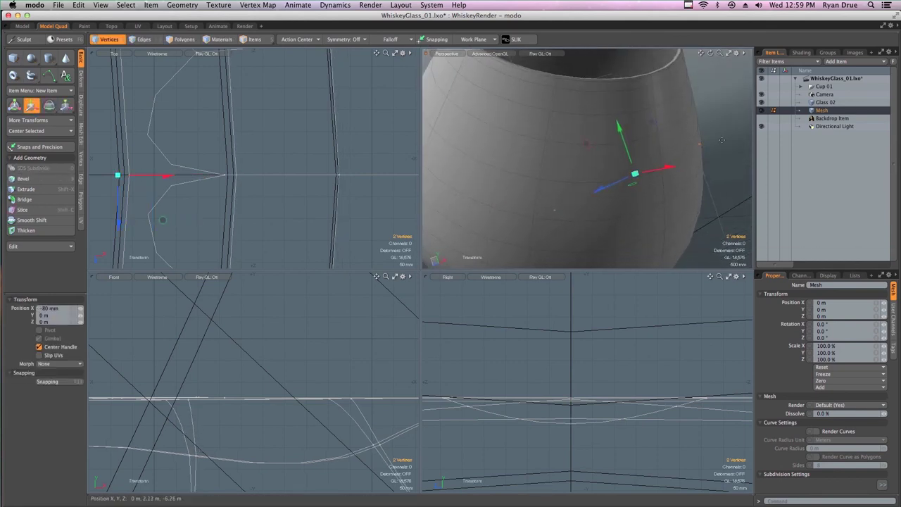
key("q")
left_click(722, 141)
left_click_drag(721, 140, 543, 366, "alt")
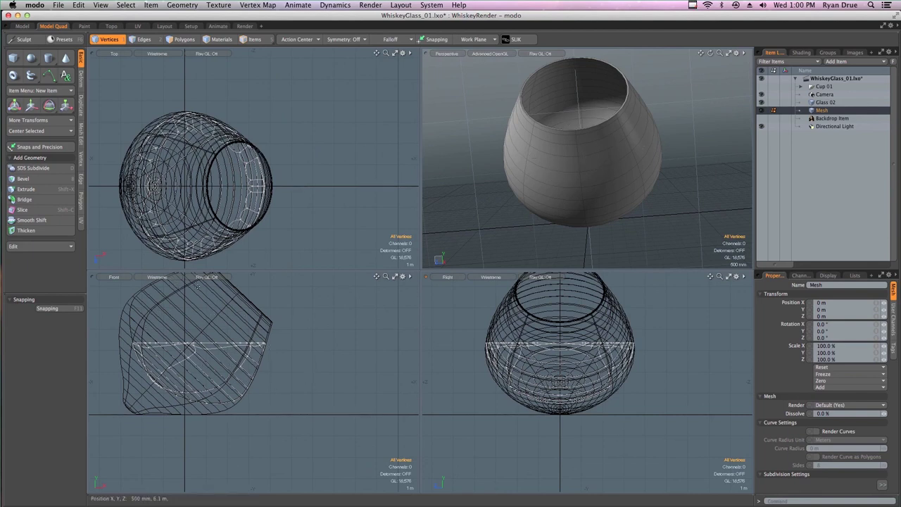
Hide Glass 02 to inspect the liquid alone, compare it with the whiskey glass image in Photoshop and return to modo
left_click(762, 103)
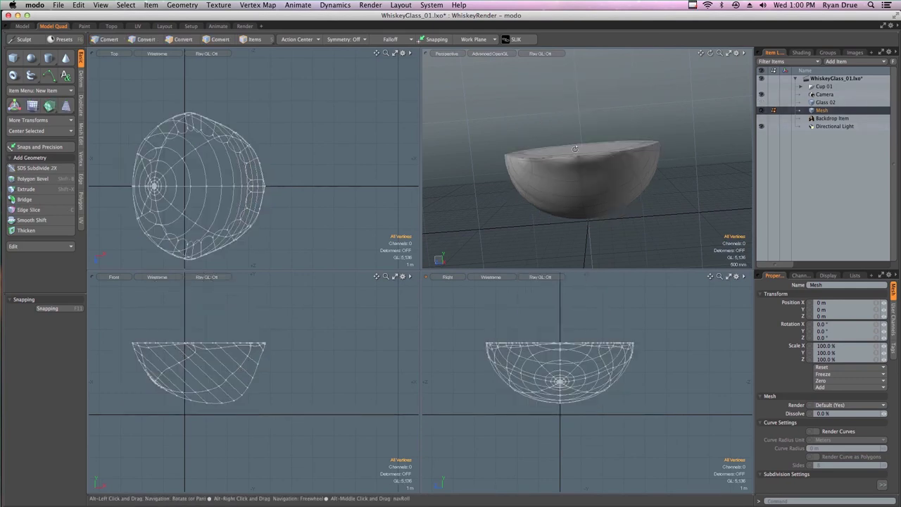
mouse_move(577, 173)
left_mouse_down("ctrl+alt")
mouse_move(615, 191)
mouse_move(658, 192)
mouse_move(587, 207)
mouse_move(555, 121)
mouse_move(606, 120)
mouse_move(542, 201)
mouse_move(564, 212)
mouse_move(591, 208)
mouse_move(603, 190)
mouse_move(579, 175)
left_mouse_up("ctrl+alt")
key("super+Tab")
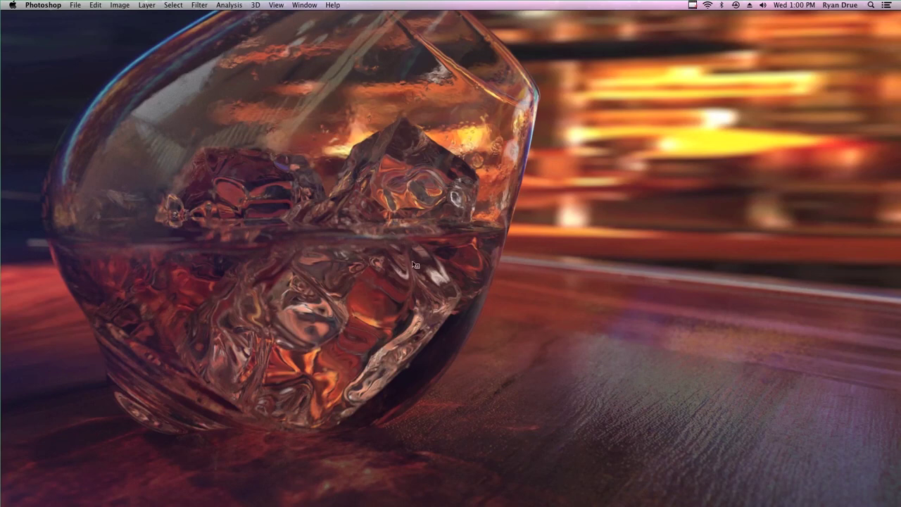
key("super+Tab")
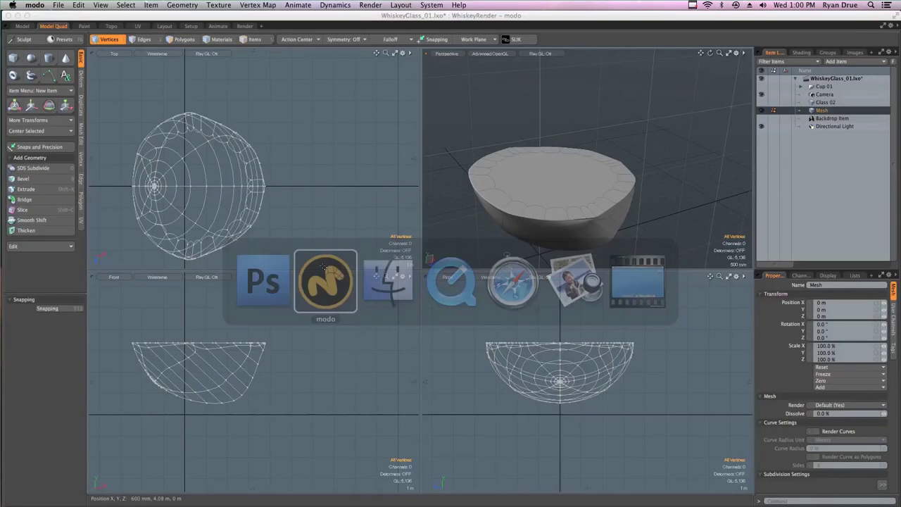
Show Glass 02 again and rename the liquid mesh as Whiskey 02
left_click(762, 103)
left_click_drag(535, 148, 694, 185, "alt")
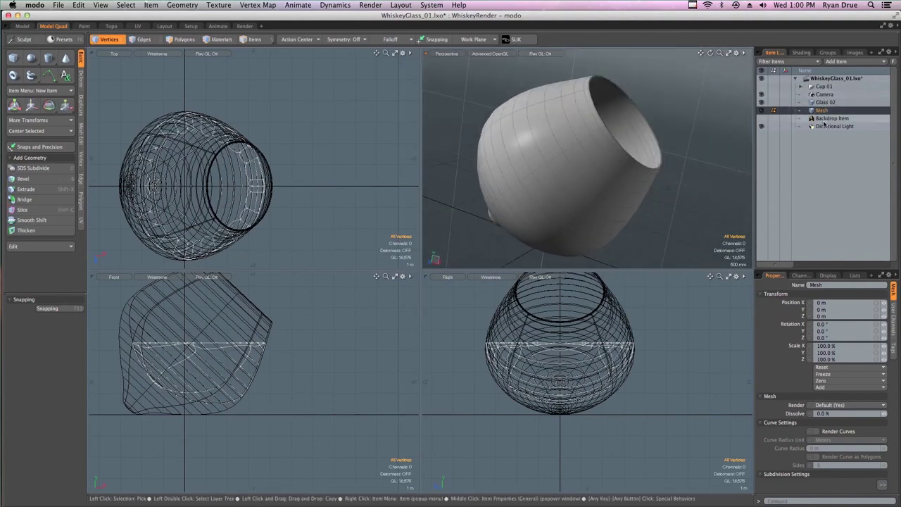
type("hiskey 02")
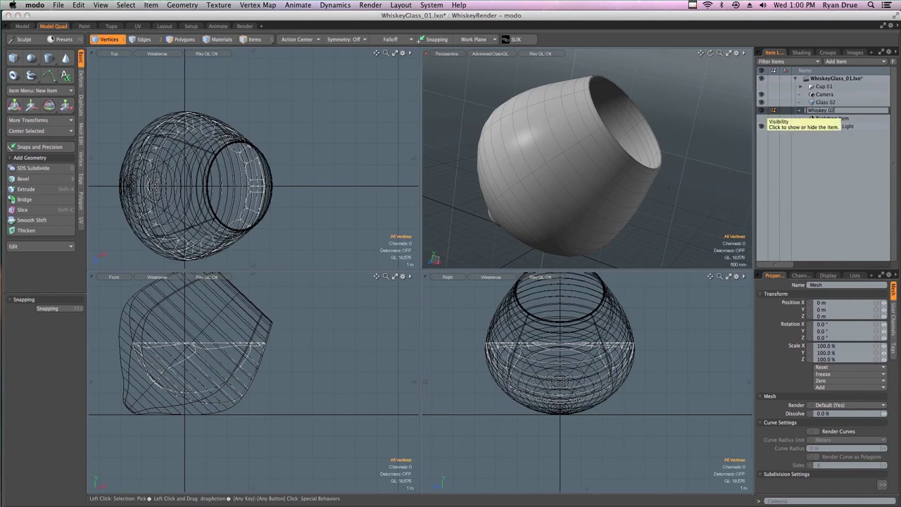
key("Return")
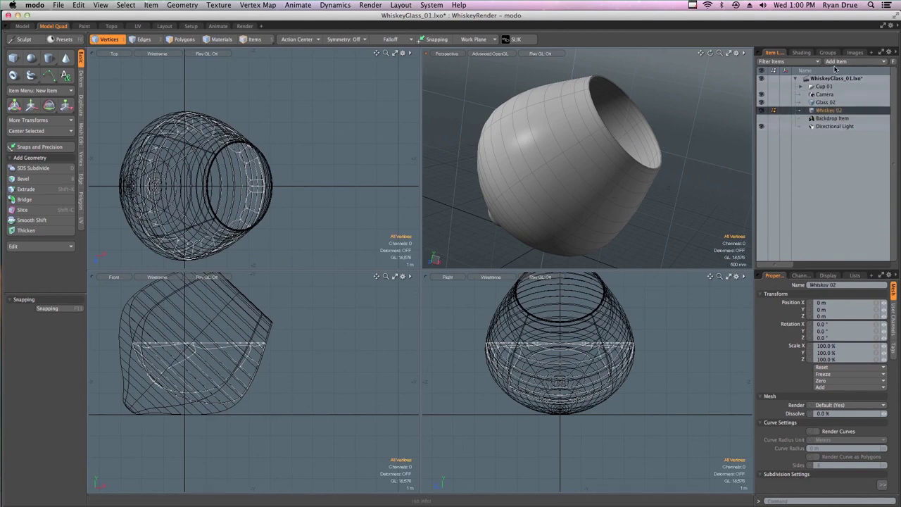
Group Glass 02 together with Whiskey 02 and rename the new group locator as Cup 02
left_click(827, 103, "shift")
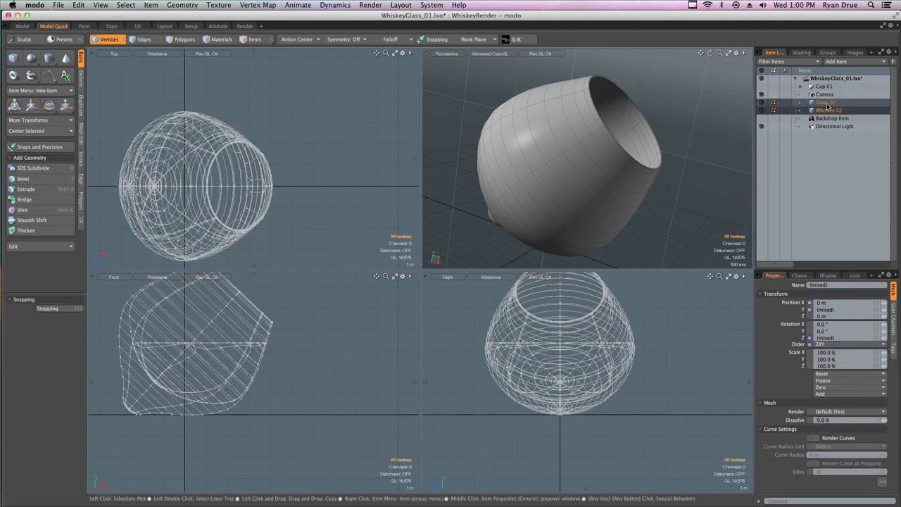
key("ctrl+g")
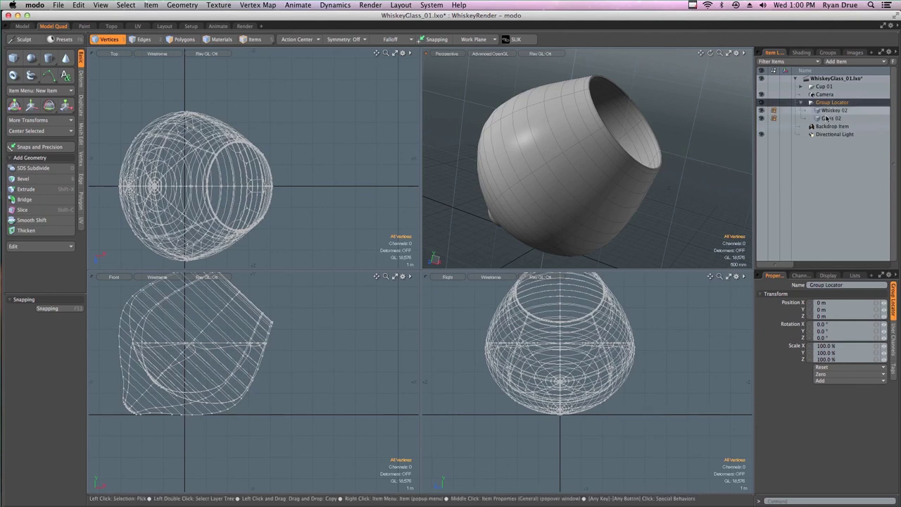
left_click(811, 102)
double_click(826, 103)
type("C")
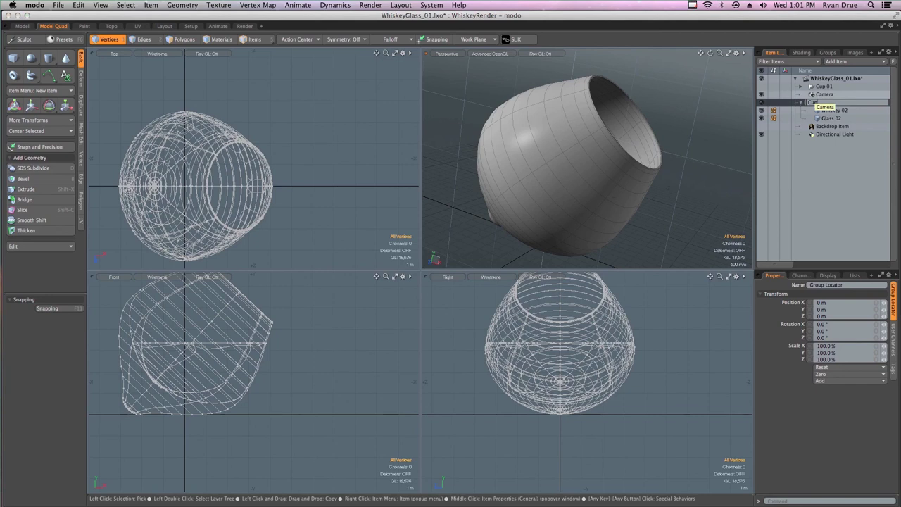
type("up 02")
key("Return")
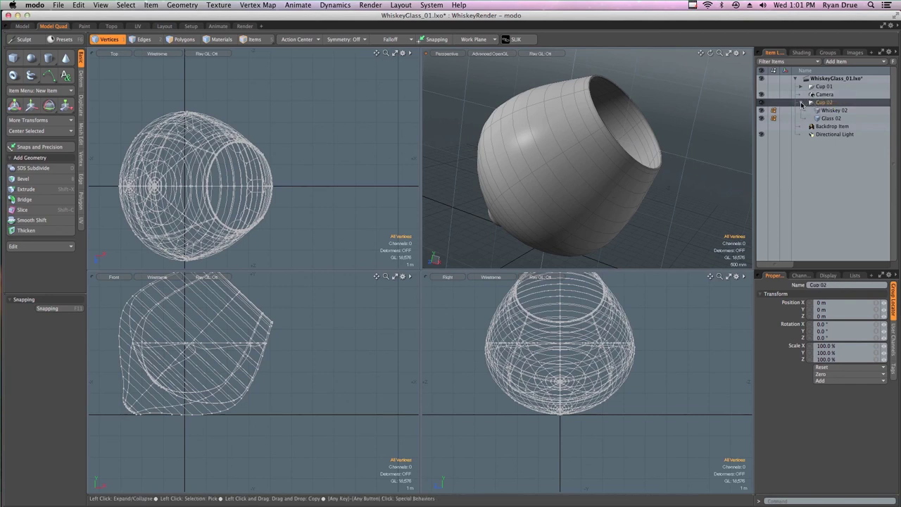
Collapse the Cup 02 group and move it directly below Cup 01 in the item list
left_click(801, 102)
left_click_drag(821, 104, 822, 92)
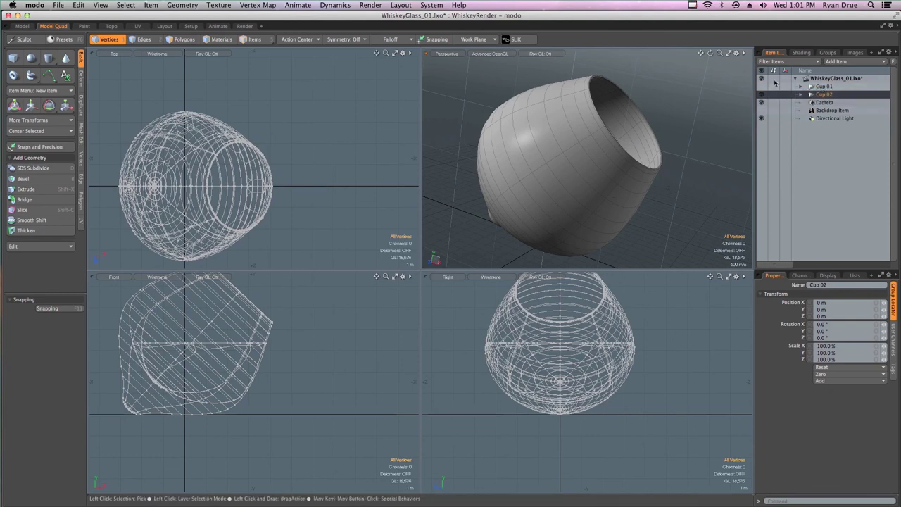
Alternate the visibility of Cup 01 and Cup 02 to view each alone, then show both cups together
left_click(761, 94)
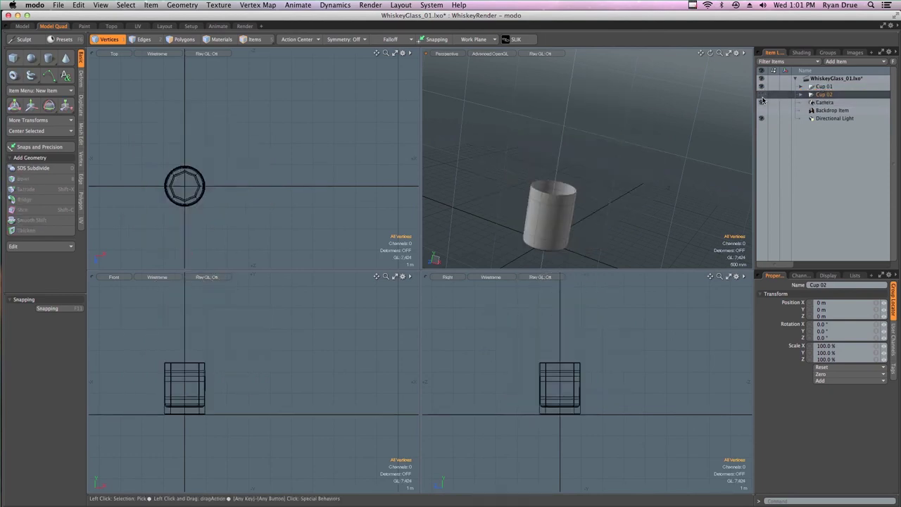
left_click(761, 95)
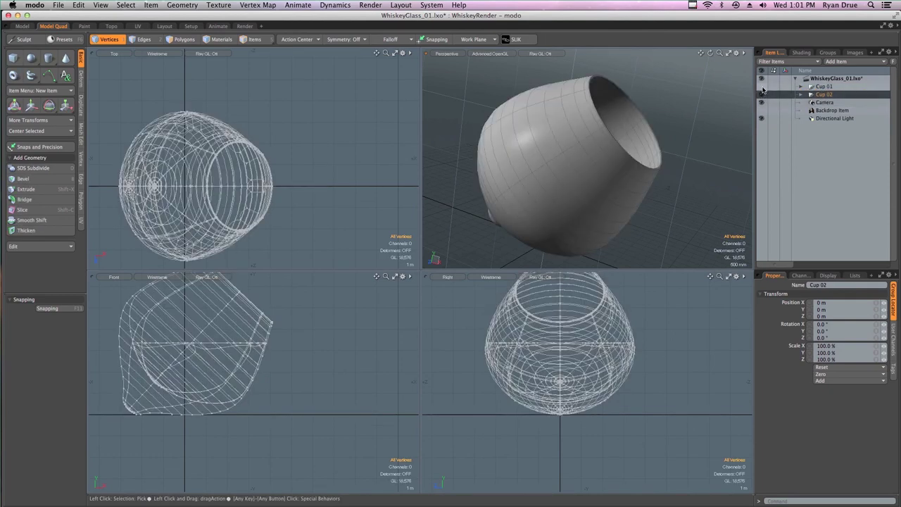
left_click(761, 87)
left_click(762, 95)
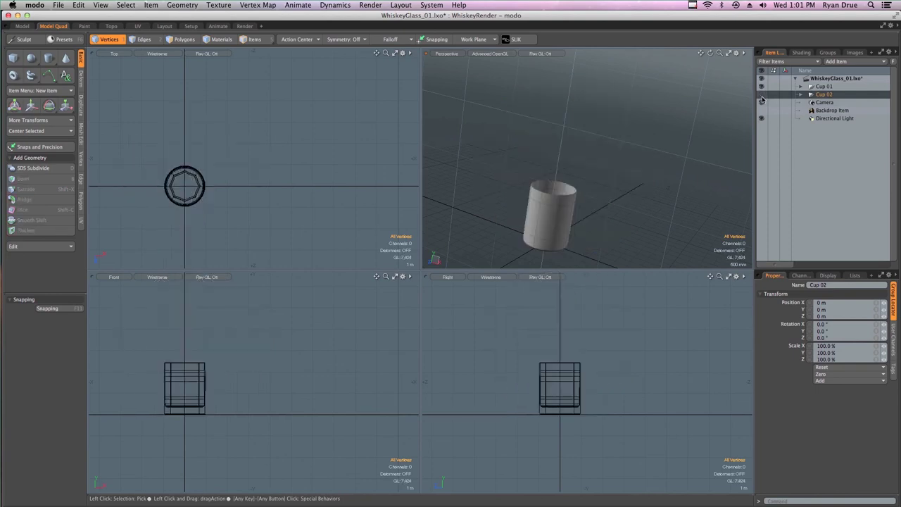
left_click(761, 101)
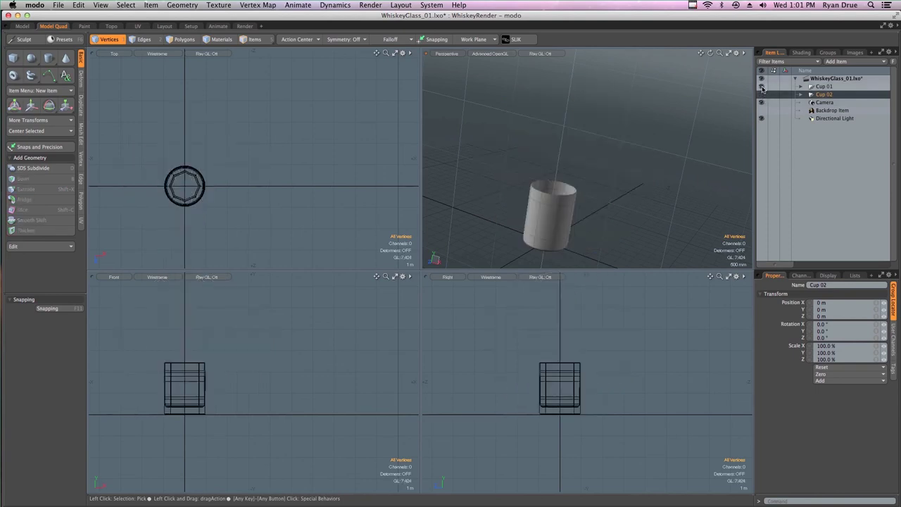
left_click(761, 93)
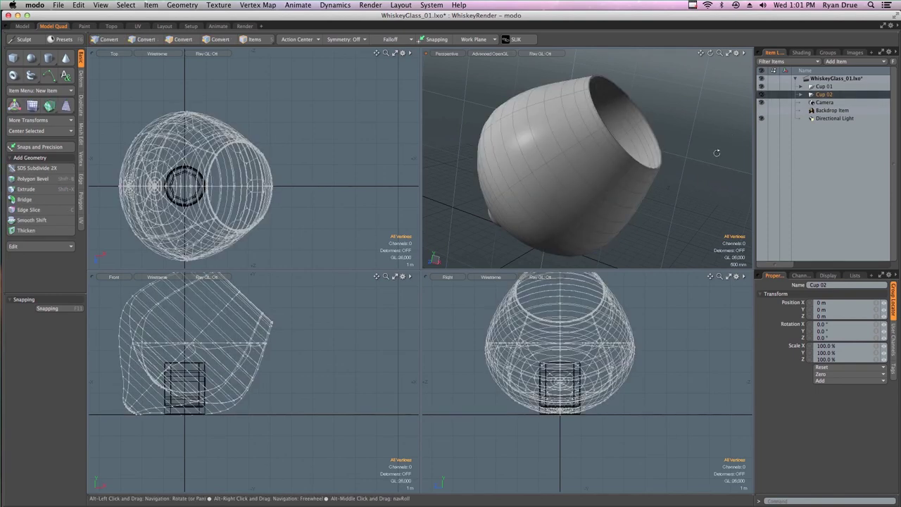
left_click_drag(717, 152, 699, 174, "alt")
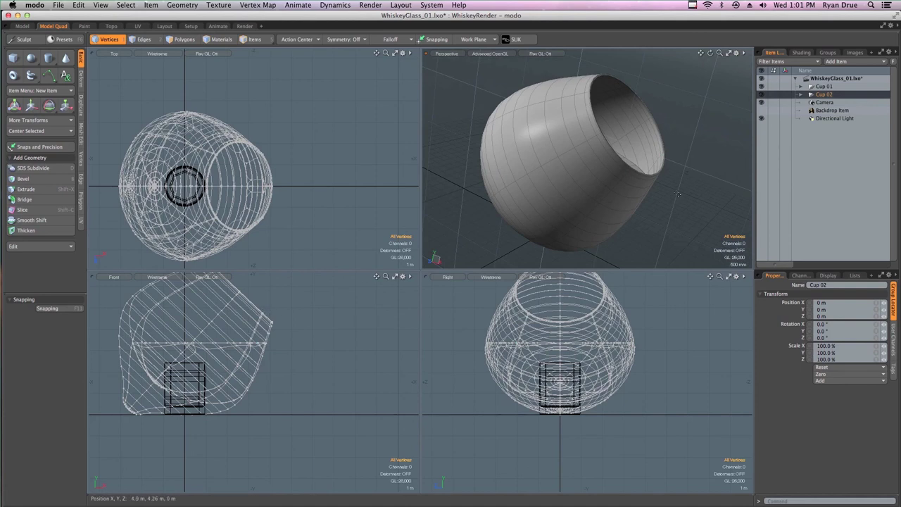
left_click_drag(681, 169, 633, 176, "alt")
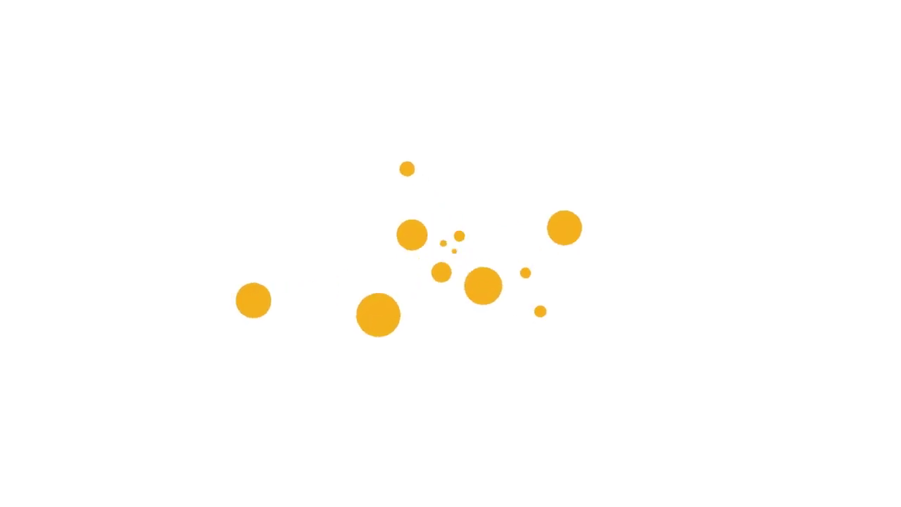